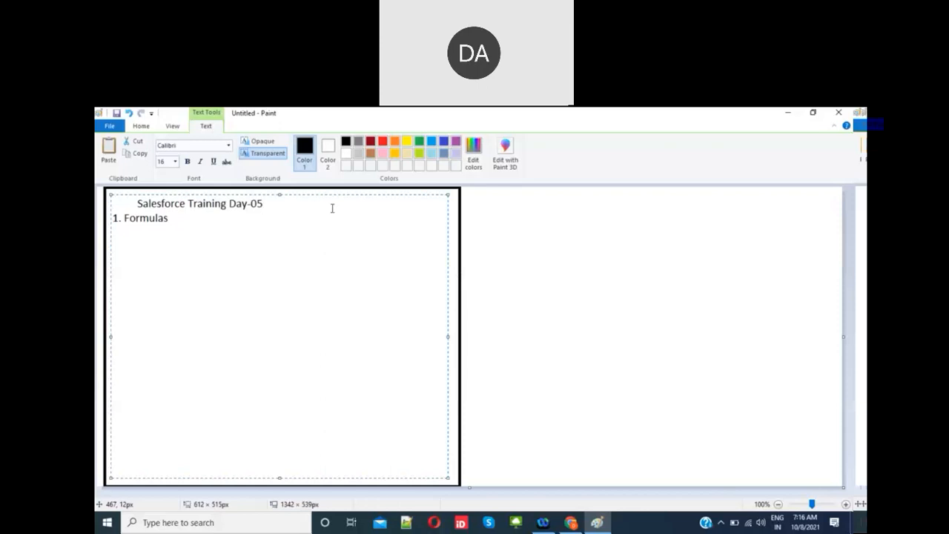
# - Insert a blank line between the "Salesforce Training Day-05" title and "1. Formulas" in the notes
pyautogui.press('Return')
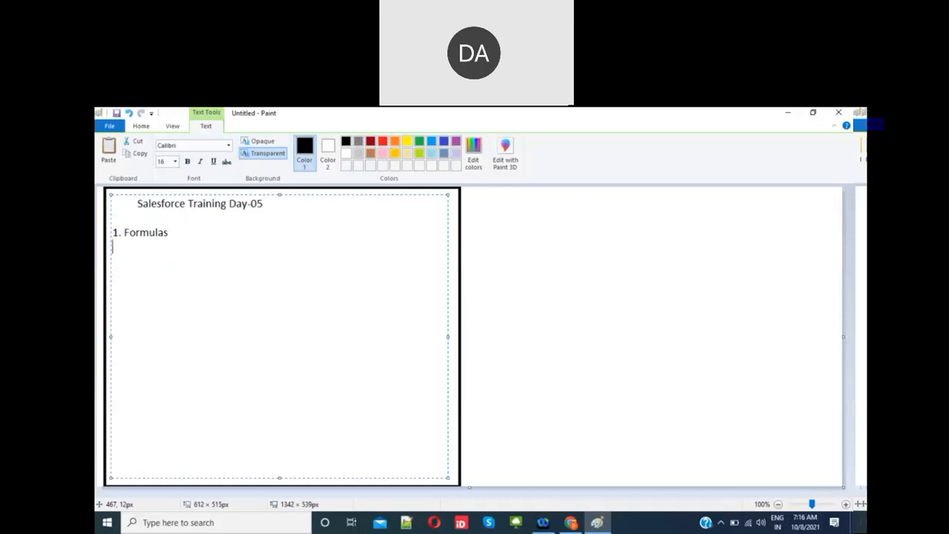
# - Switch to Salesforce in Chrome and open the Customer object's fields in a new browser tab from the Customers home page
pyautogui.click(569, 524)
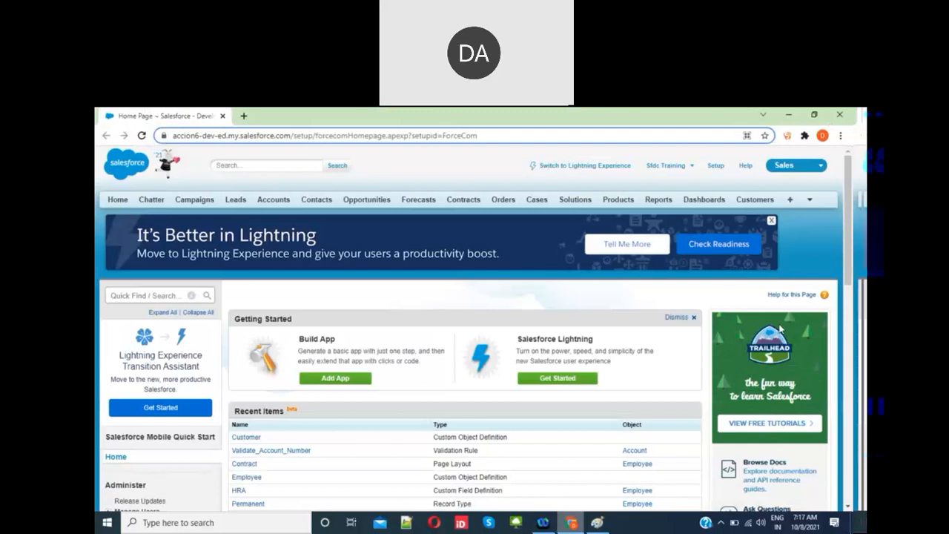
pyautogui.click(844, 295)
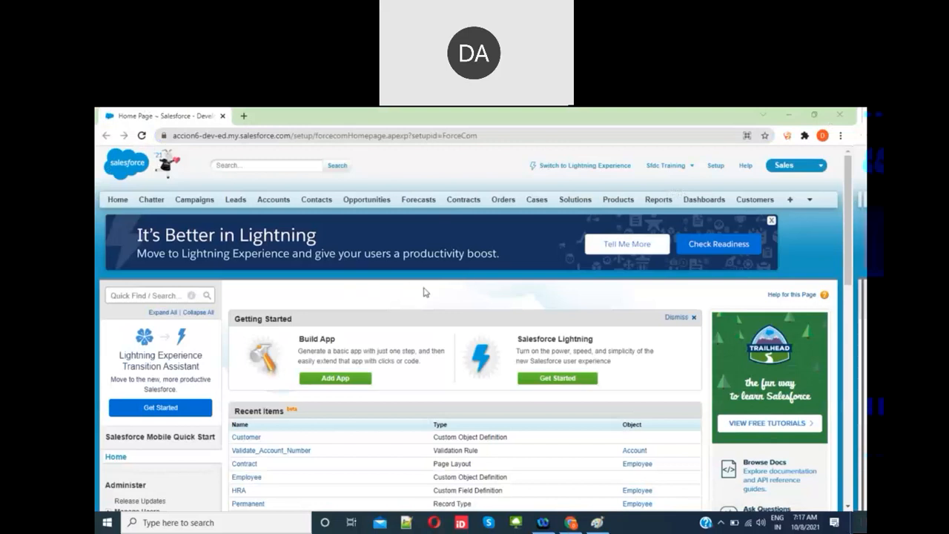
pyautogui.click(508, 261)
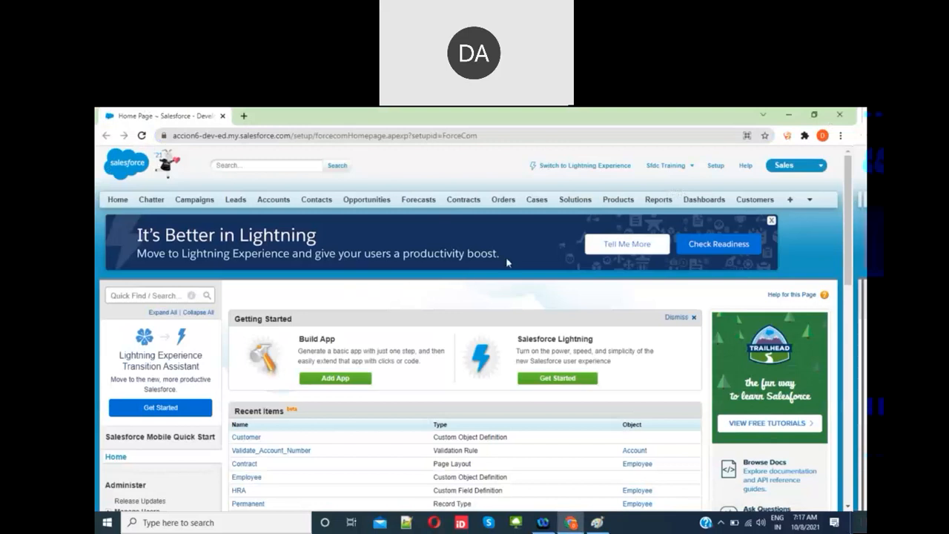
pyautogui.click(279, 202)
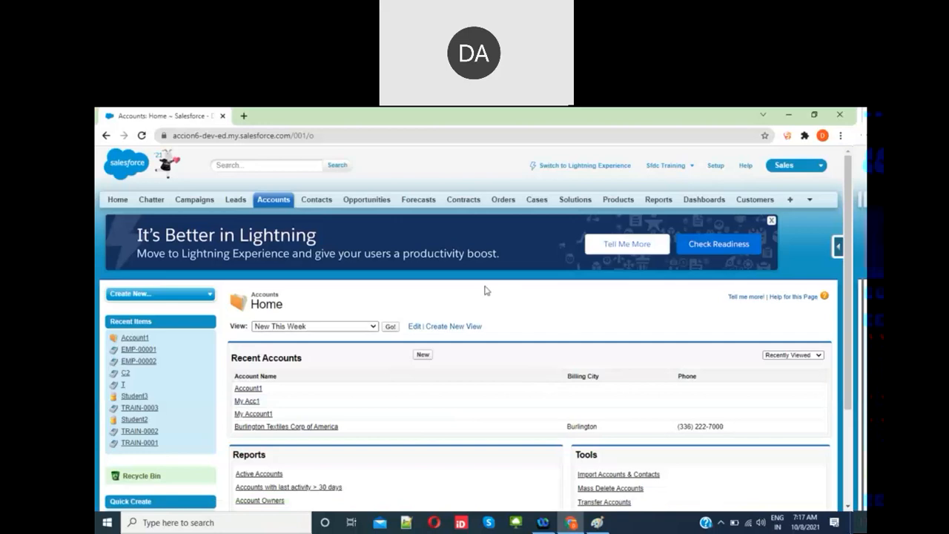
pyautogui.click(757, 202)
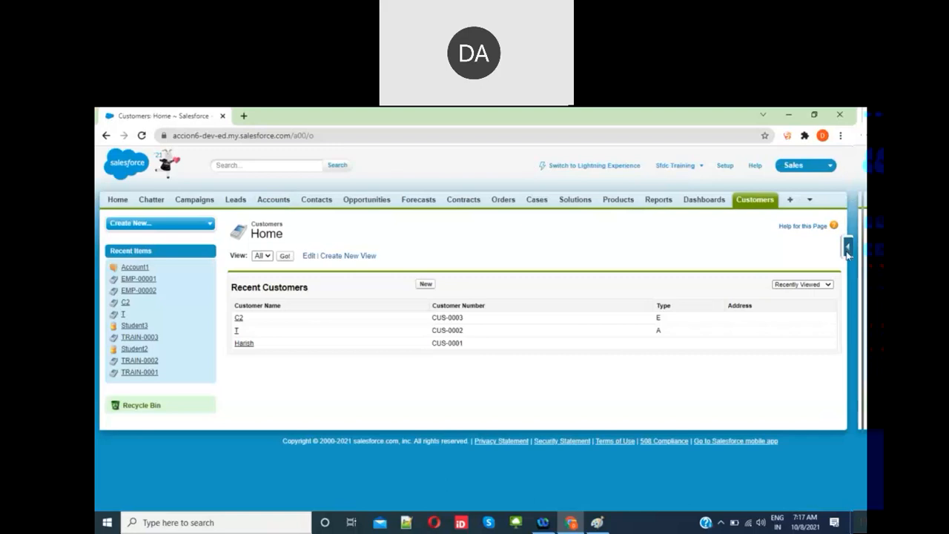
pyautogui.click(847, 247)
pyautogui.click(760, 267)
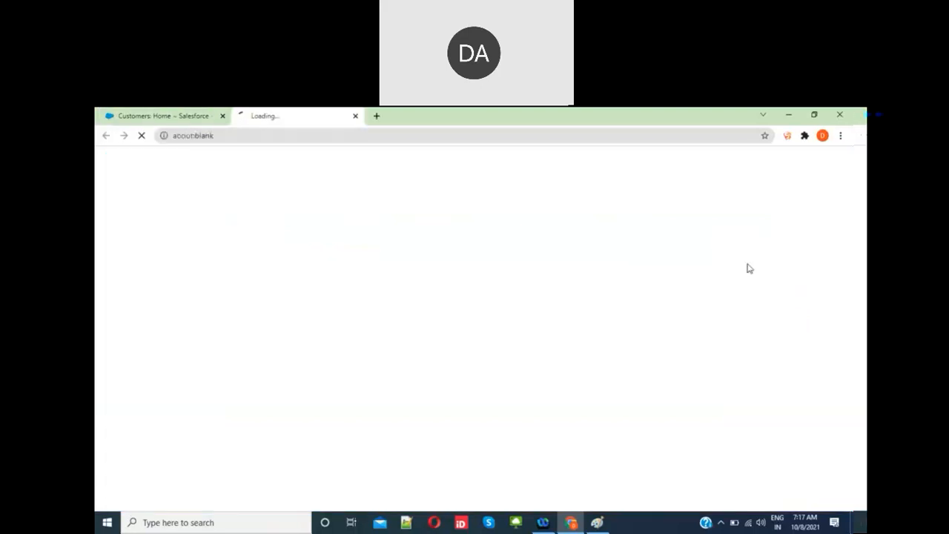
# - Return to the Customers home page and start a new customer record
pyautogui.click(197, 122)
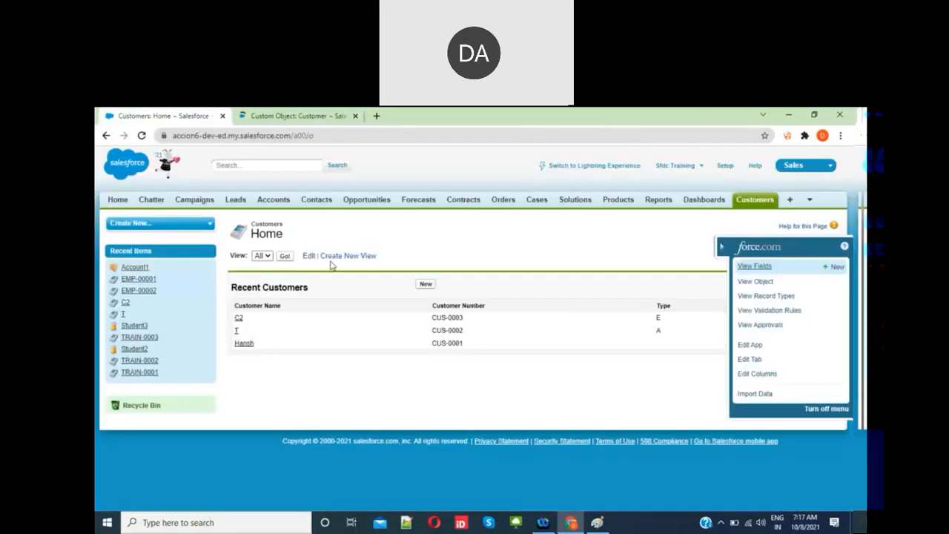
pyautogui.click(426, 285)
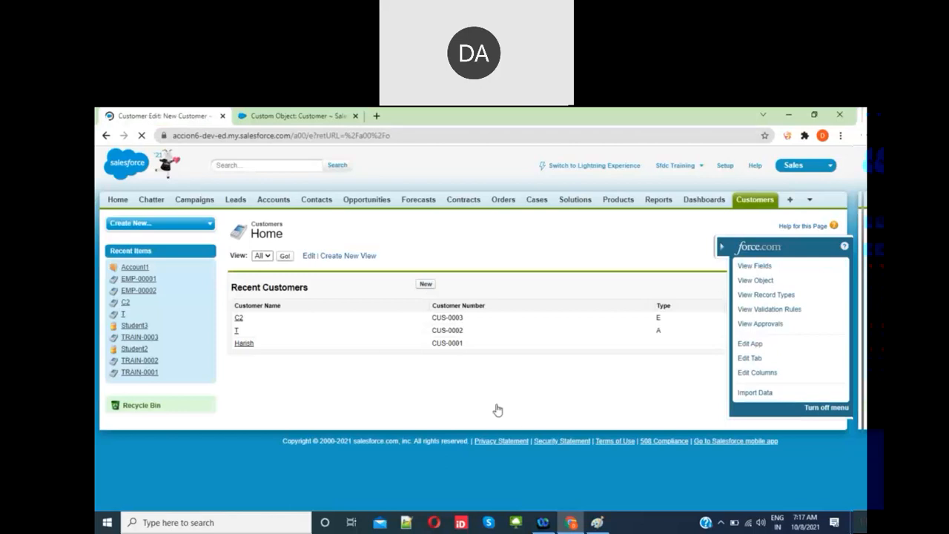
# - Switch to Paint and add the heading "Where do we use formulas:" below "1. Formulas", leaving a blank line between them
pyautogui.click(598, 523)
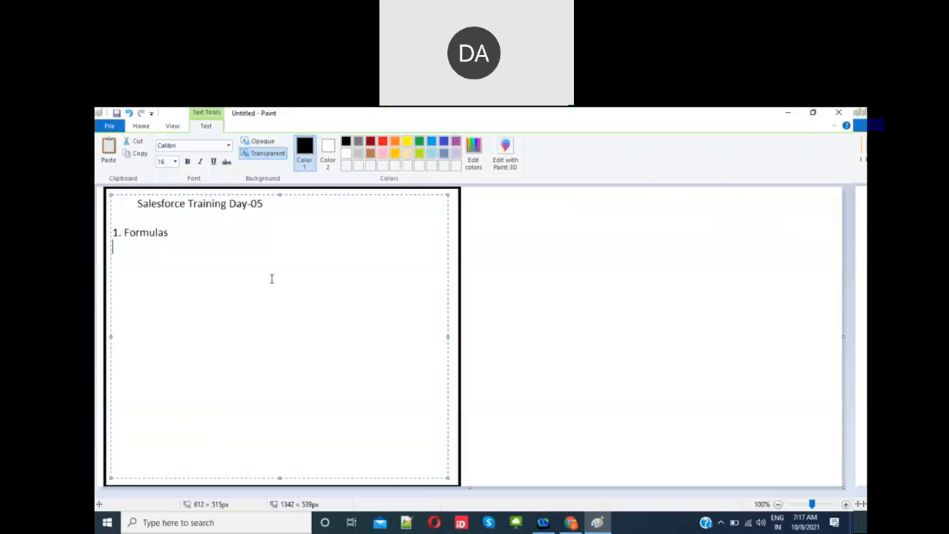
pyautogui.press('Return')
pyautogui.write('Where do we use')
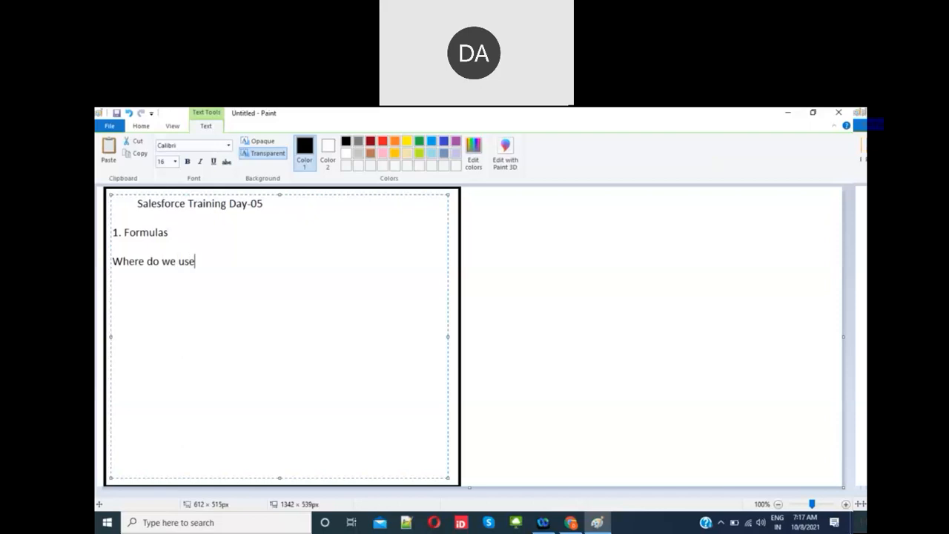
pyautogui.write(' formulas:')
pyautogui.press('Return')
# - List "1. Formula fields", "2. Validation Rules" and "3. Workflows" on separate lines under the heading
pyautogui.write('1. Form')
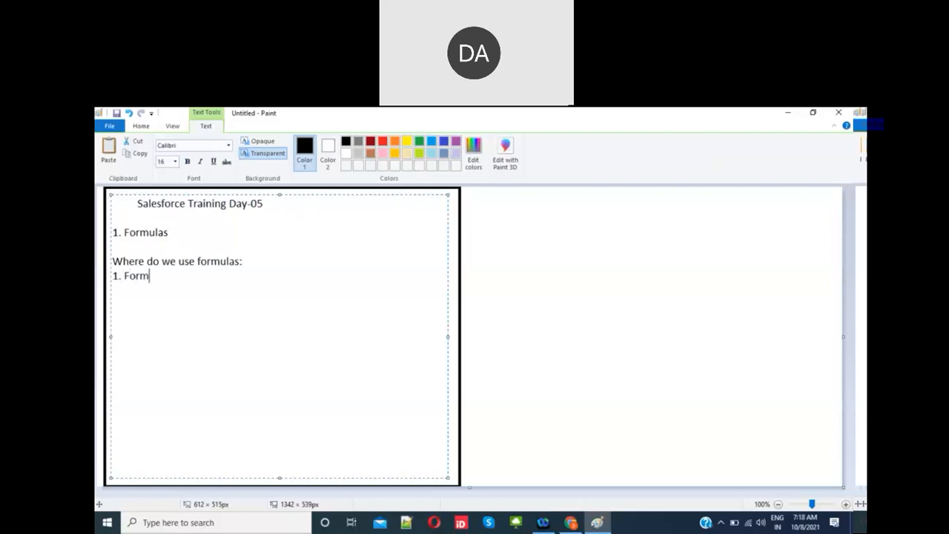
pyautogui.write('ula fields')
pyautogui.press('Return')
pyautogui.write('2. Validatio')
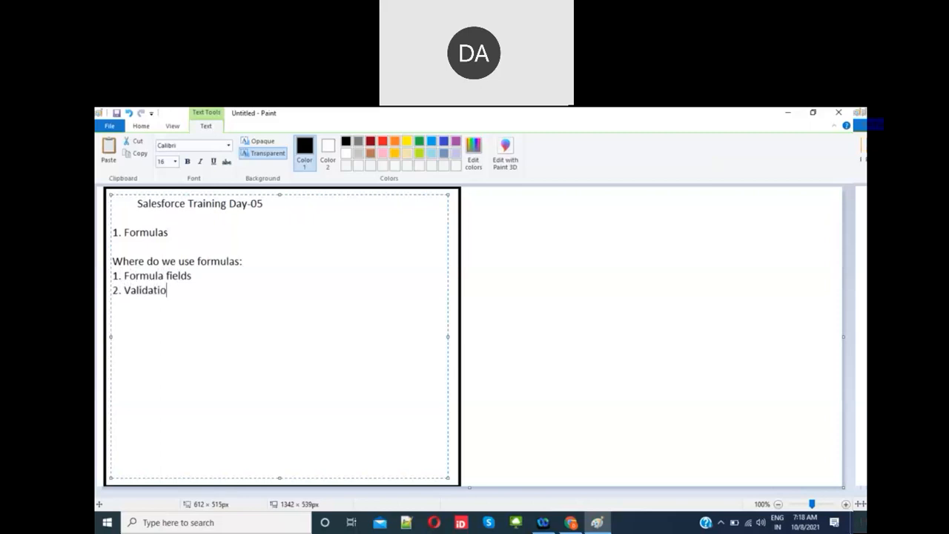
pyautogui.write('n Rules')
pyautogui.press('Return')
pyautogui.write('3. Workflows')
pyautogui.press('Return')
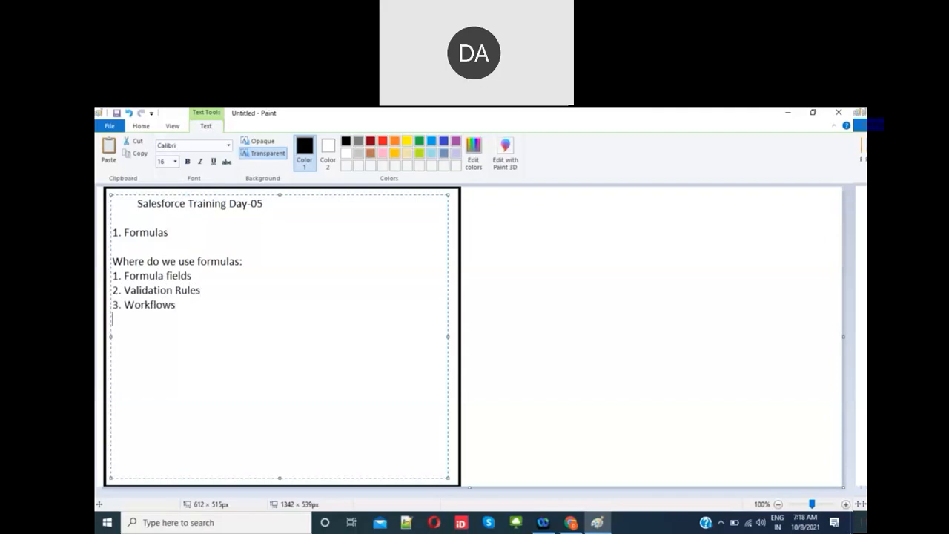
# - Continue the list with "4. Process Builders", "5. Approval Process", "6. Visualforce Pages", "7. Lightning components" and "8. LWC"
pyautogui.write('4. Process Builders')
pyautogui.press('Return')
pyautogui.write('5. Approval Process')
pyautogui.press('Return')
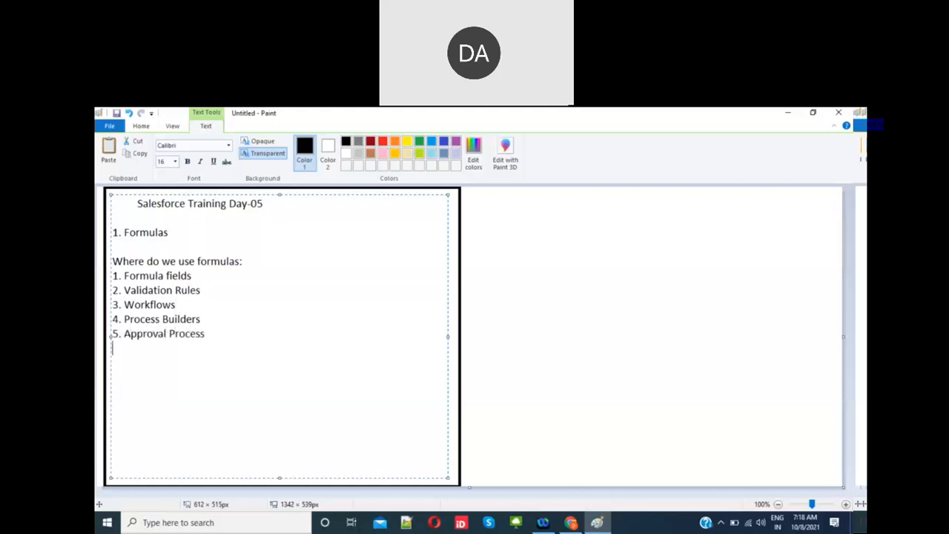
pyautogui.write('6. Visualforce Pages')
pyautogui.press('Return')
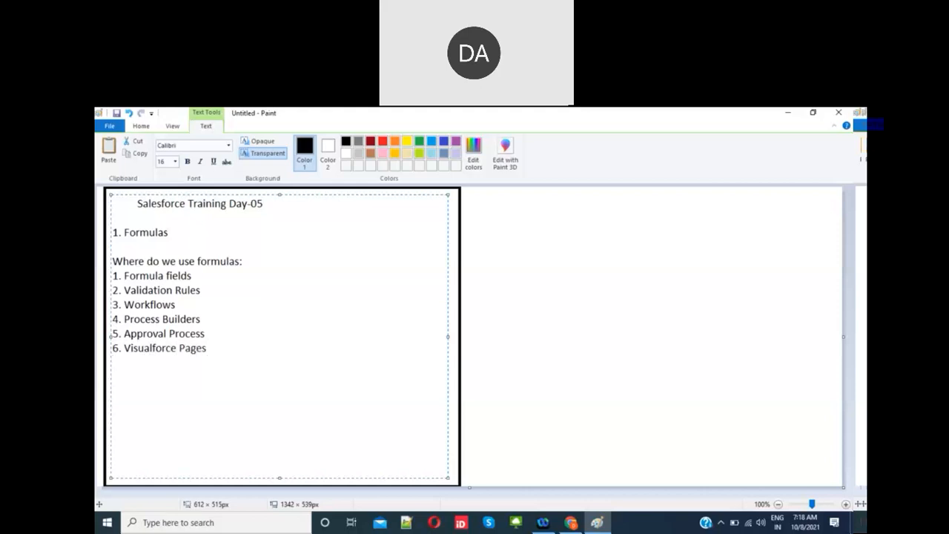
pyautogui.write('7. Lightning components')
pyautogui.press('Return')
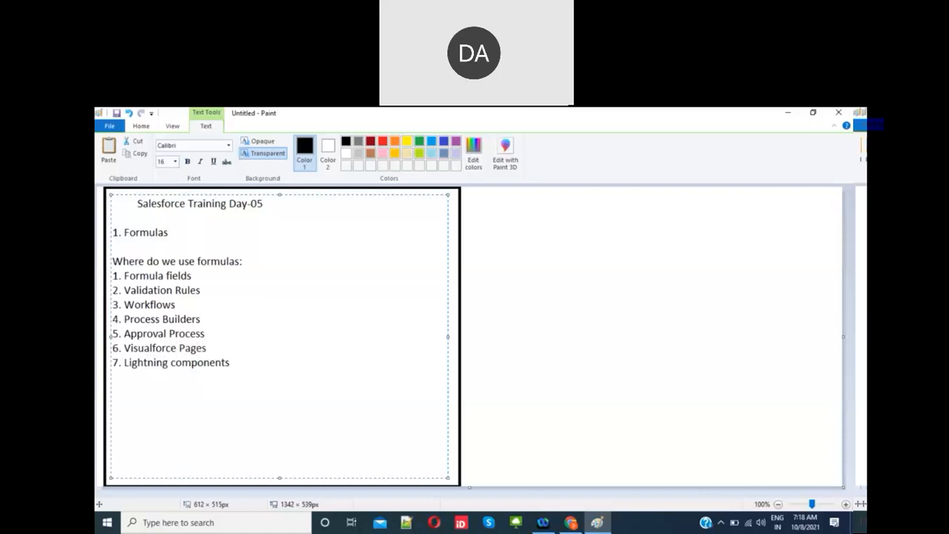
pyautogui.write('8. LWC')
# - Review the list of places where formulas are used, highlighting the entries from Formula fields through LWC
pyautogui.click(197, 278)
pyautogui.moveTo(124, 275); pyautogui.dragTo(158, 376)
pyautogui.tripleClick(176, 383)
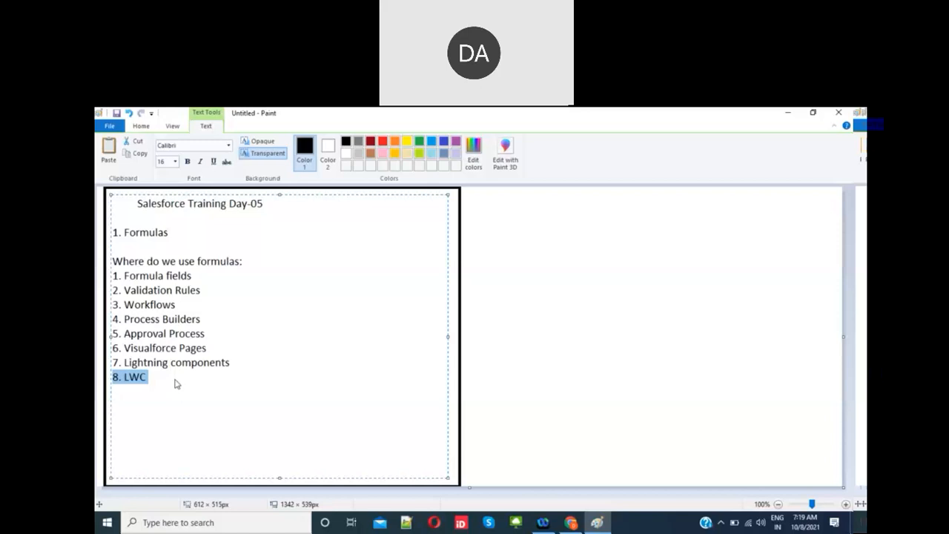
pyautogui.click(194, 379)
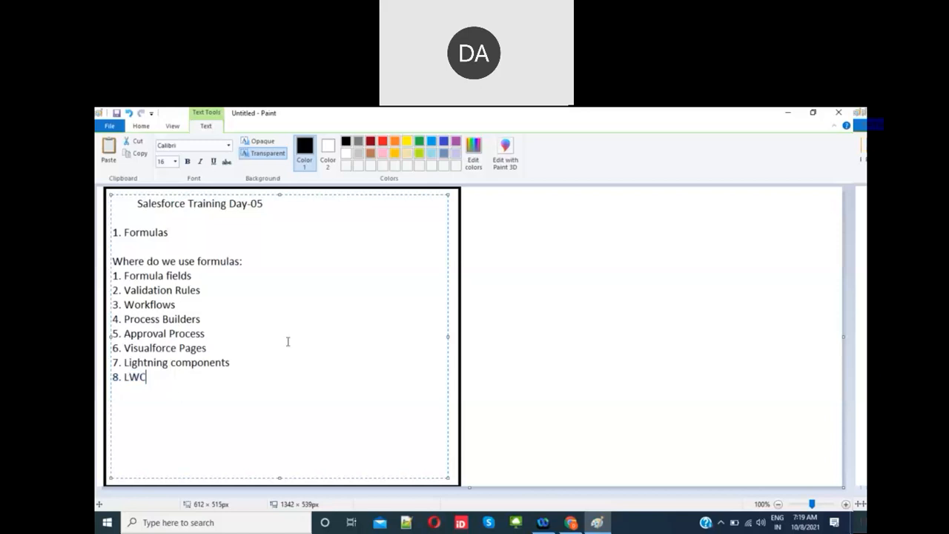
pyautogui.moveTo(123, 274); pyautogui.dragTo(159, 378)
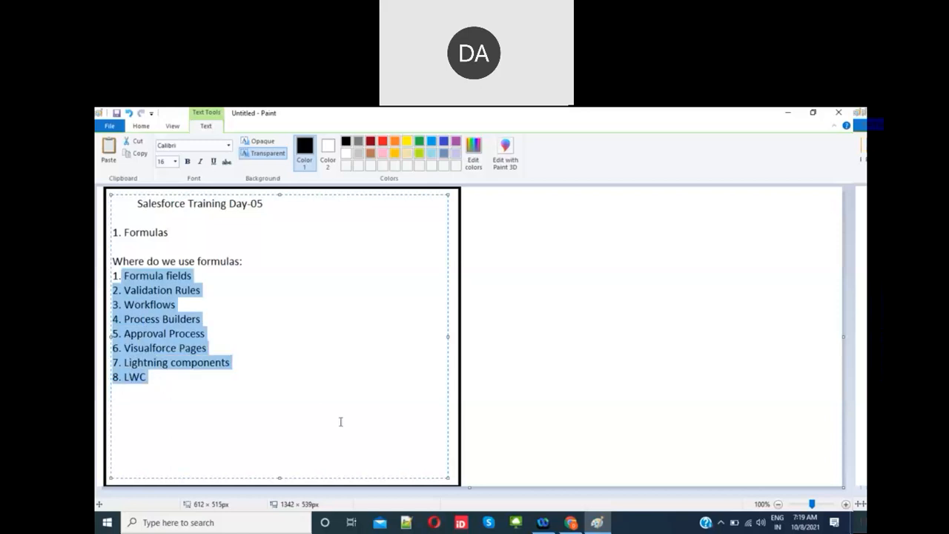
pyautogui.click(374, 412)
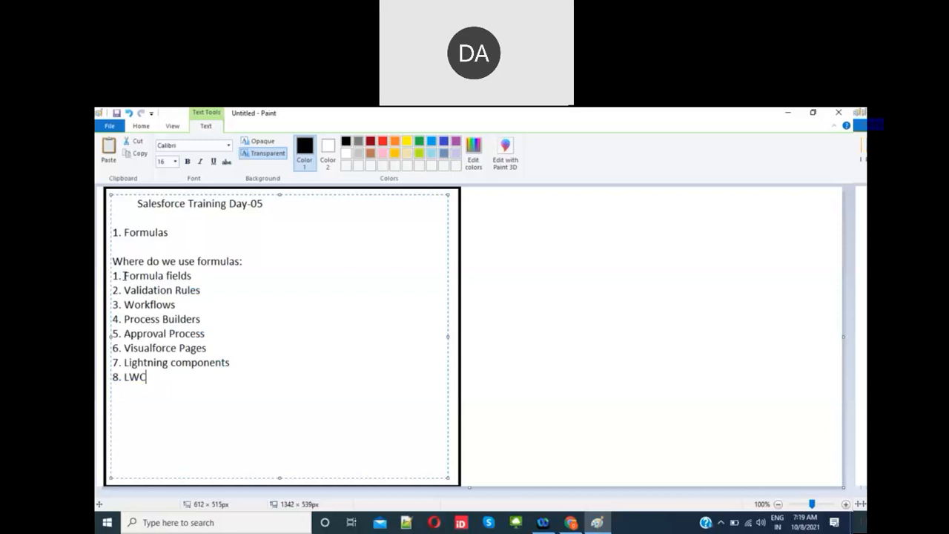
pyautogui.moveTo(124, 275); pyautogui.dragTo(218, 326)
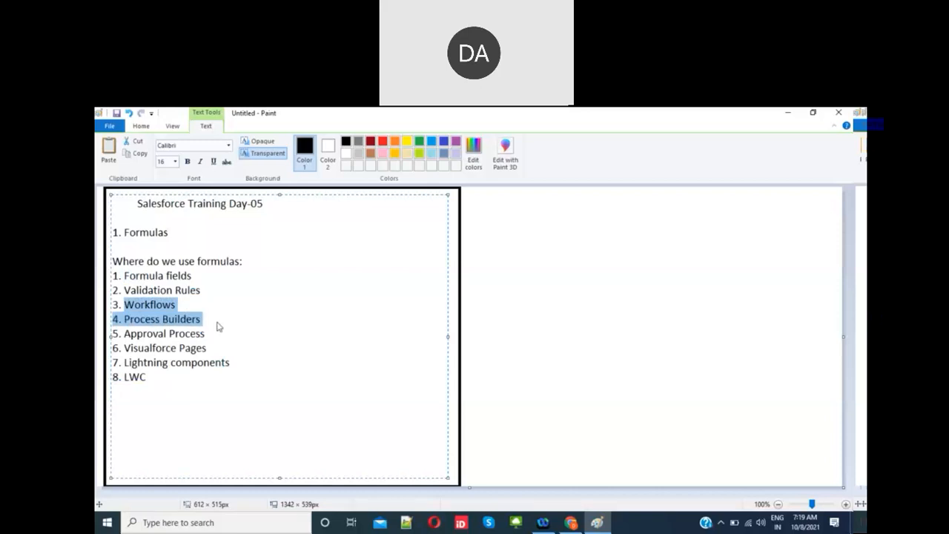
pyautogui.moveTo(231, 363); pyautogui.dragTo(125, 353)
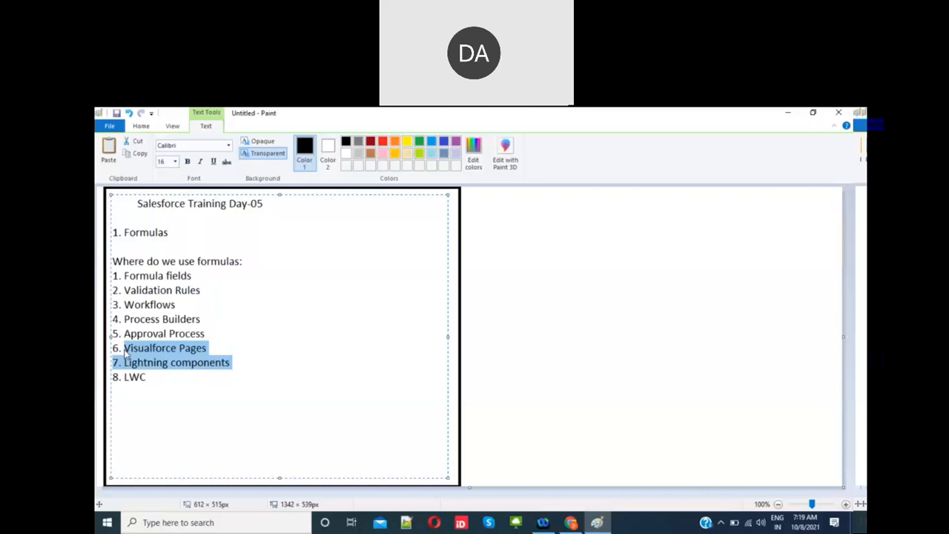
pyautogui.click(238, 351)
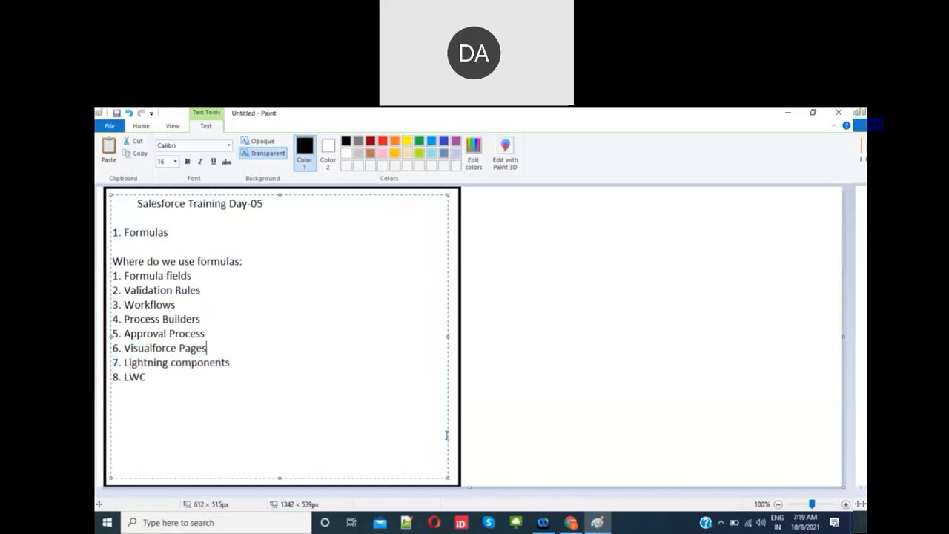
# - Switch back to Salesforce in Chrome and cancel the new customer record
pyautogui.click(570, 522)
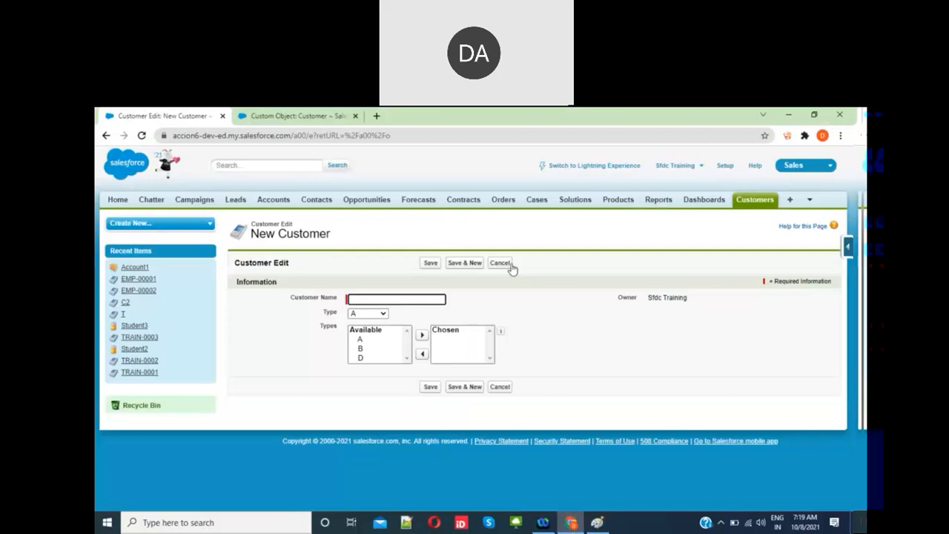
pyautogui.click(523, 321)
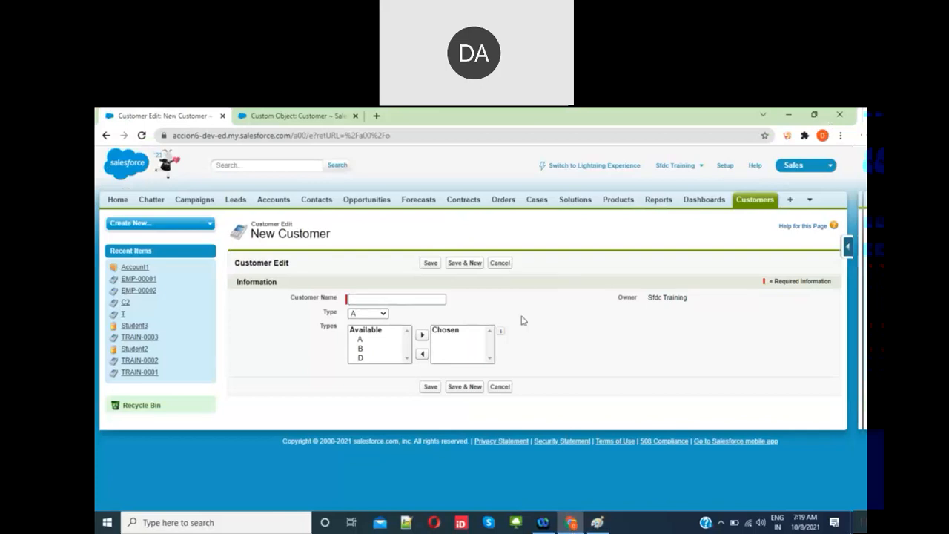
pyautogui.click(499, 387)
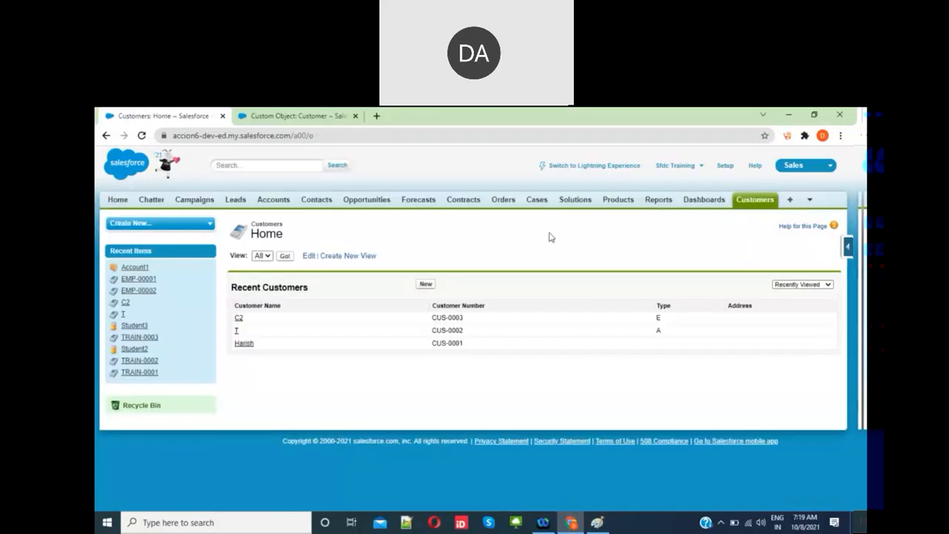
# - View the Students home page and return to the Accounts home page
pyautogui.click(809, 201)
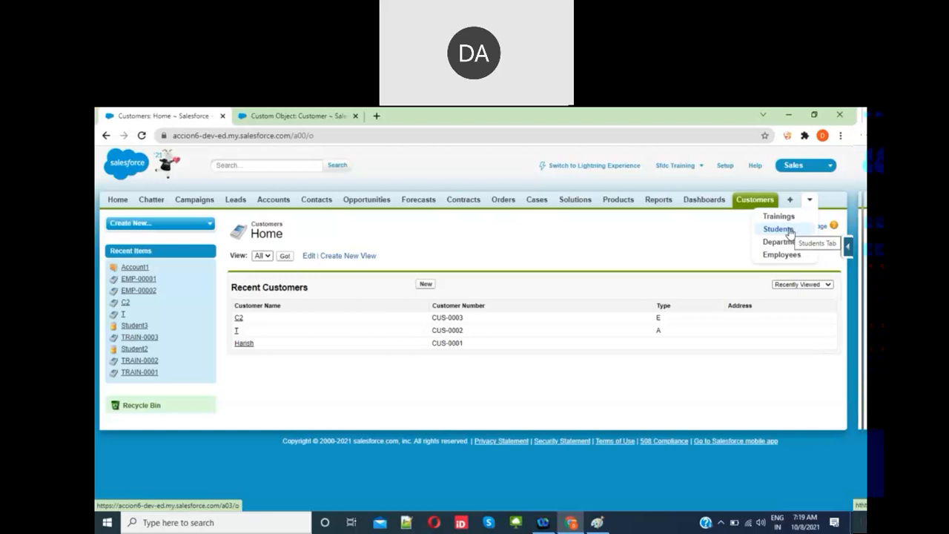
pyautogui.click(788, 230)
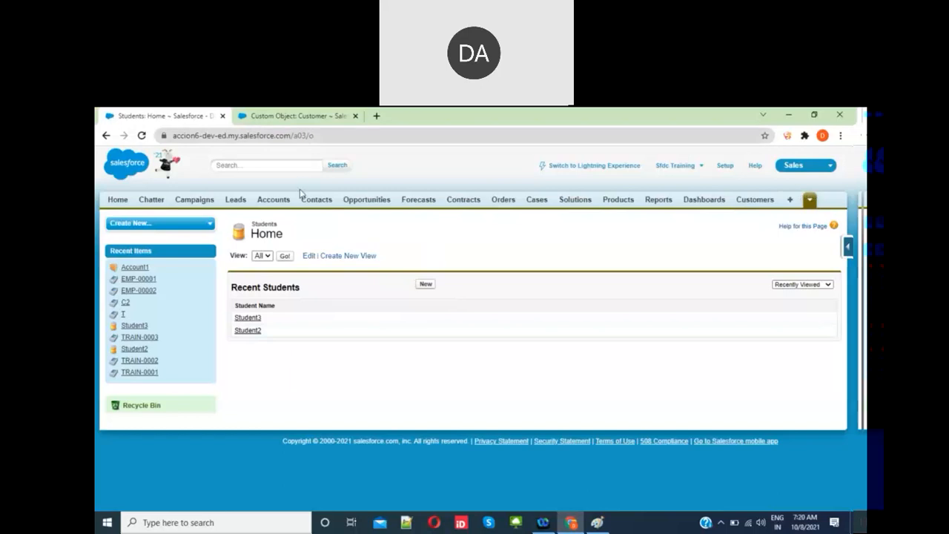
pyautogui.click(279, 199)
# - In the browser tab showing the Customer object, search the setup tree for "Accounts" and open the Account validation rules
pyautogui.click(300, 116)
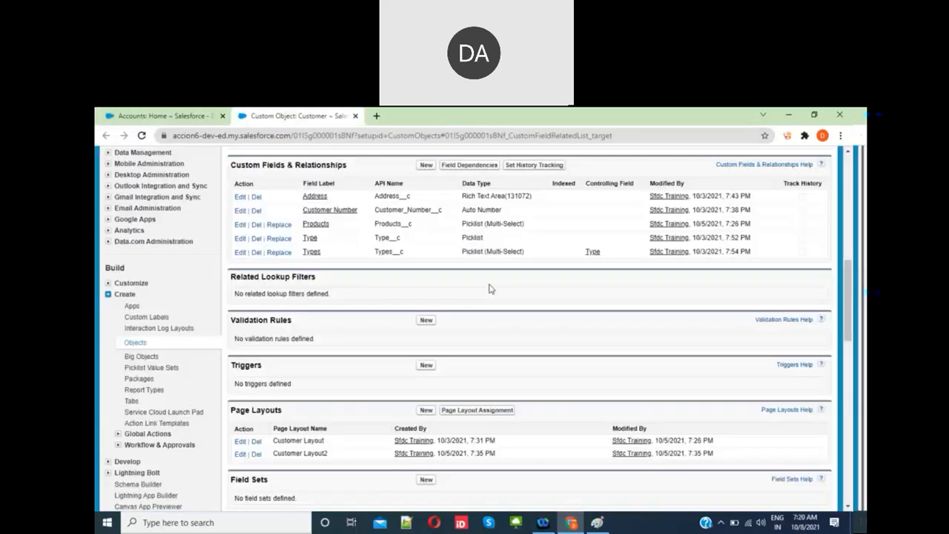
pyautogui.scroll(6, 327, 208)
pyautogui.click(148, 296)
pyautogui.write('Accounts')
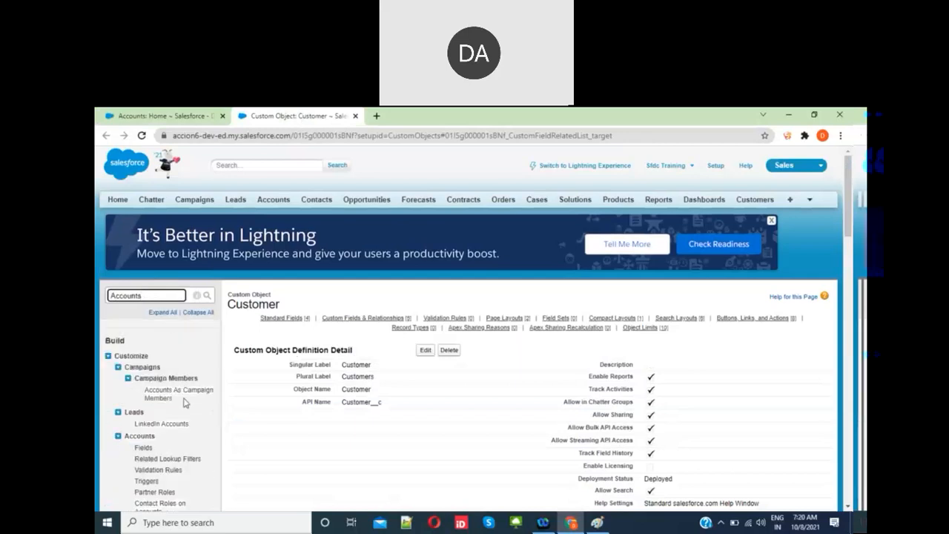
pyautogui.scroll(-1, 184, 409)
pyautogui.click(172, 465)
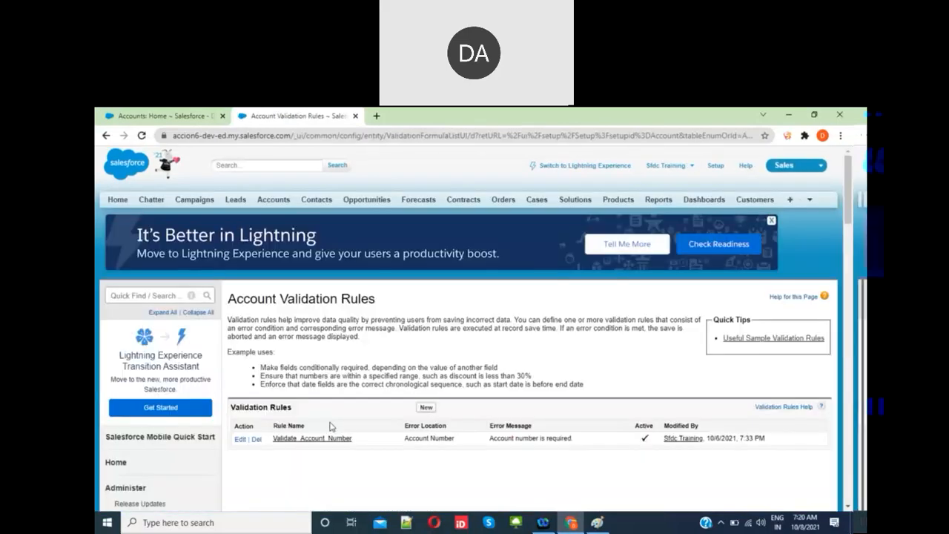
# - Open the Validate_Account_Number rule for editing and select the BEGINS function to read its description
pyautogui.scroll(-1, 332, 427)
pyautogui.click(242, 425)
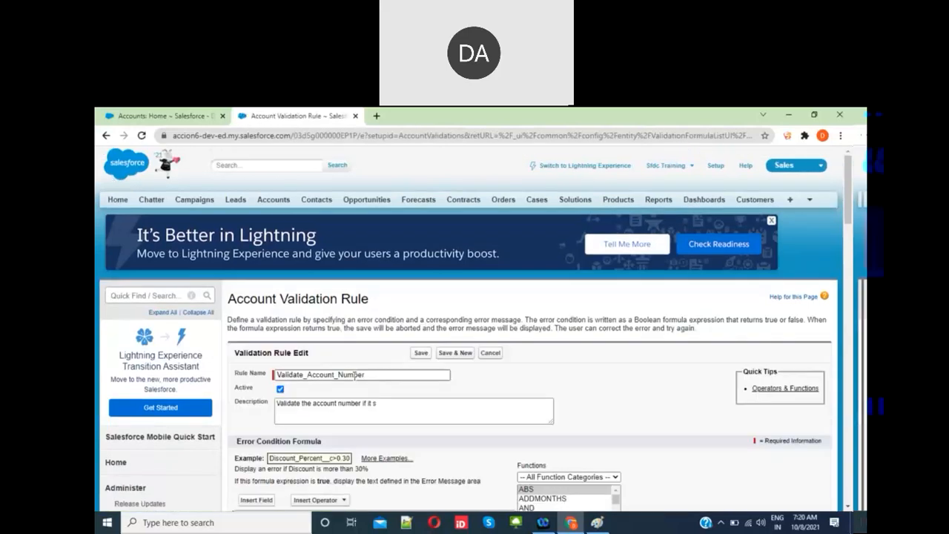
pyautogui.scroll(-3, 448, 354)
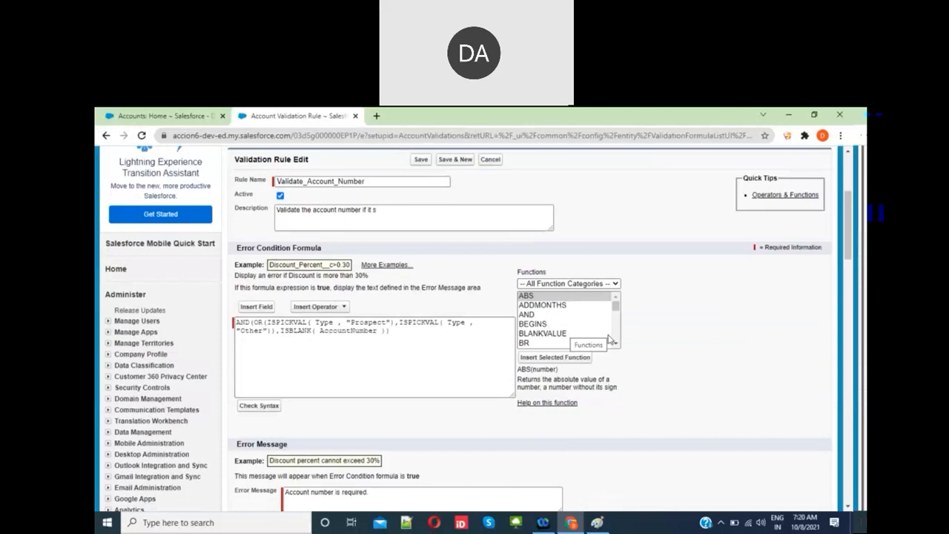
pyautogui.click(537, 324)
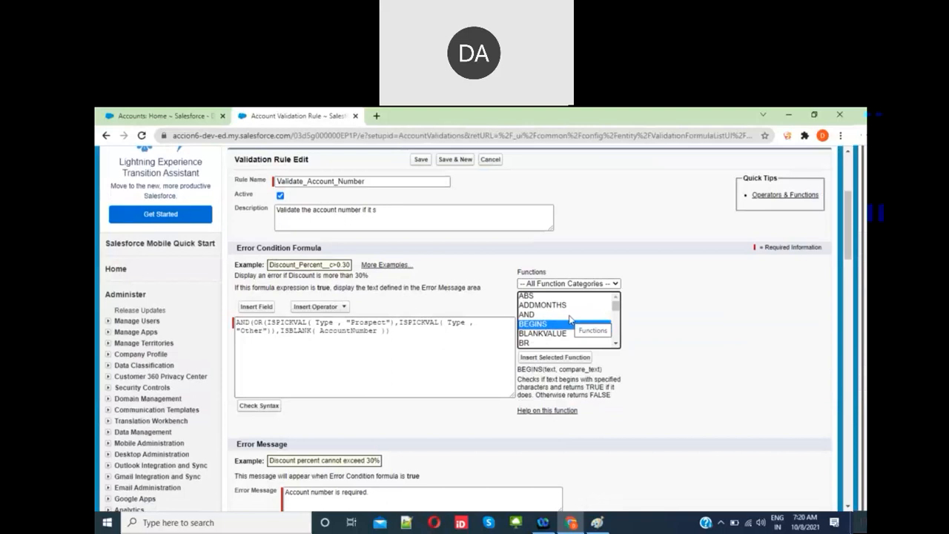
# - Clear the existing error condition formula of Validate_Account_Number and insert the BEGINS function in its place
pyautogui.click(425, 348)
pyautogui.hotkey('ctrl', 'a')
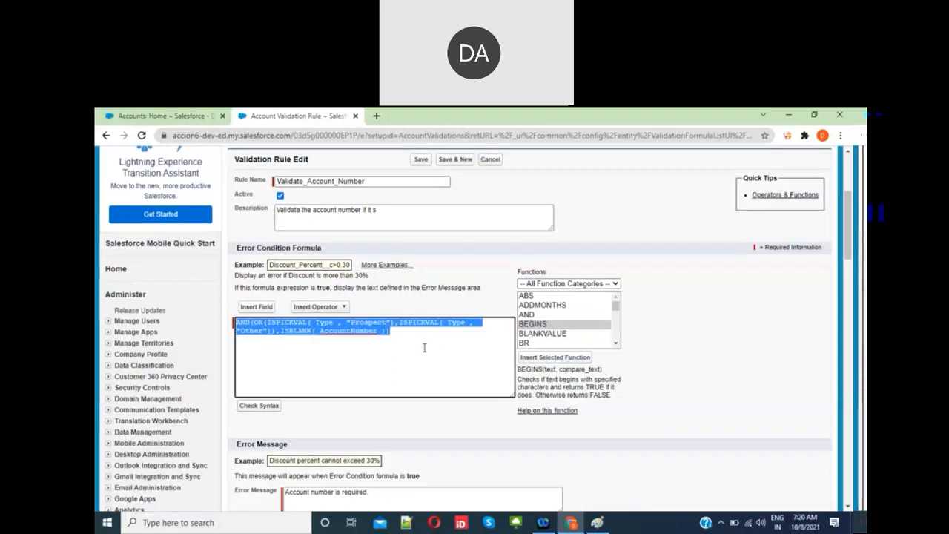
pyautogui.press('BackSpace')
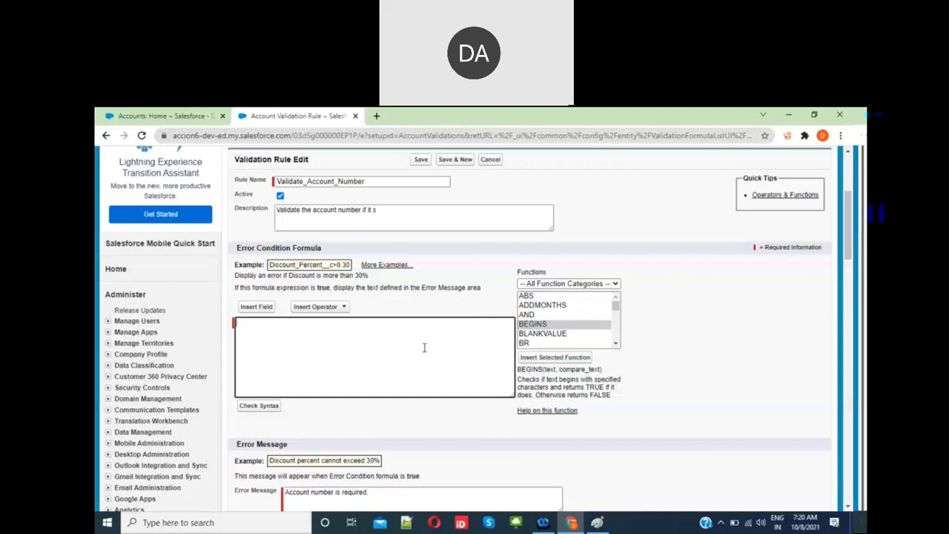
pyautogui.click(553, 325)
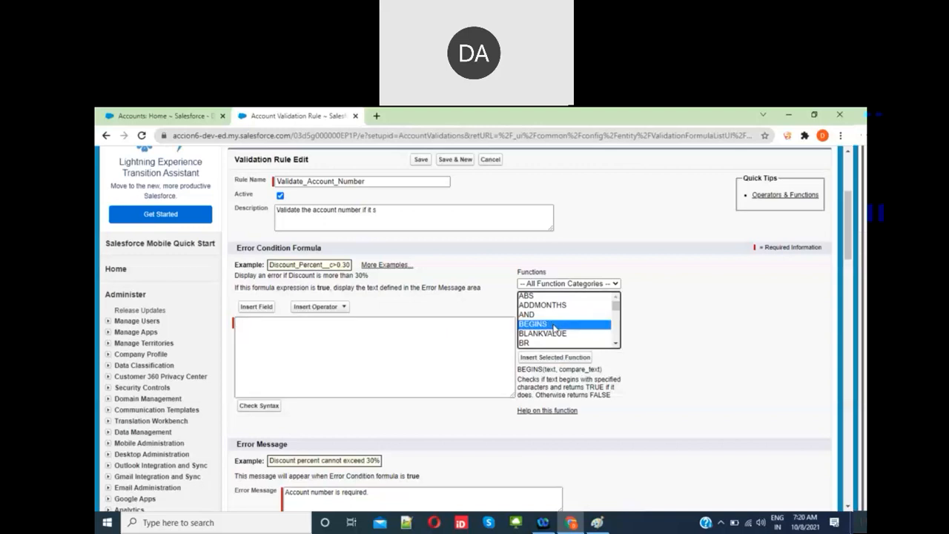
pyautogui.click(542, 358)
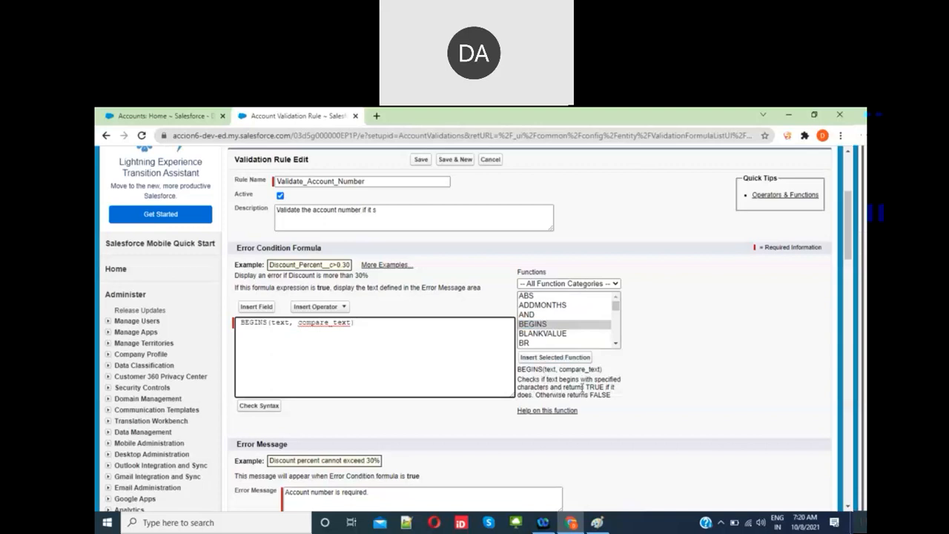
pyautogui.click(562, 397)
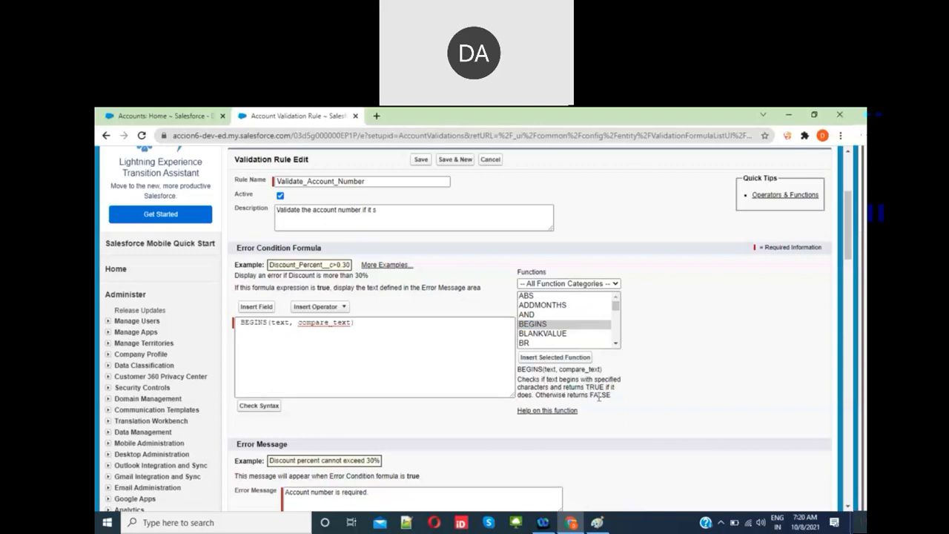
pyautogui.click(399, 327)
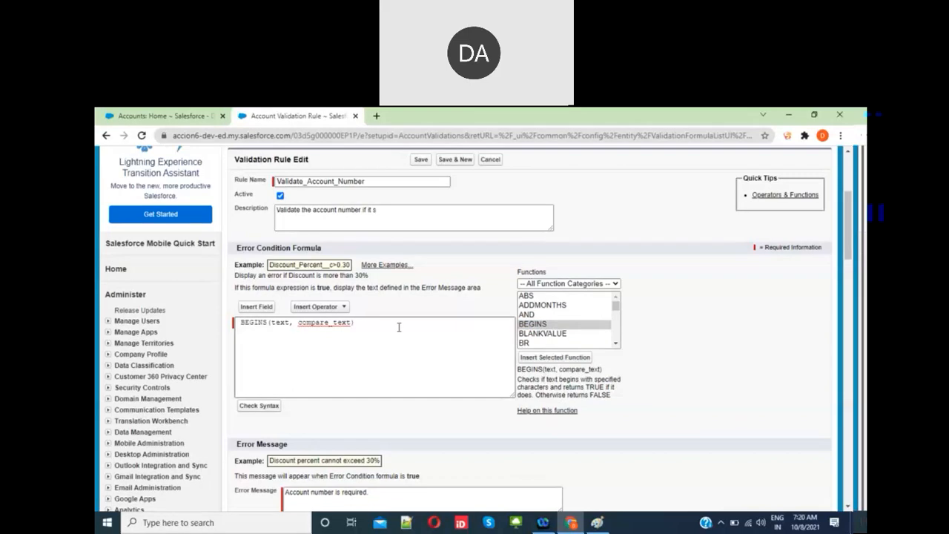
# - In the browser tab showing the Accounts home page, start a new account record and go to its Account Name field
pyautogui.click(163, 117)
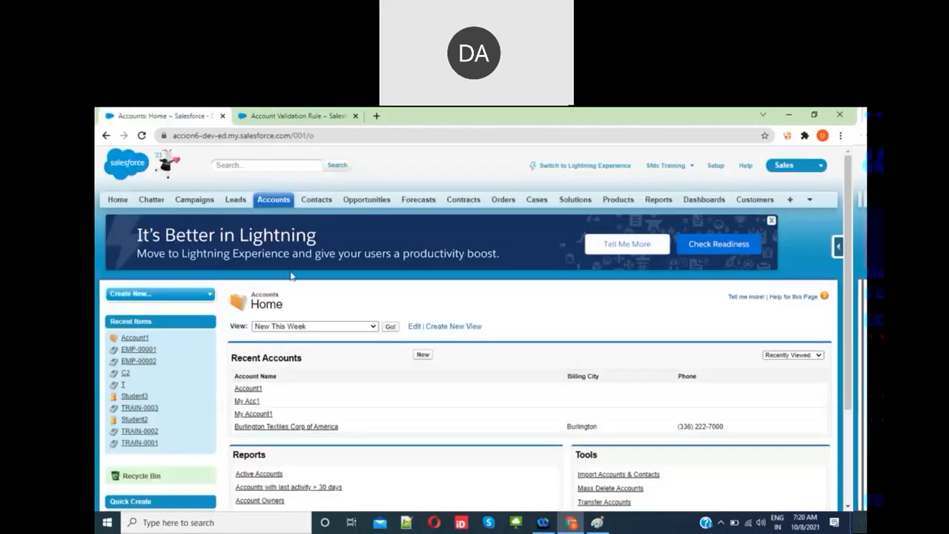
pyautogui.click(422, 355)
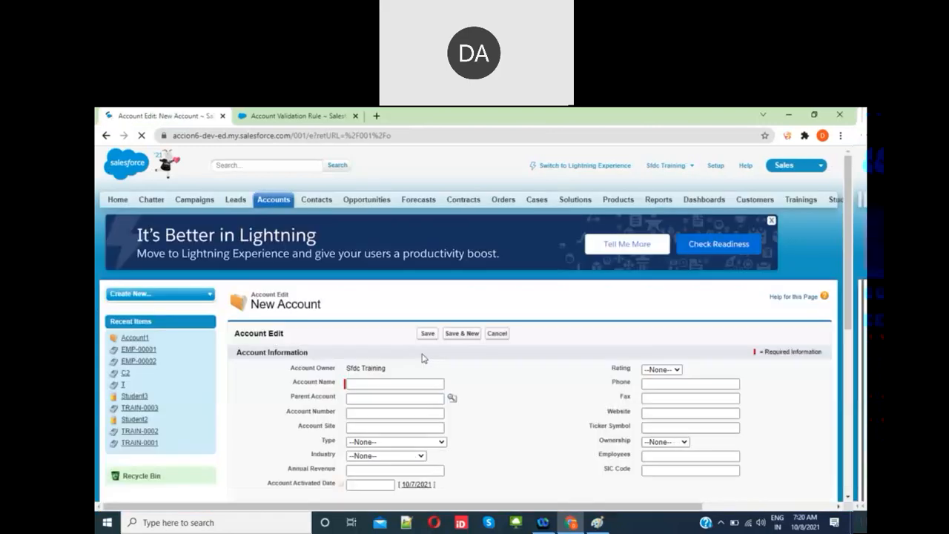
pyautogui.click(360, 385)
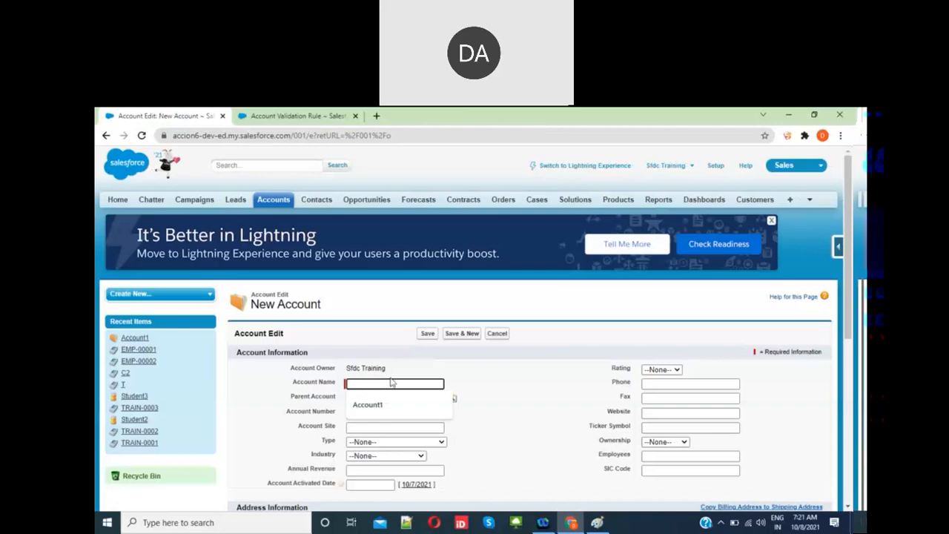
# - Back in the validation rule tab, replace the text argument of the BEGINS function with "Test"
pyautogui.click(304, 115)
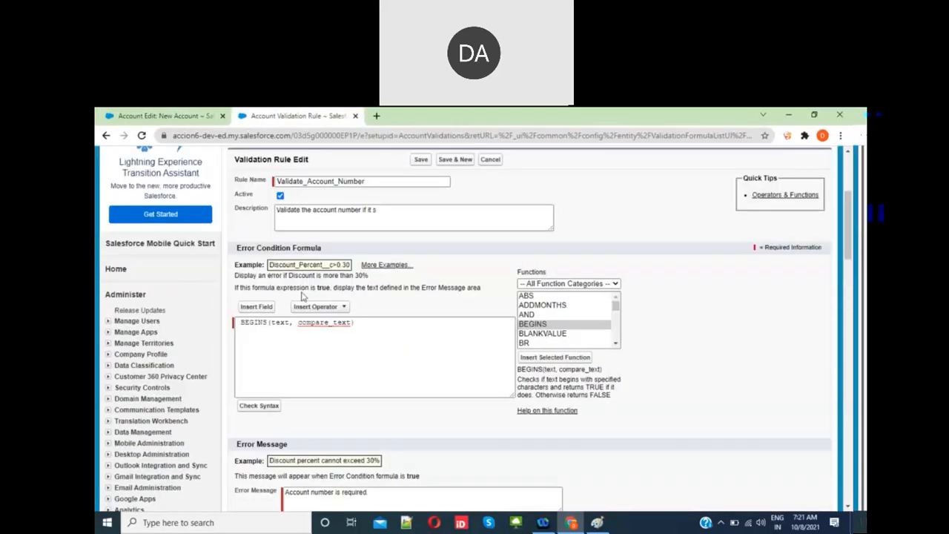
pyautogui.doubleClick(248, 324)
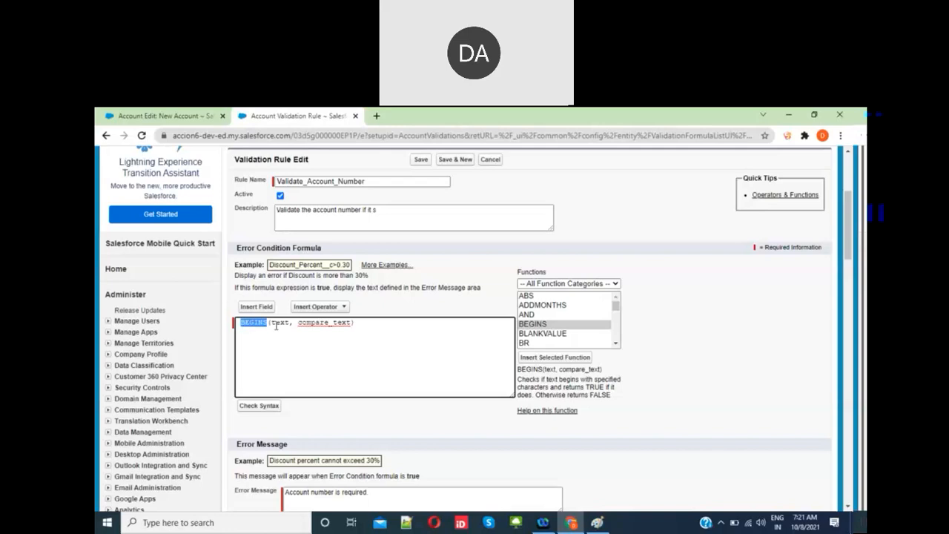
pyautogui.click(282, 324)
pyautogui.doubleClick(282, 324)
pyautogui.press('BackSpace')
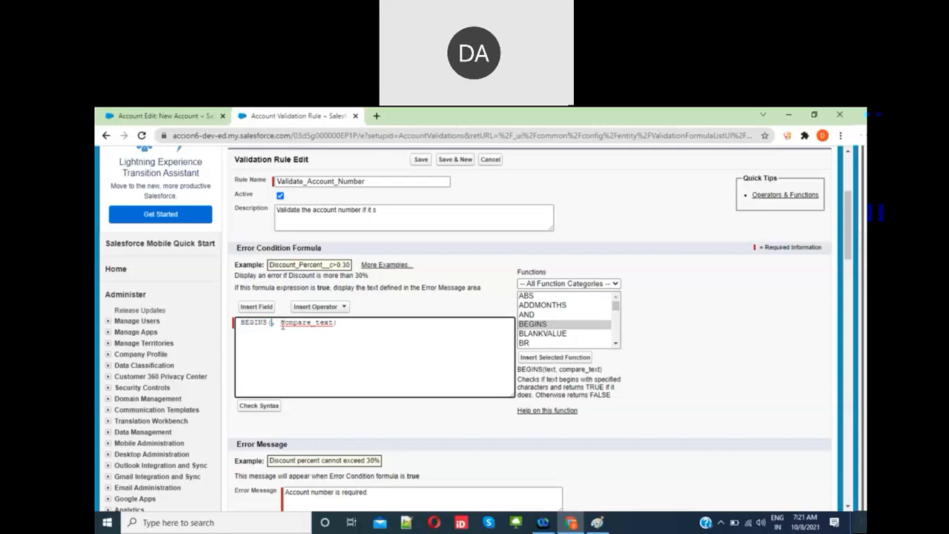
pyautogui.write('""')
pyautogui.write('Test')
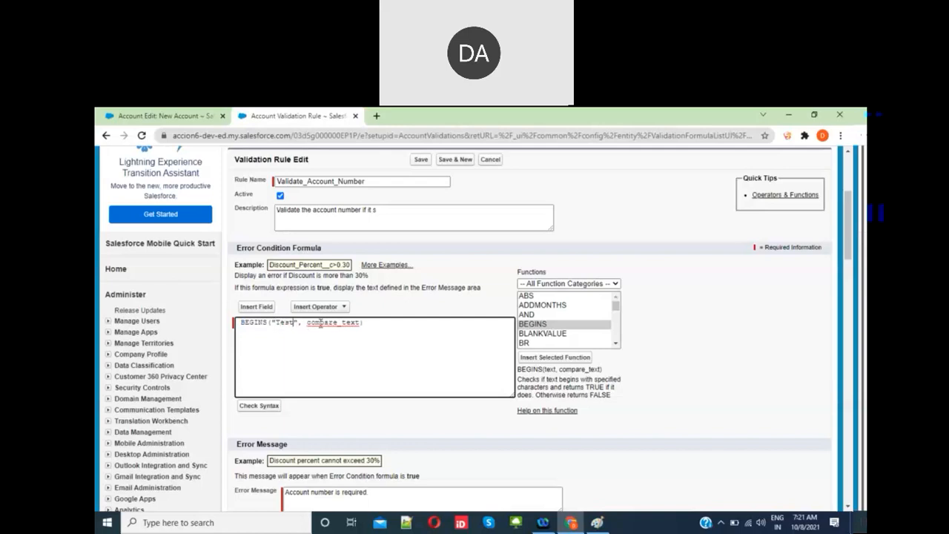
# - Replace the compare_text argument with the Account Name field and check the formula's syntax
pyautogui.doubleClick(320, 322)
pyautogui.press('BackSpace')
pyautogui.click(254, 307)
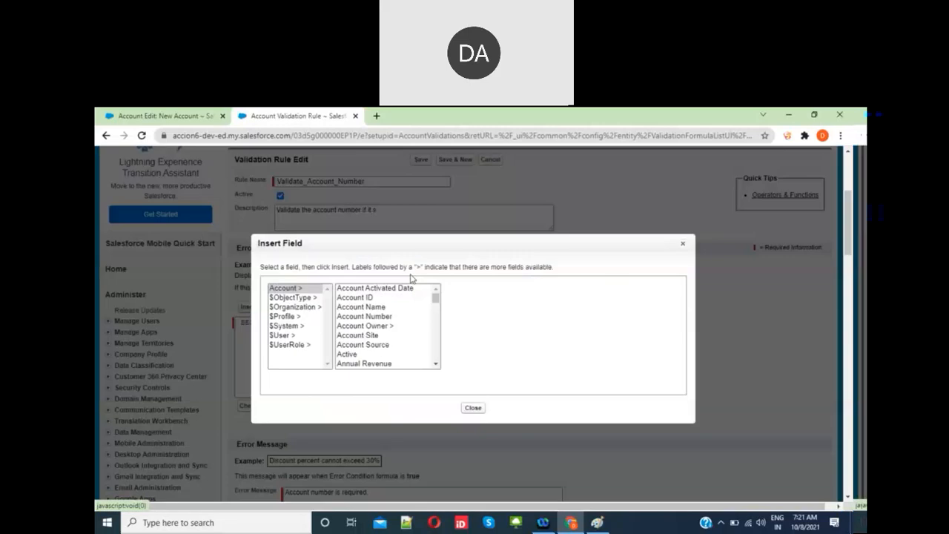
pyautogui.click(384, 308)
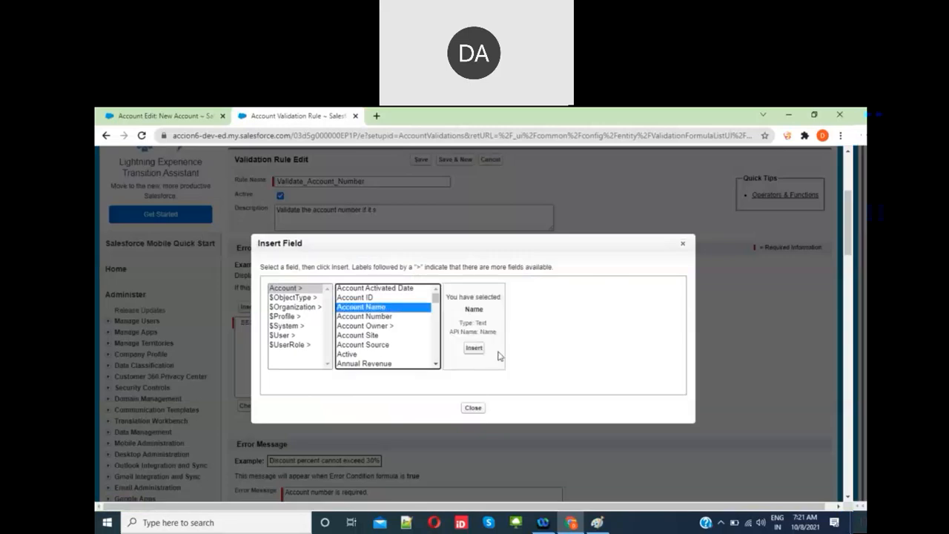
pyautogui.click(474, 348)
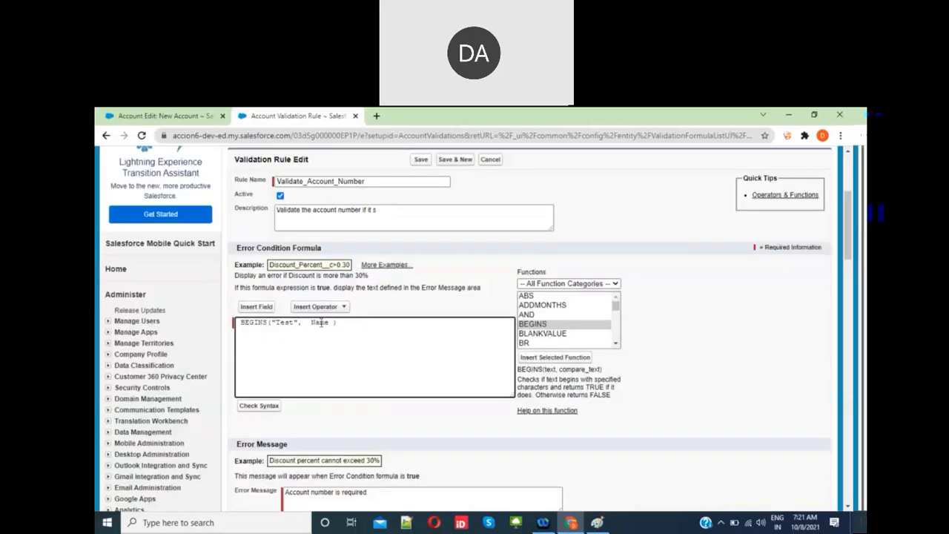
pyautogui.doubleClick(320, 323)
pyautogui.click(334, 325)
pyautogui.click(272, 407)
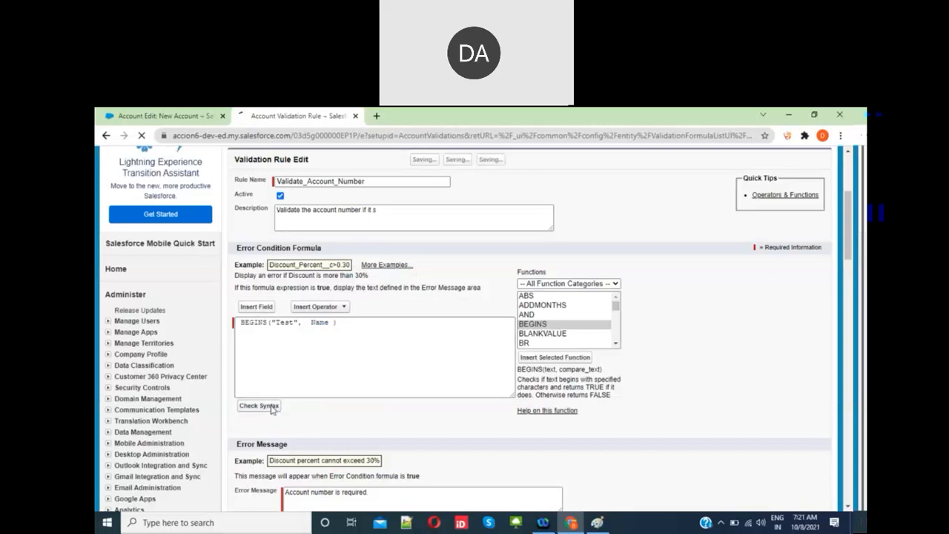
# - Change the rule's error message to "Account name should not start with 'Test'"
pyautogui.scroll(-3, 357, 363)
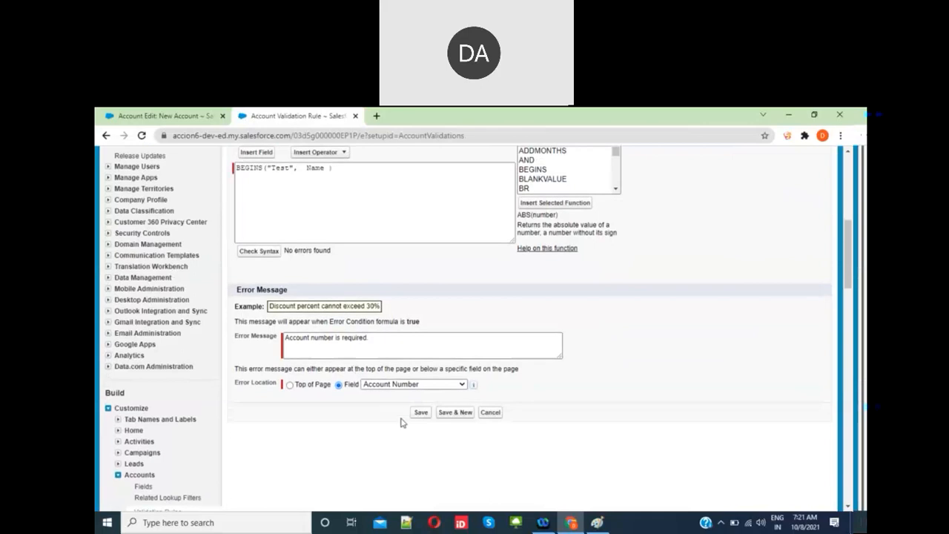
pyautogui.tripleClick(393, 339)
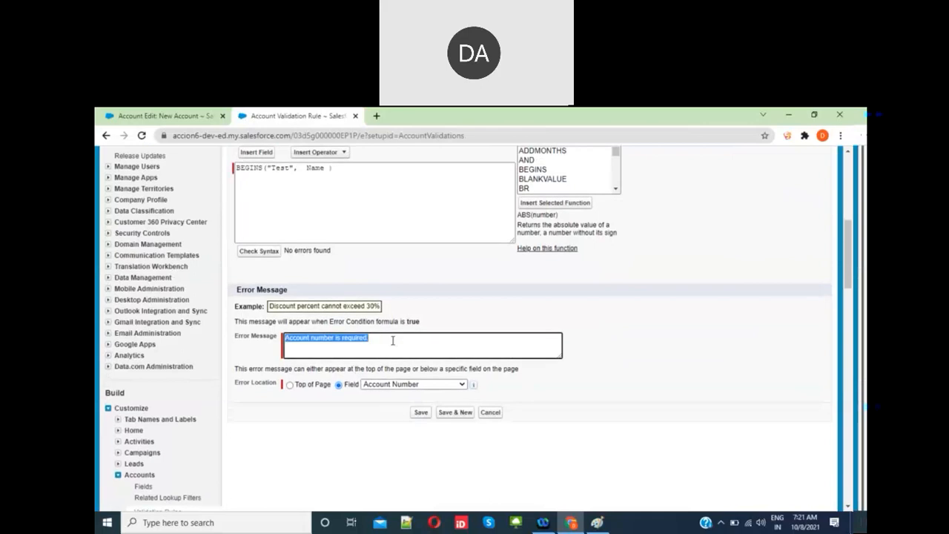
pyautogui.write('Account name should not start with')
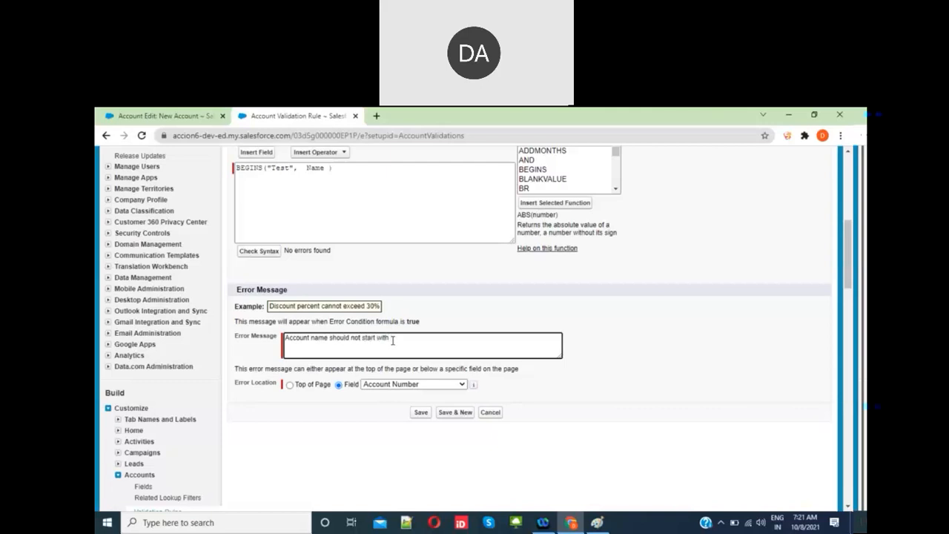
pyautogui.write(" 'Test")
# - Set the error location to the Account Name field and save the validation rule
pyautogui.click(400, 384)
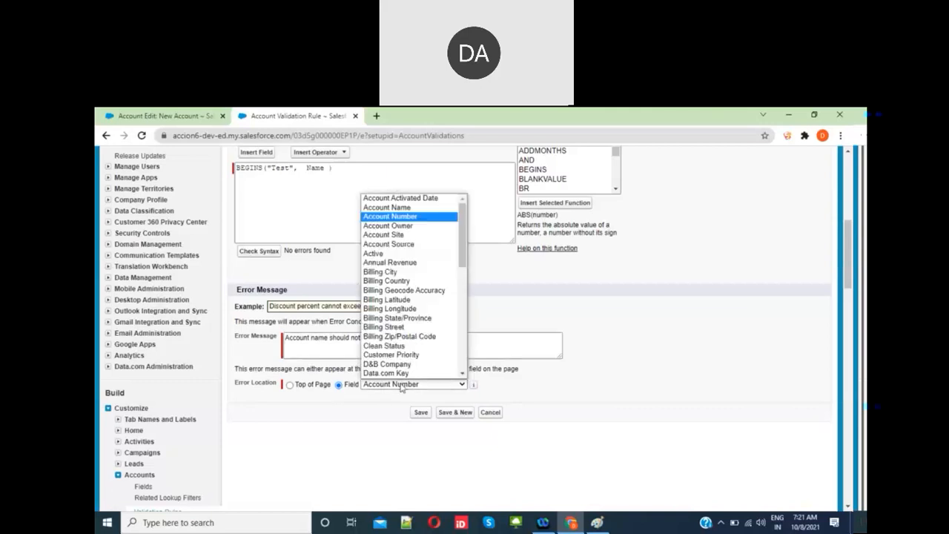
pyautogui.click(393, 208)
pyautogui.click(421, 413)
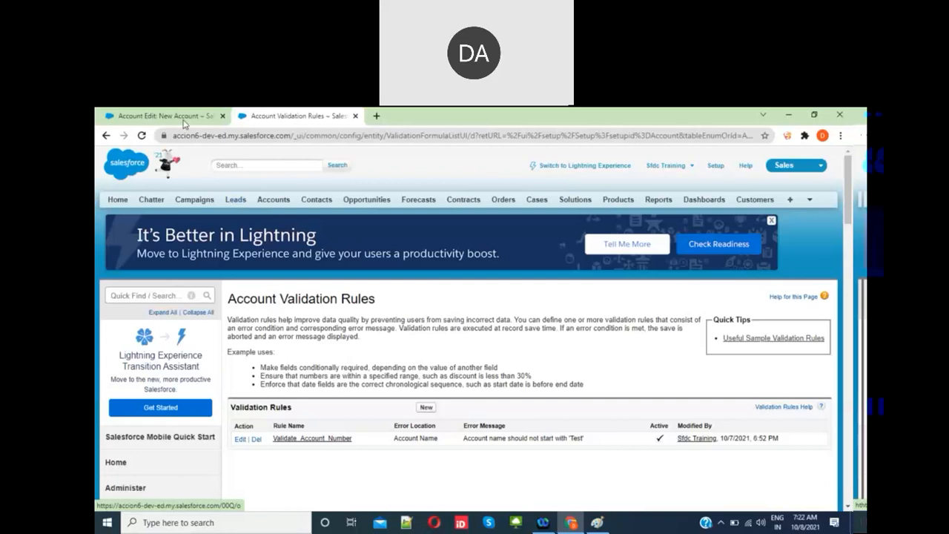
# - Test the rule by trying to save the new account in the other browser tab with the name "Test"
pyautogui.click(184, 120)
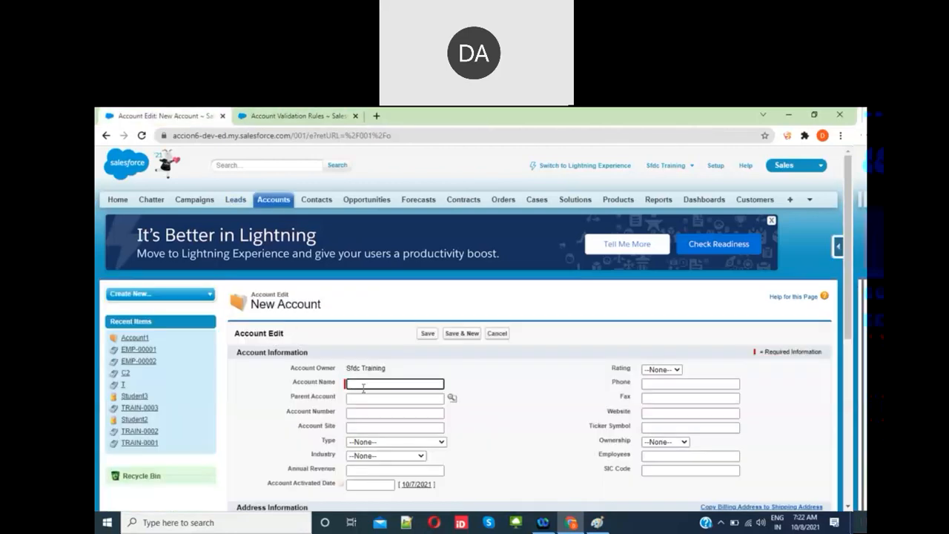
pyautogui.write('Test')
pyautogui.click(429, 333)
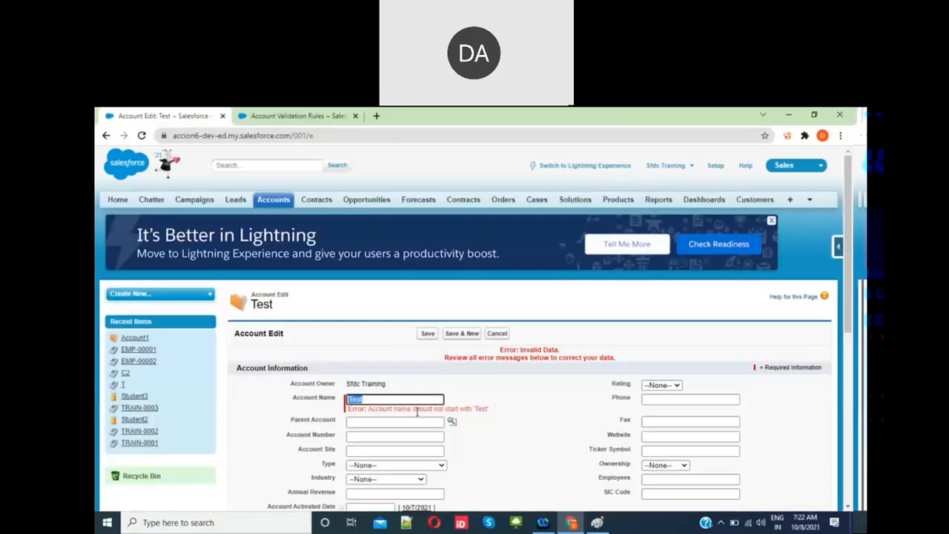
pyautogui.click(483, 410)
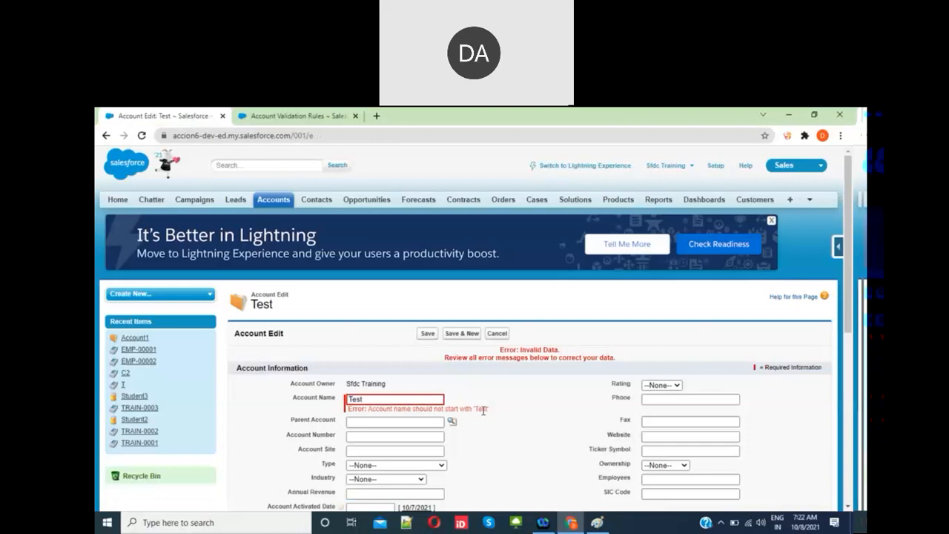
# - Return to the Account validation rules, open Validate_Account_Number for editing and review the Name and "Test" arguments of its formula
pyautogui.click(310, 119)
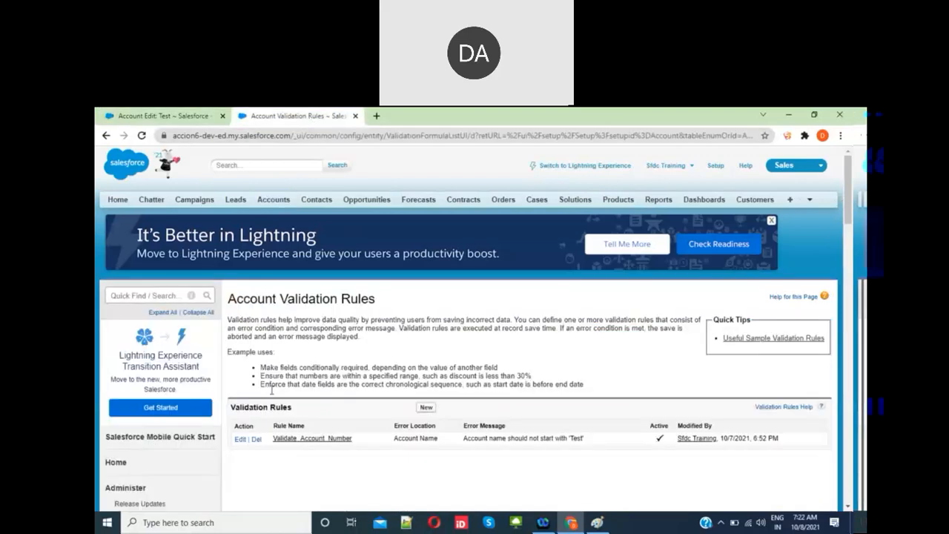
pyautogui.click(239, 439)
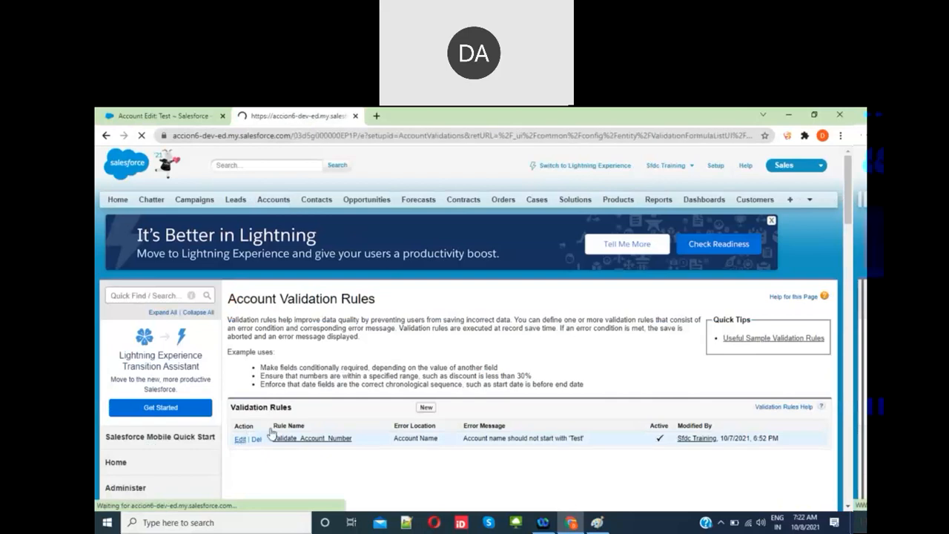
pyautogui.scroll(-3, 332, 402)
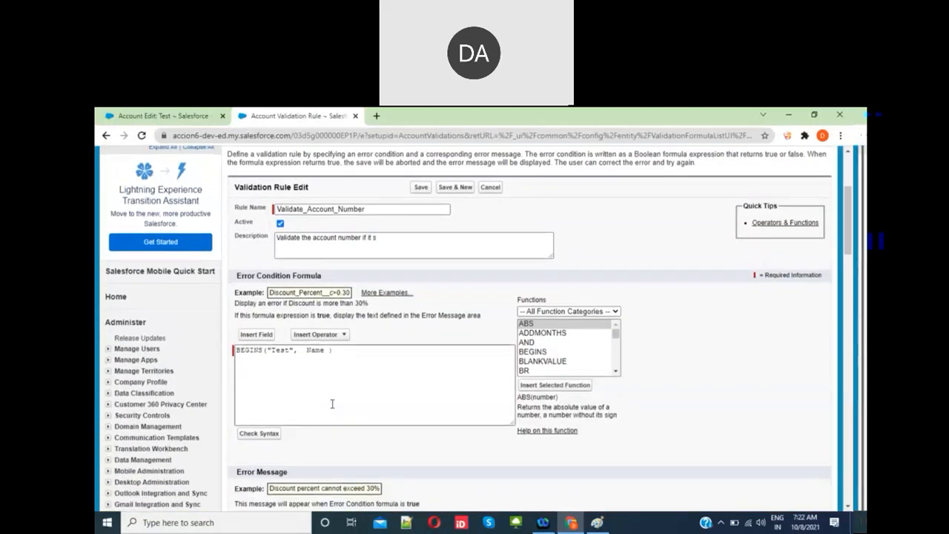
pyautogui.doubleClick(319, 352)
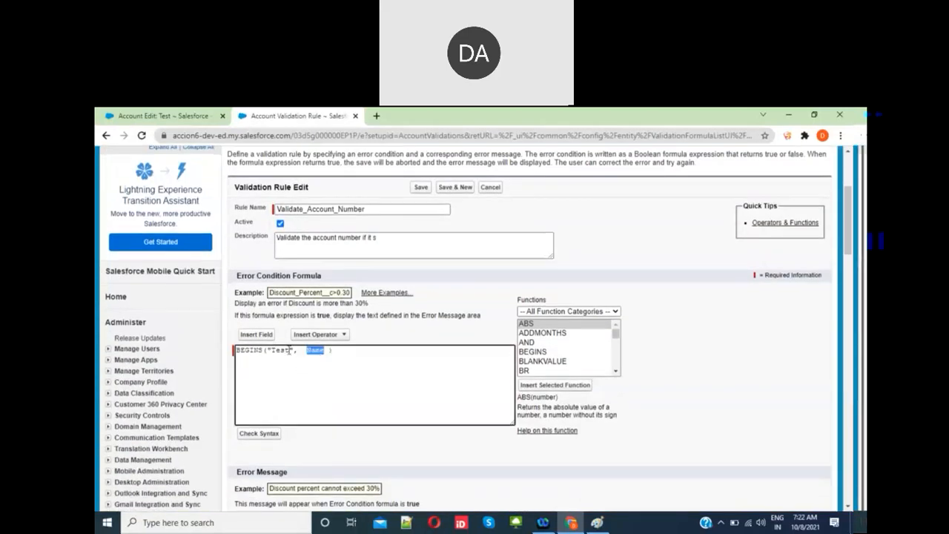
pyautogui.doubleClick(285, 351)
pyautogui.click(343, 352)
# - Select the BEGINS and BLANKVALUE functions in turn to read their descriptions
pyautogui.click(541, 352)
pyautogui.click(616, 370)
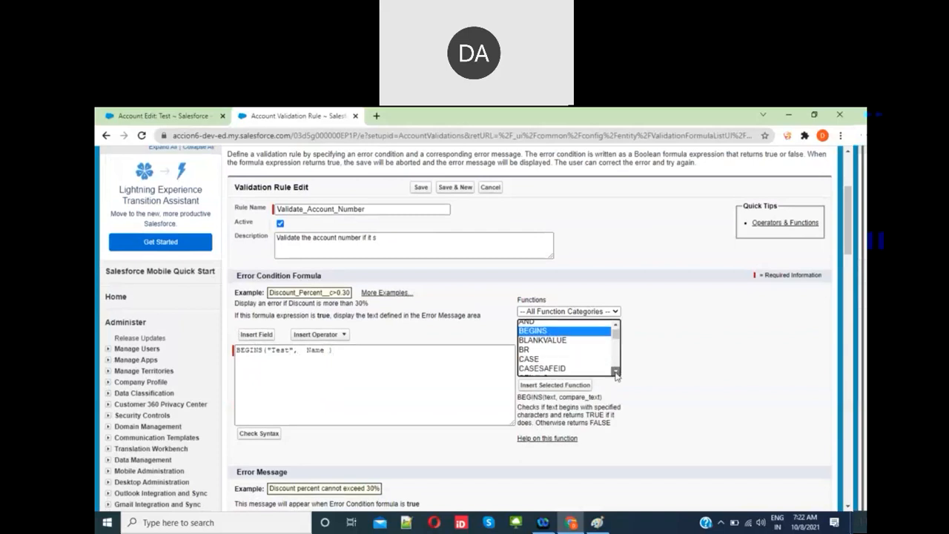
pyautogui.click(557, 340)
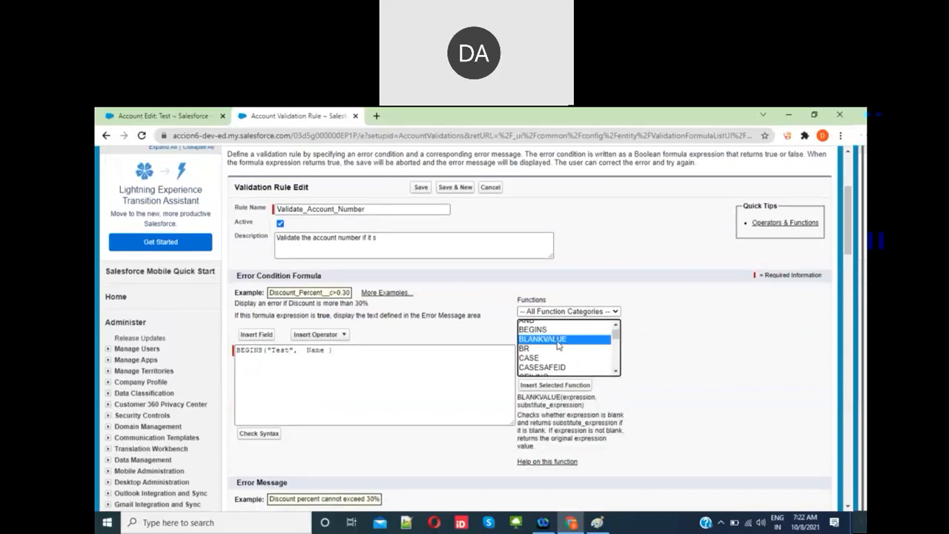
# - Replace the whole error condition formula with the CONTAINS(text, compare_text) function
pyautogui.click(616, 370)
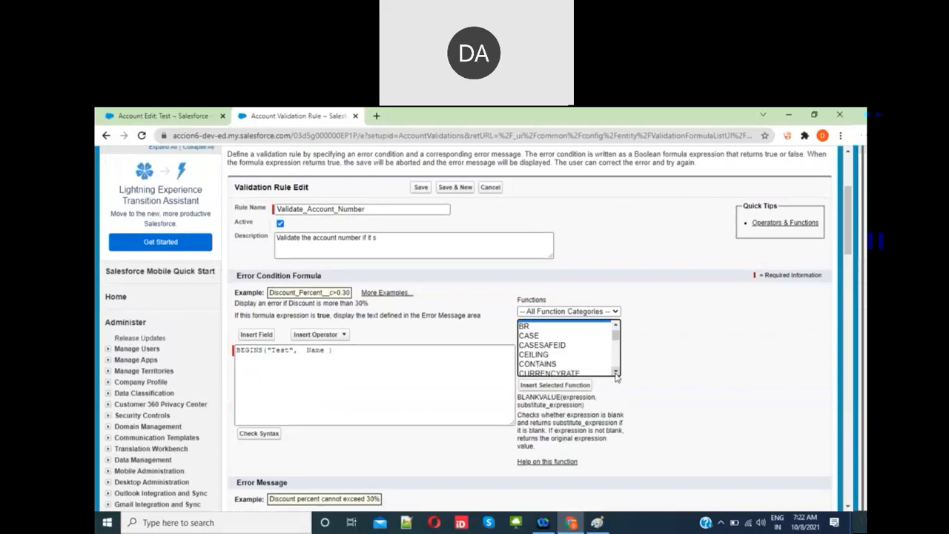
pyautogui.click(555, 365)
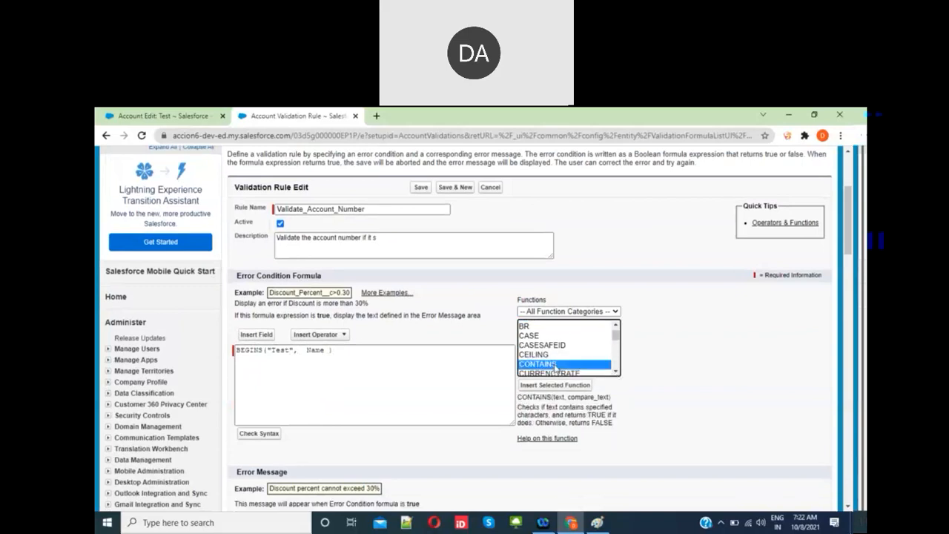
pyautogui.click(330, 384)
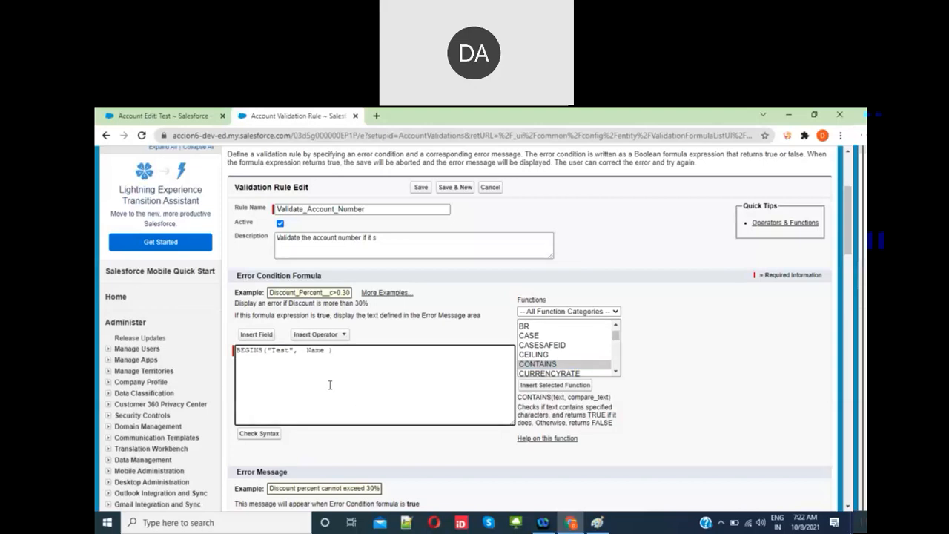
pyautogui.hotkey('ctrl', 'a')
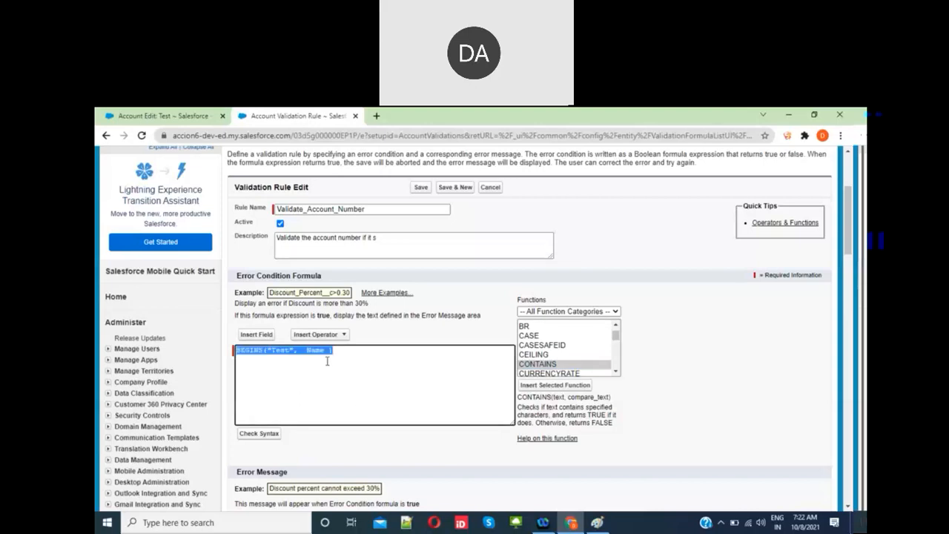
pyautogui.press('BackSpace')
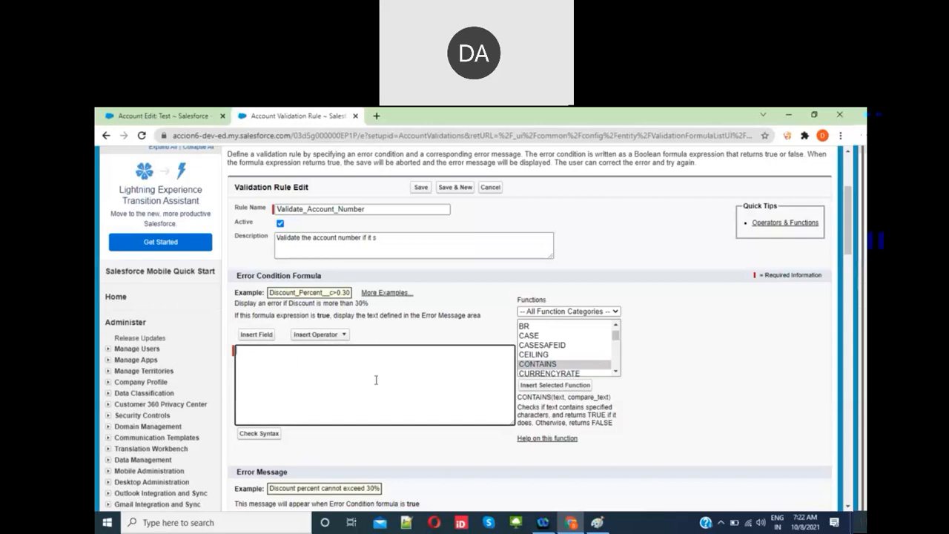
pyautogui.click(563, 386)
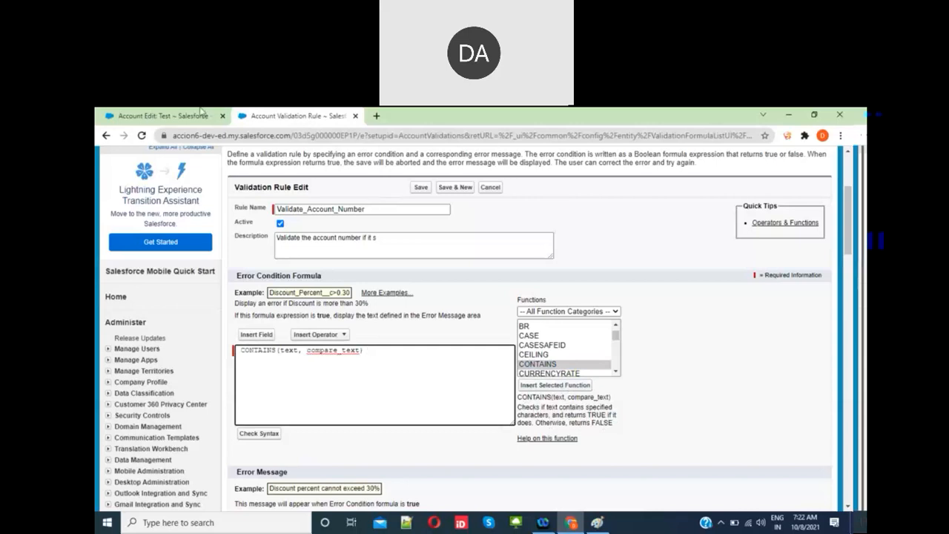
# - In the account's browser tab, change the Account Name to "My Test Account" and save the record
pyautogui.click(178, 117)
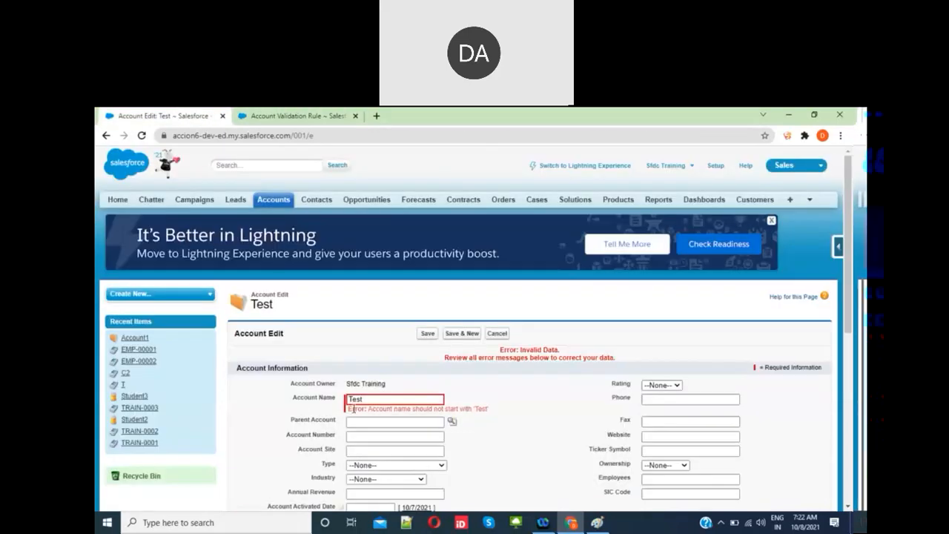
pyautogui.click(367, 400)
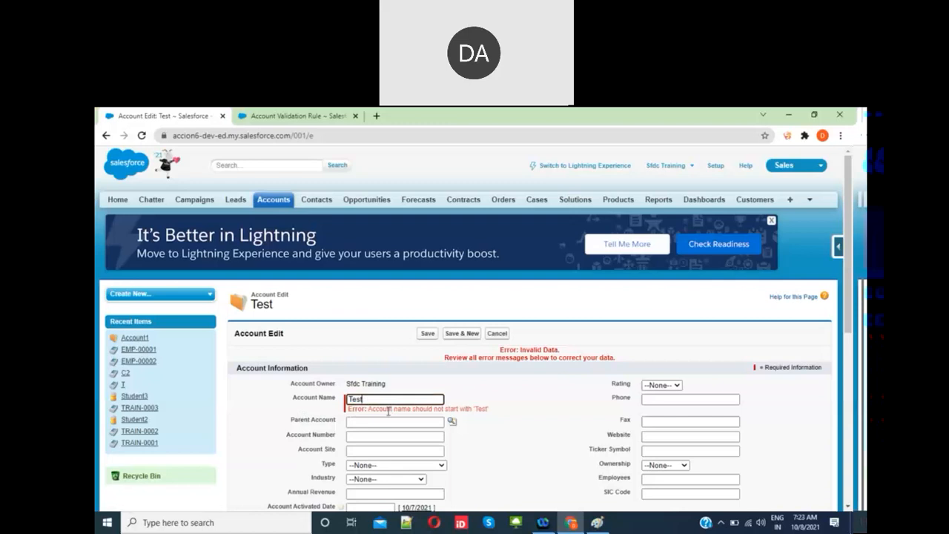
pyautogui.press('BackSpace')
pyautogui.press('BackSpace')
pyautogui.press('BackSpace')
pyautogui.press('BackSpace')
pyautogui.write('My Test Account')
pyautogui.click(430, 336)
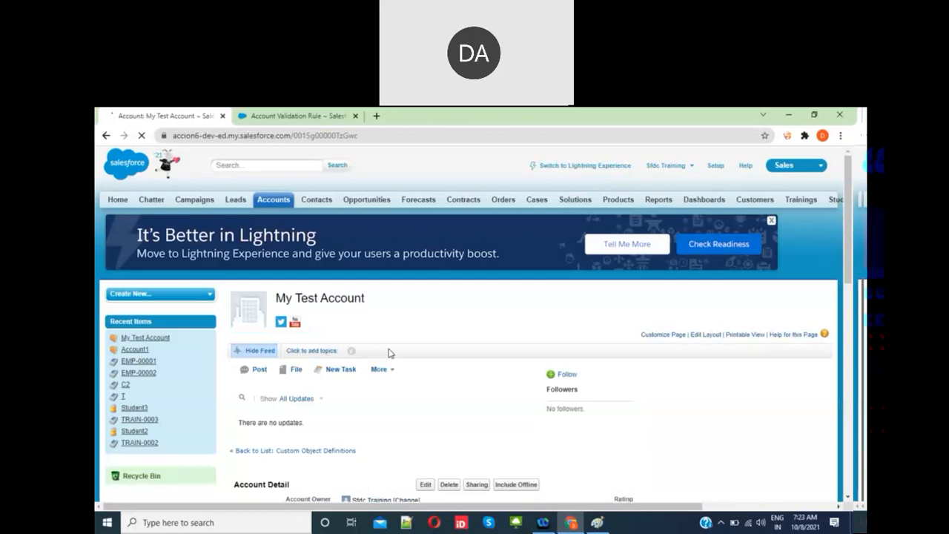
pyautogui.scroll(-2, 395, 386)
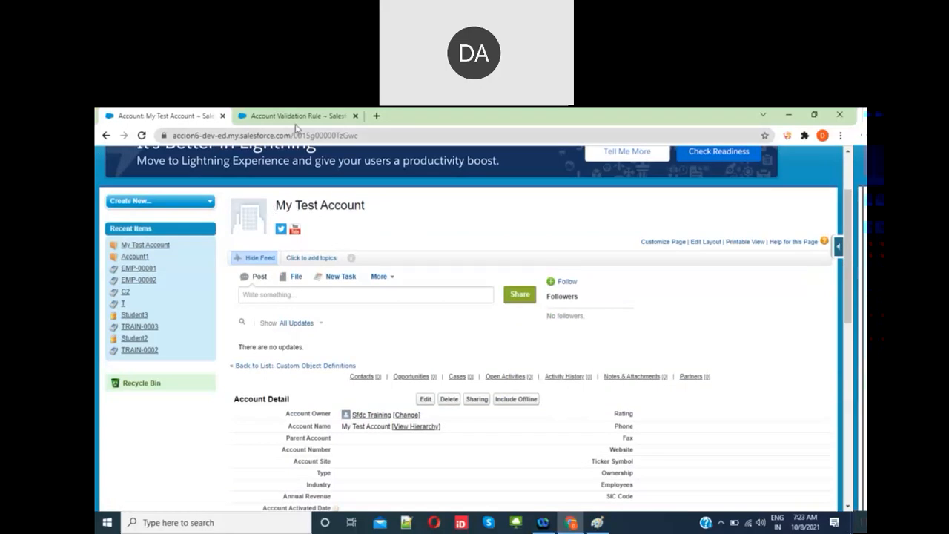
# - Back in the validation rule tab, complete the formula as CONTAINS("Test", Name) and save the rule
pyautogui.click(295, 118)
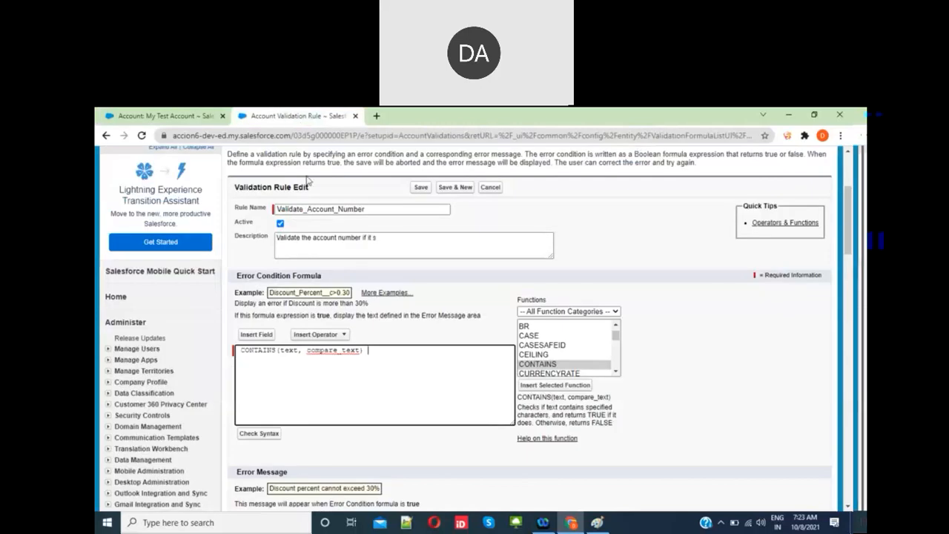
pyautogui.doubleClick(290, 352)
pyautogui.write('""')
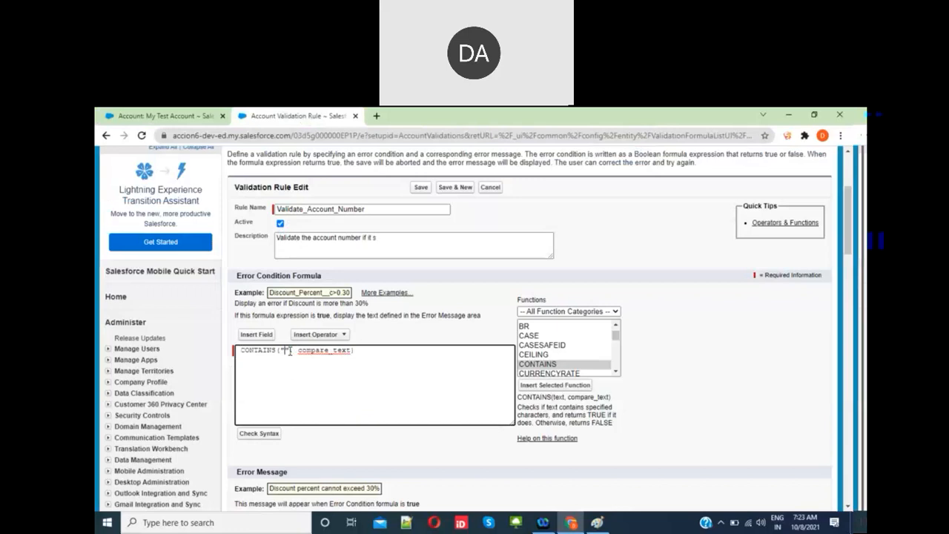
pyautogui.write('T')
pyautogui.write('est')
pyautogui.doubleClick(339, 350)
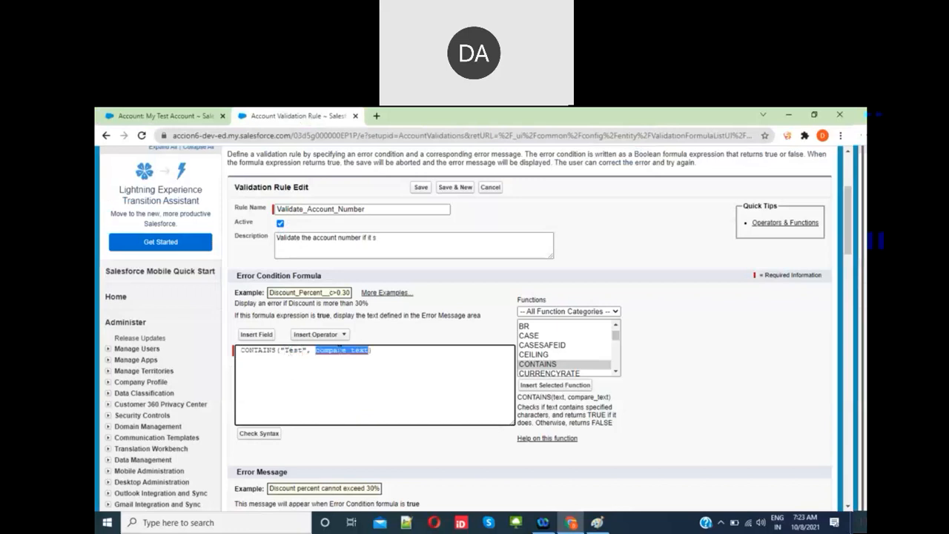
pyautogui.press('BackSpace')
pyautogui.write('Nam')
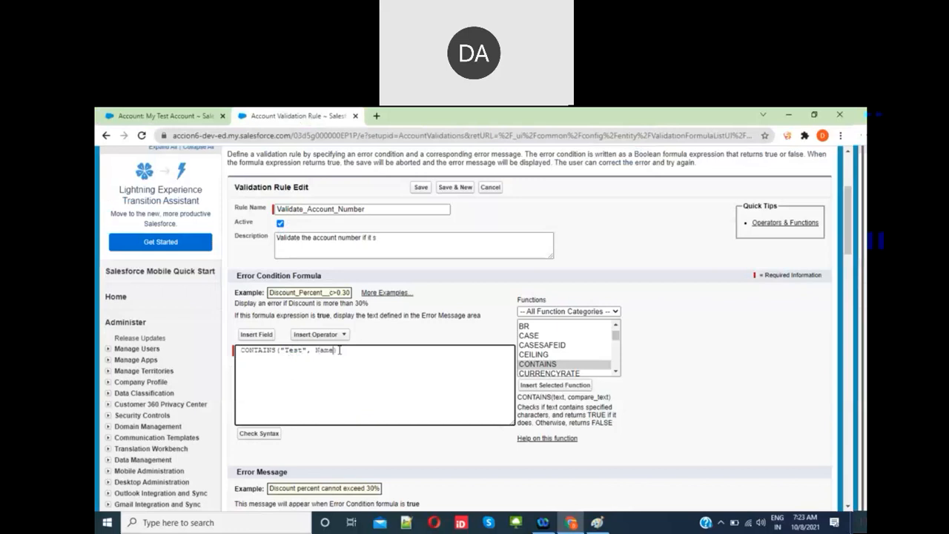
pyautogui.scroll(-3, 340, 350)
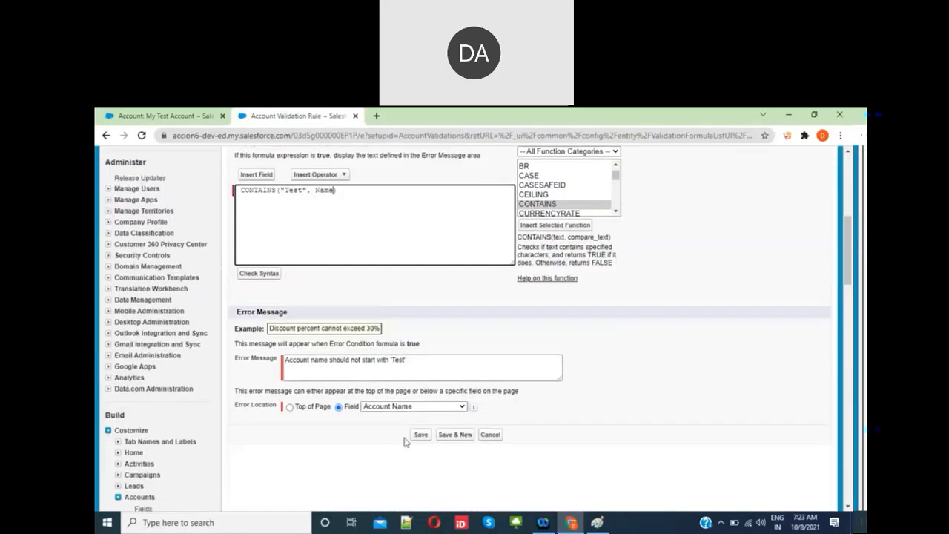
pyautogui.click(420, 435)
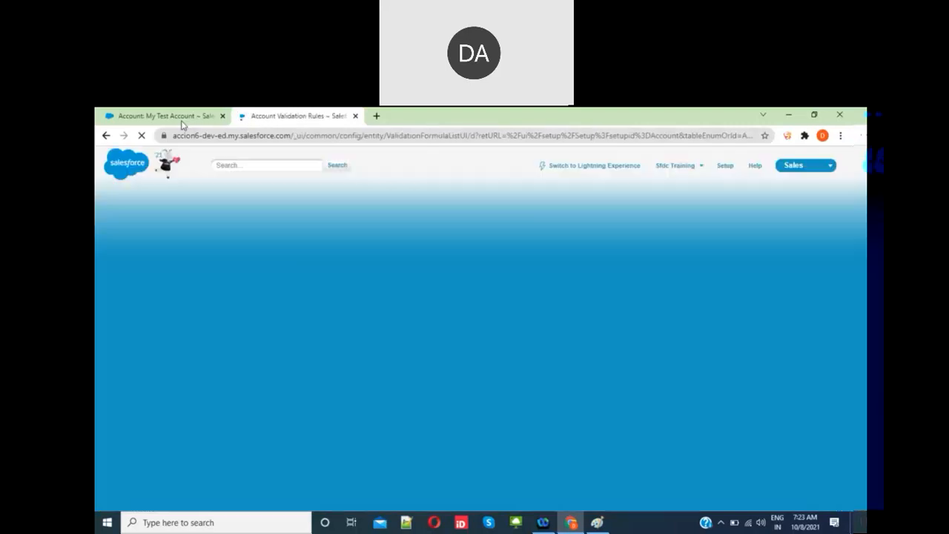
# - Test the rule by opening My Test Account for editing in the other tab and saving it unchanged
pyautogui.click(181, 119)
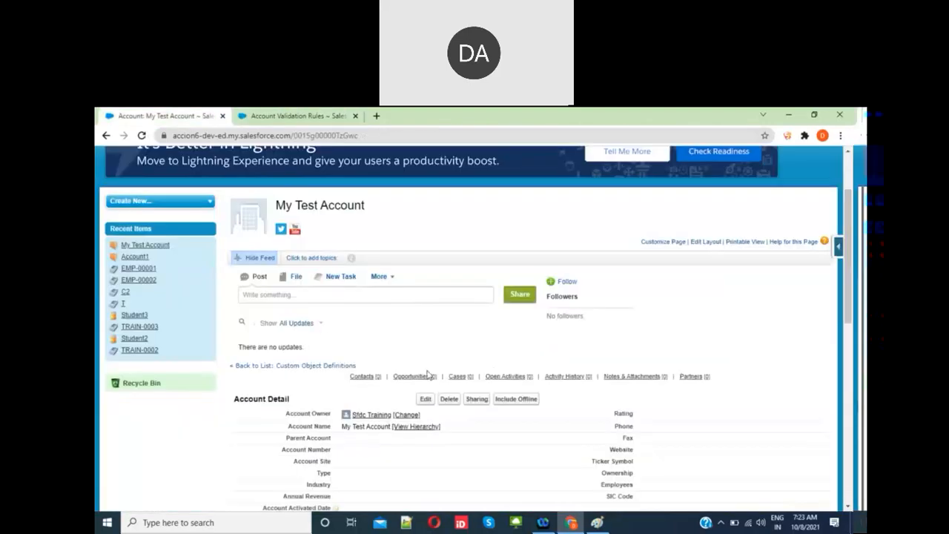
pyautogui.click(426, 400)
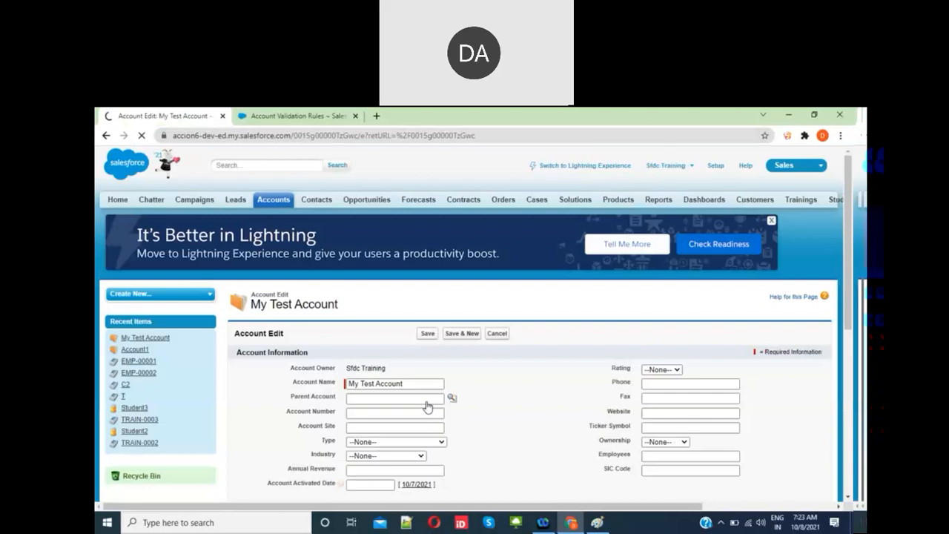
pyautogui.click(428, 334)
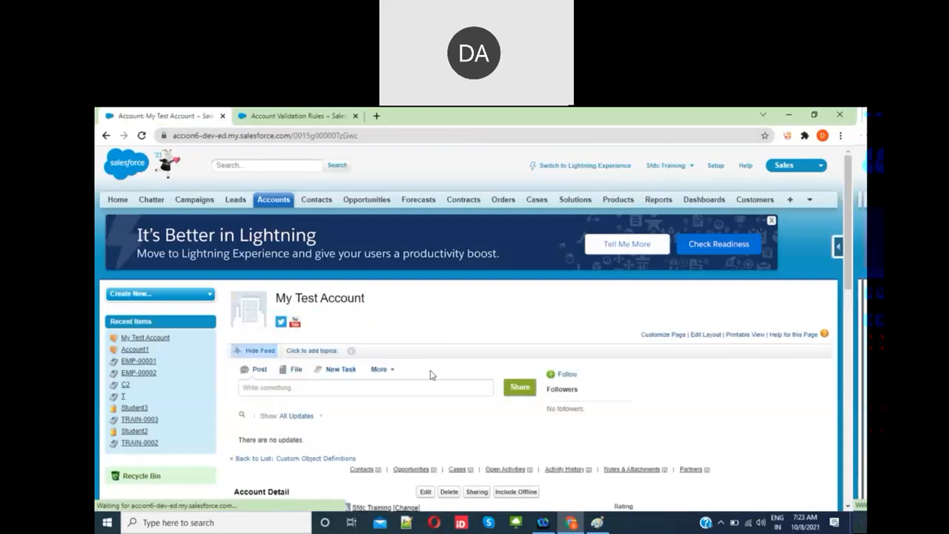
pyautogui.scroll(-2, 433, 374)
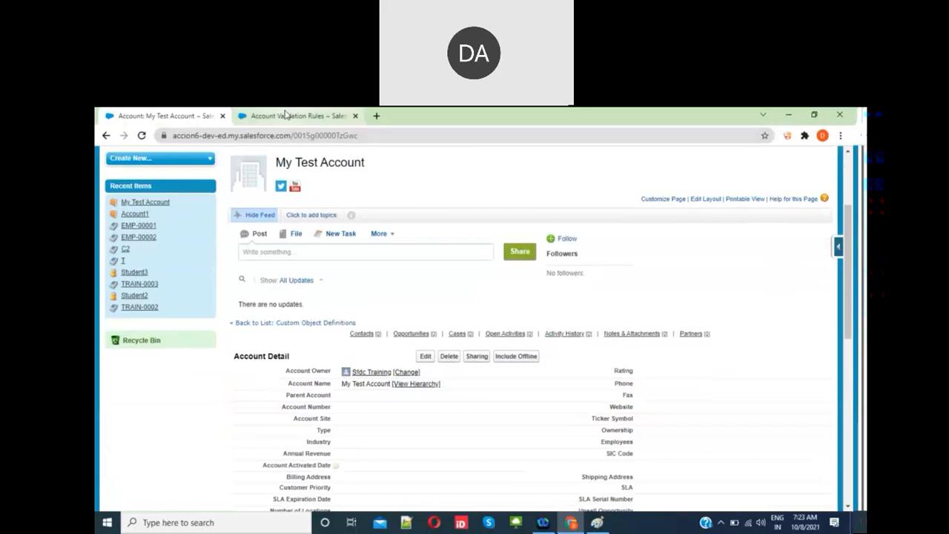
# - Reopen Validate_Account_Number for editing and review the "Test" and Name arguments of its CONTAINS formula
pyautogui.click(286, 115)
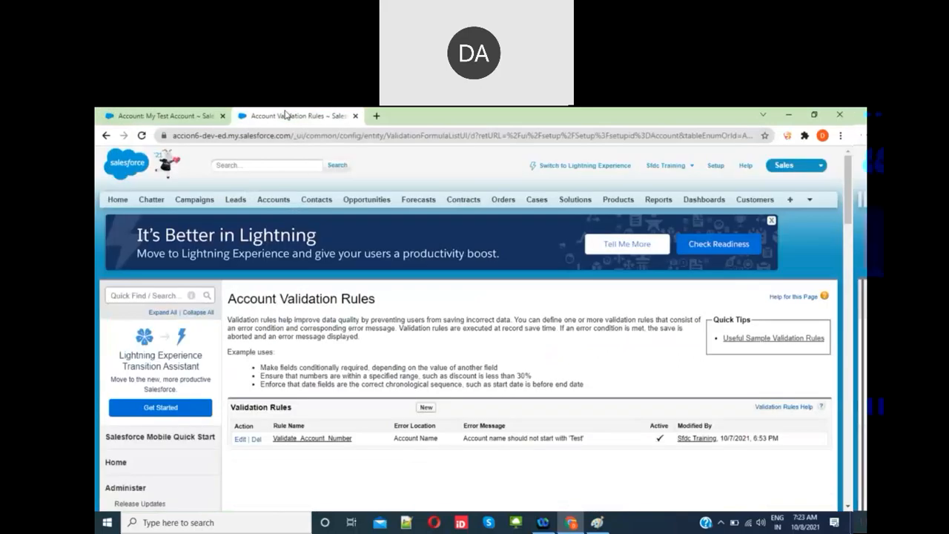
pyautogui.click(240, 439)
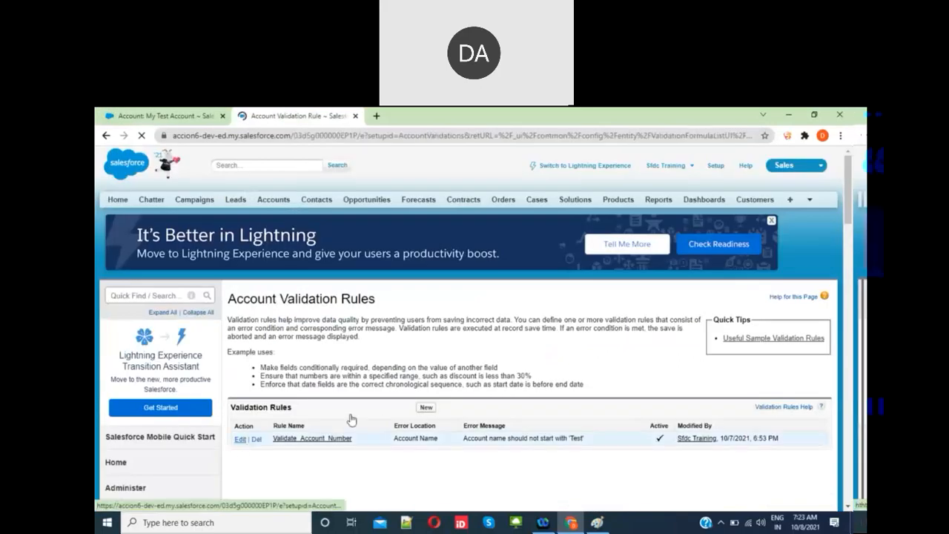
pyautogui.scroll(-3, 356, 413)
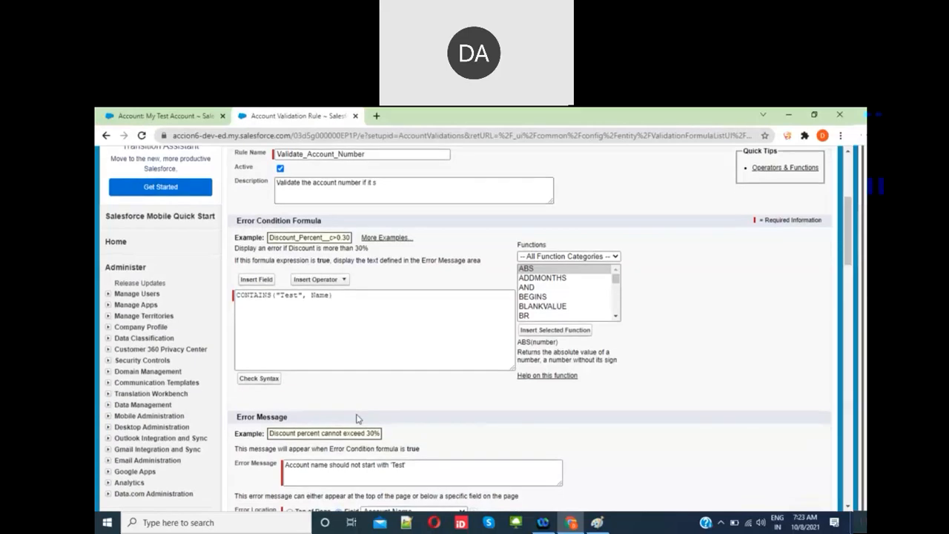
pyautogui.click(340, 324)
pyautogui.doubleClick(289, 296)
pyautogui.doubleClick(320, 296)
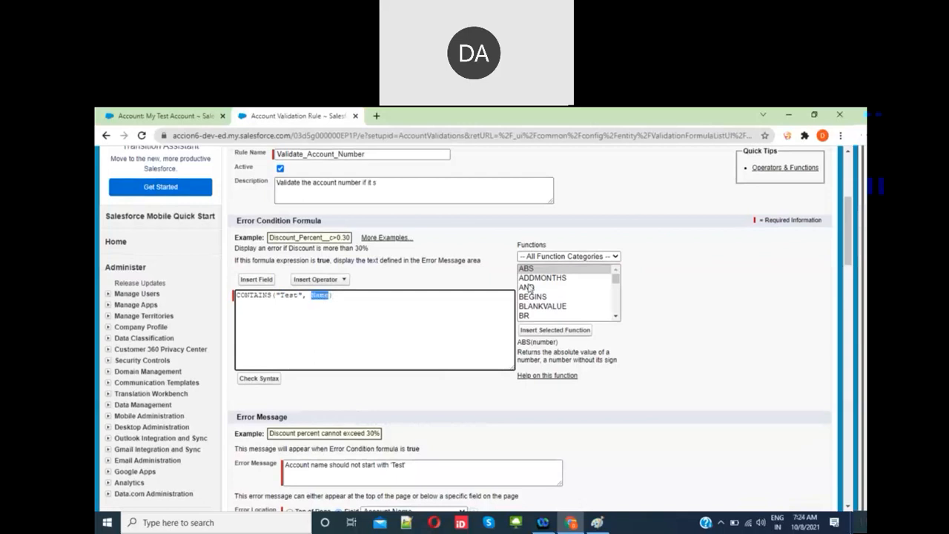
# - Select the CONTAINS function to read its description and compare its text and compare_text arguments with the formula
pyautogui.click(536, 307)
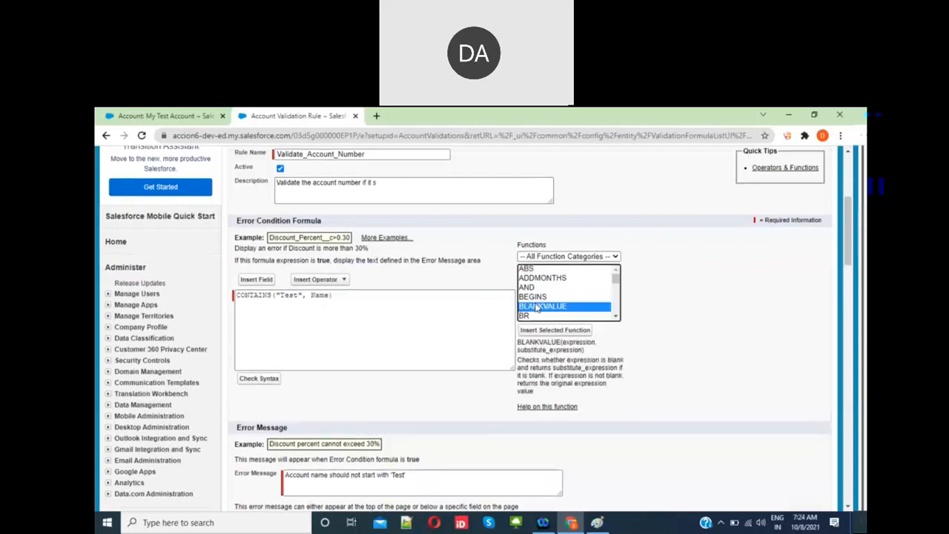
pyautogui.write('co')
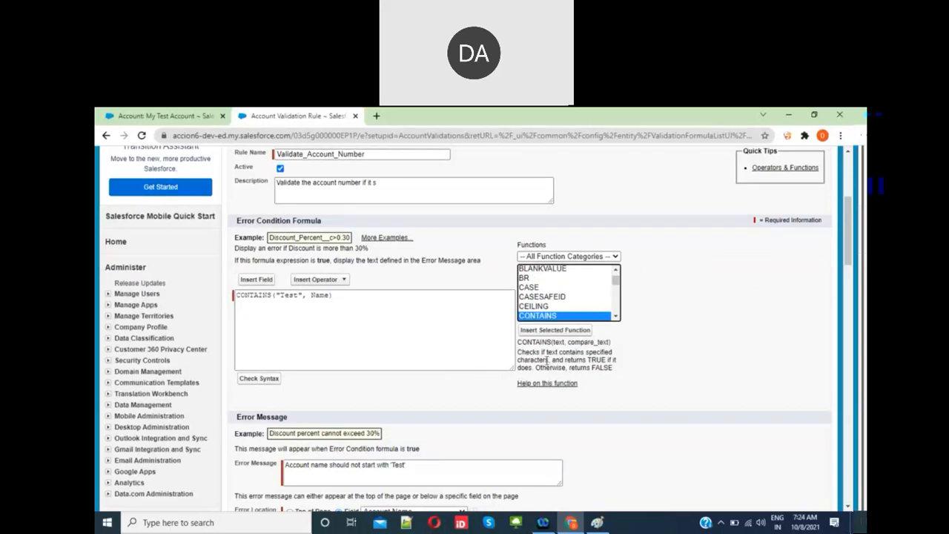
pyautogui.doubleClick(559, 342)
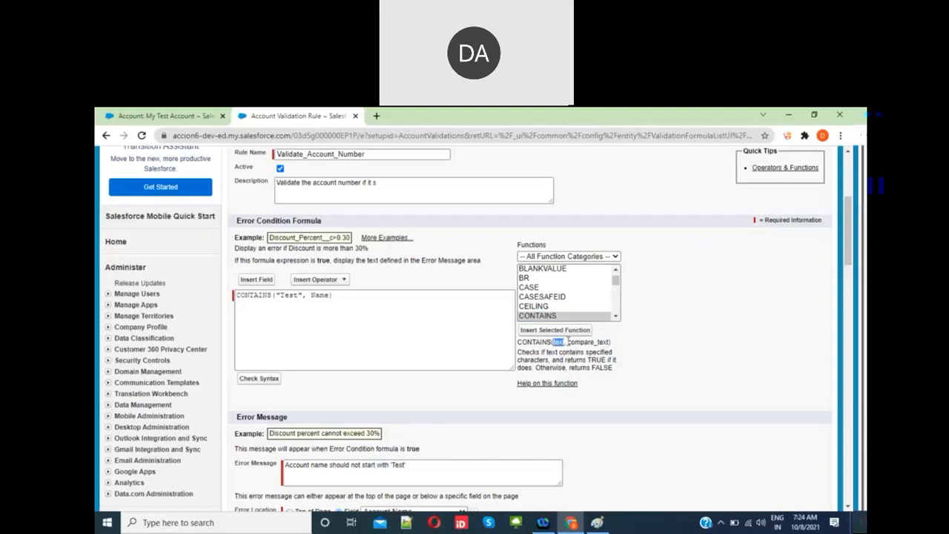
pyautogui.doubleClick(573, 342)
pyautogui.click(327, 296)
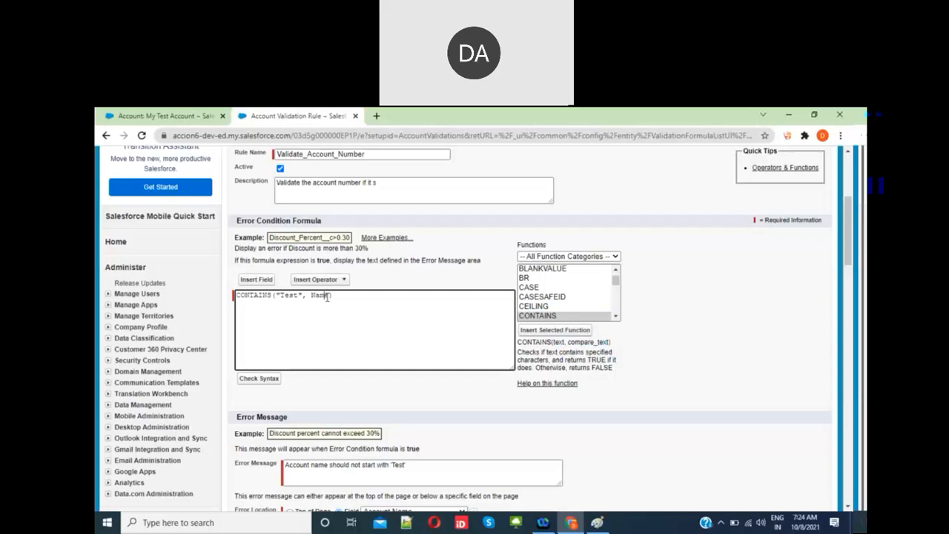
# - Retest the rule in the account's tab by renaming the account "My Test Account12" and saving it
pyautogui.click(167, 115)
pyautogui.click(425, 356)
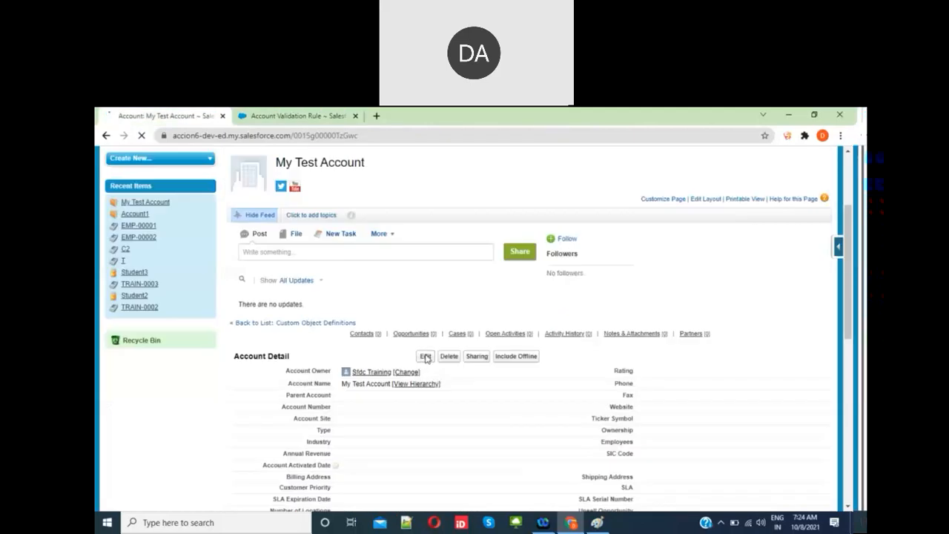
pyautogui.click(419, 386)
pyautogui.write('12')
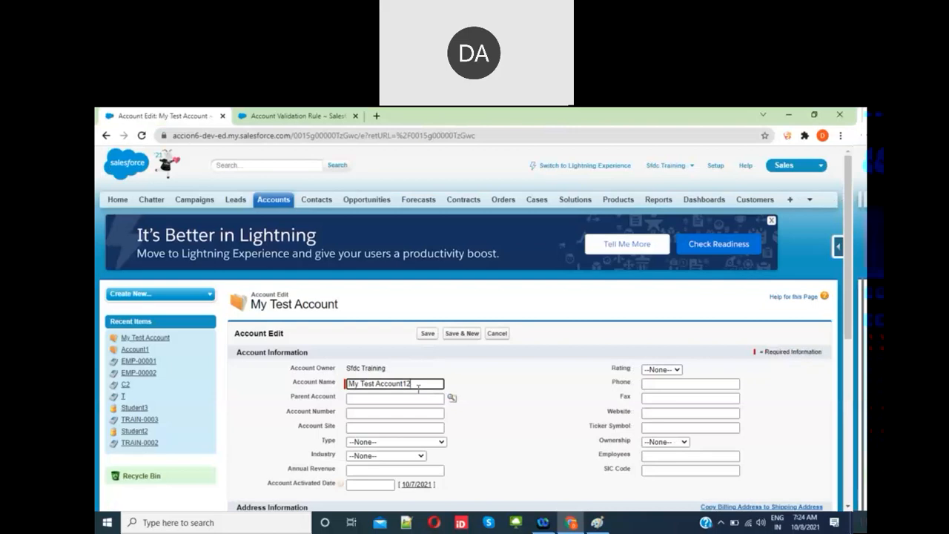
pyautogui.click(427, 333)
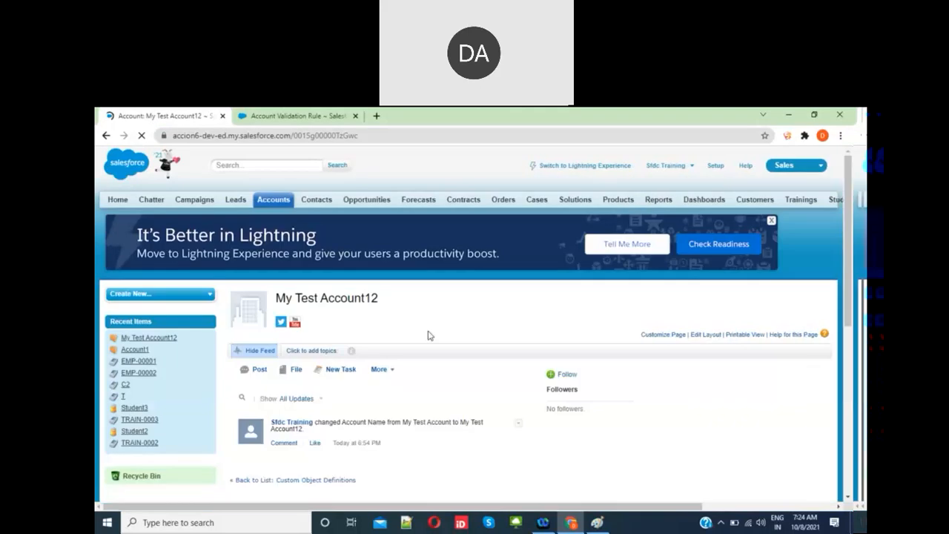
# - Remove the Name argument from the rule's CONTAINS formula and select Account Name among the insertable Account fields
pyautogui.click(297, 116)
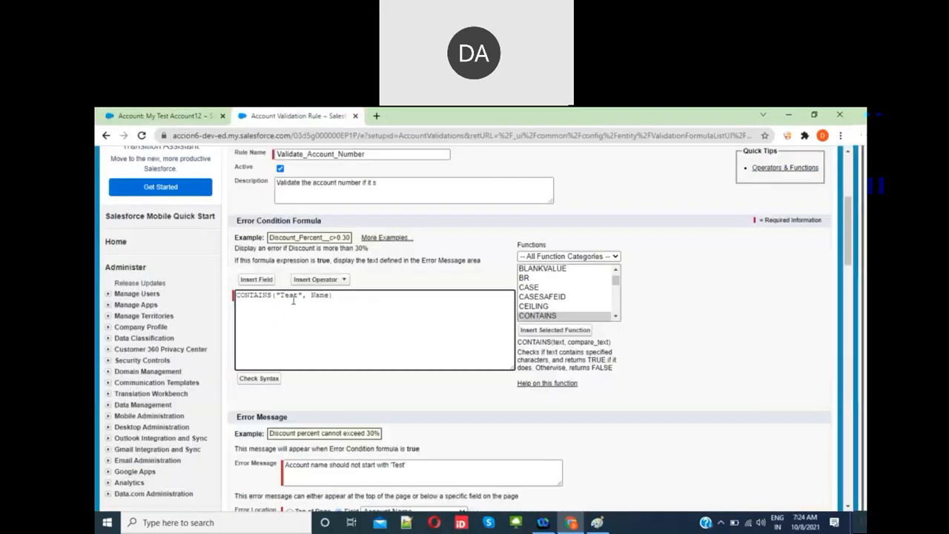
pyautogui.doubleClick(289, 296)
pyautogui.doubleClick(314, 295)
pyautogui.press('BackSpace')
pyautogui.click(271, 281)
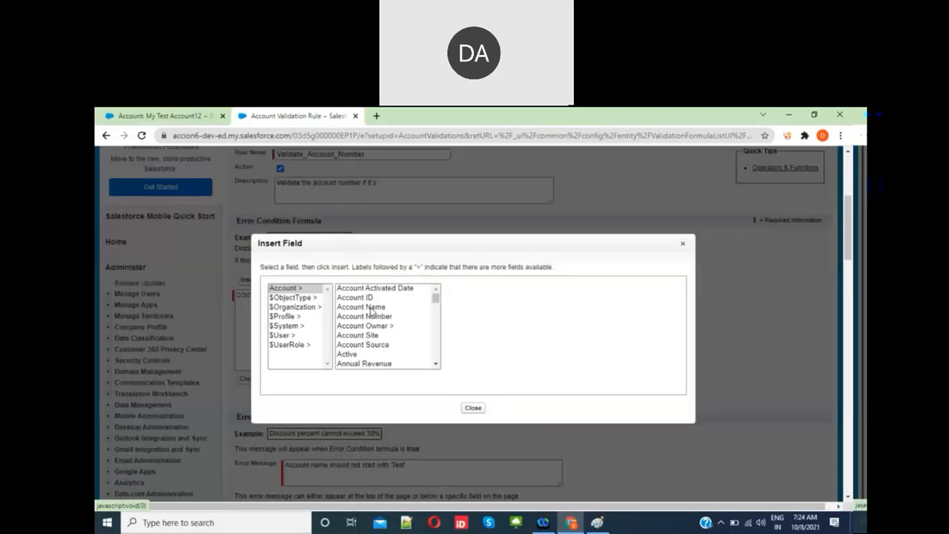
pyautogui.click(378, 309)
pyautogui.click(475, 408)
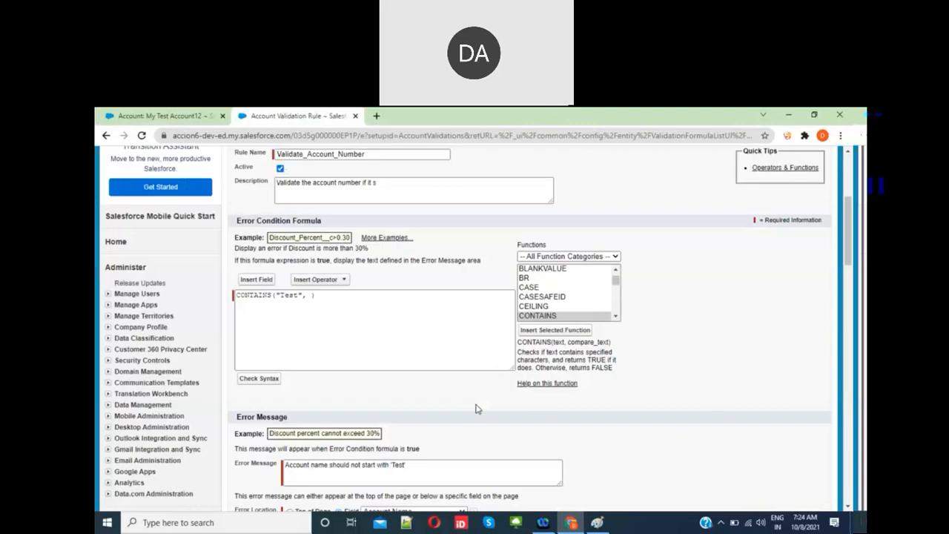
# - Insert the Account Name field as the second argument of CONTAINS, then check the syntax and save the rule
pyautogui.click(342, 303)
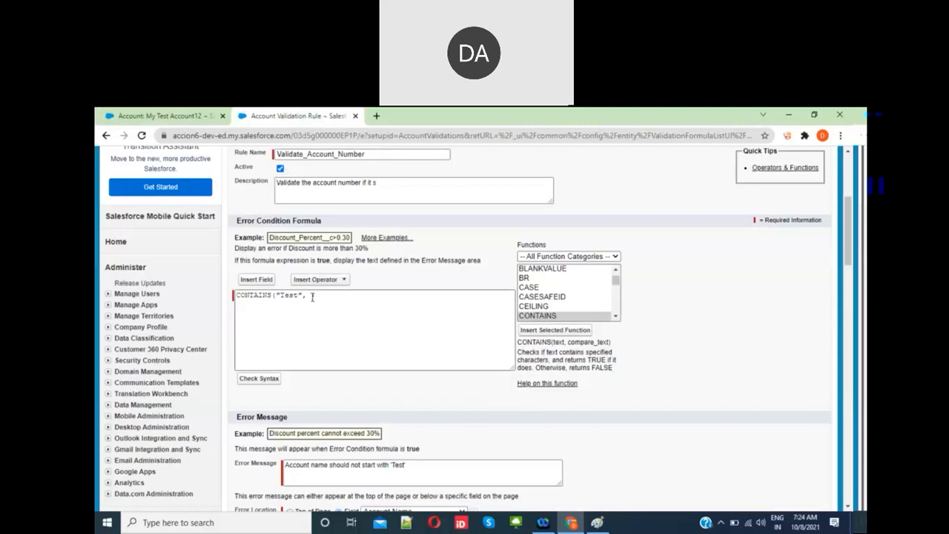
pyautogui.click(267, 280)
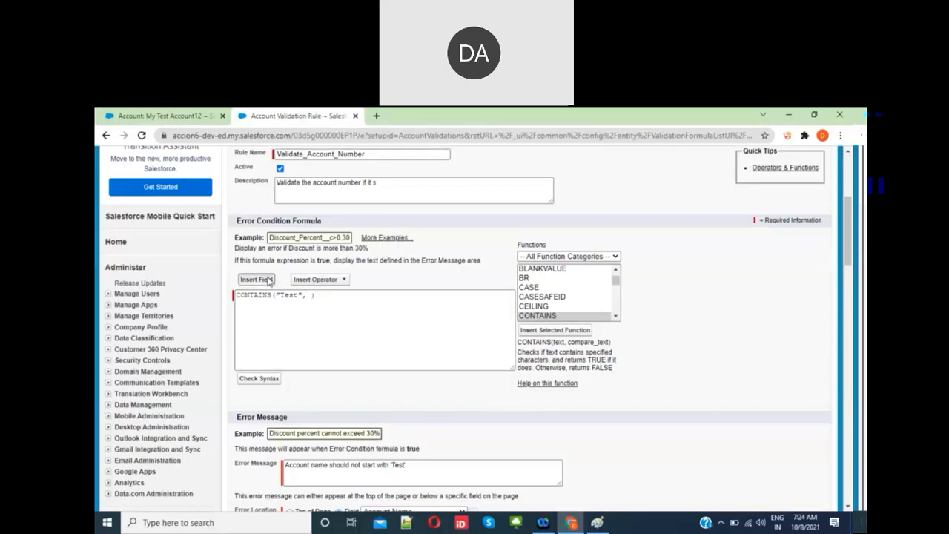
pyautogui.click(390, 308)
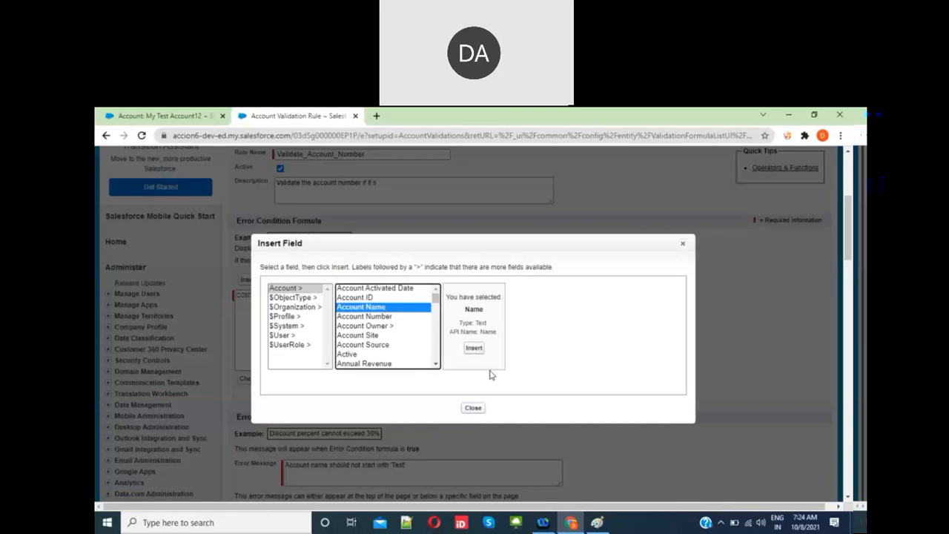
pyautogui.click(474, 348)
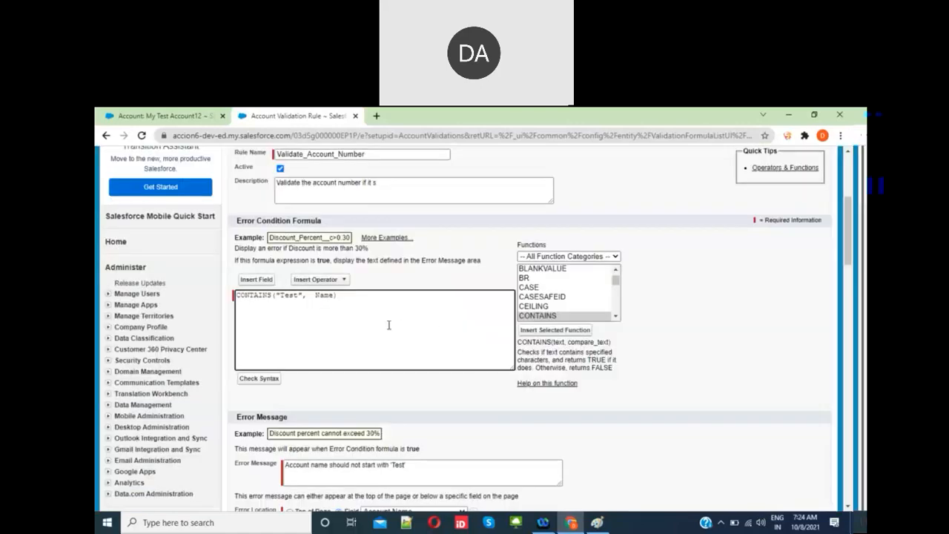
pyautogui.click(270, 380)
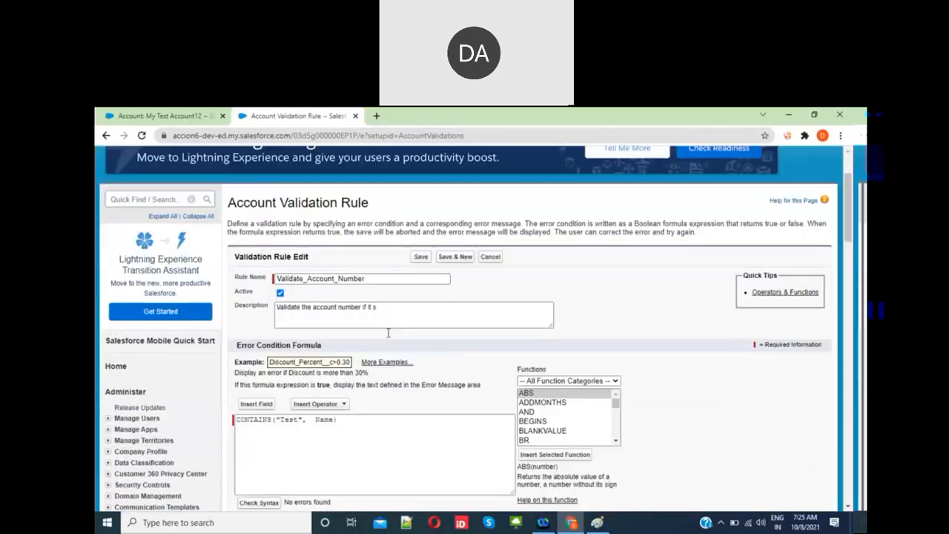
pyautogui.click(421, 259)
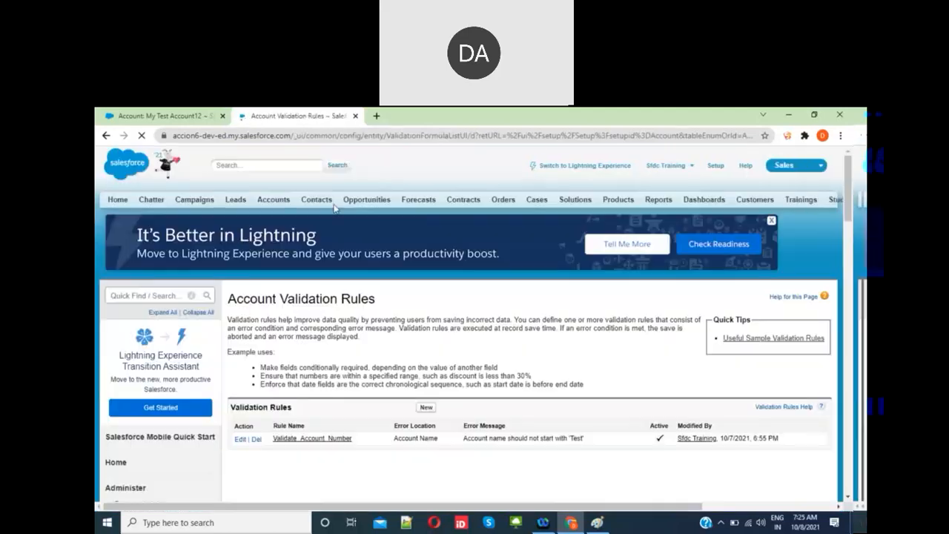
# - Retest the rule by saving My Test Account12 unchanged in its own tab, and open its Account Name for inline editing
pyautogui.click(167, 117)
pyautogui.scroll(-3, 332, 347)
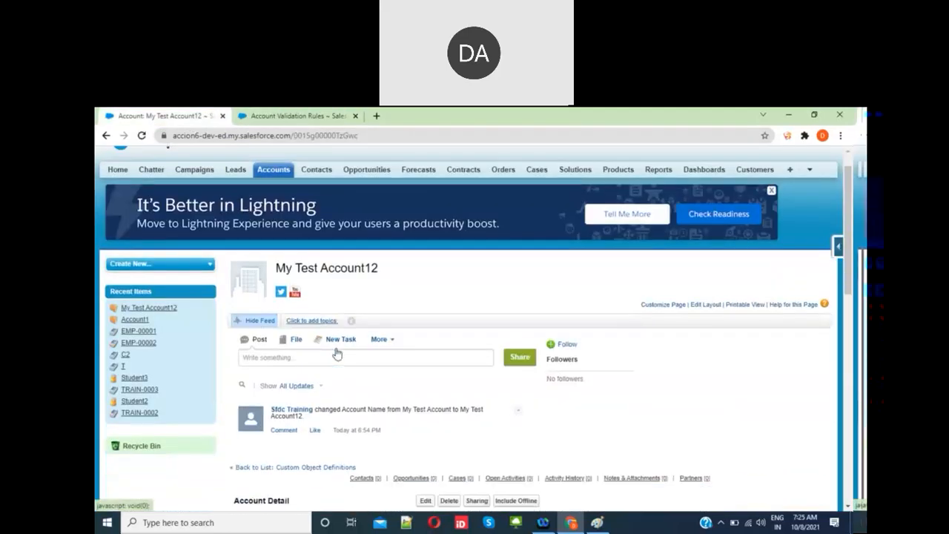
pyautogui.click(426, 350)
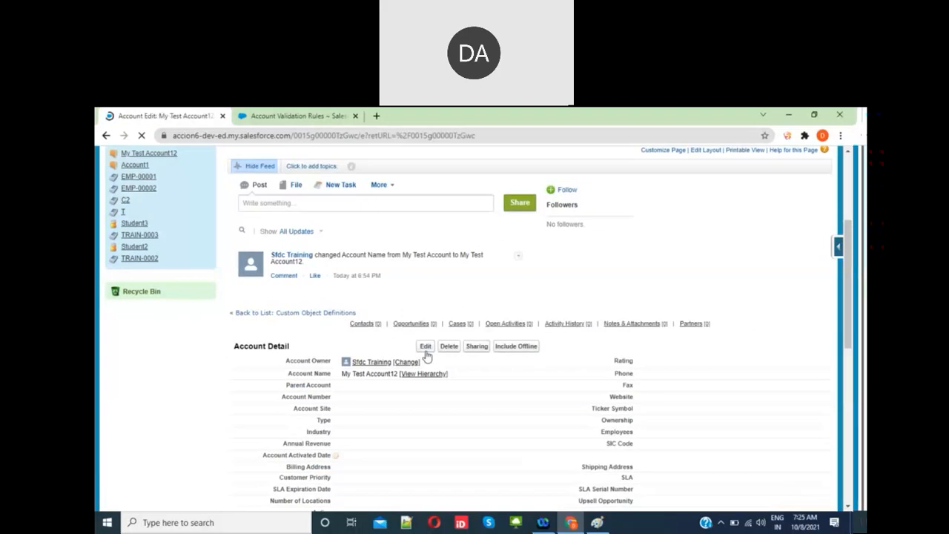
pyautogui.click(374, 386)
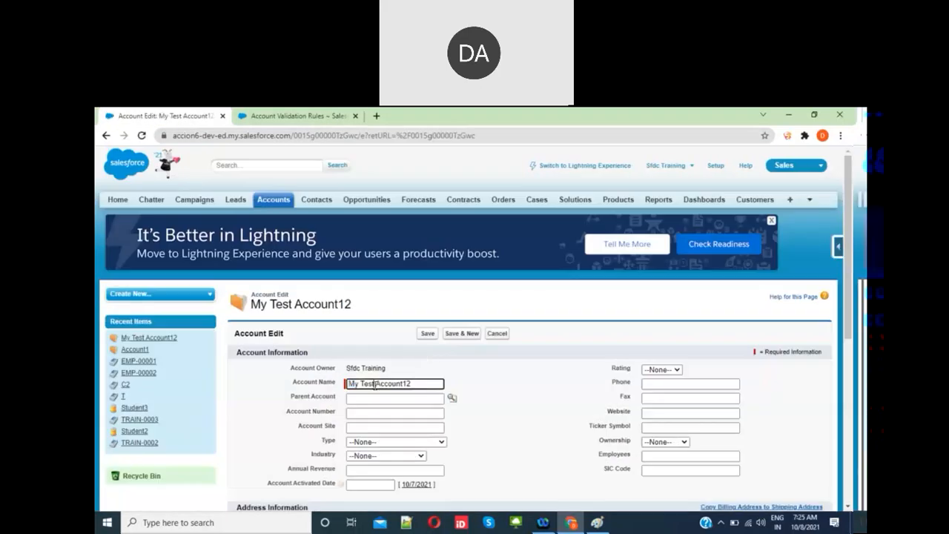
pyautogui.click(430, 335)
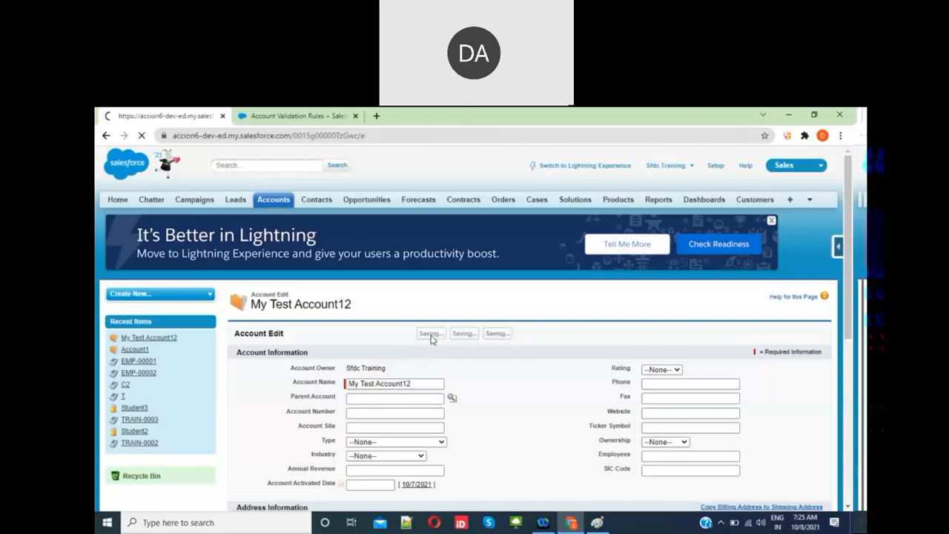
pyautogui.scroll(-2, 434, 419)
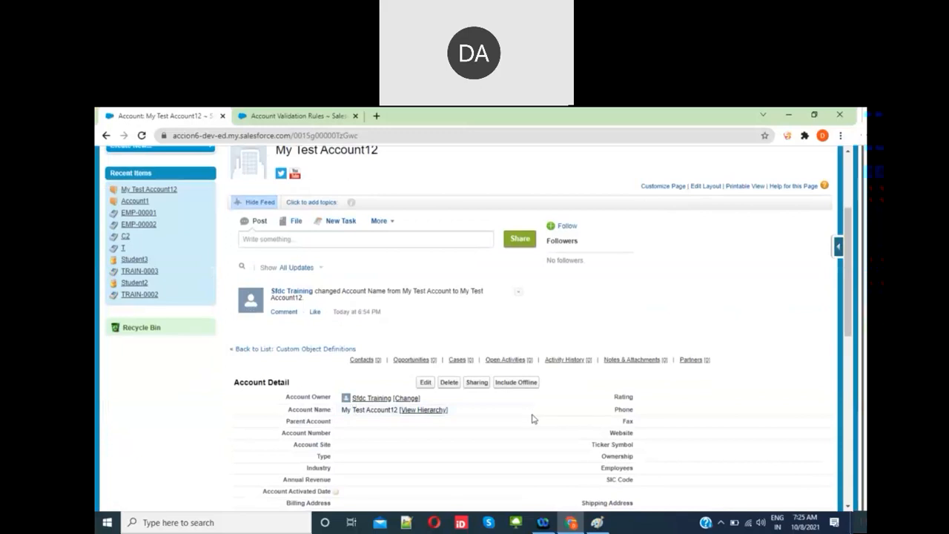
pyautogui.doubleClick(523, 413)
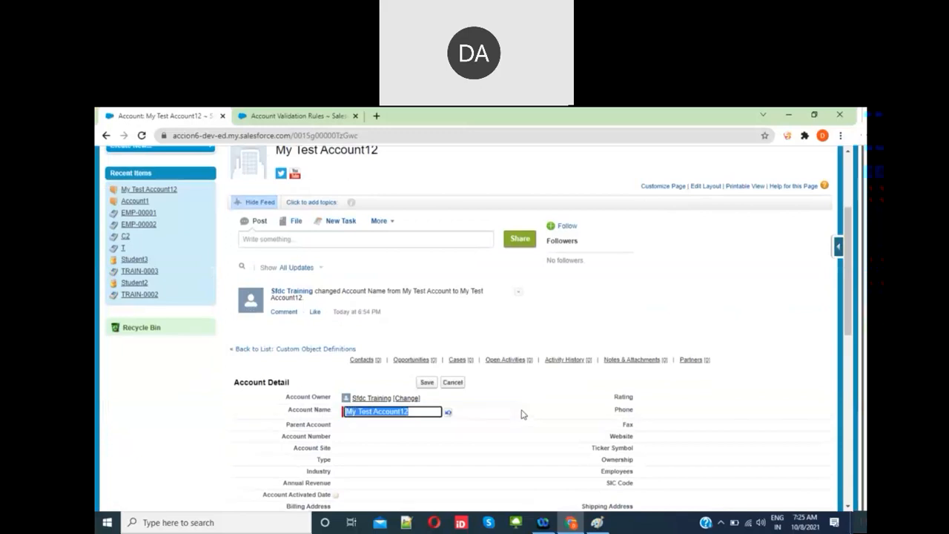
# - Reopen the Validate_Account_Number rule for editing and compare the descriptions of the BEGINS and CONTAINS functions
pyautogui.click(300, 118)
pyautogui.click(239, 440)
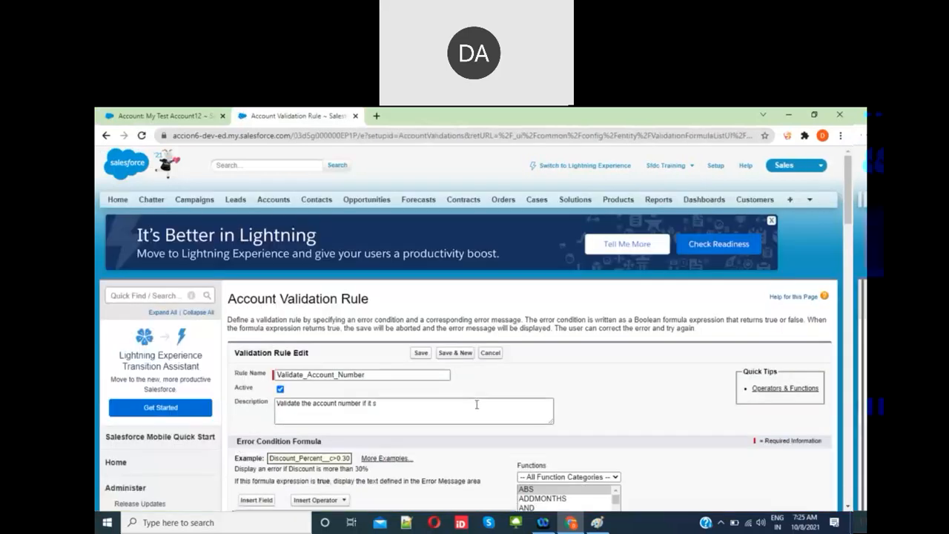
pyautogui.scroll(-3, 538, 378)
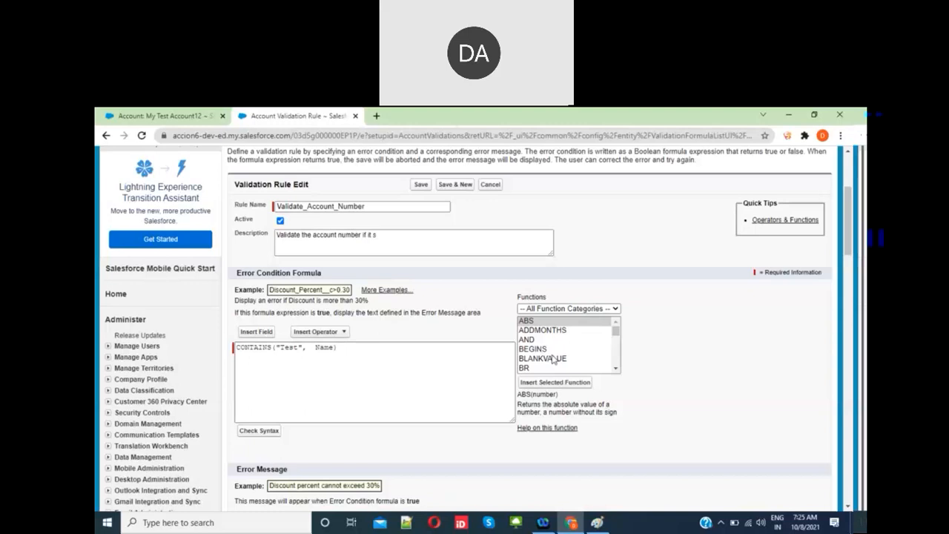
pyautogui.click(554, 352)
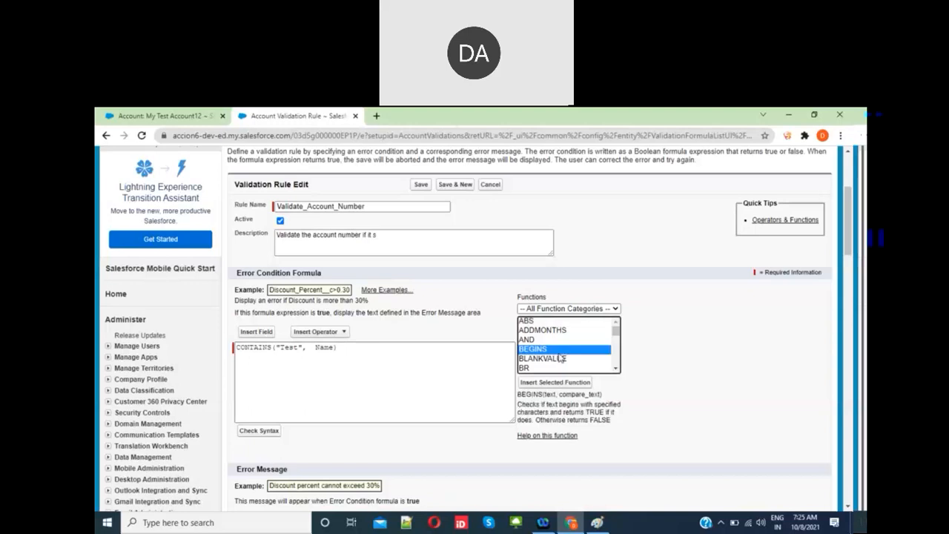
pyautogui.write('co')
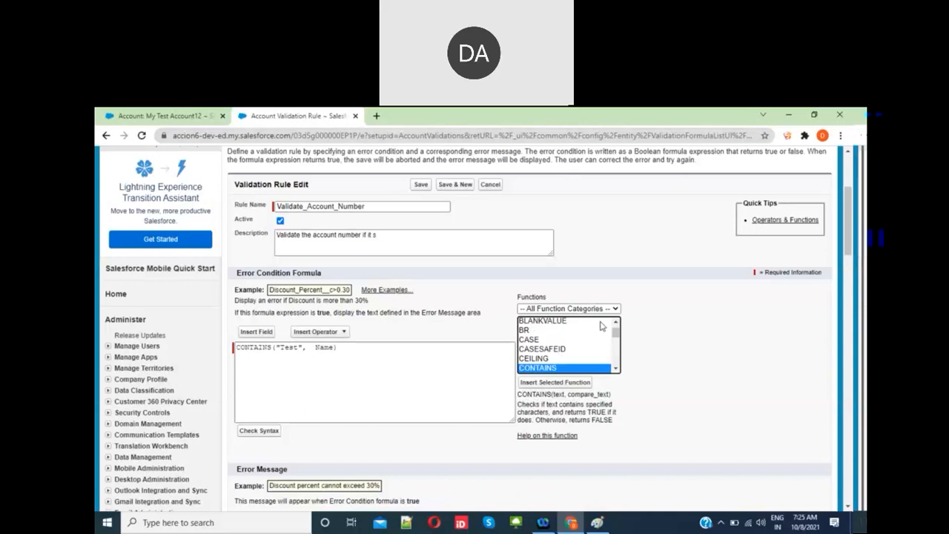
pyautogui.scroll(-1, 609, 353)
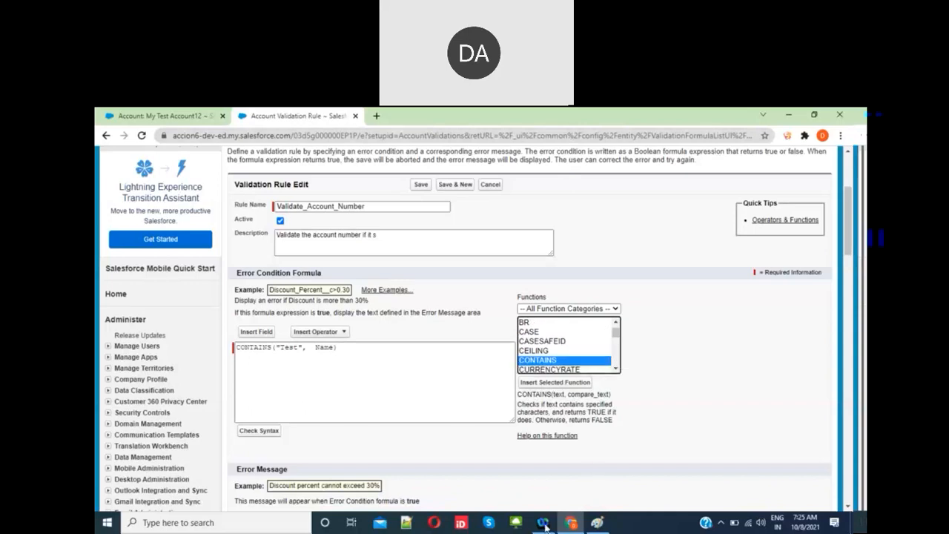
pyautogui.click(545, 525)
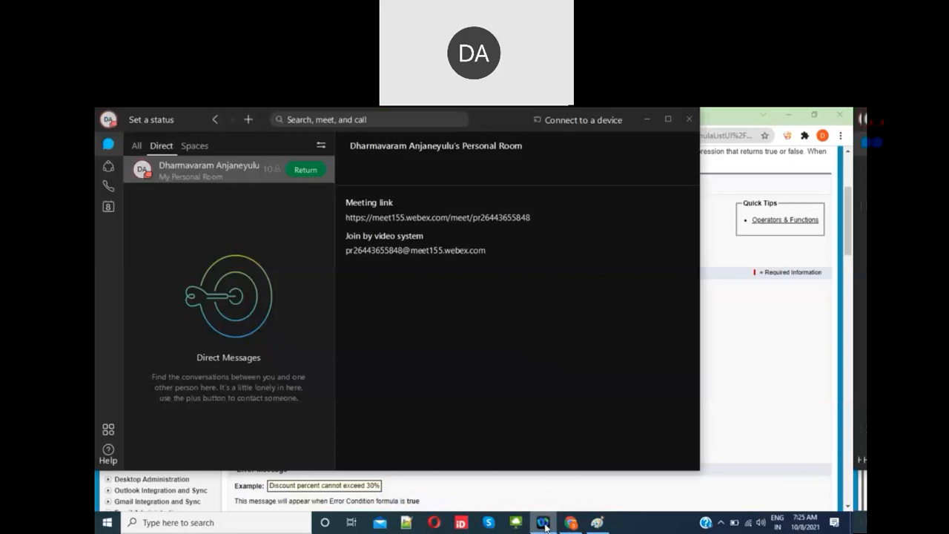
pyautogui.click(545, 525)
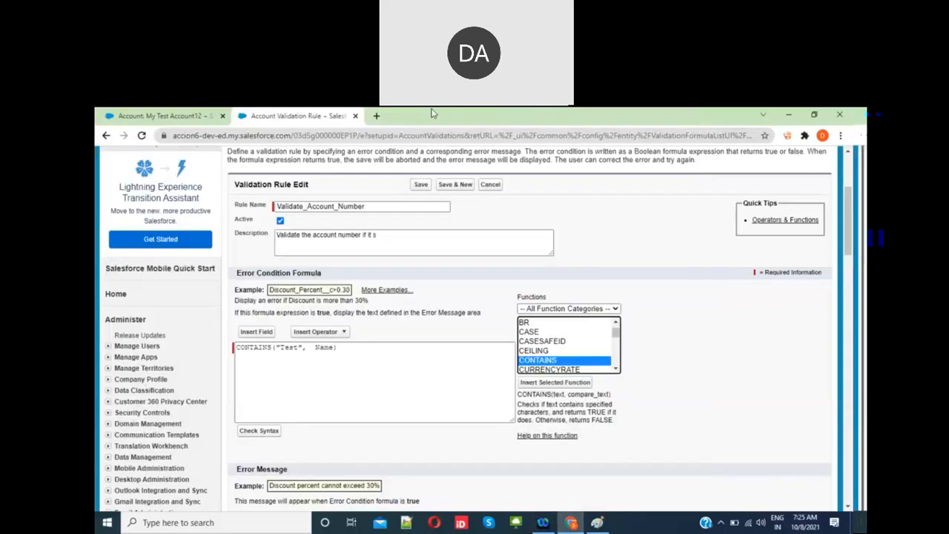
pyautogui.click(623, 119)
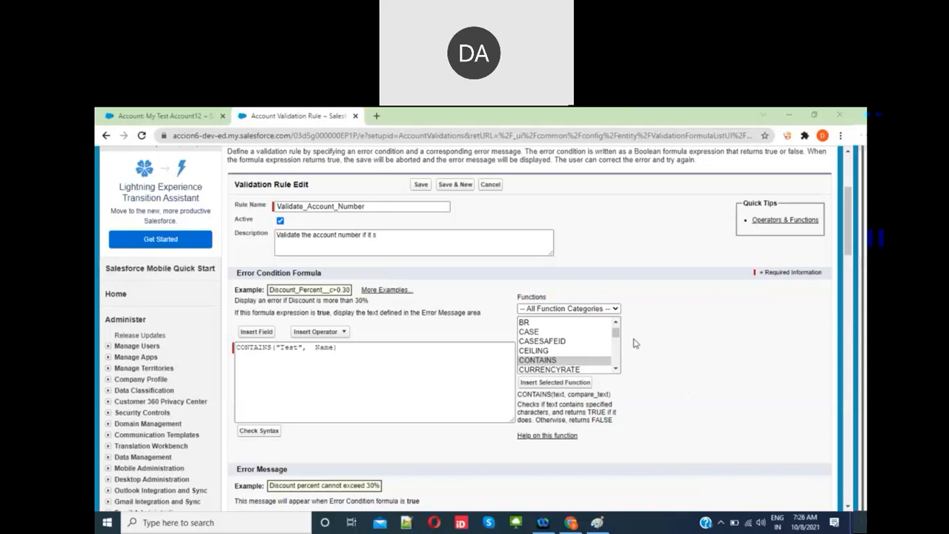
pyautogui.click(591, 233)
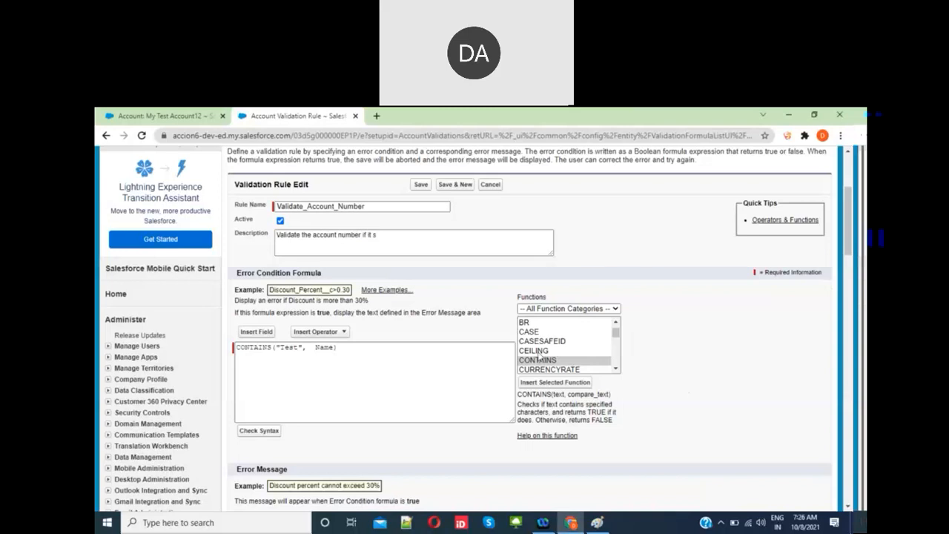
# - Select the DATE function to read its description and its year, month and day arguments
pyautogui.click(369, 376)
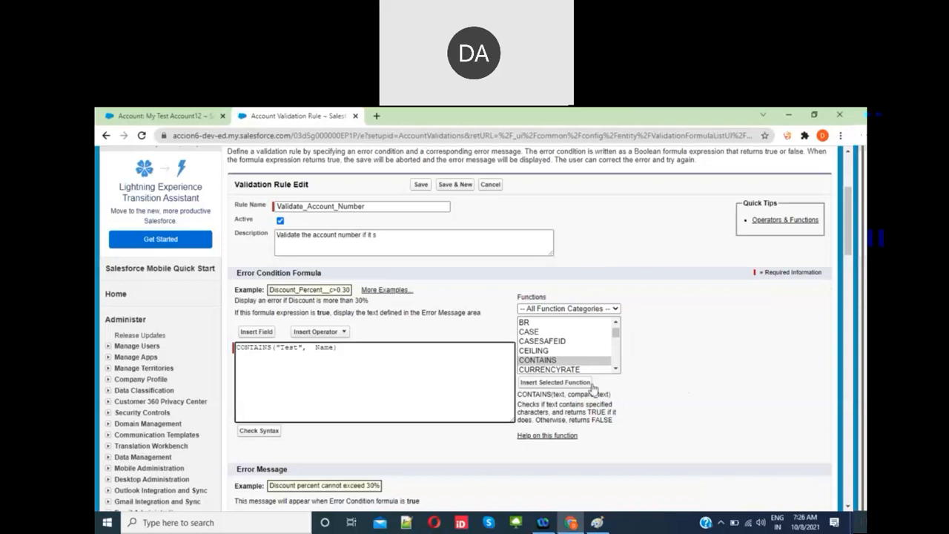
pyautogui.click(616, 368)
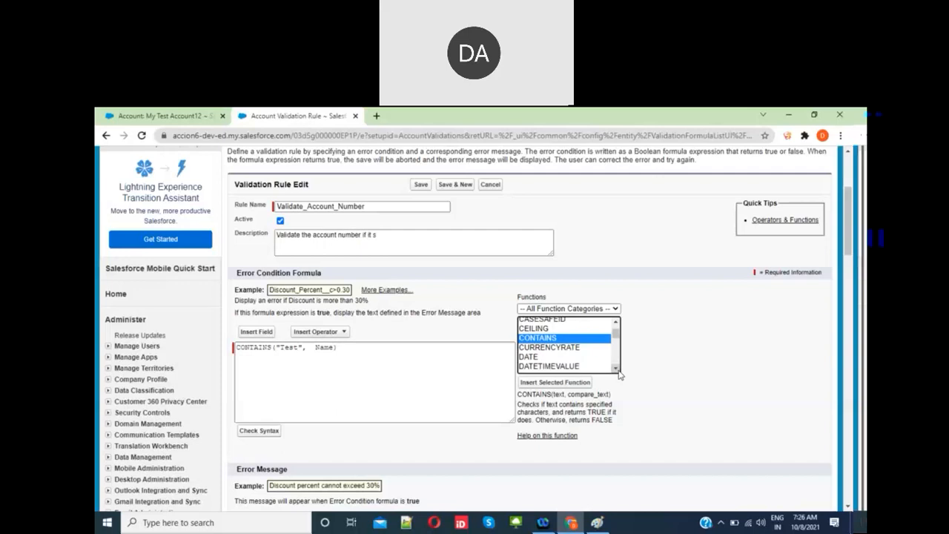
pyautogui.click(545, 358)
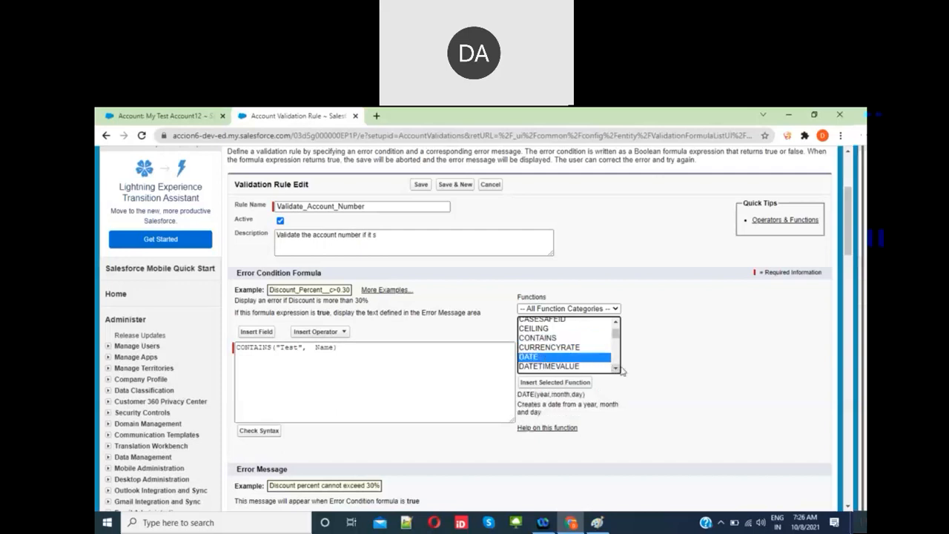
pyautogui.click(568, 401)
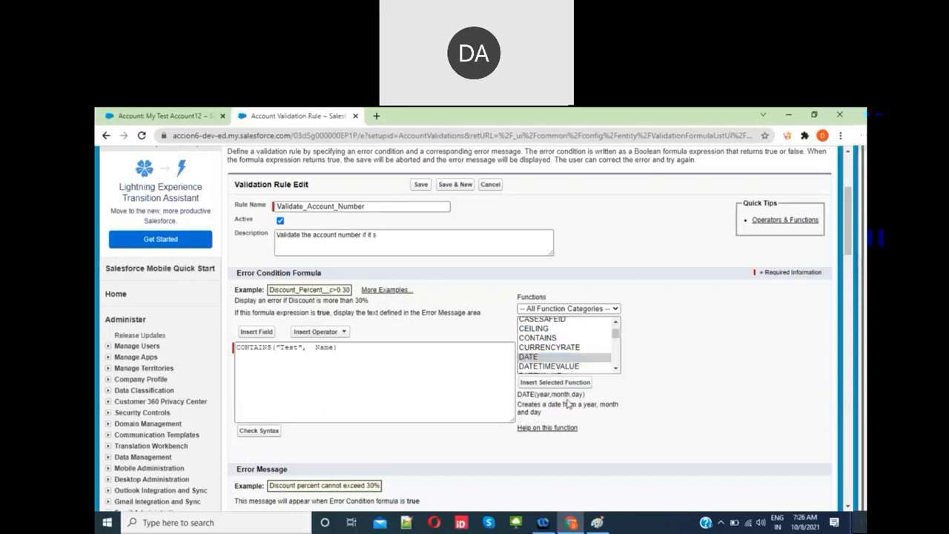
# - Replace the CONTAINS formula with the IF function and select its logical_test placeholder
pyautogui.click(616, 369)
pyautogui.click(615, 369)
pyautogui.click(615, 369)
pyautogui.click(615, 369)
pyautogui.click(615, 369)
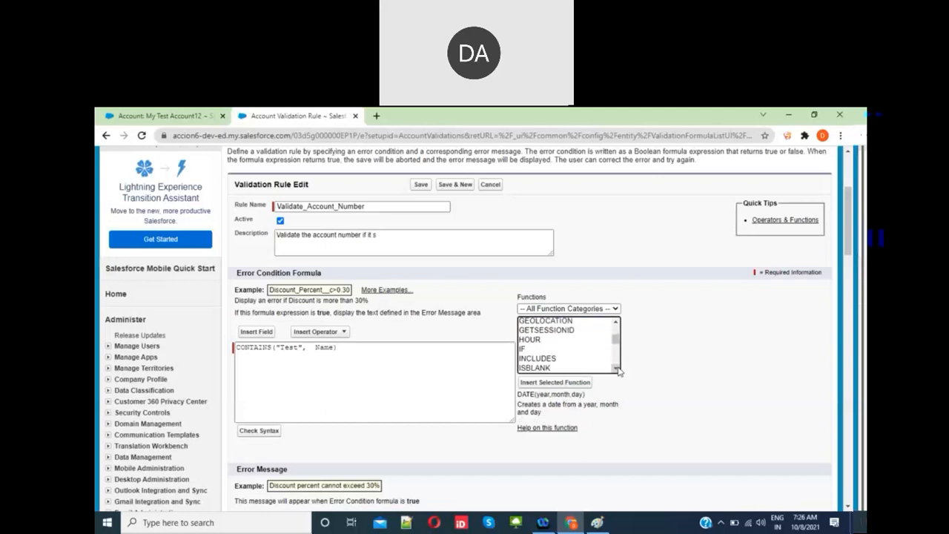
pyautogui.click(542, 349)
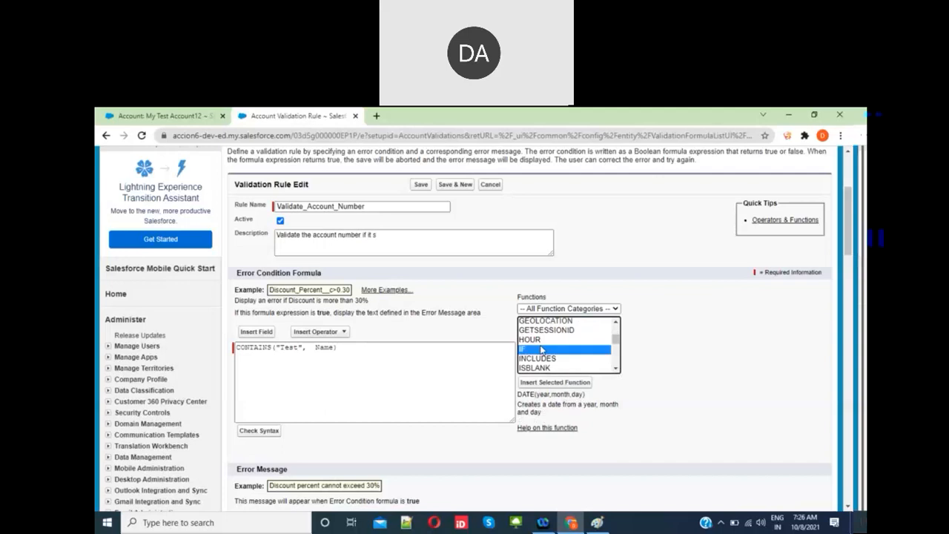
pyautogui.tripleClick(376, 348)
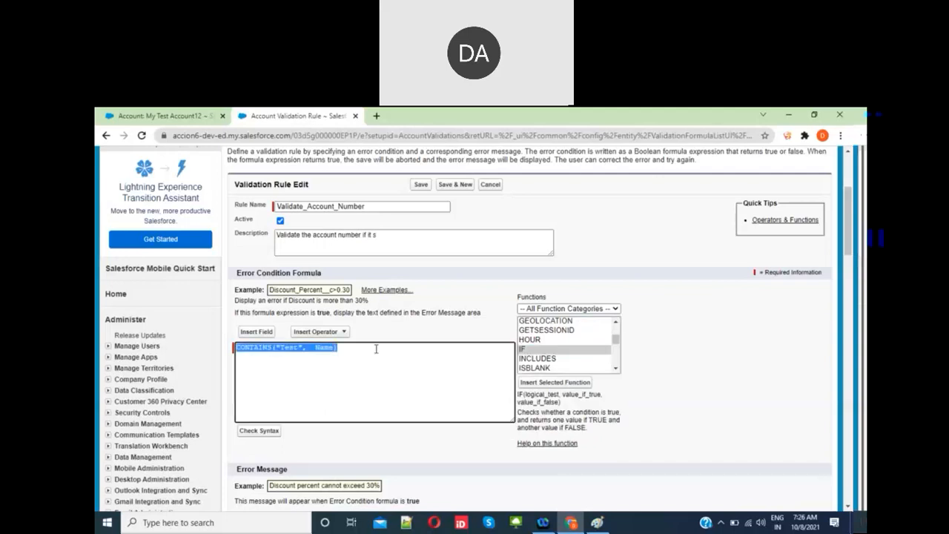
pyautogui.press('Delete')
pyautogui.click(534, 401)
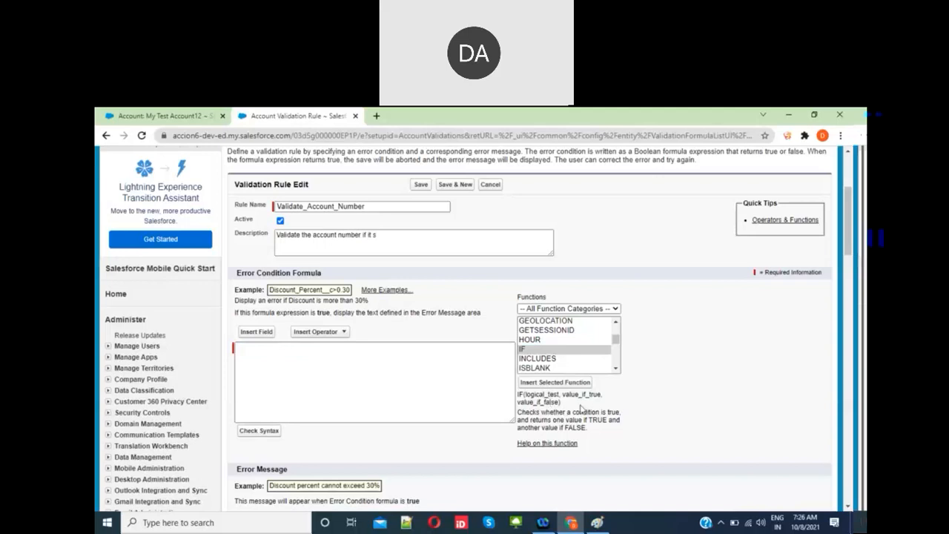
pyautogui.click(383, 364)
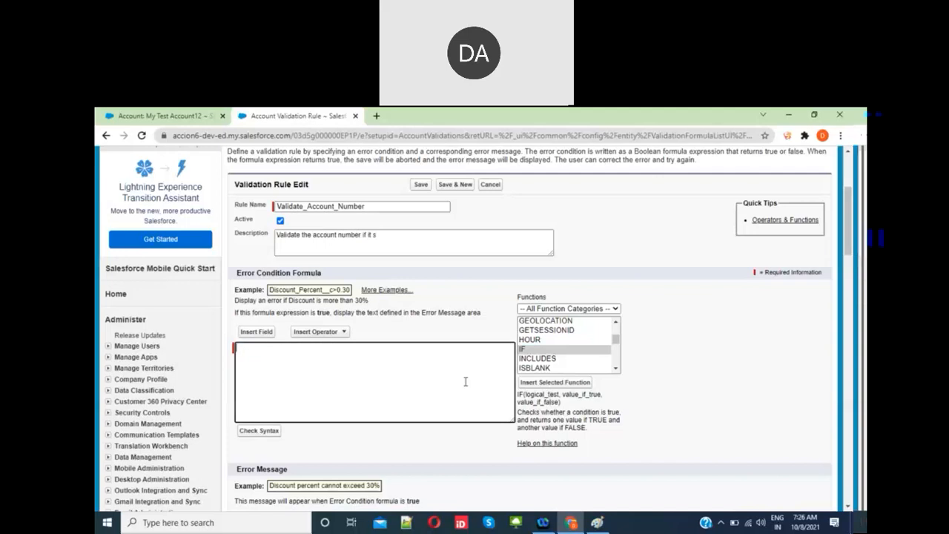
pyautogui.click(566, 384)
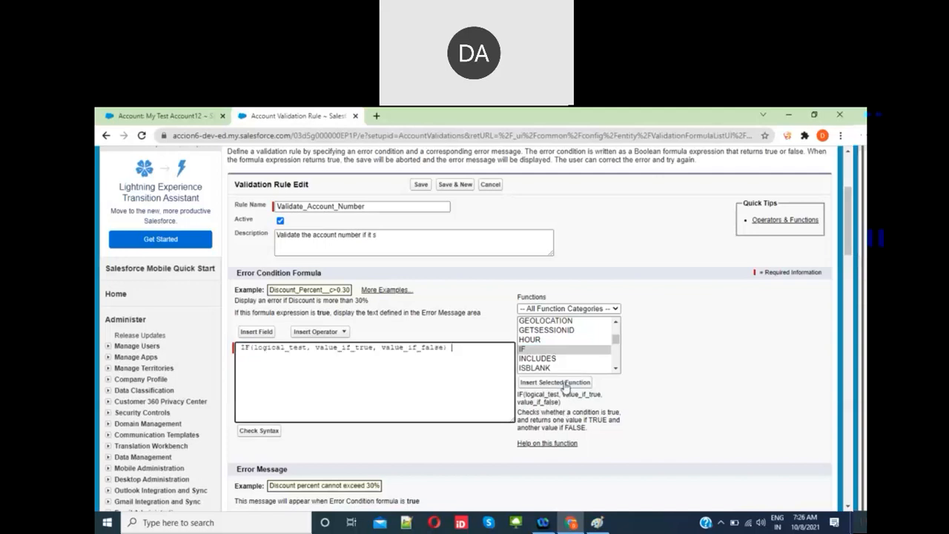
pyautogui.doubleClick(292, 349)
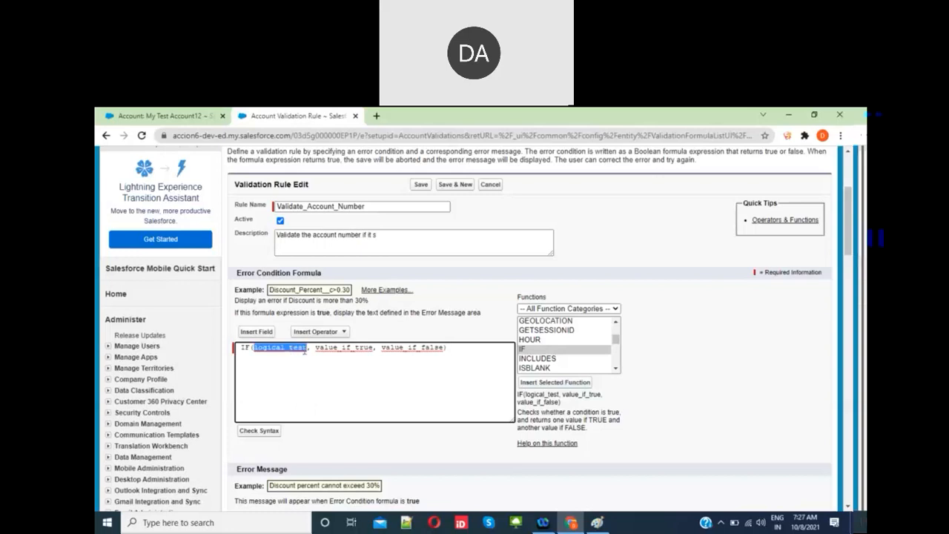
# - Select the value_if_true and value_if_false placeholders of the IF formula in turn to explain its two return arguments
pyautogui.doubleClick(357, 348)
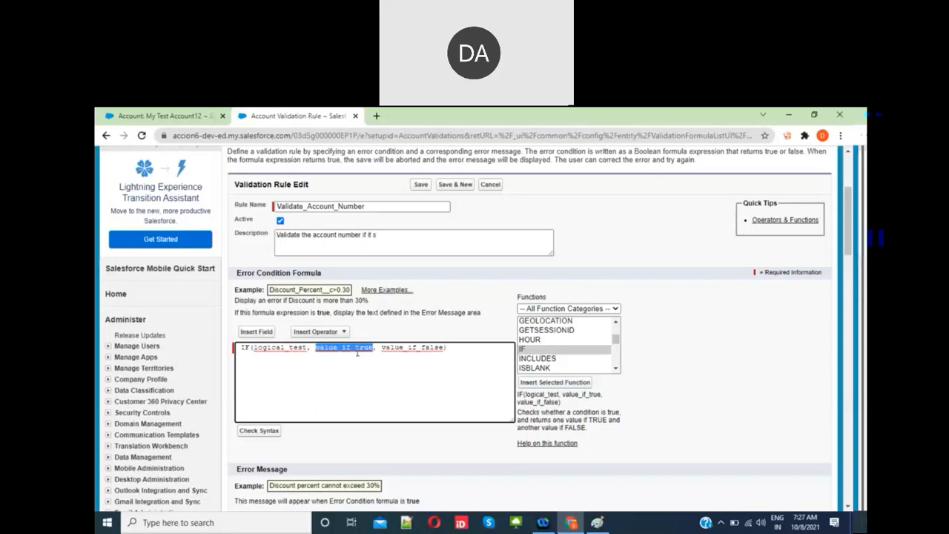
pyautogui.doubleClick(424, 350)
pyautogui.click(371, 356)
pyautogui.doubleClick(420, 348)
# - Replace the IF formula with the INCLUDES function and select its multiselect_picklist_field placeholder
pyautogui.click(536, 359)
pyautogui.tripleClick(424, 347)
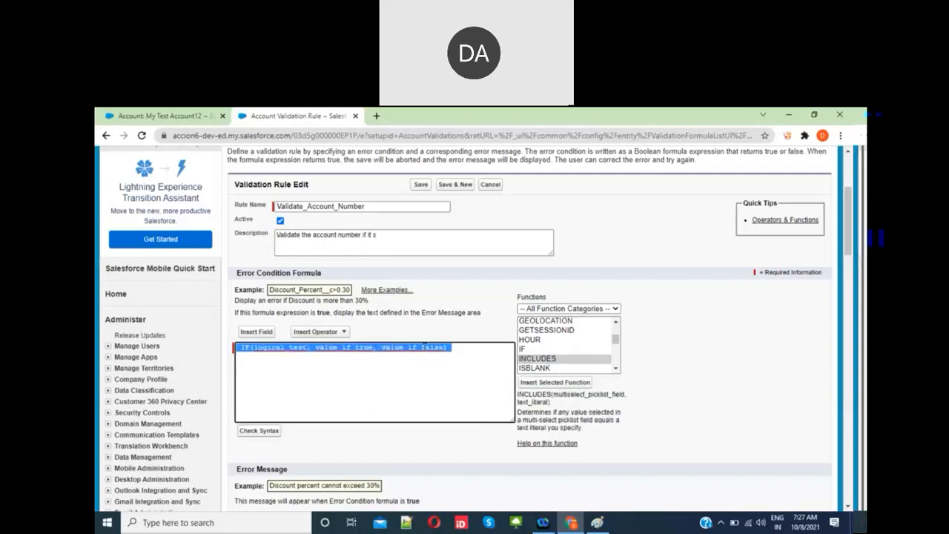
pyautogui.press('BackSpace')
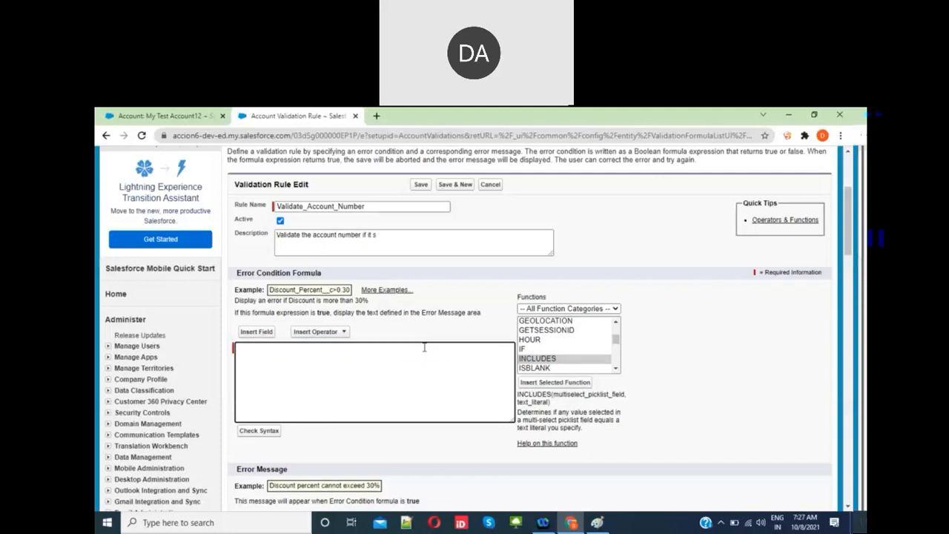
pyautogui.click(581, 383)
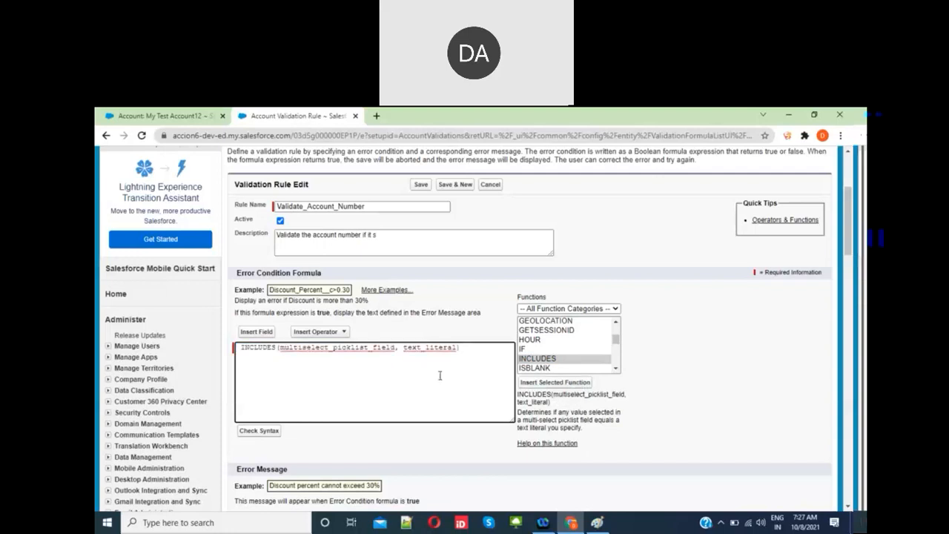
pyautogui.doubleClick(343, 351)
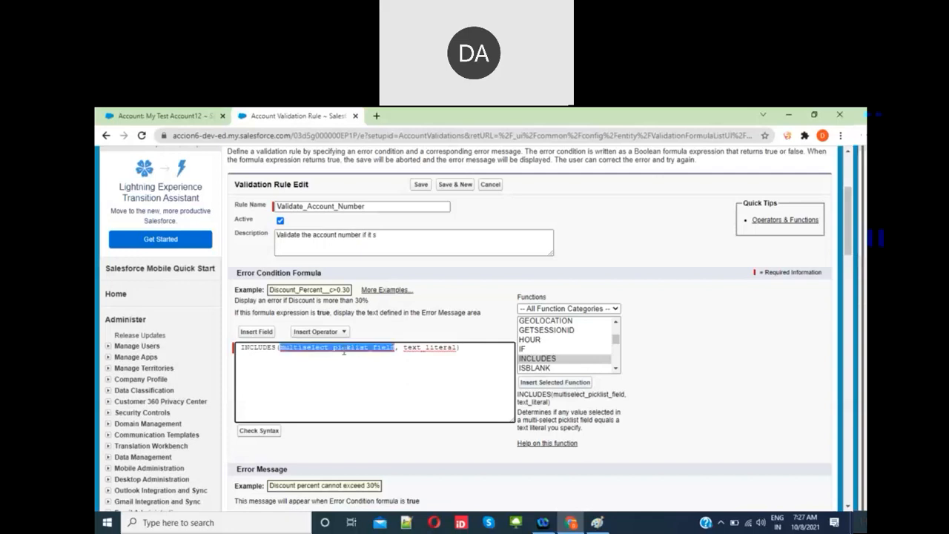
pyautogui.click(378, 354)
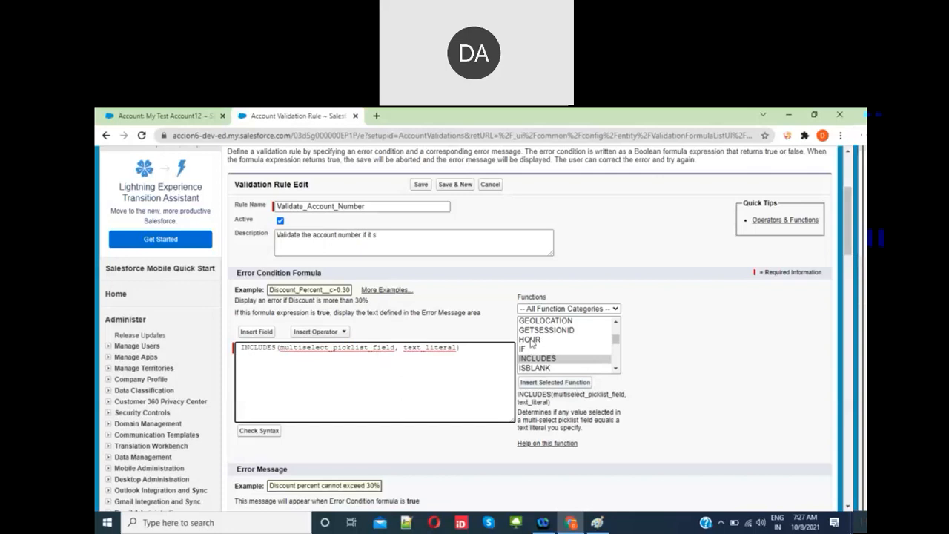
# - Cancel the inline edit of My Test Account12, open its full edit form and check the fields for a multi-select picklist
pyautogui.click(191, 126)
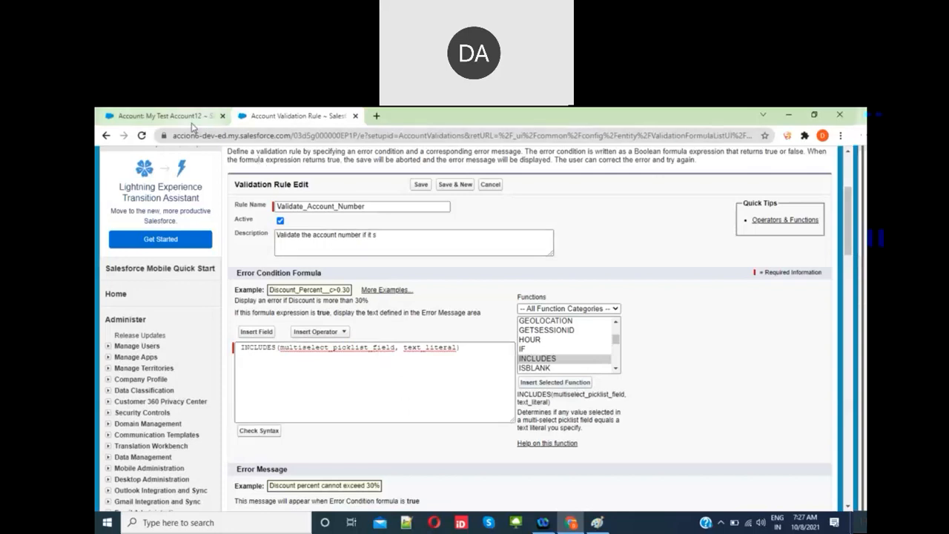
pyautogui.scroll(-4, 441, 365)
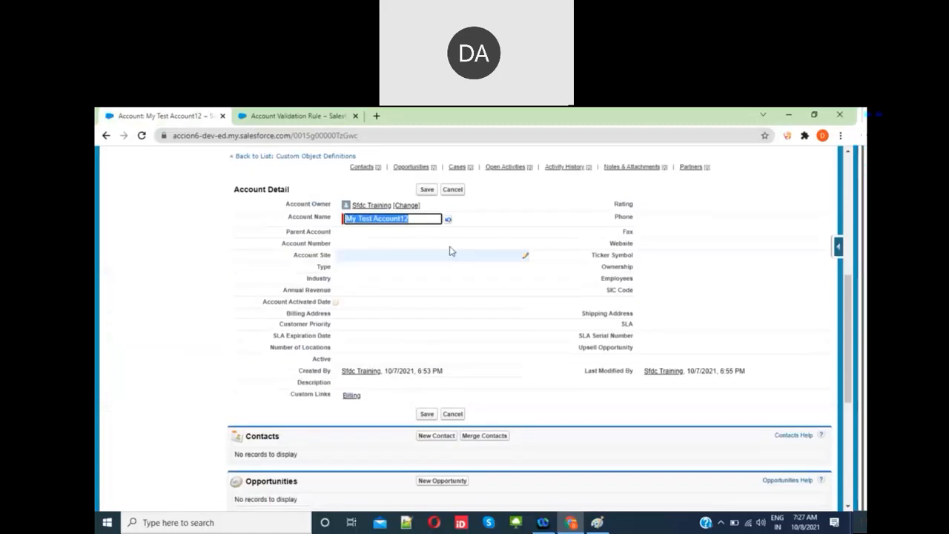
pyautogui.click(454, 189)
pyautogui.click(424, 189)
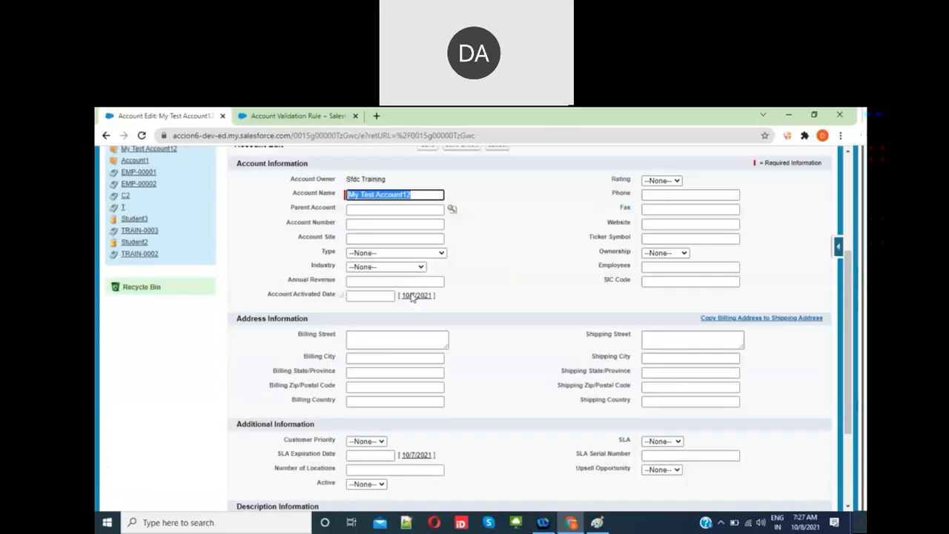
pyautogui.scroll(-3, 413, 294)
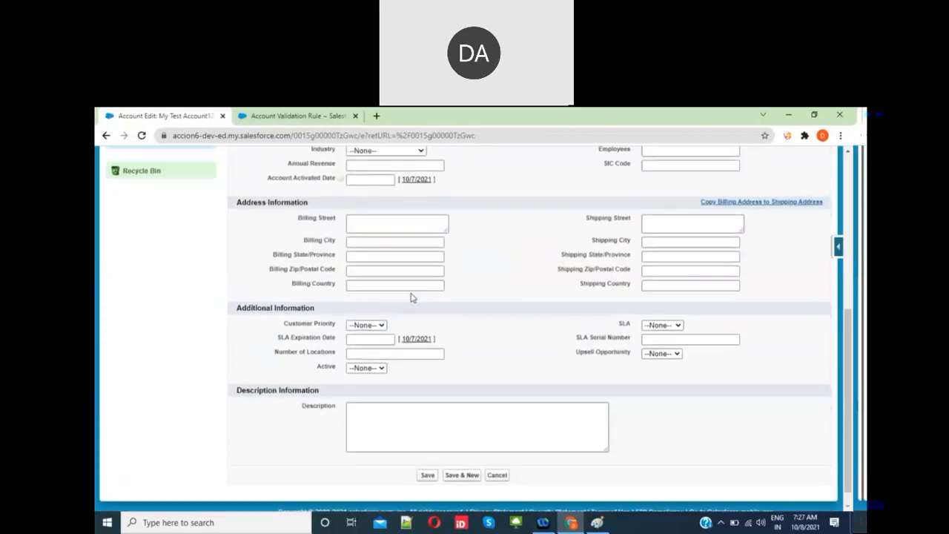
pyautogui.scroll(6, 412, 294)
# - Leave the Account validation rule, start a new Customer record and open the Customer object's field list from it
pyautogui.click(274, 118)
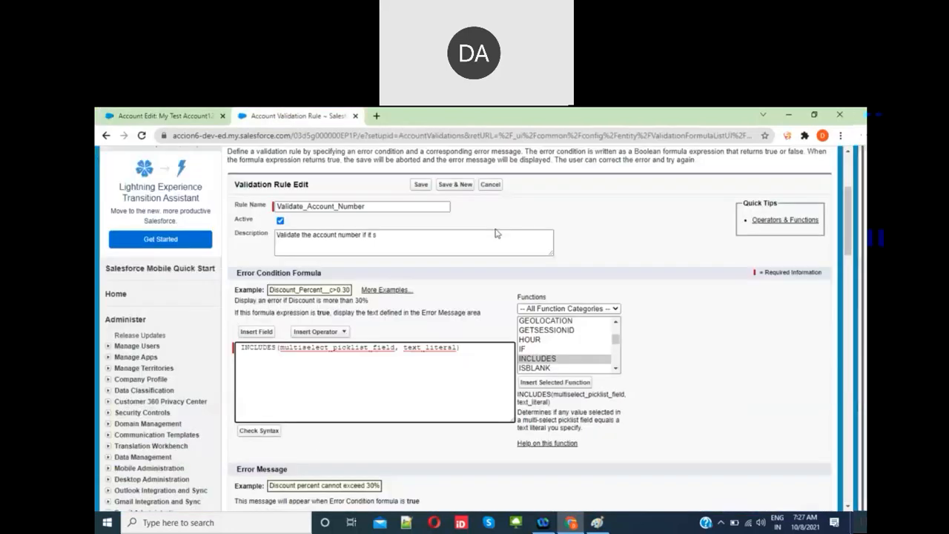
pyautogui.scroll(3, 497, 233)
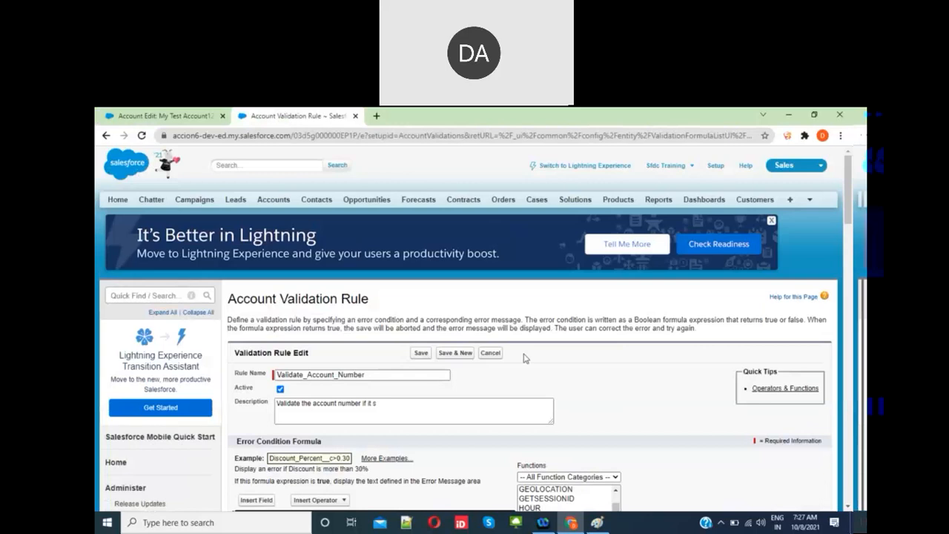
pyautogui.click(762, 201)
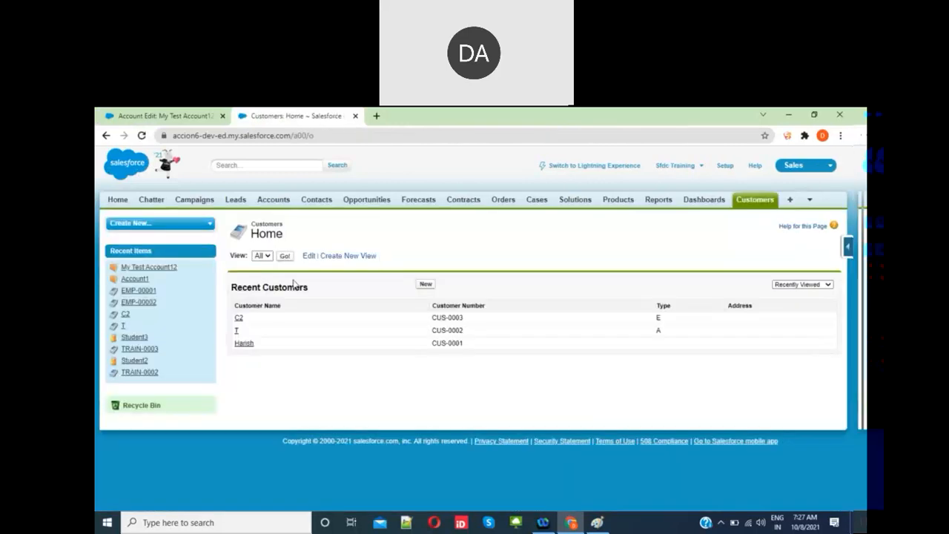
pyautogui.click(426, 284)
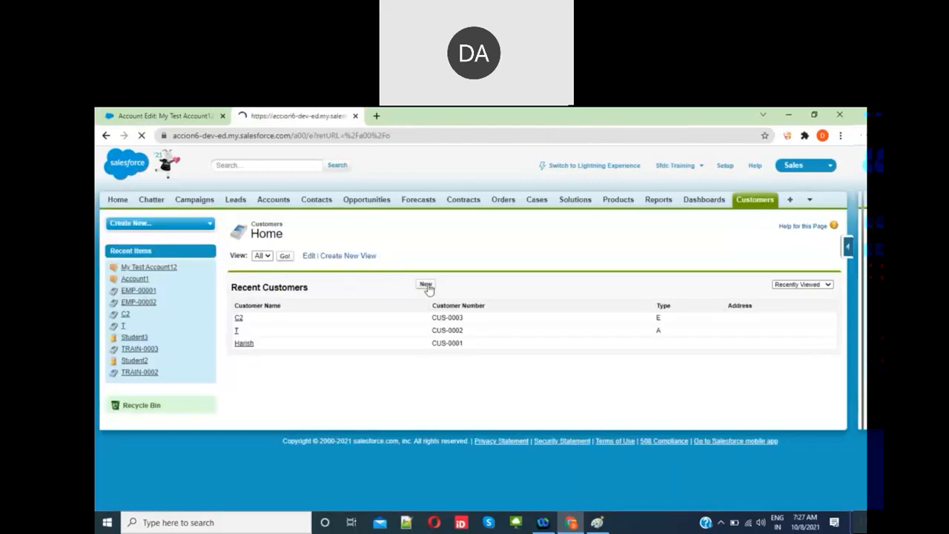
pyautogui.click(847, 248)
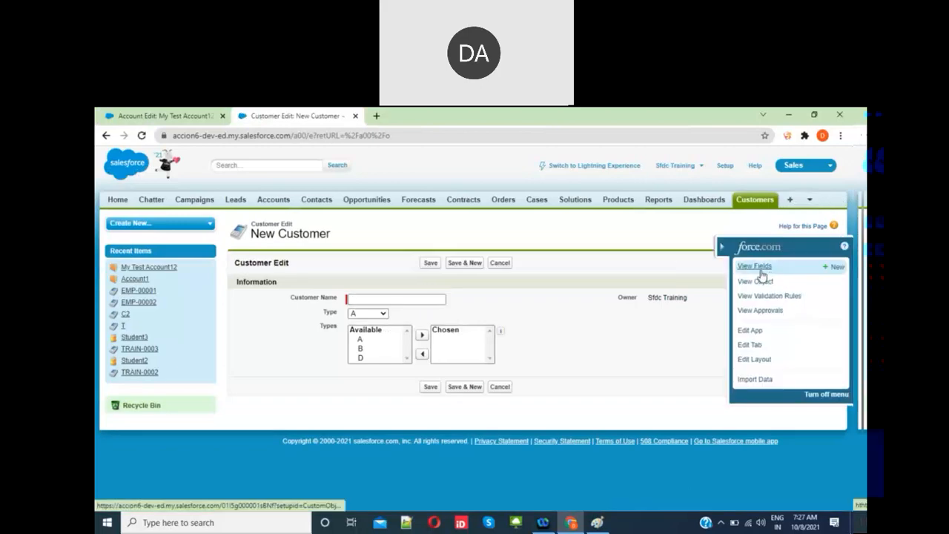
pyautogui.click(760, 269)
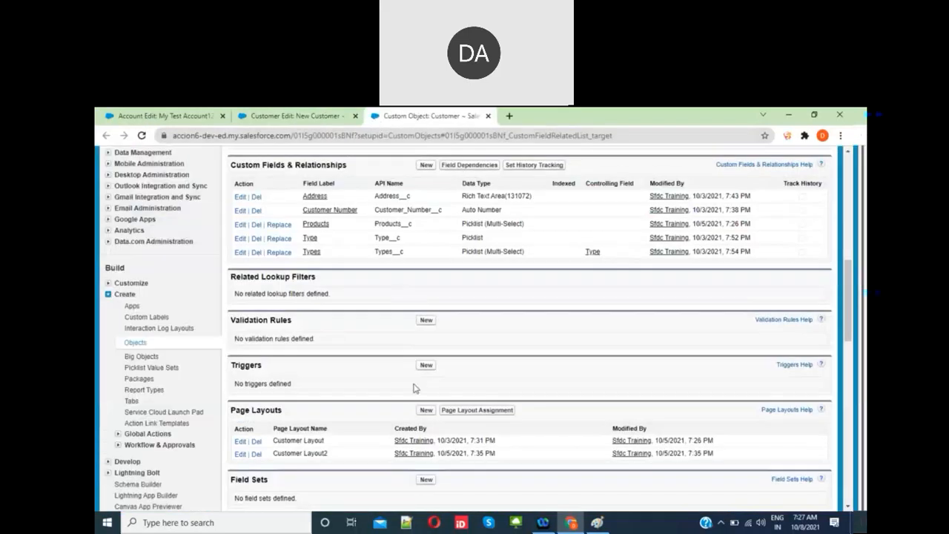
# - Examine the Customer object's custom fields for multi-select picklists, selecting the API names Products__c and Types__c
pyautogui.scroll(-4, 414, 388)
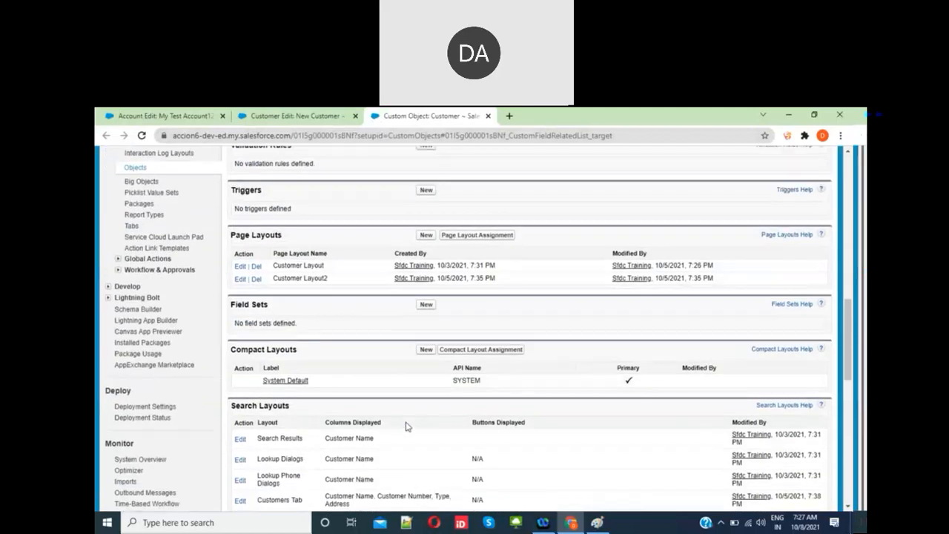
pyautogui.scroll(3, 405, 426)
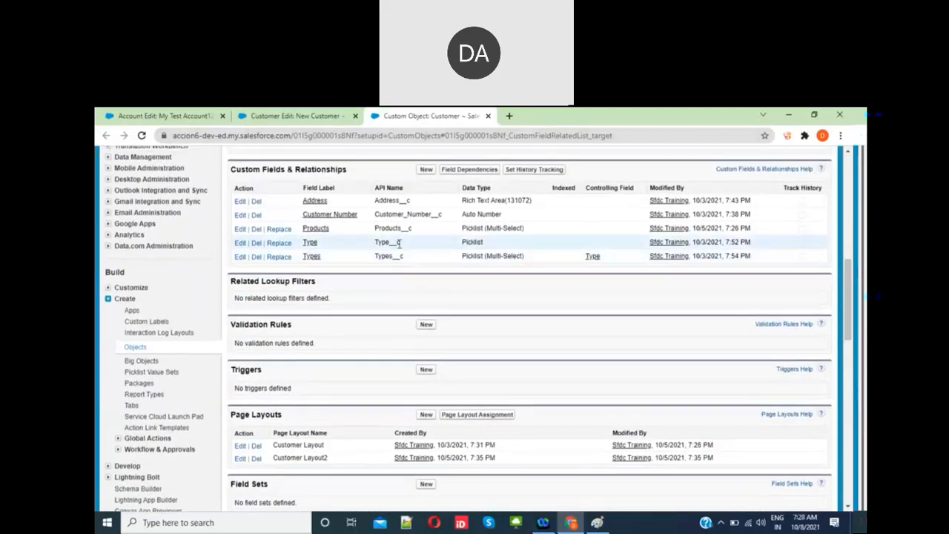
pyautogui.doubleClick(393, 228)
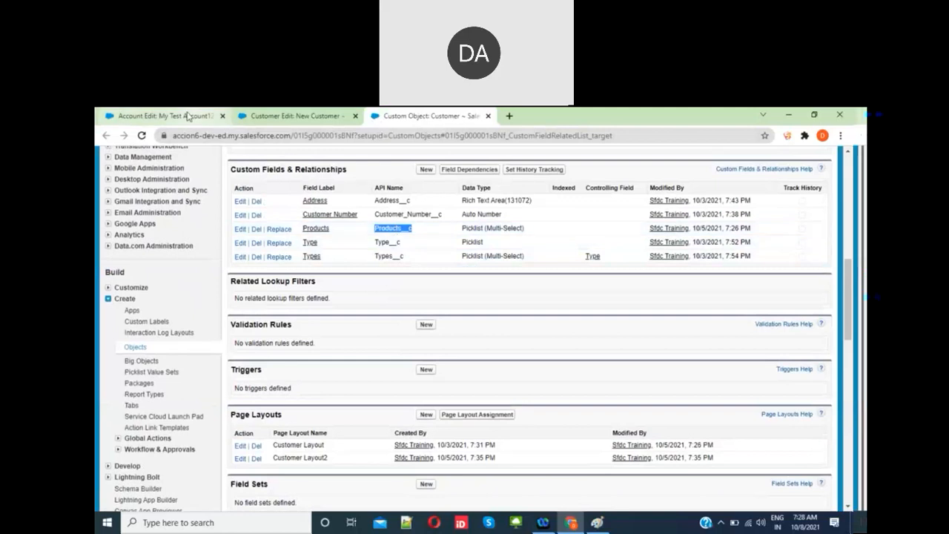
pyautogui.click(188, 116)
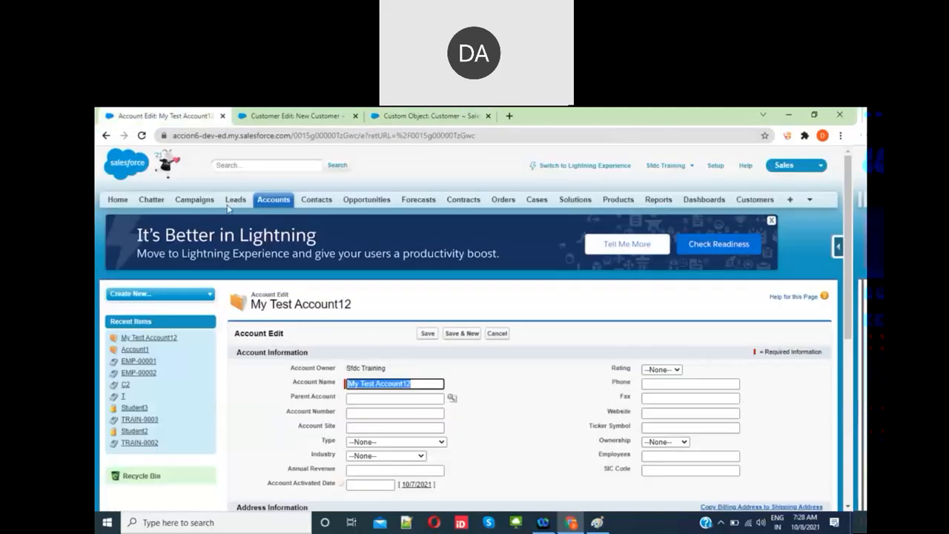
pyautogui.click(286, 123)
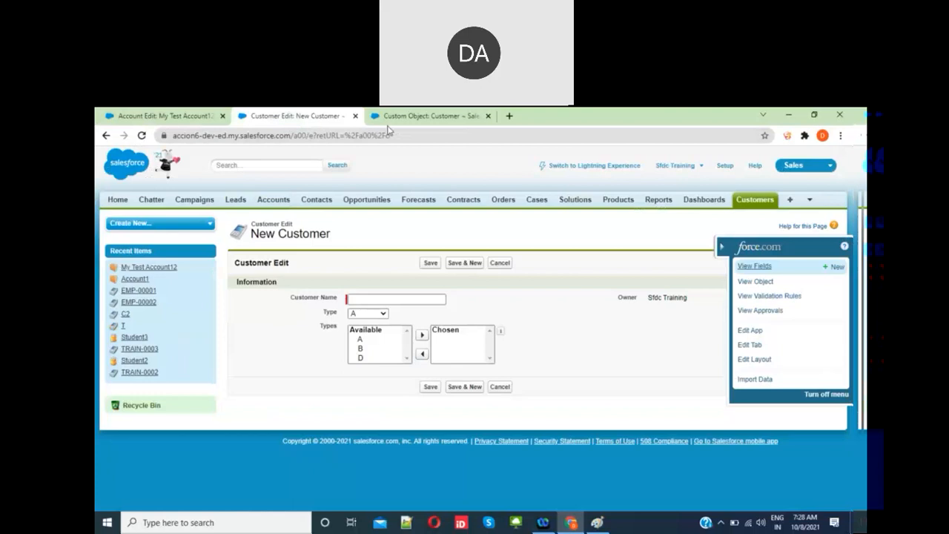
pyautogui.click(392, 119)
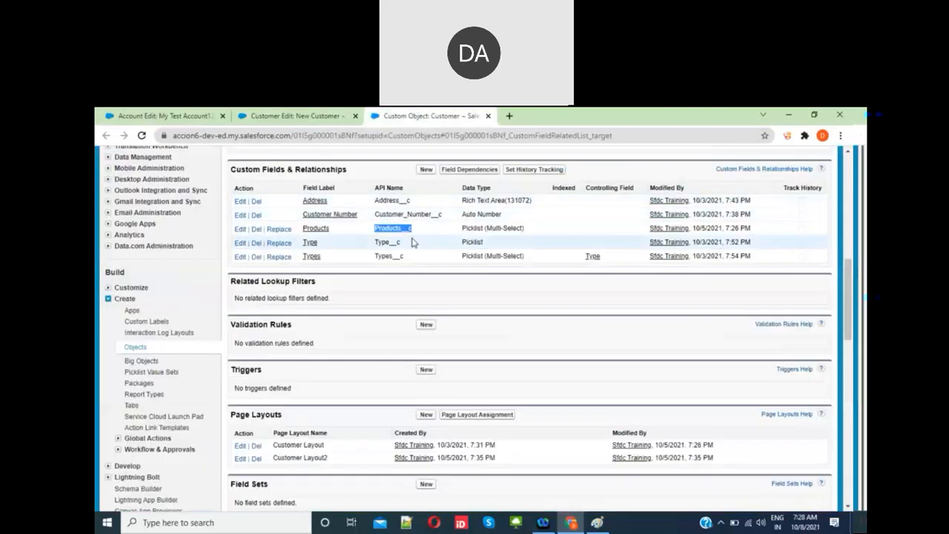
pyautogui.doubleClick(387, 255)
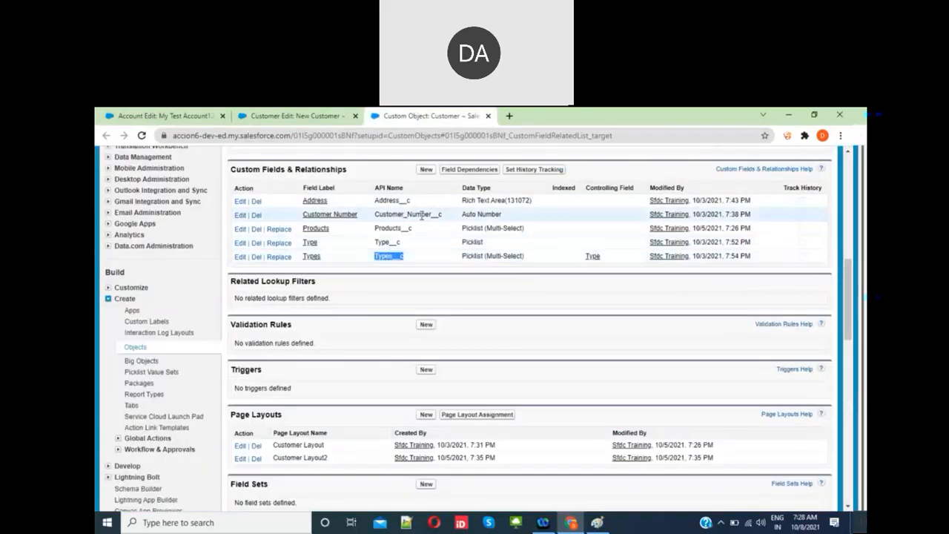
# - Open and cancel a new custom field on the Customer object, and look through its definition page down to Object Limits
pyautogui.click(428, 171)
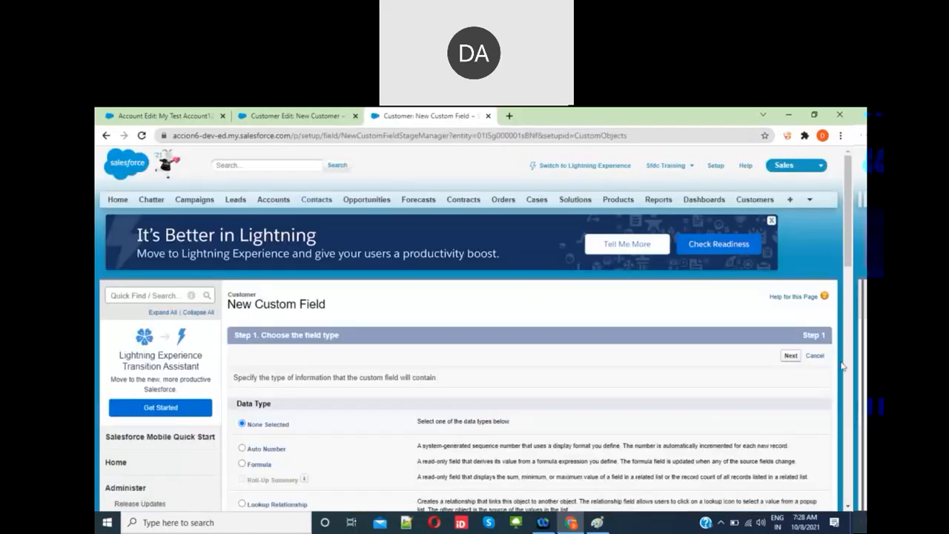
pyautogui.click(815, 357)
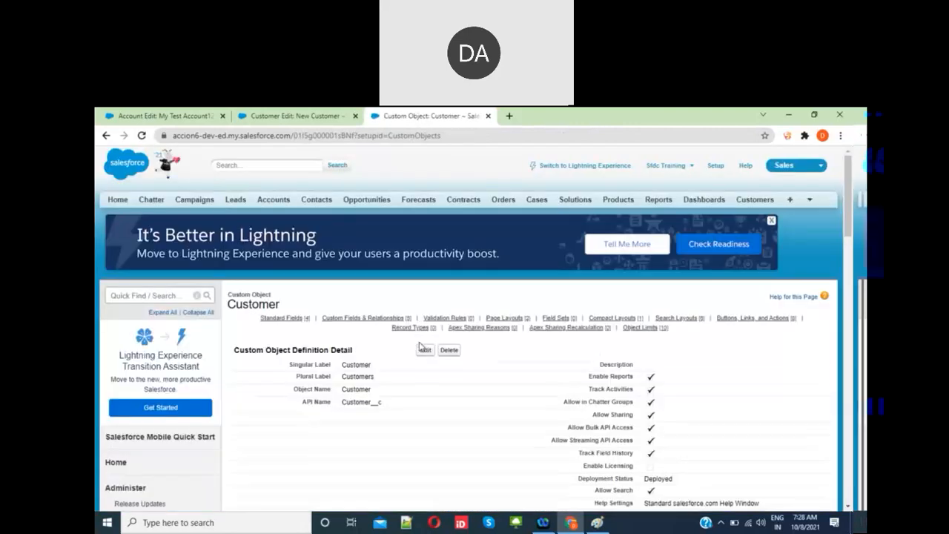
pyautogui.scroll(-6, 420, 347)
pyautogui.scroll(-5, 420, 347)
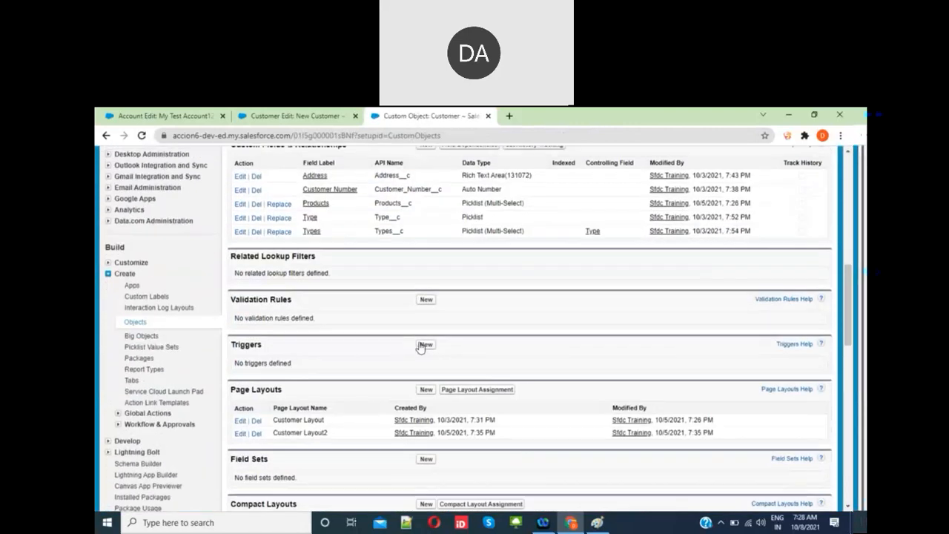
pyautogui.scroll(-5, 353, 397)
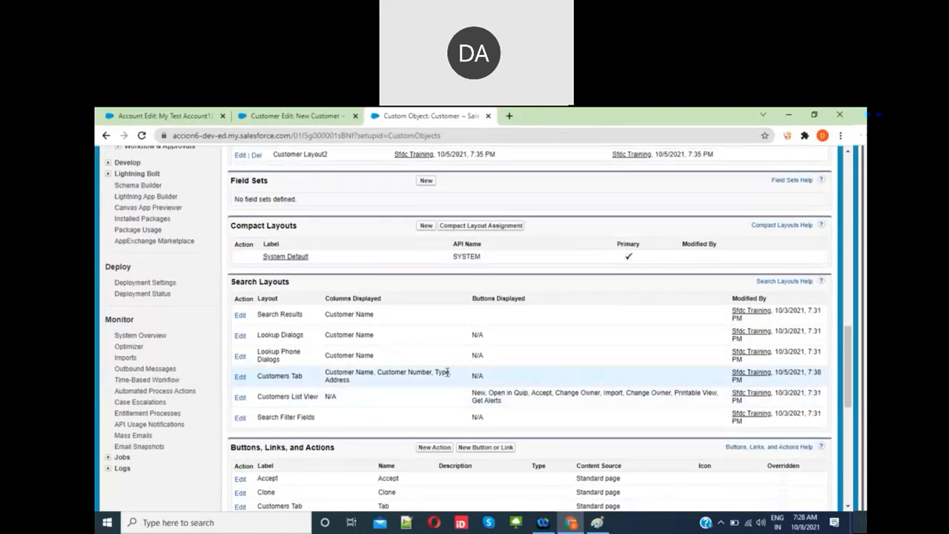
pyautogui.scroll(-5, 447, 375)
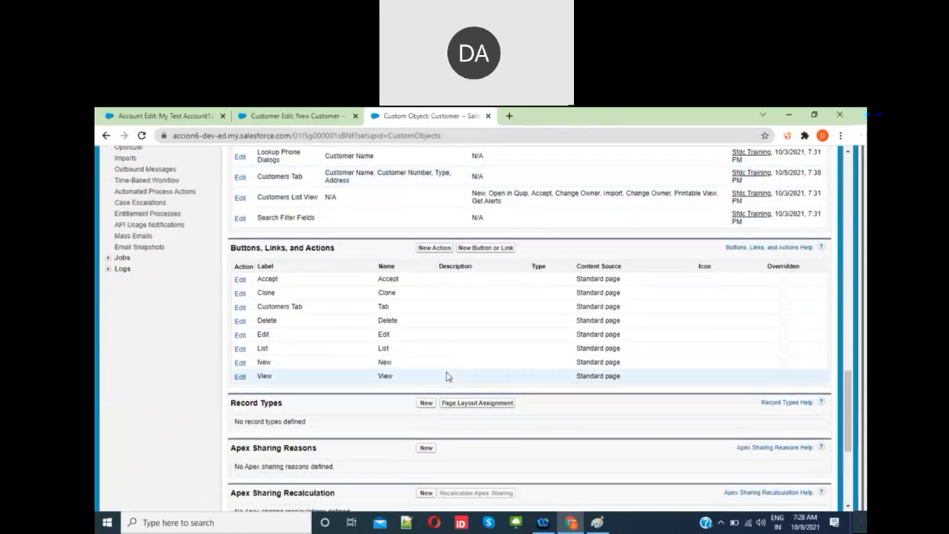
pyautogui.scroll(-3, 446, 376)
pyautogui.scroll(9, 446, 376)
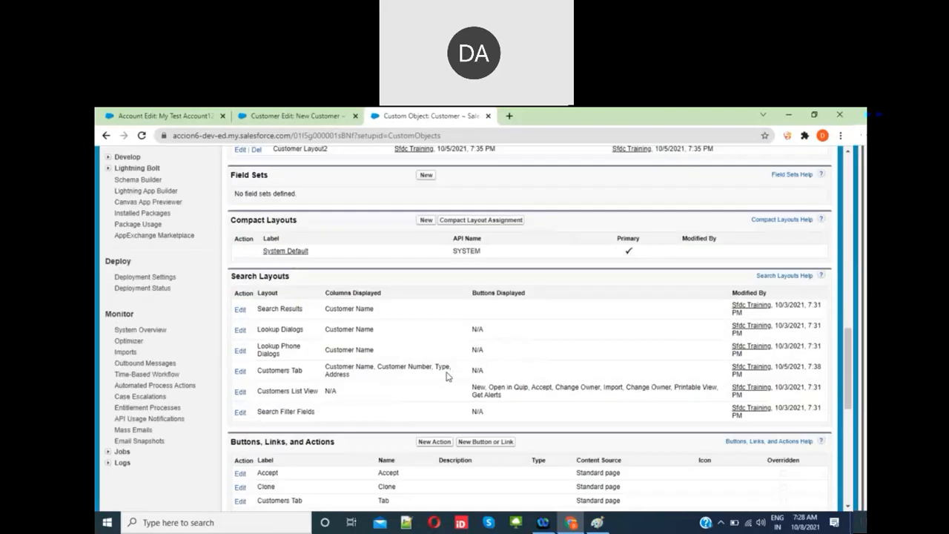
pyautogui.scroll(-12, 447, 376)
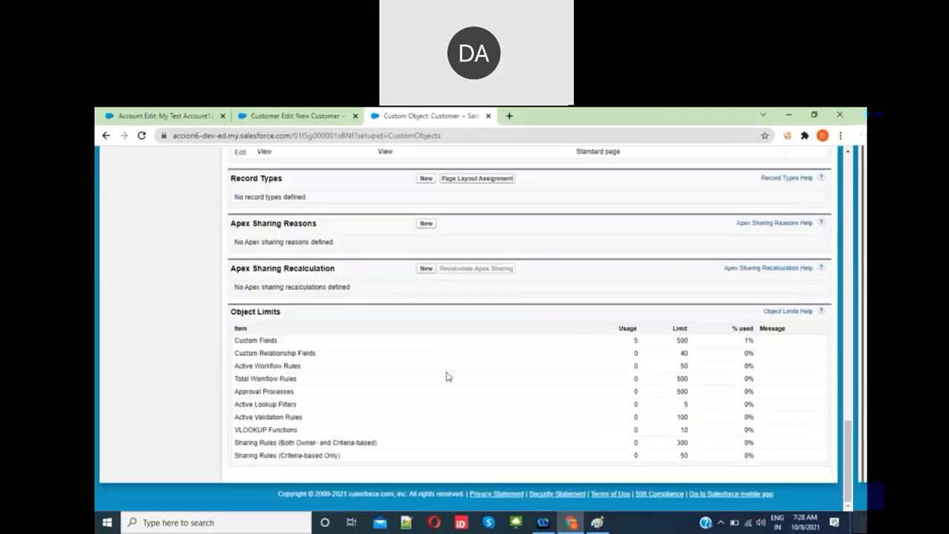
pyautogui.scroll(12, 447, 376)
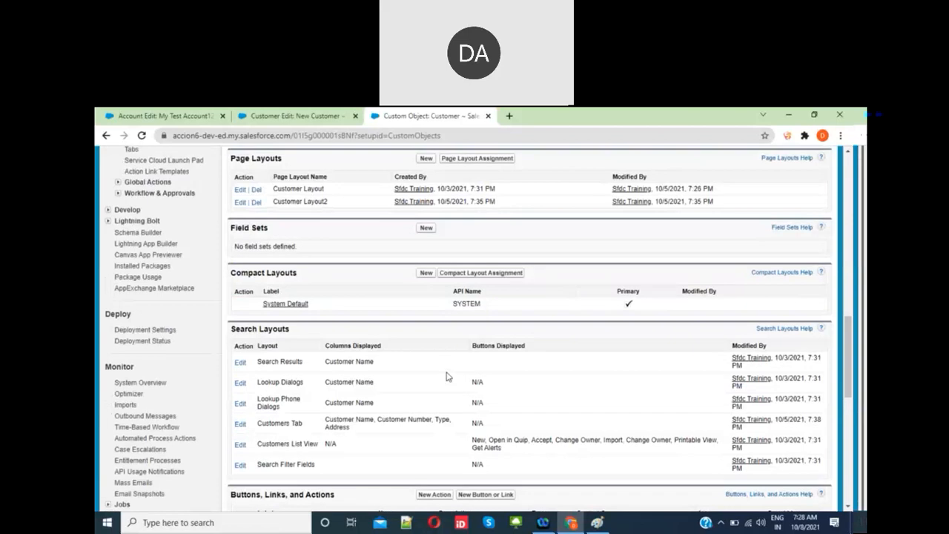
pyautogui.scroll(6, 446, 376)
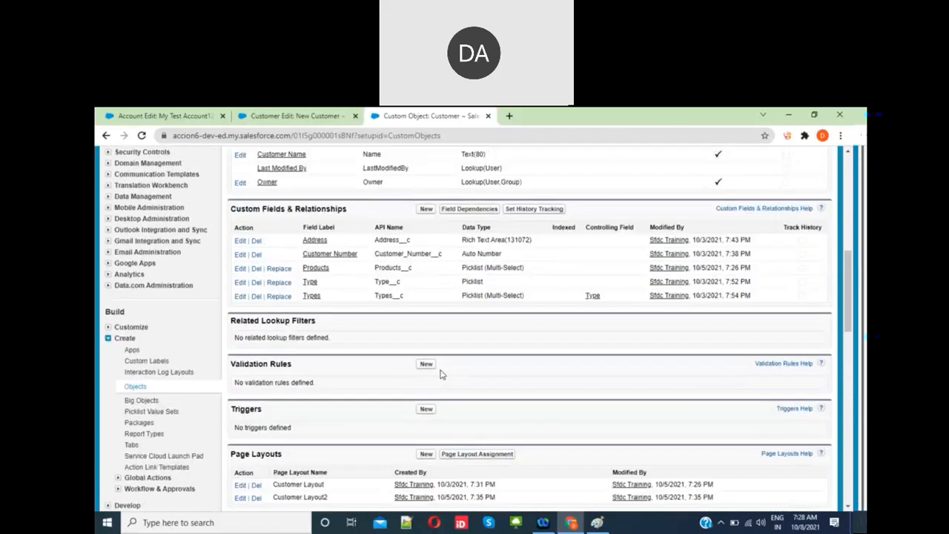
# - Start a new validation rule on the Customer object and name it Validate Types
pyautogui.click(427, 365)
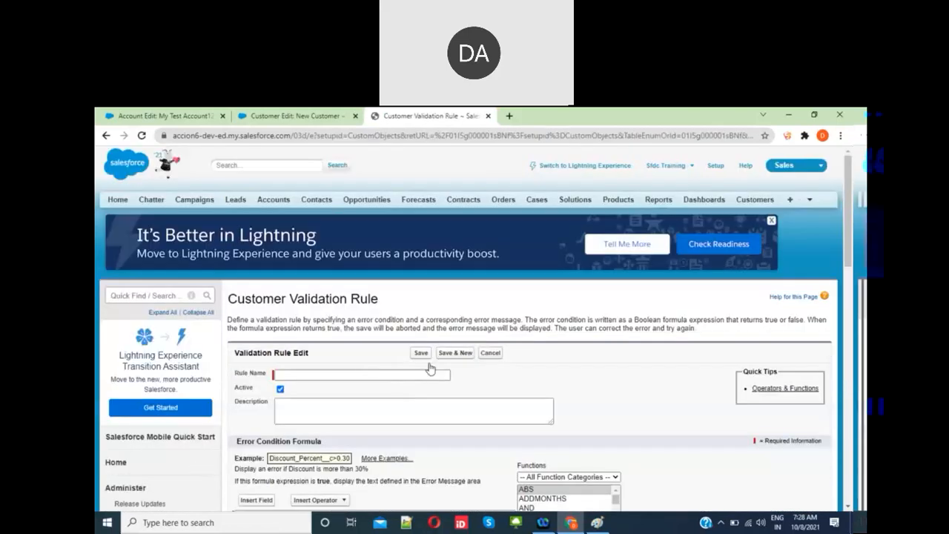
pyautogui.click(352, 373)
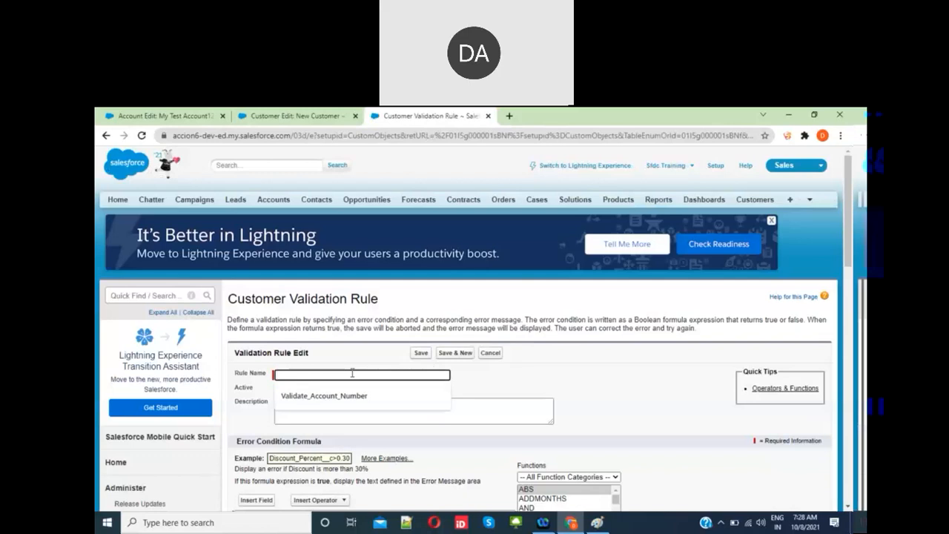
pyautogui.write('Validate Ty')
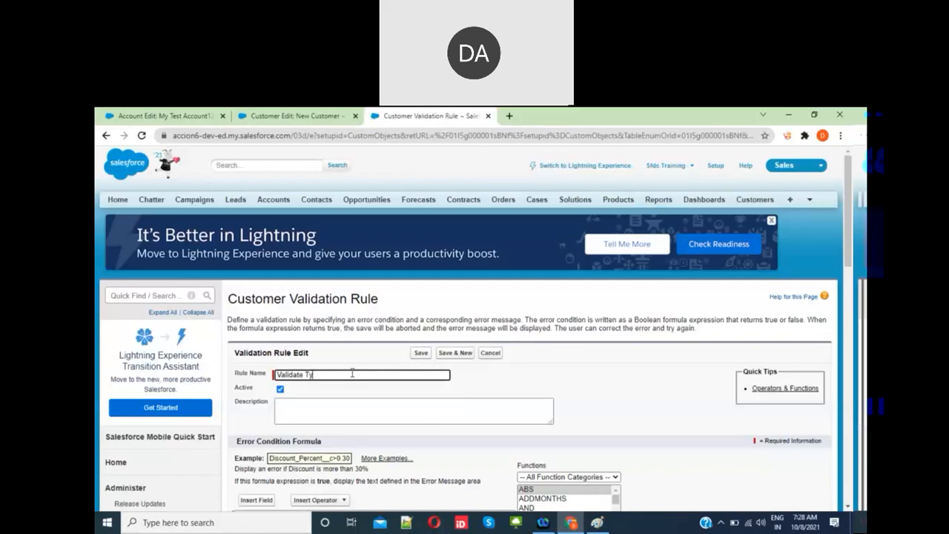
pyautogui.write('pes')
# - Insert the INCLUDES function into the rule's error condition formula
pyautogui.scroll(-3, 352, 373)
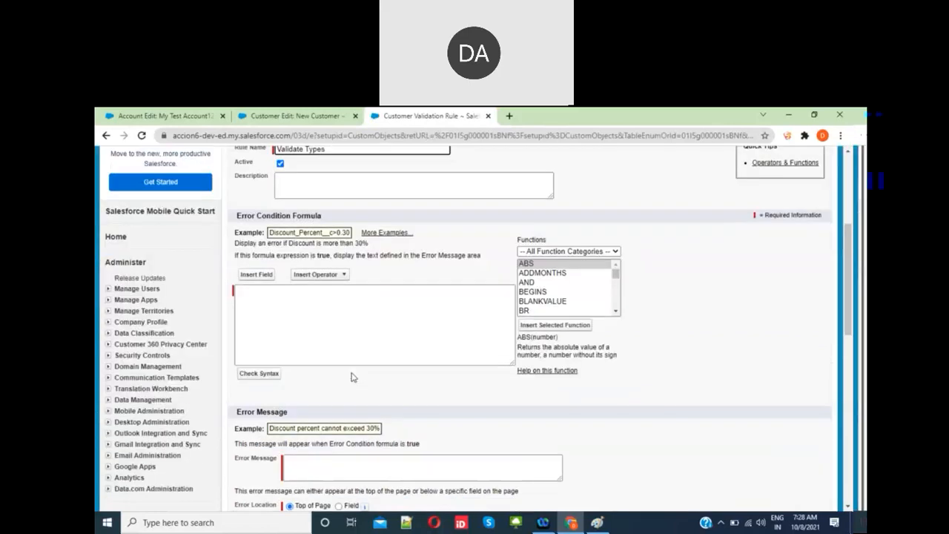
pyautogui.click(330, 307)
pyautogui.click(541, 295)
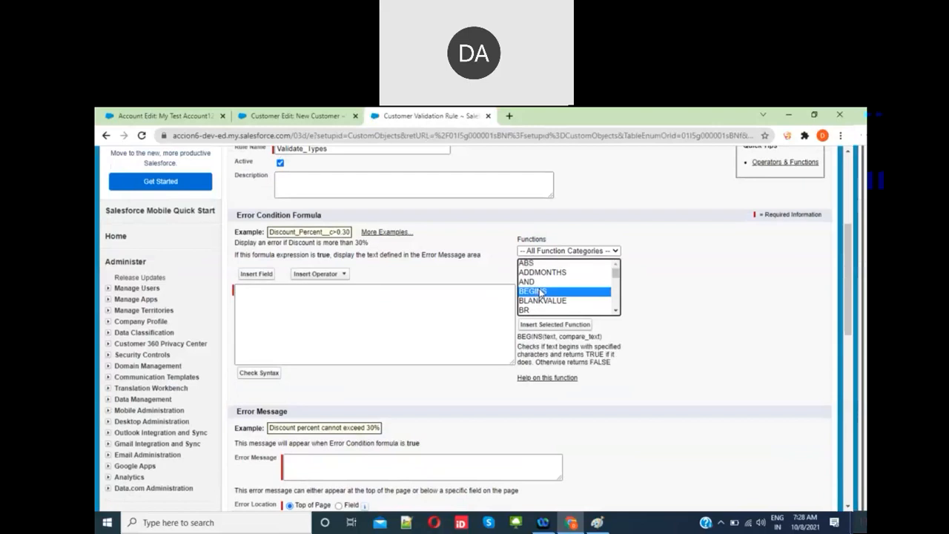
pyautogui.press('i')
pyautogui.press('n')
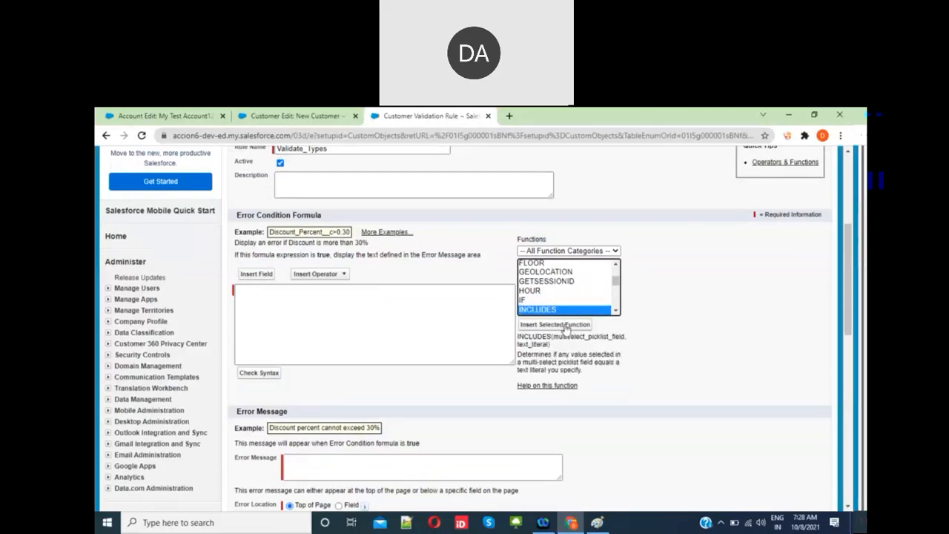
pyautogui.click(554, 324)
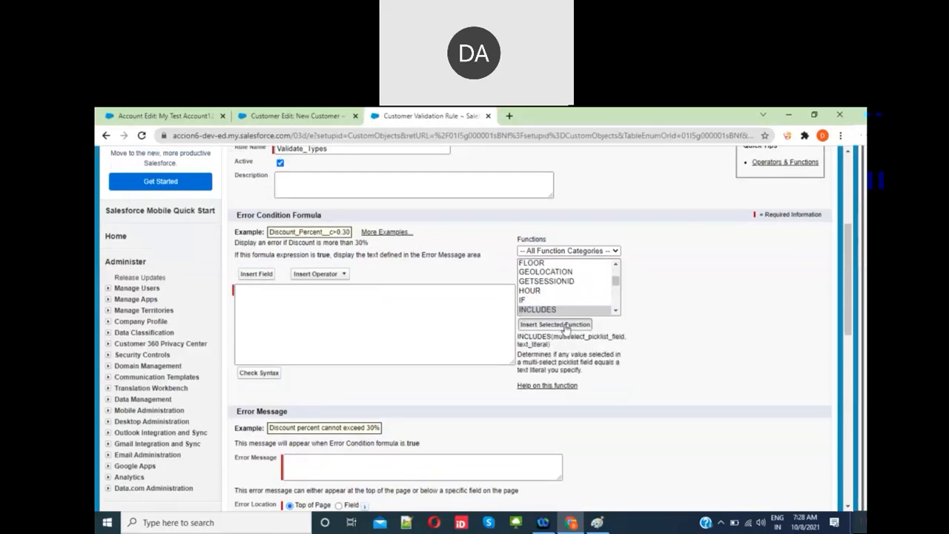
# - Wrap the INCLUDES call in AND( ) and add a copy of it as the second, comma-separated condition
pyautogui.click(241, 292)
pyautogui.write('AND(')
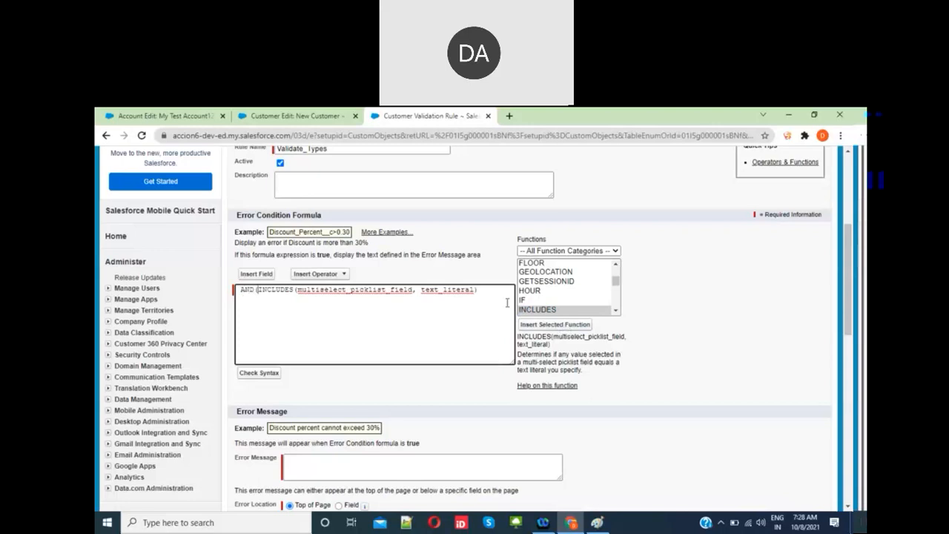
pyautogui.moveTo(479, 290); pyautogui.dragTo(256, 290)
pyautogui.hotkey('ctrl', 'c')
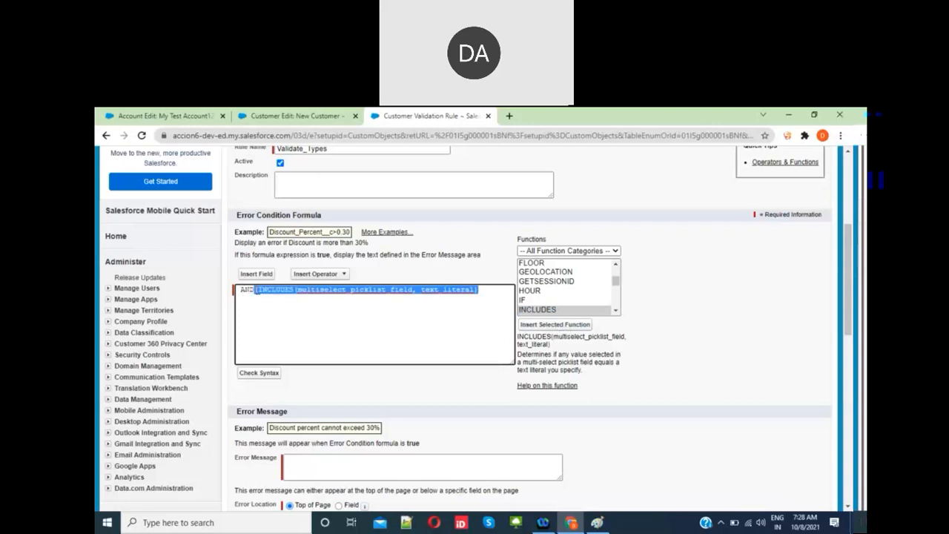
pyautogui.click(257, 290)
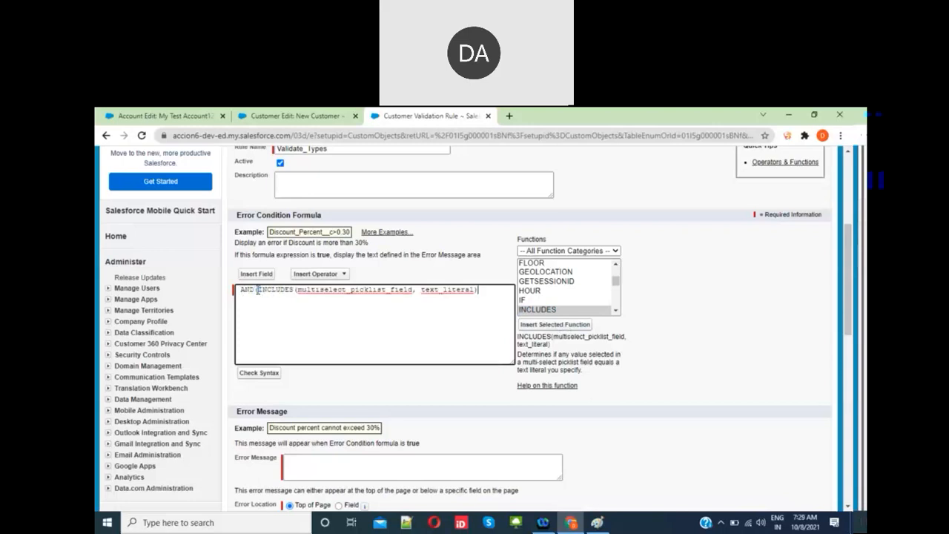
pyautogui.press('End')
pyautogui.write(',')
pyautogui.hotkey('ctrl', 'v')
pyautogui.write(')')
pyautogui.press('BackSpace')
pyautogui.write('(')
# - Fill the first INCLUDES call with the Types__c field and the literal "A"
pyautogui.doubleClick(377, 289)
pyautogui.press('BackSpace')
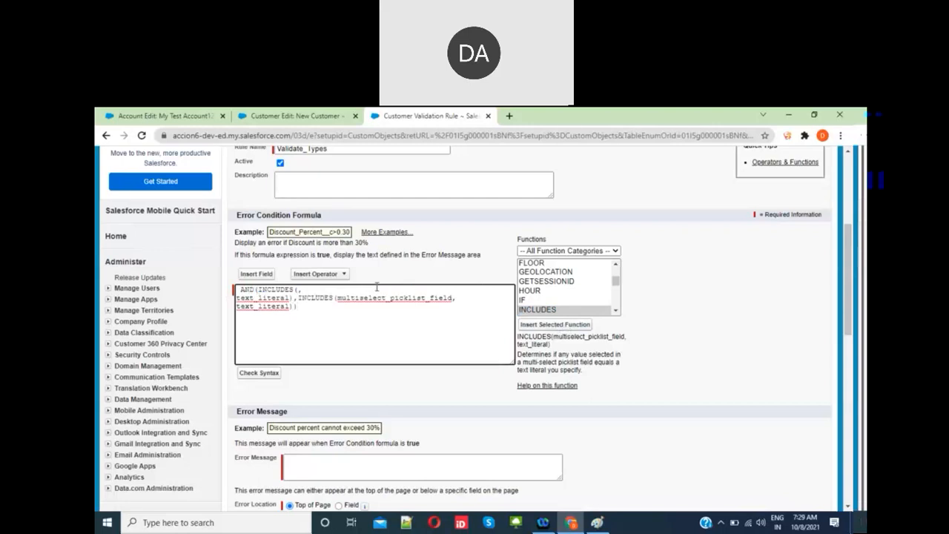
pyautogui.click(266, 274)
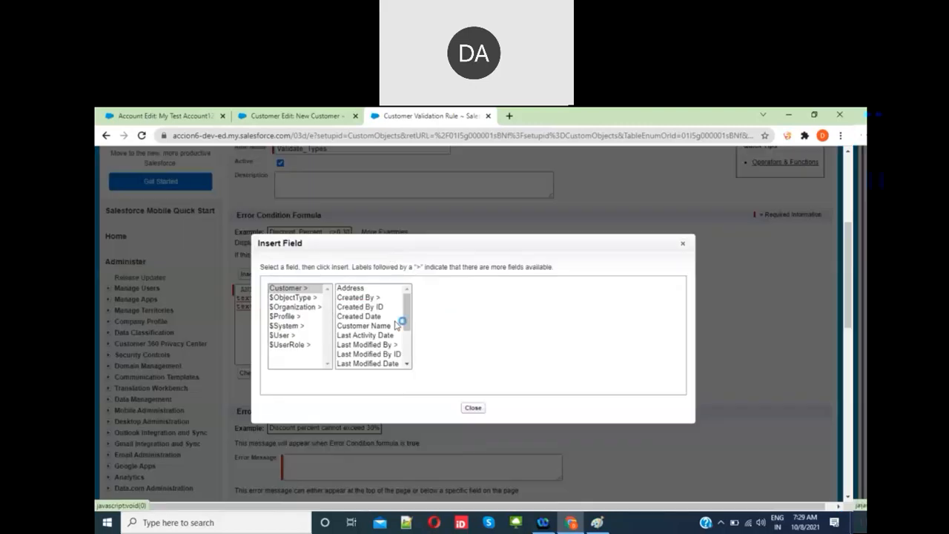
pyautogui.scroll(-3, 402, 322)
pyautogui.click(354, 364)
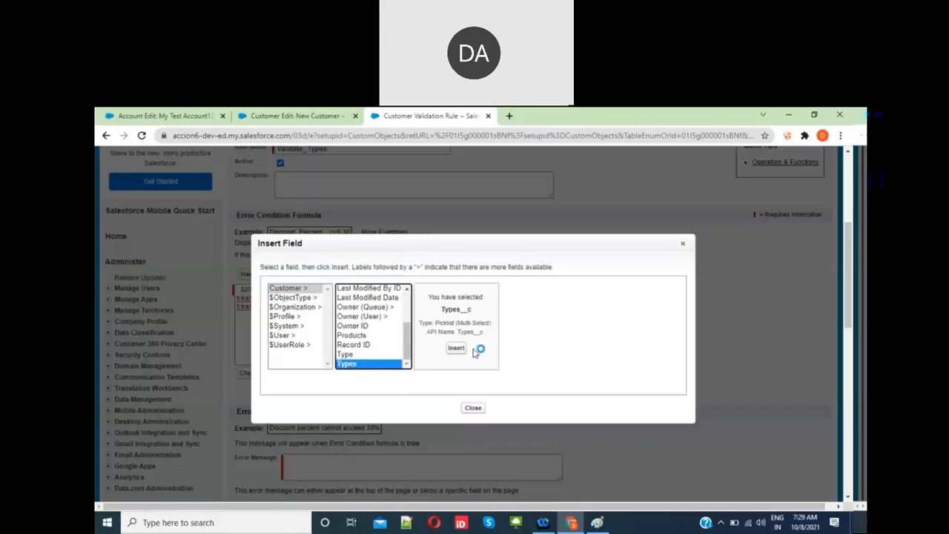
pyautogui.click(458, 350)
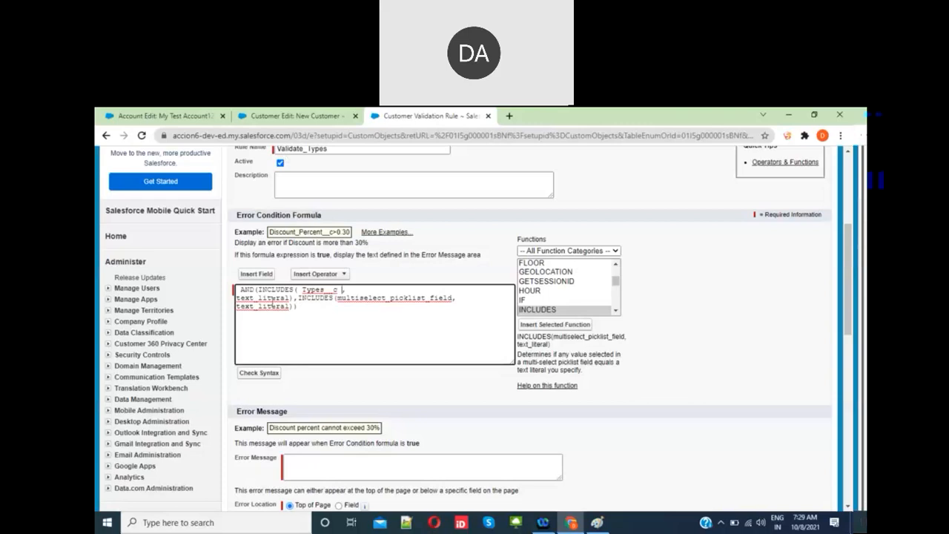
pyautogui.doubleClick(271, 297)
pyautogui.write('""')
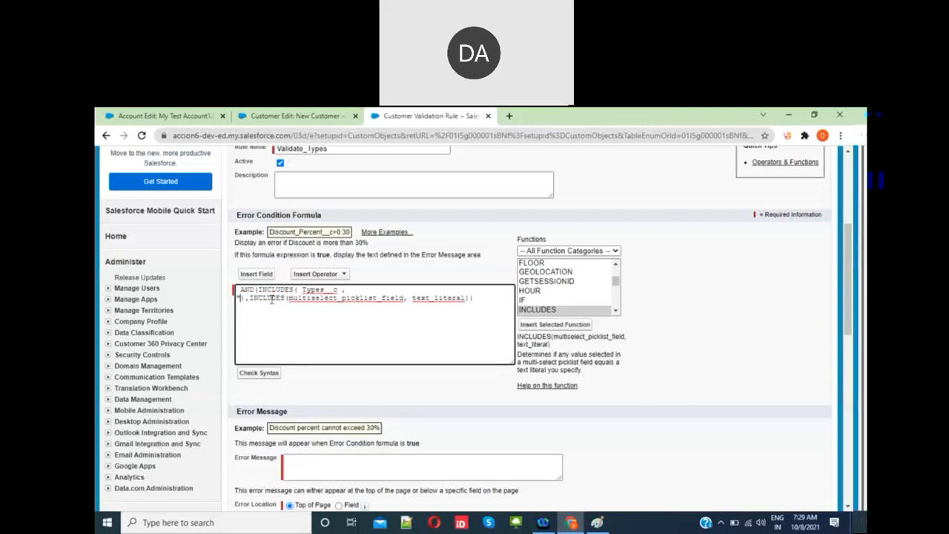
pyautogui.write('A')
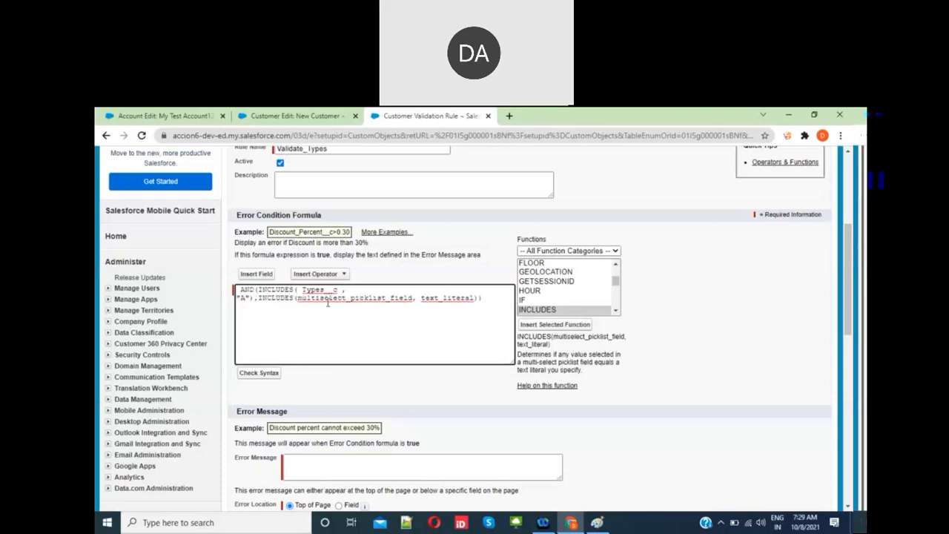
# - Fill the second INCLUDES call with the Types__c field and the literal "B"
pyautogui.doubleClick(331, 301)
pyautogui.write('Types')
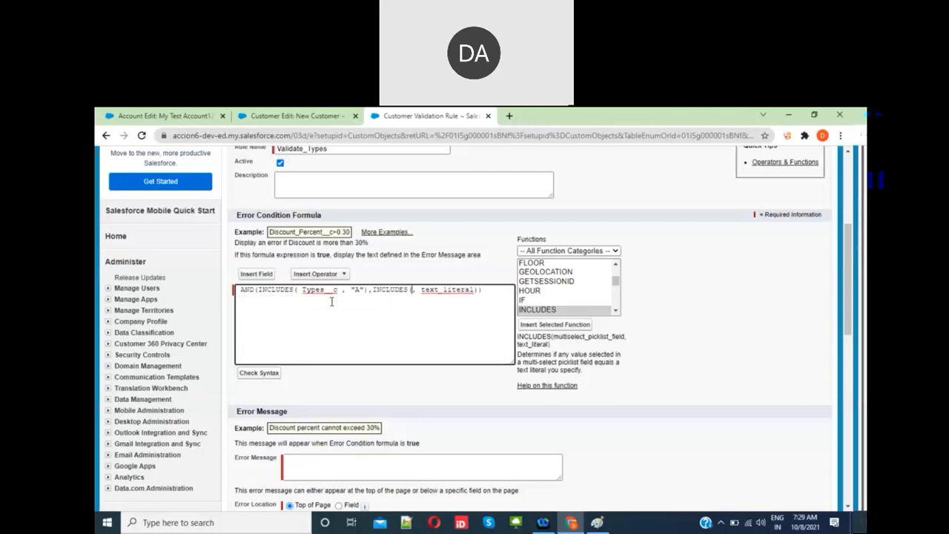
pyautogui.write('__c,')
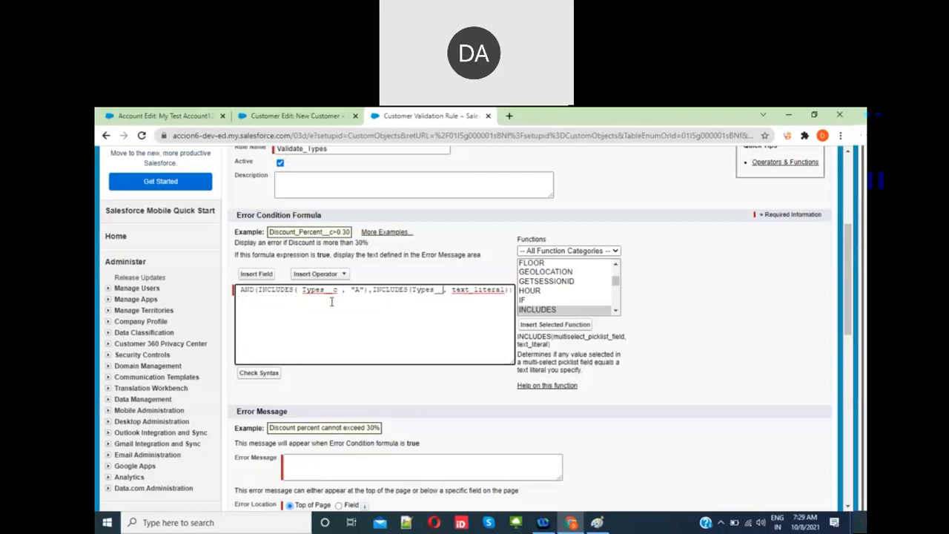
pyautogui.doubleClick(270, 299)
pyautogui.write('""')
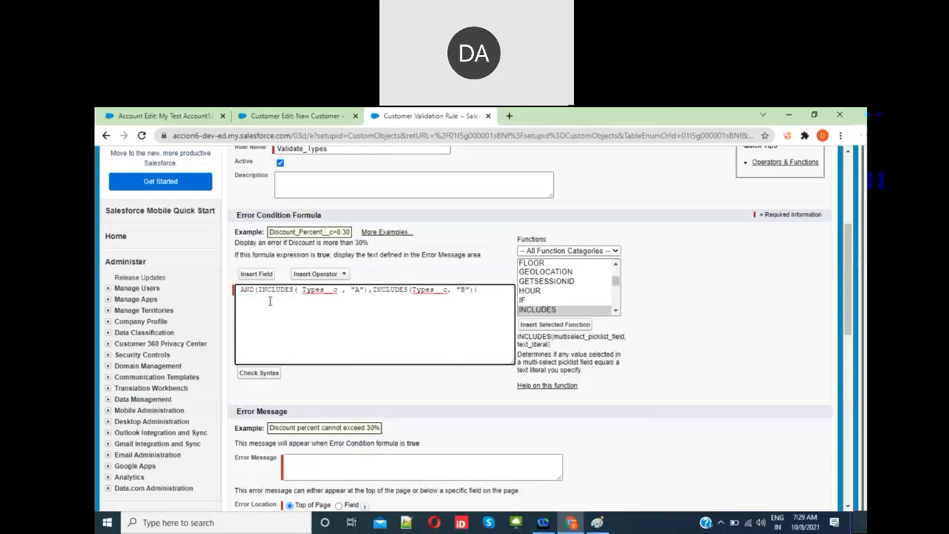
# - Enter the error message "Types A and B cannot selected together" for the rule
pyautogui.scroll(-1, 327, 305)
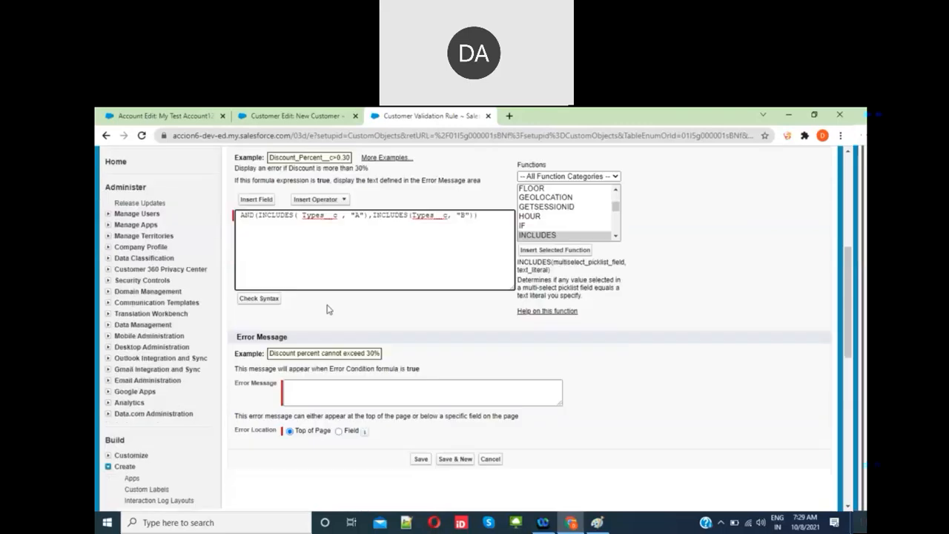
pyautogui.click(307, 394)
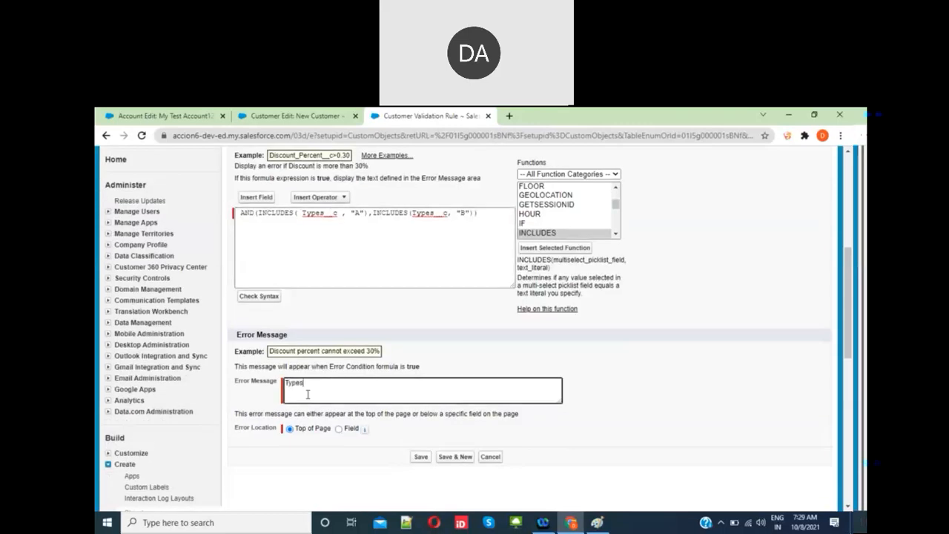
pyautogui.write('Types A and')
pyautogui.write('d')
pyautogui.press('BackSpace')
pyautogui.write('cted together')
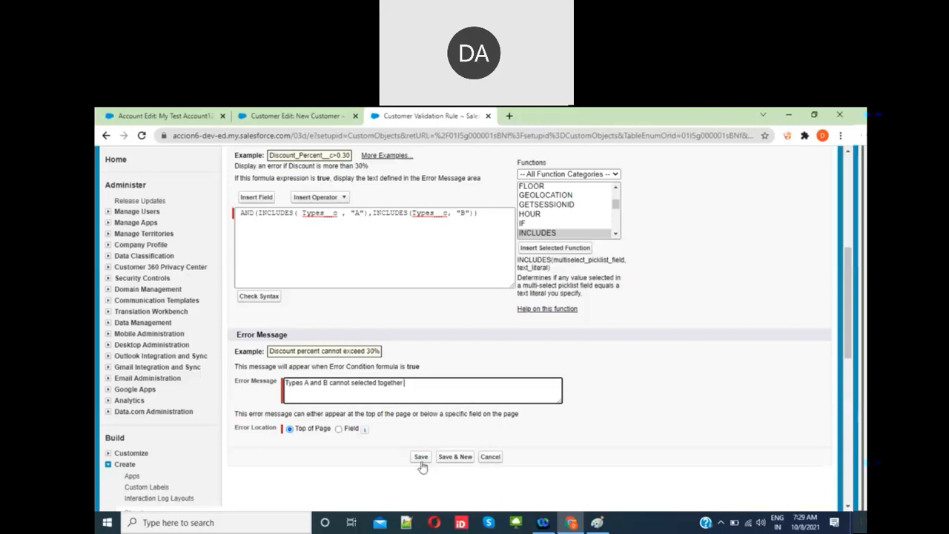
# - Check the formula's syntax and save the validation rule
pyautogui.click(256, 298)
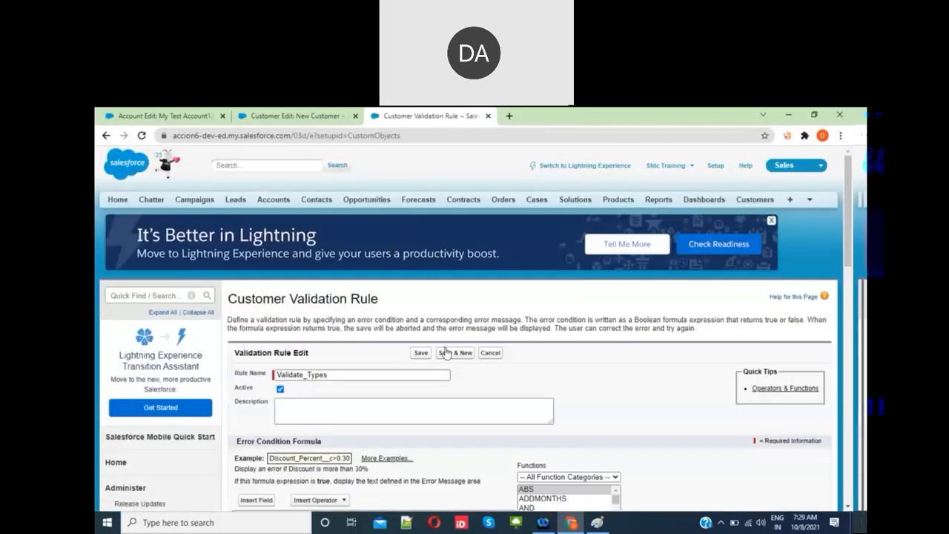
pyautogui.scroll(-3, 445, 353)
pyautogui.scroll(-3, 472, 382)
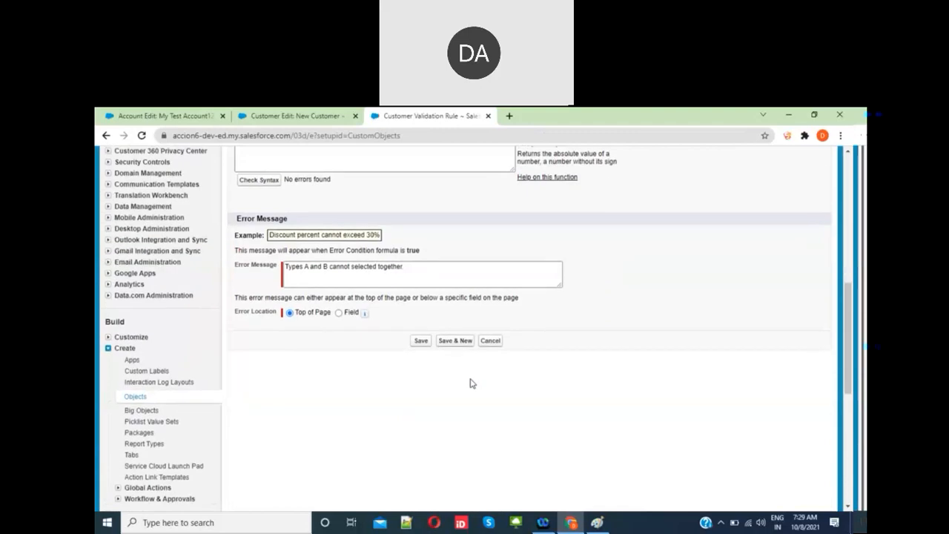
pyautogui.click(420, 340)
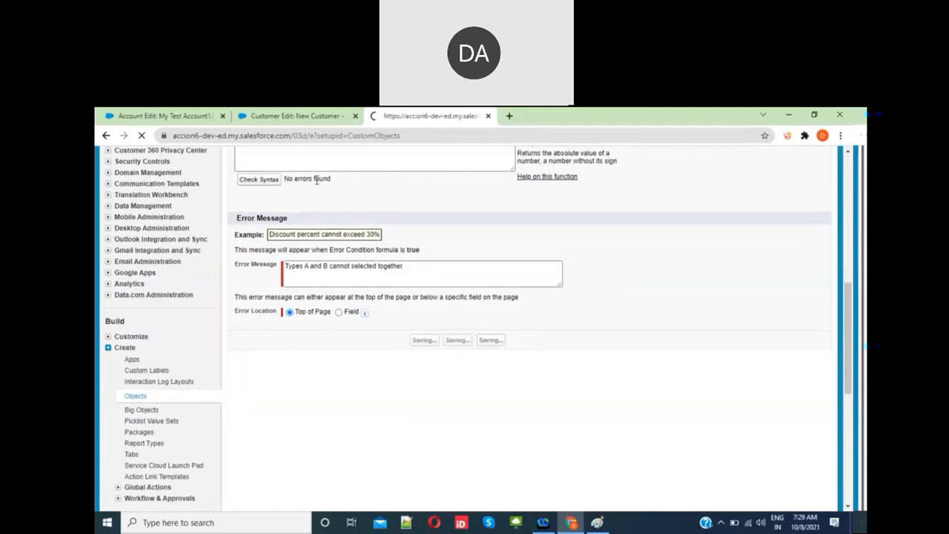
# - Test the rule by trying to save a new customer C2 with types A and B chosen, and check the response
pyautogui.click(293, 116)
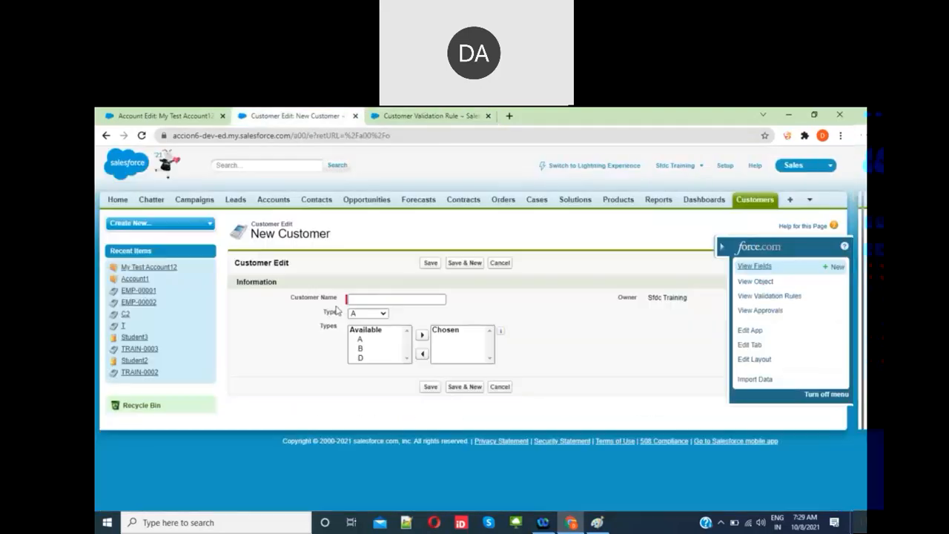
pyautogui.doubleClick(362, 340)
pyautogui.doubleClick(364, 339)
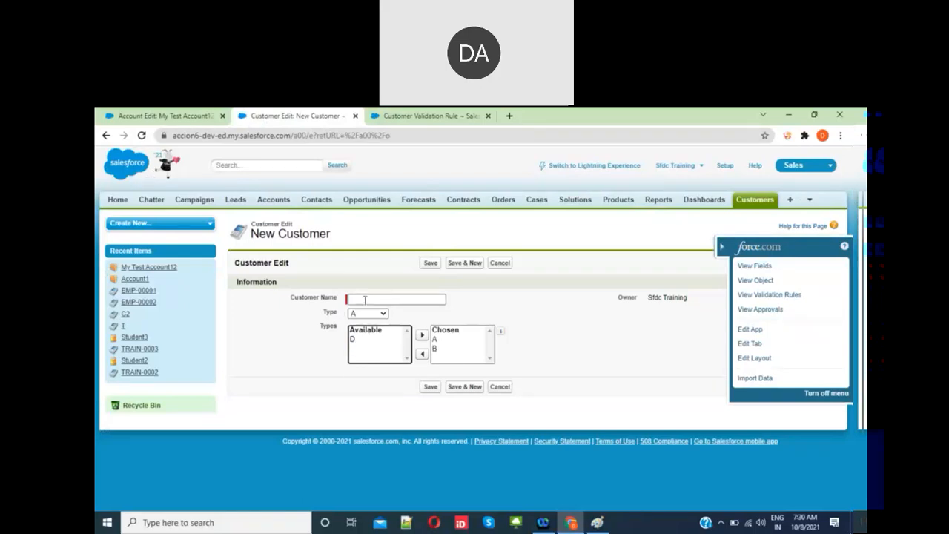
pyautogui.click(365, 300)
pyautogui.write('C2')
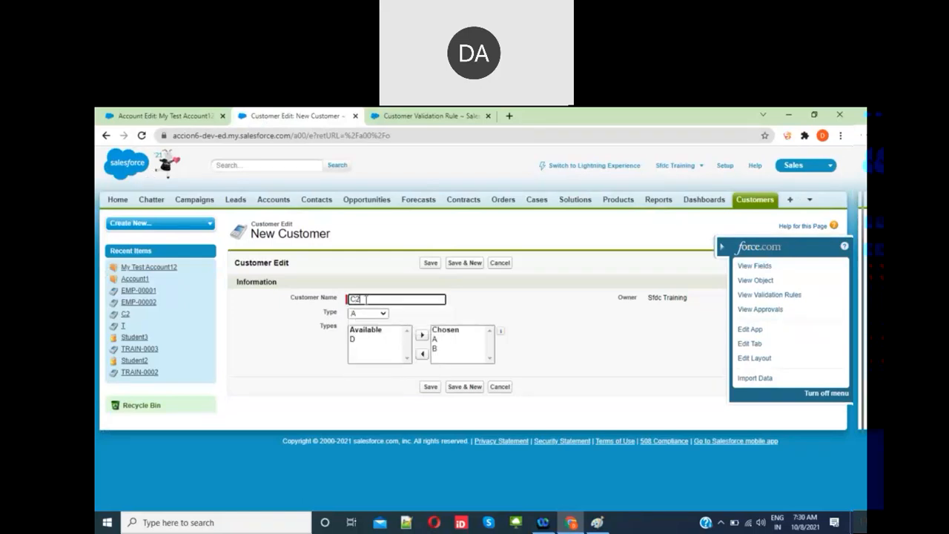
pyautogui.click(431, 263)
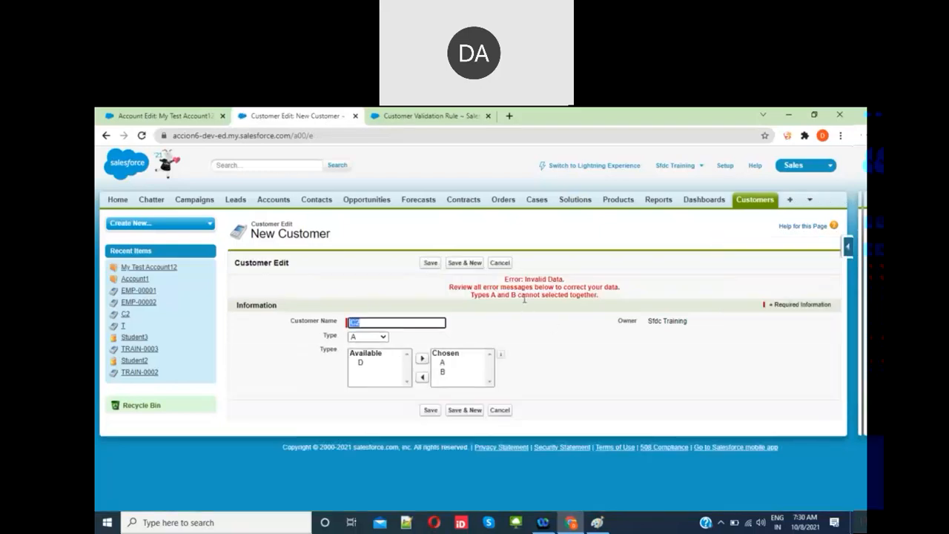
pyautogui.doubleClick(577, 295)
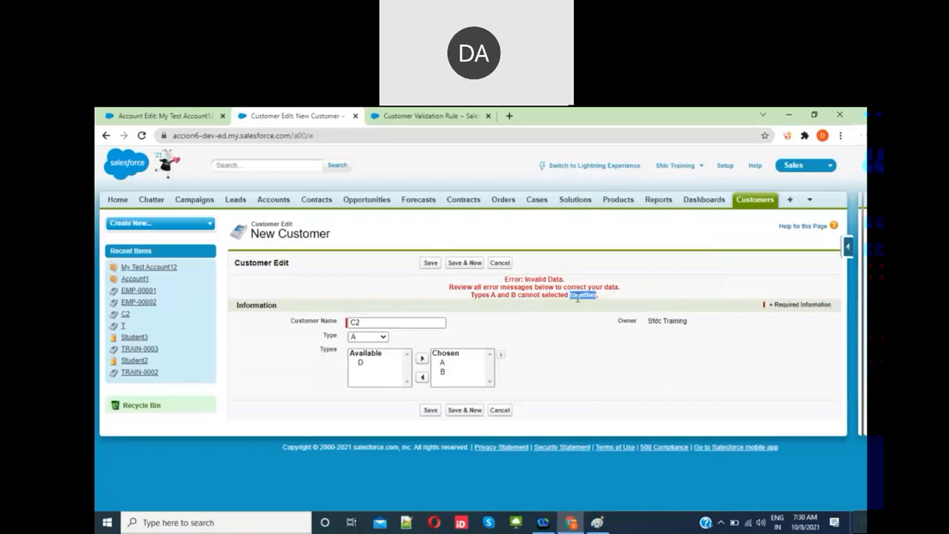
# - Reopen the Validate_Types rule for editing and look through the function list as far as ISCHANGED
pyautogui.click(383, 119)
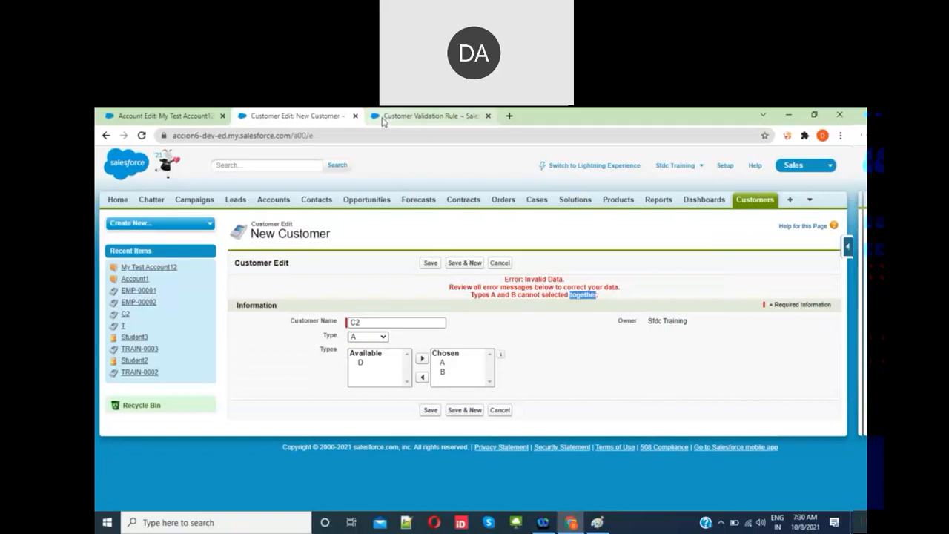
pyautogui.click(423, 347)
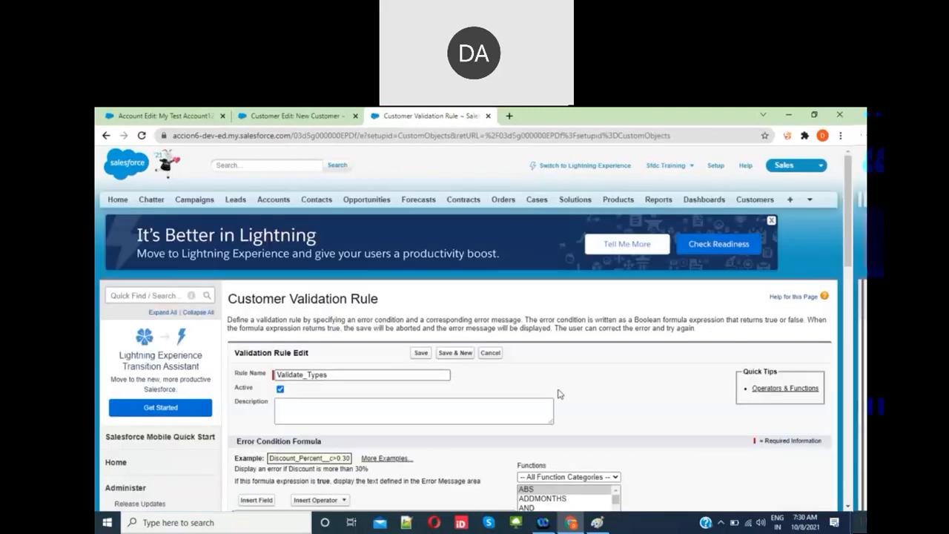
pyautogui.scroll(-1, 560, 394)
pyautogui.scroll(-2, 560, 394)
pyautogui.scroll(-3, 563, 363)
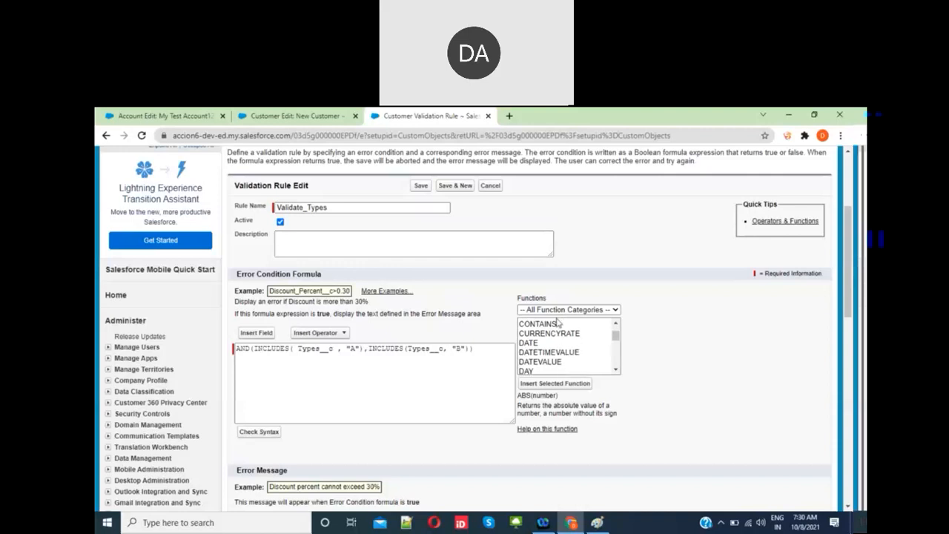
pyautogui.scroll(-3, 558, 351)
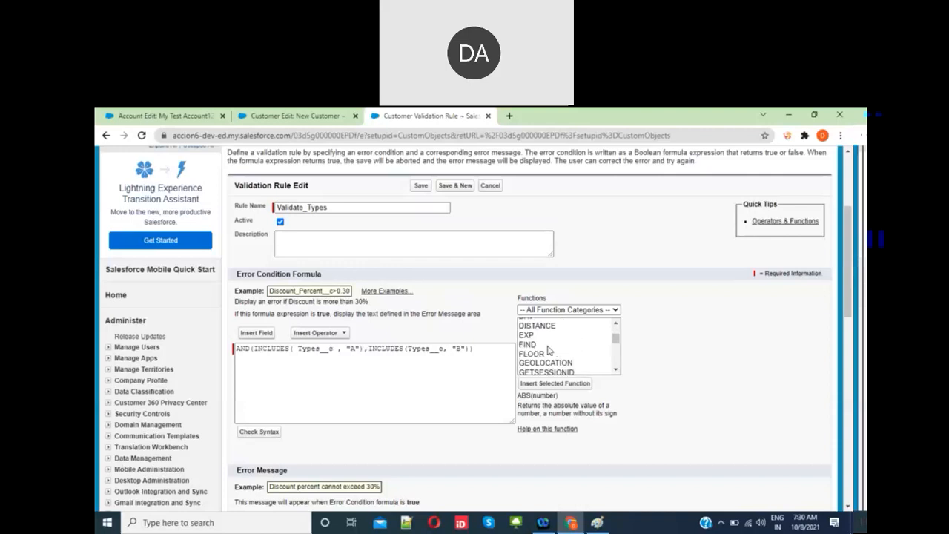
pyautogui.scroll(-2, 547, 350)
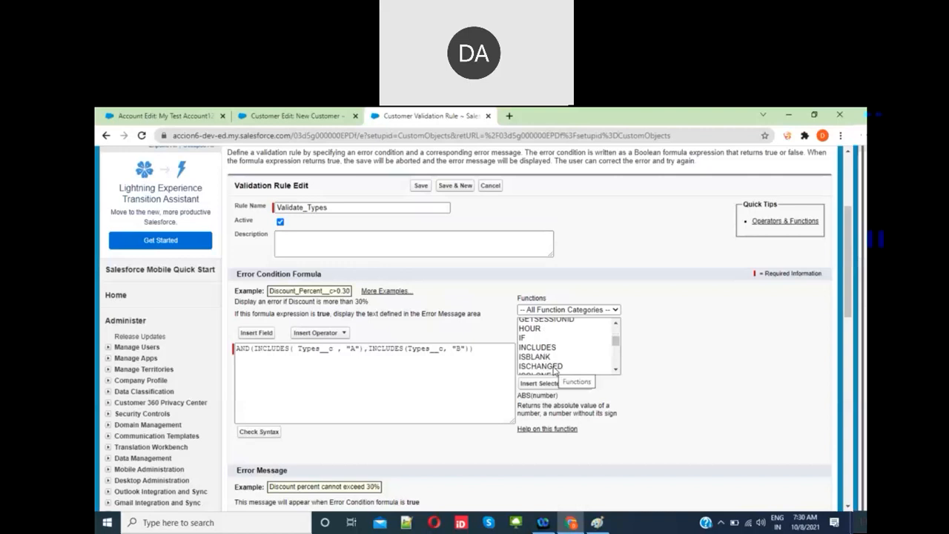
# - Read the description of the ISCHANGED function in the validation rule's function list
pyautogui.click(555, 367)
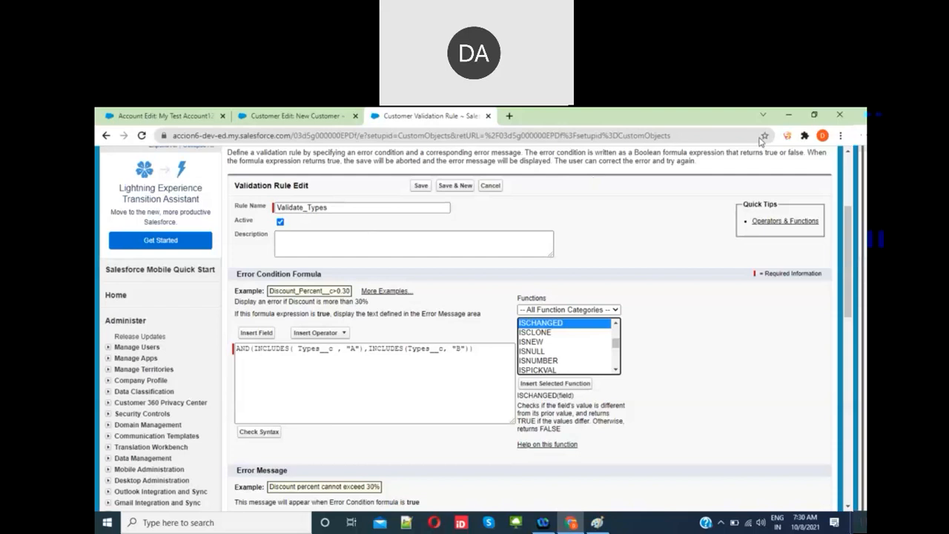
pyautogui.click(539, 115)
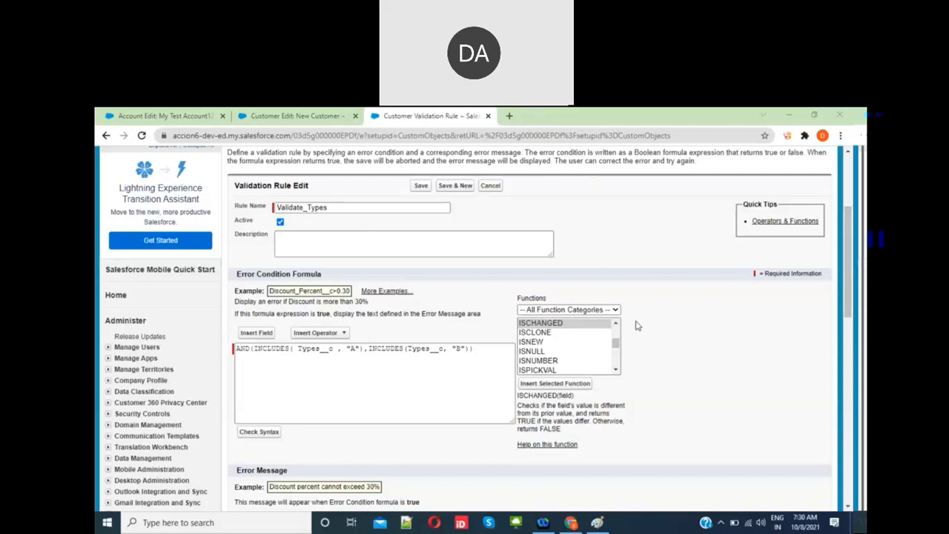
pyautogui.scroll(1, 554, 327)
pyautogui.click(554, 327)
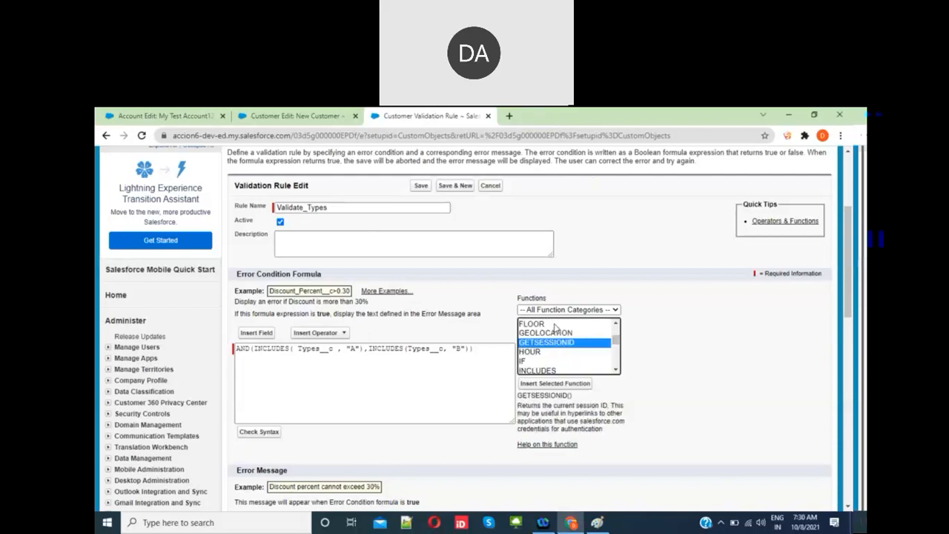
pyautogui.scroll(-1, 555, 327)
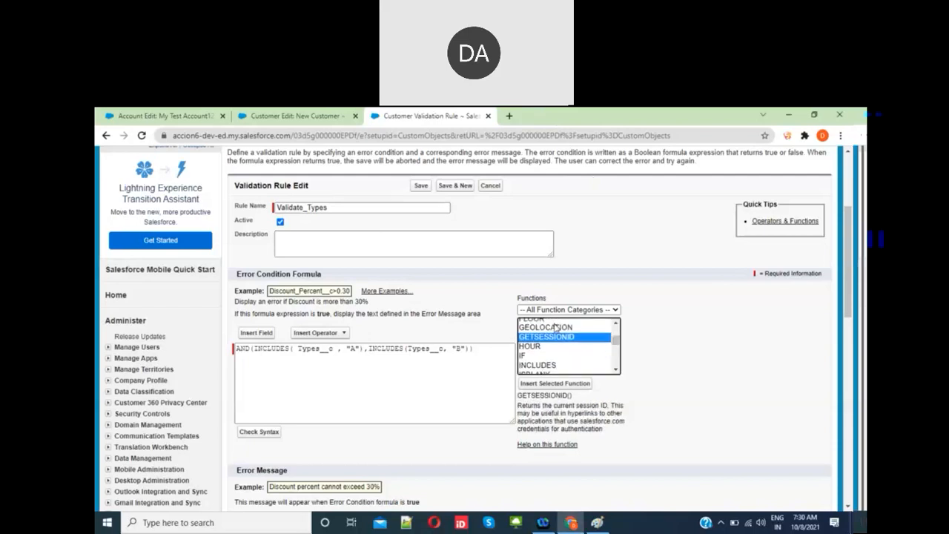
# - Cancel the unsaved new customer C2 and return to editing the Validate_Types rule
pyautogui.click(276, 116)
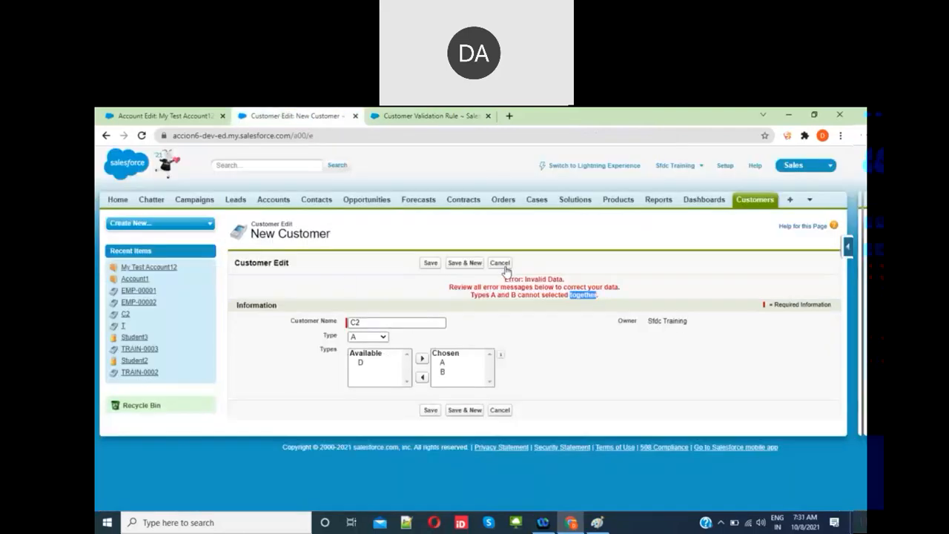
pyautogui.click(509, 265)
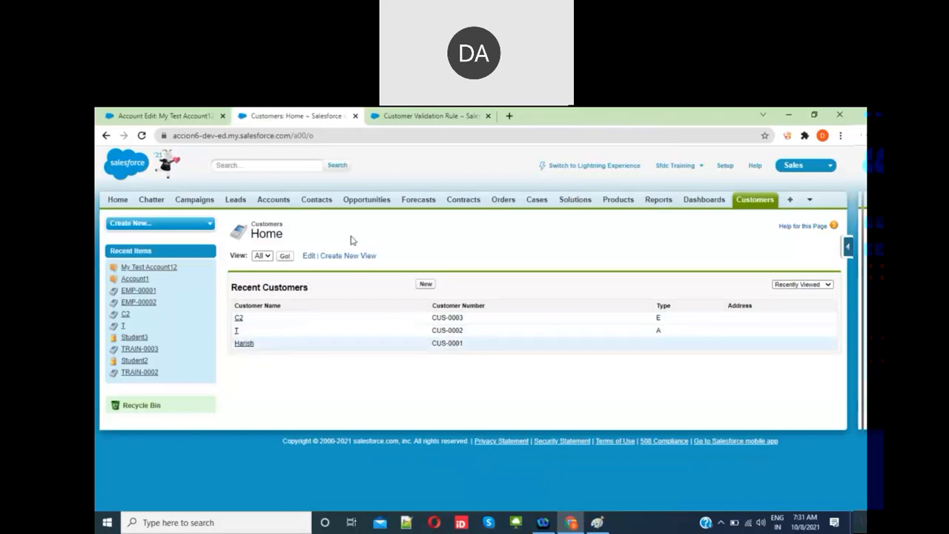
pyautogui.click(415, 115)
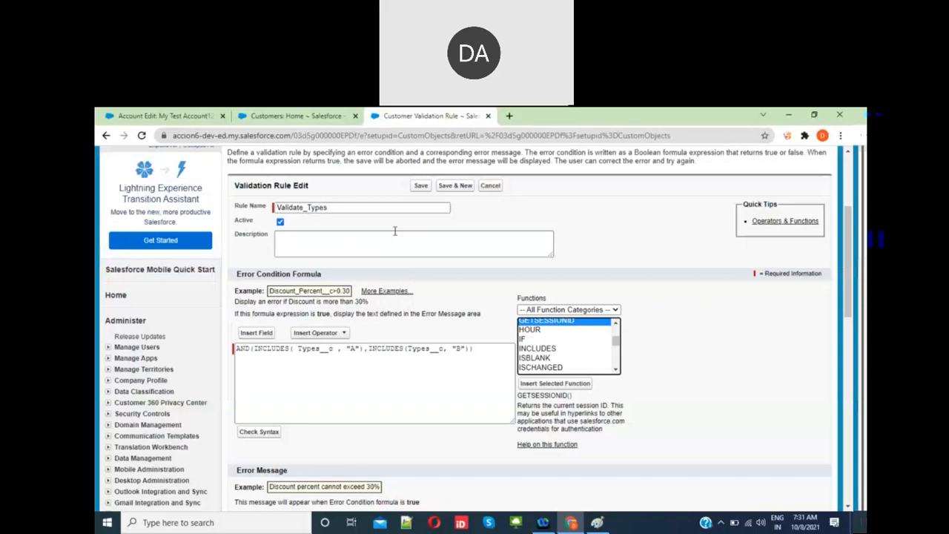
# - Replace the whole error condition formula with the ISCHANGED function
pyautogui.tripleClick(409, 350)
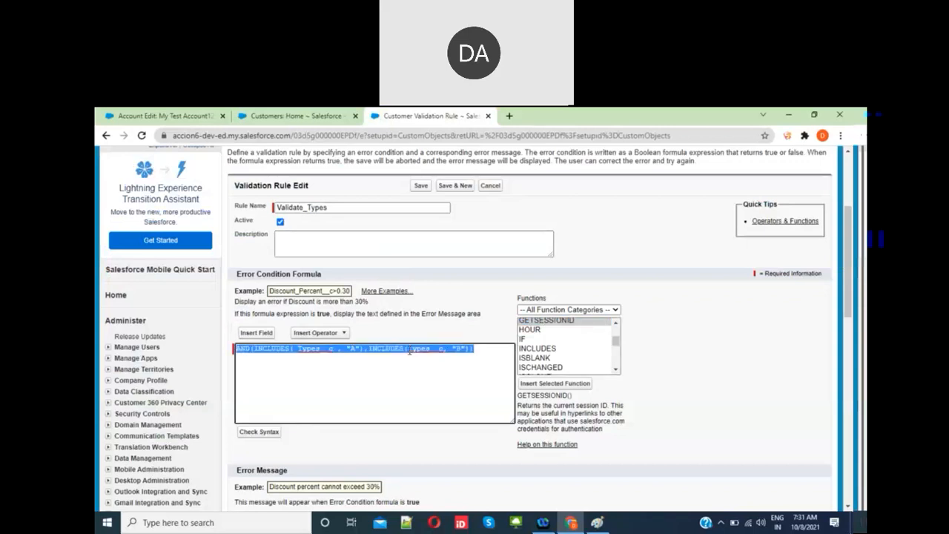
pyautogui.press('Delete')
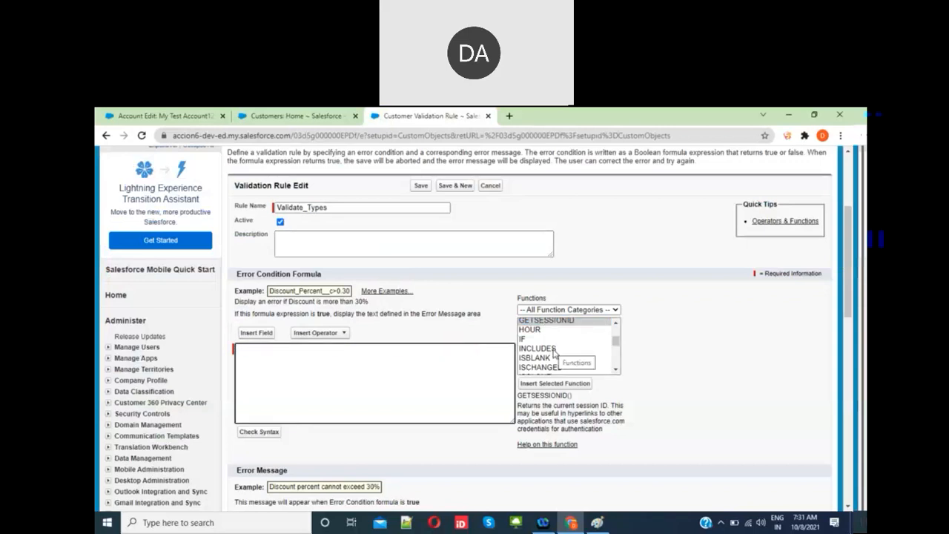
pyautogui.click(553, 368)
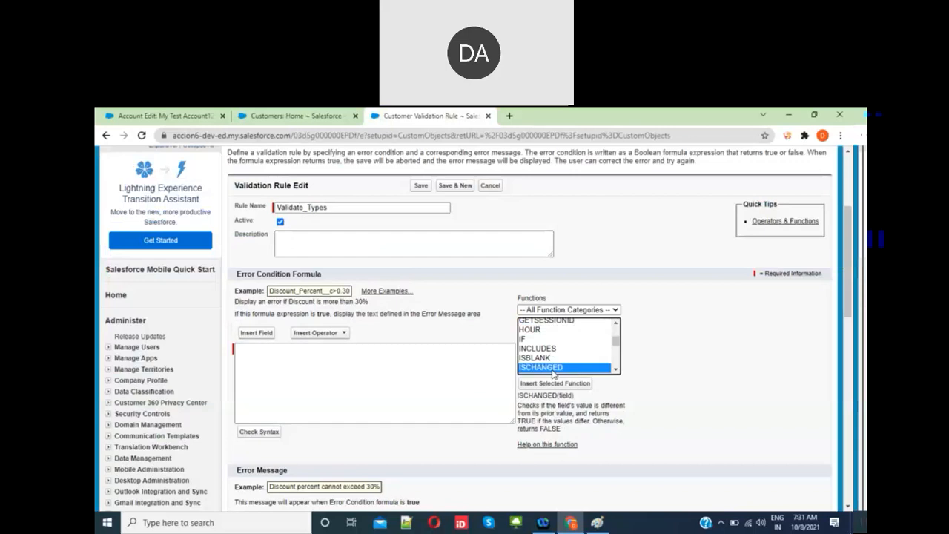
pyautogui.click(554, 383)
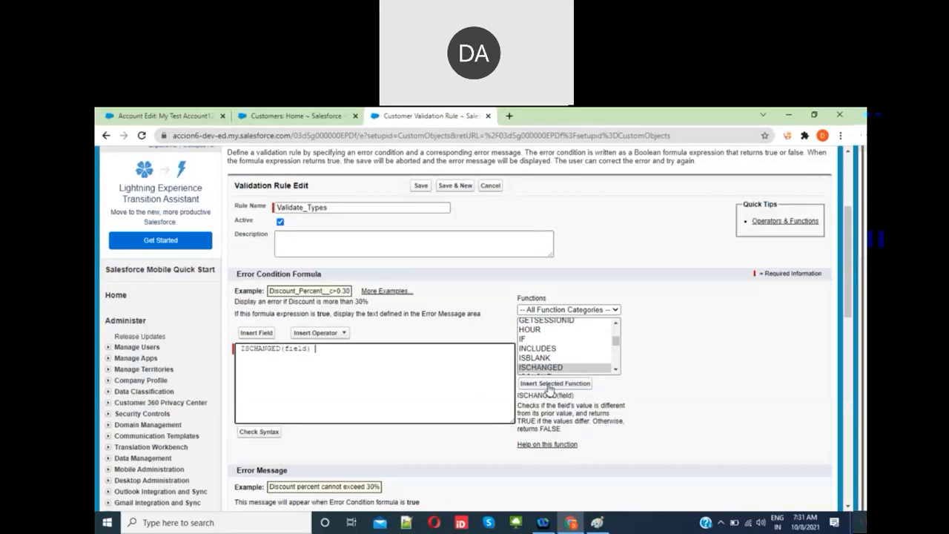
# - Replace the field placeholder inside ISCHANGED with the Customer Name field
pyautogui.doubleClick(297, 349)
pyautogui.press('Delete')
pyautogui.click(257, 333)
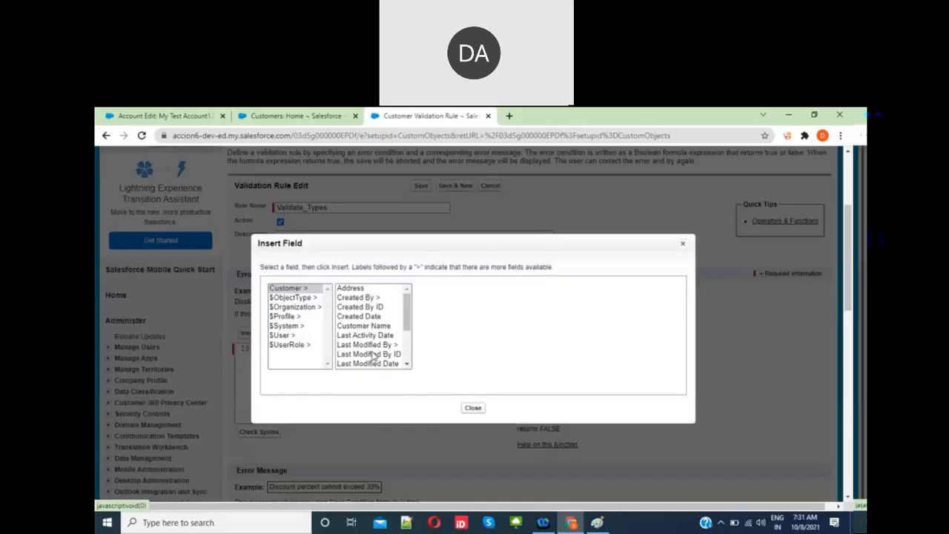
pyautogui.click(371, 326)
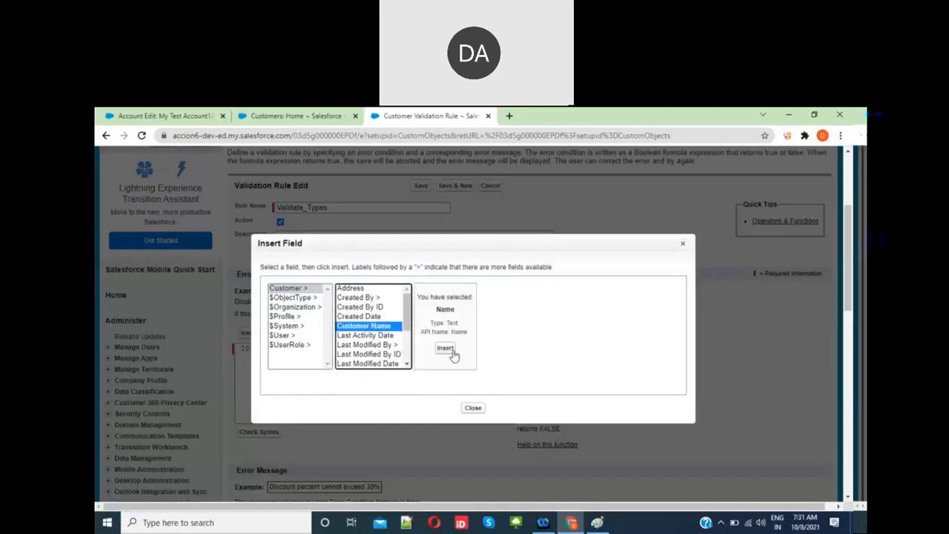
pyautogui.click(445, 349)
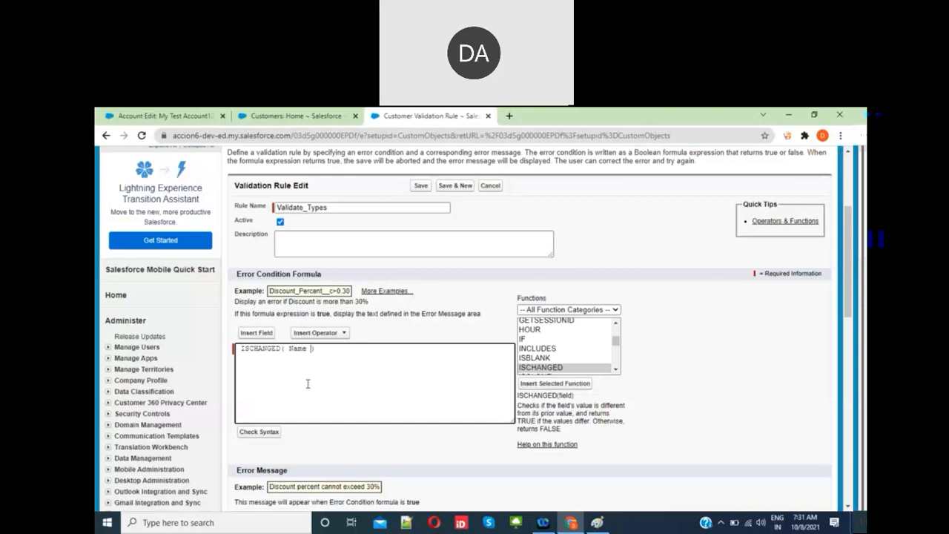
# - Change the error message to "Customer Name cannot be changed" and save the validation rule
pyautogui.scroll(-3, 378, 282)
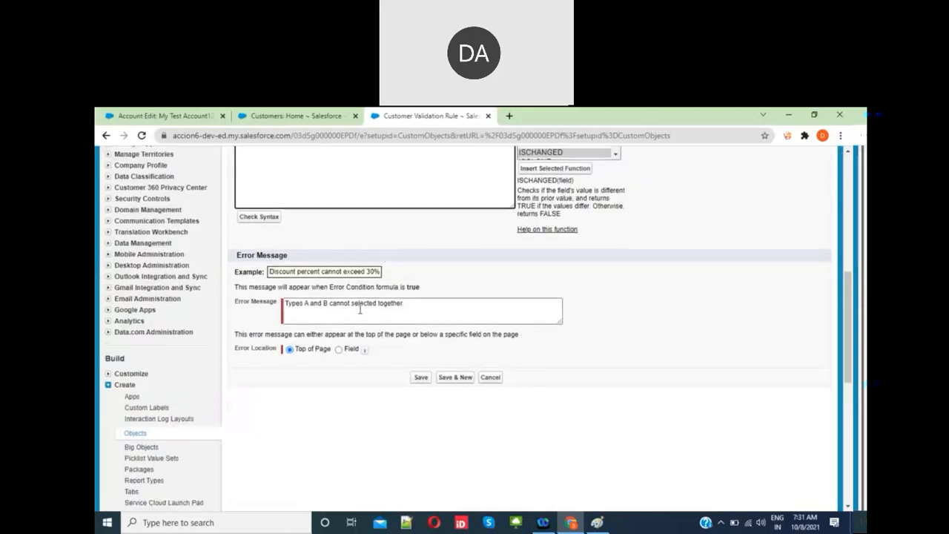
pyautogui.tripleClick(360, 309)
pyautogui.write('Customer Name canno')
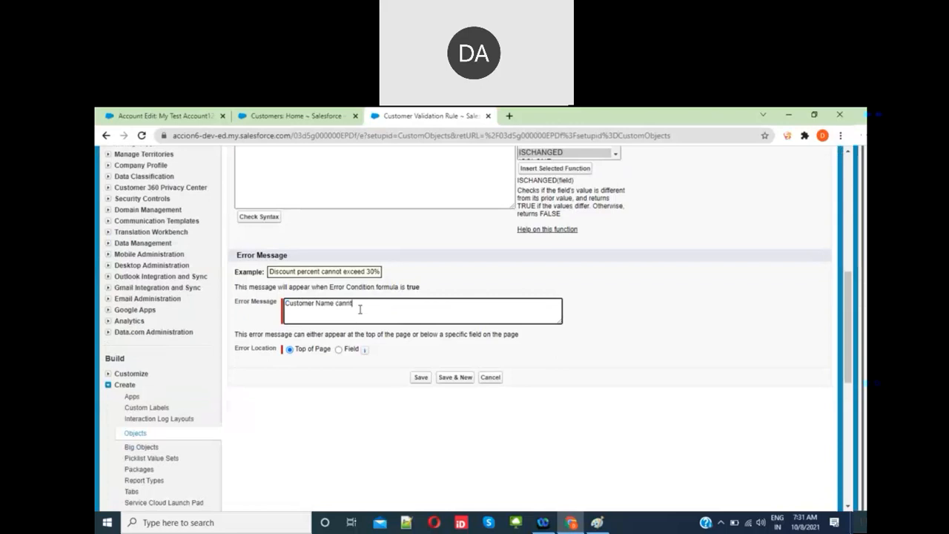
pyautogui.press('BackSpace')
pyautogui.write('ot be changed')
pyautogui.click(420, 377)
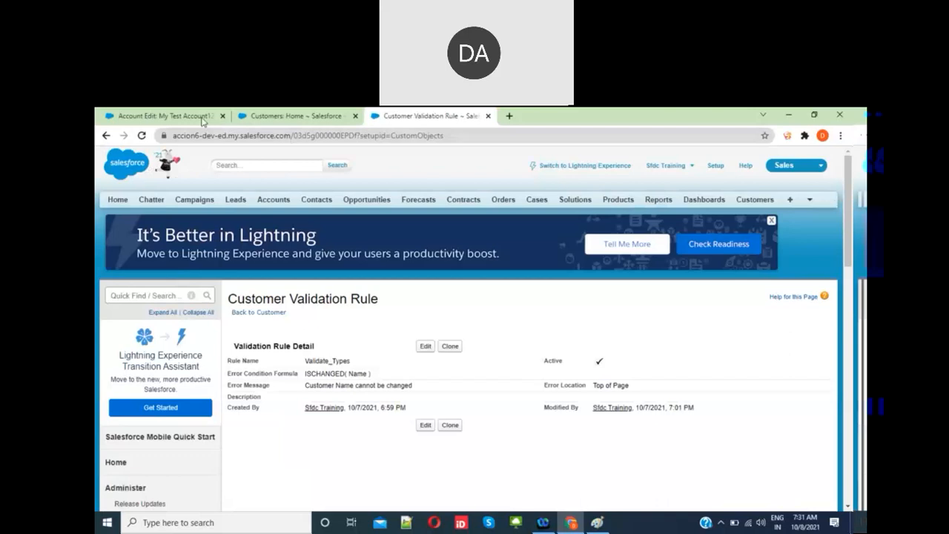
# - Test the rule by appending 1 to the name of the last customer under Recent Customers, trying to save, and checking the response
pyautogui.click(273, 116)
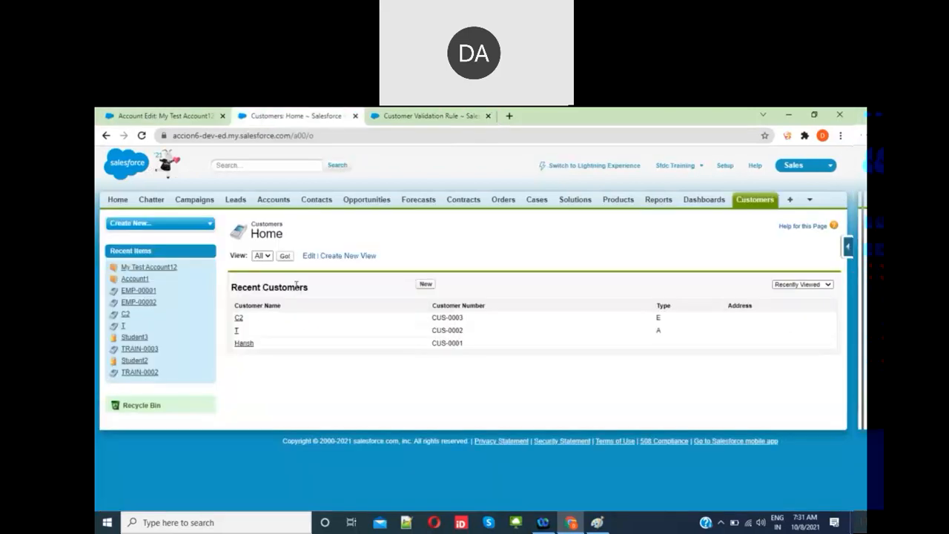
pyautogui.click(243, 344)
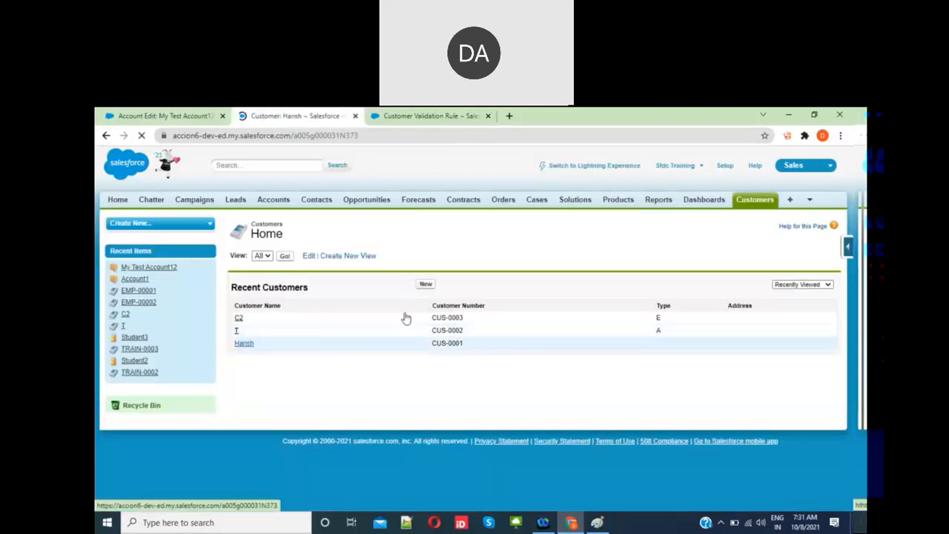
pyautogui.click(425, 289)
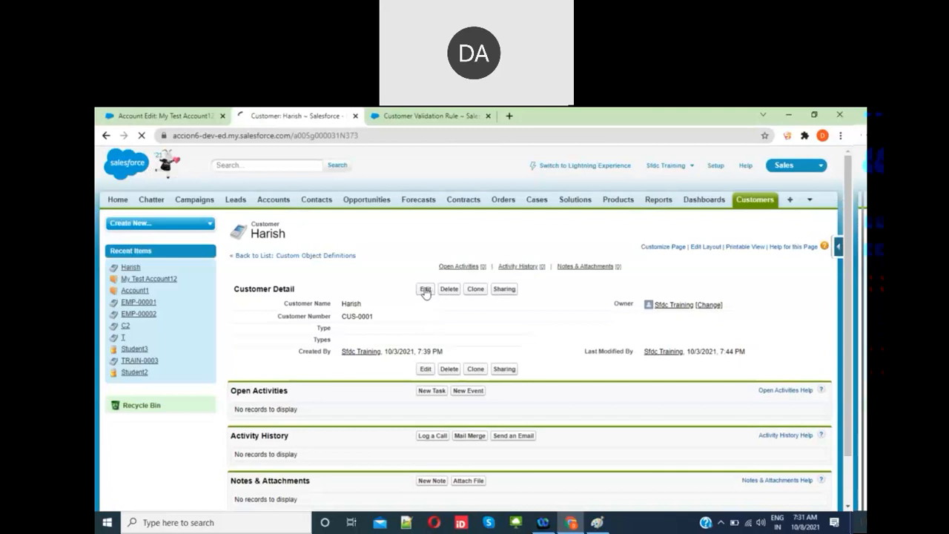
pyautogui.click(410, 297)
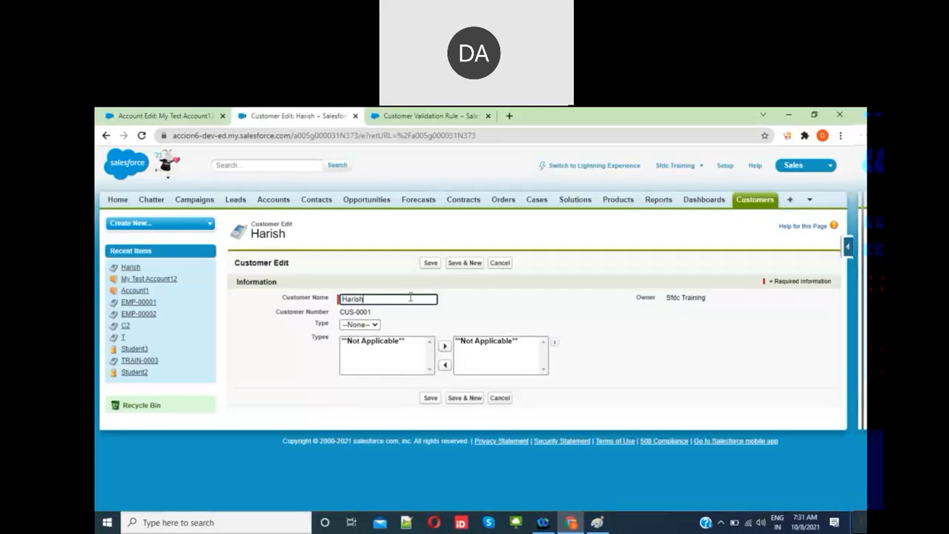
pyautogui.click(430, 263)
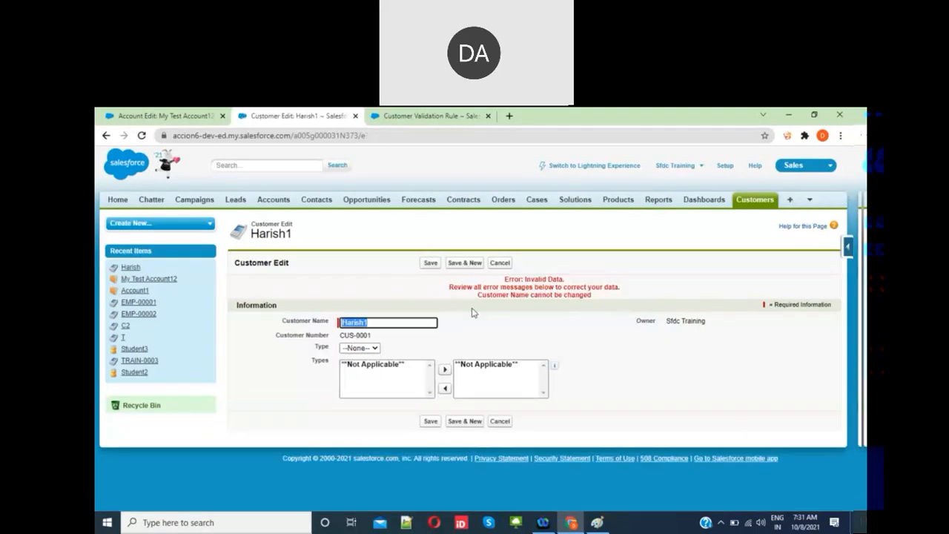
pyautogui.tripleClick(565, 296)
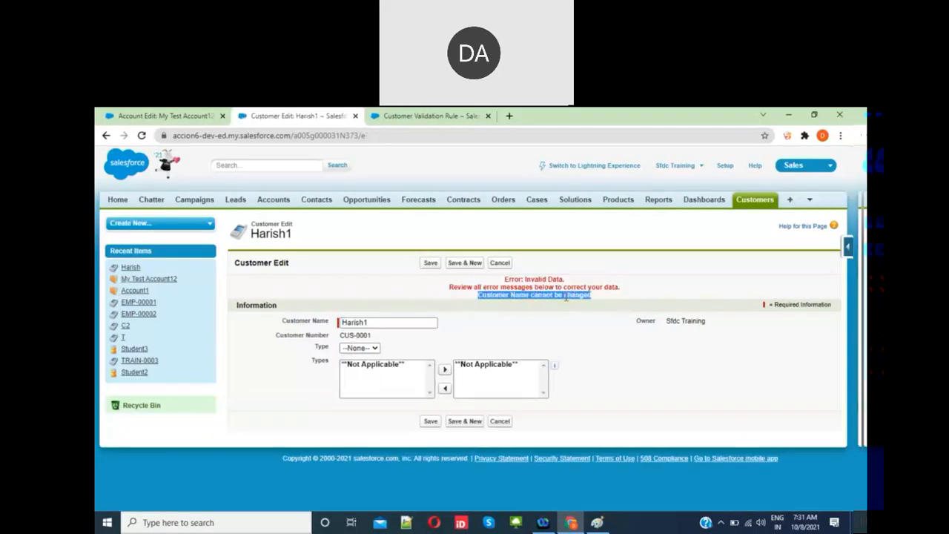
# - Reopen the Validate_Types rule for editing and read the description of the ISCLONE function
pyautogui.click(386, 117)
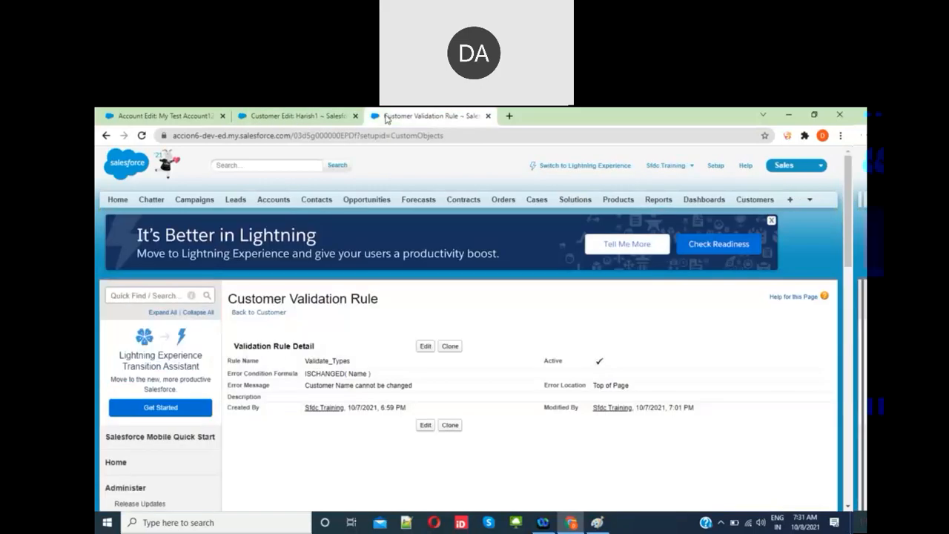
pyautogui.click(422, 347)
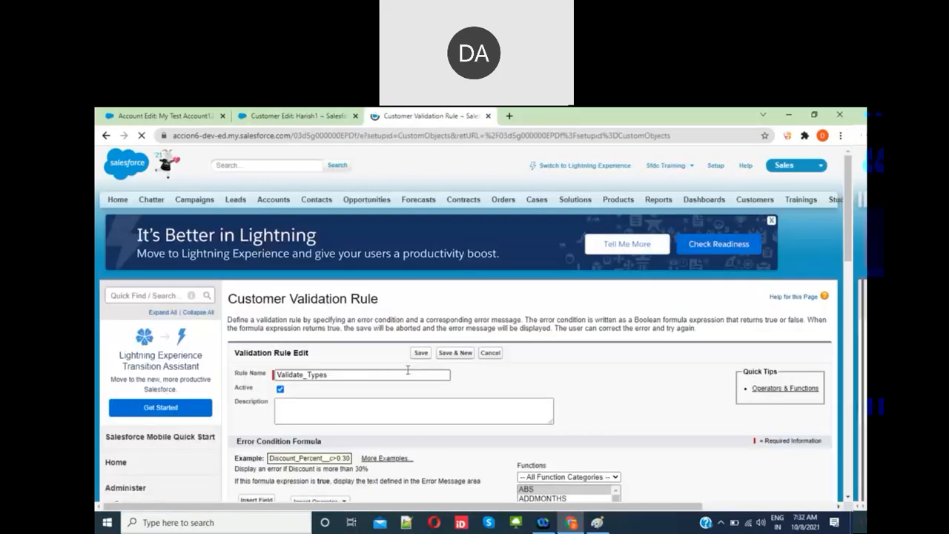
pyautogui.scroll(-3, 408, 367)
pyautogui.click(348, 272)
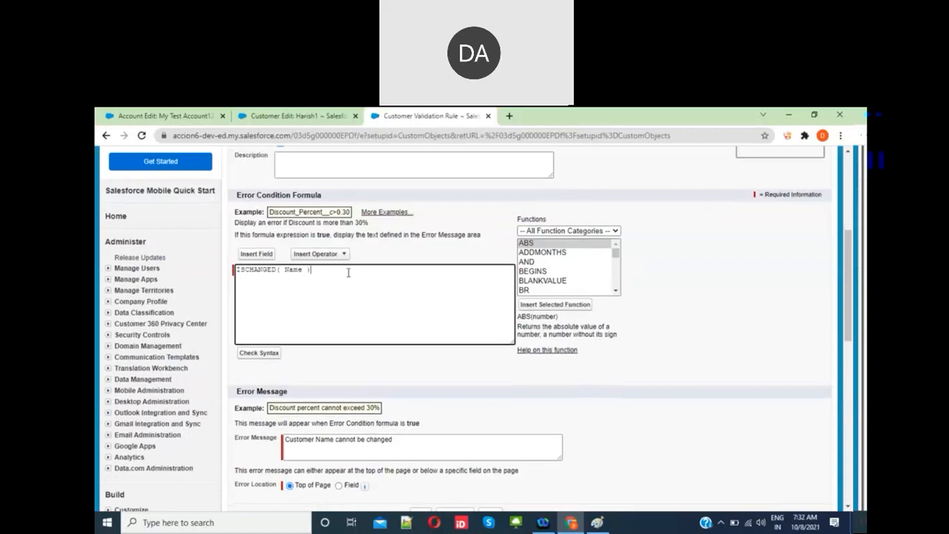
pyautogui.scroll(-3, 583, 278)
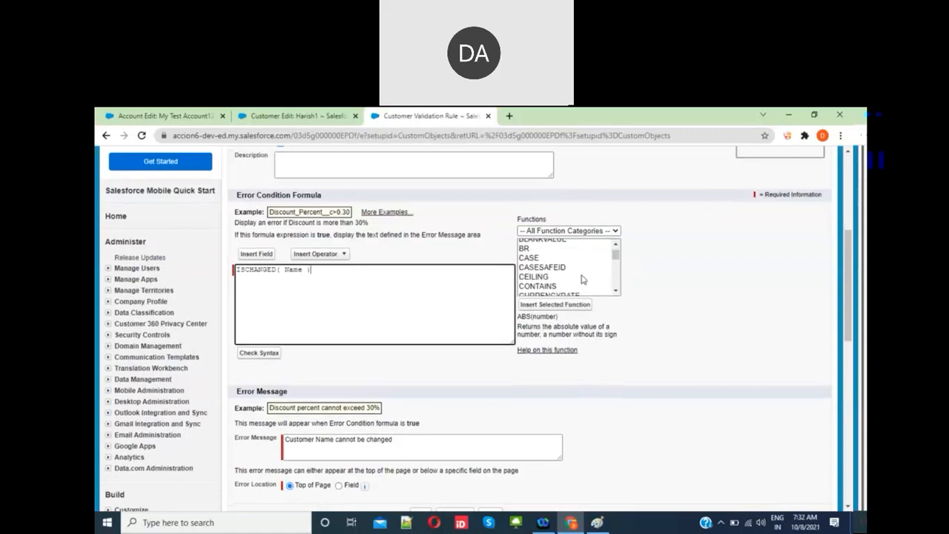
pyautogui.scroll(-4, 583, 279)
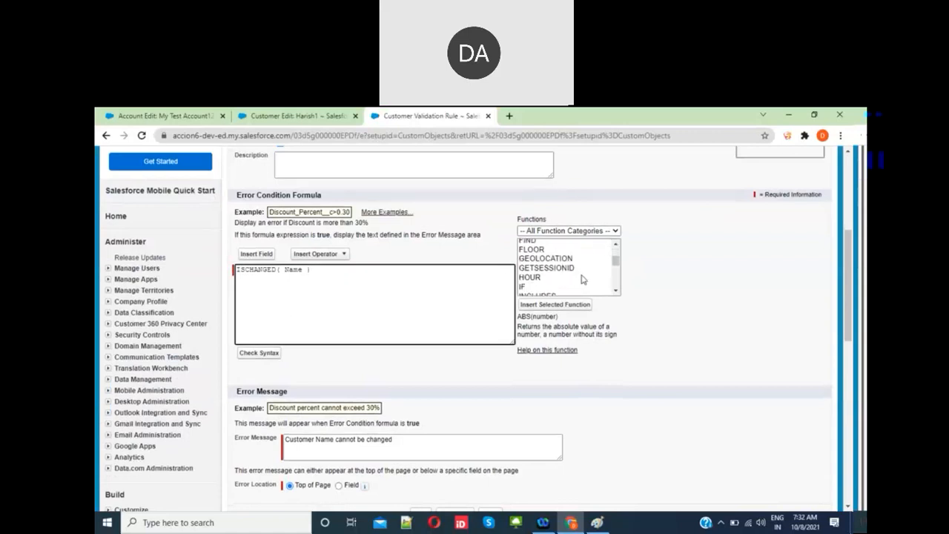
pyautogui.scroll(-3, 583, 279)
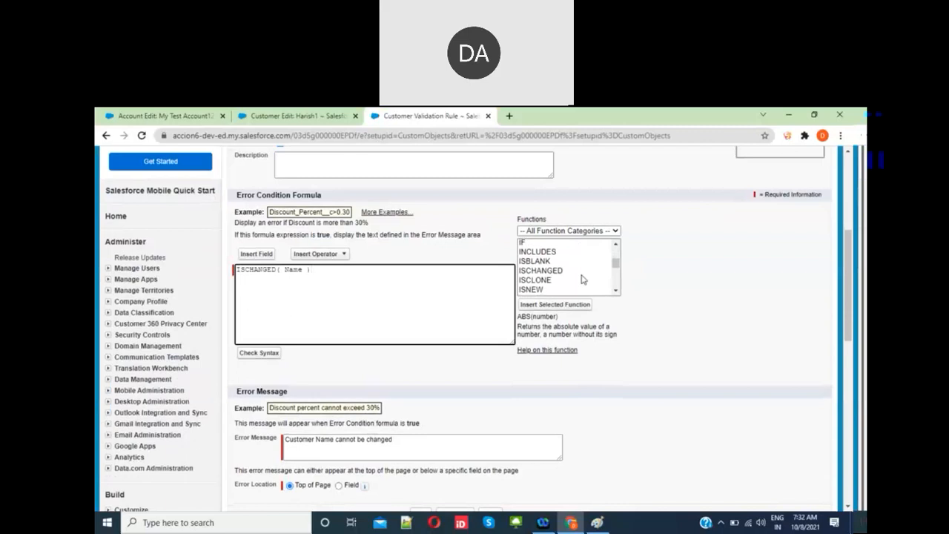
pyautogui.click(551, 281)
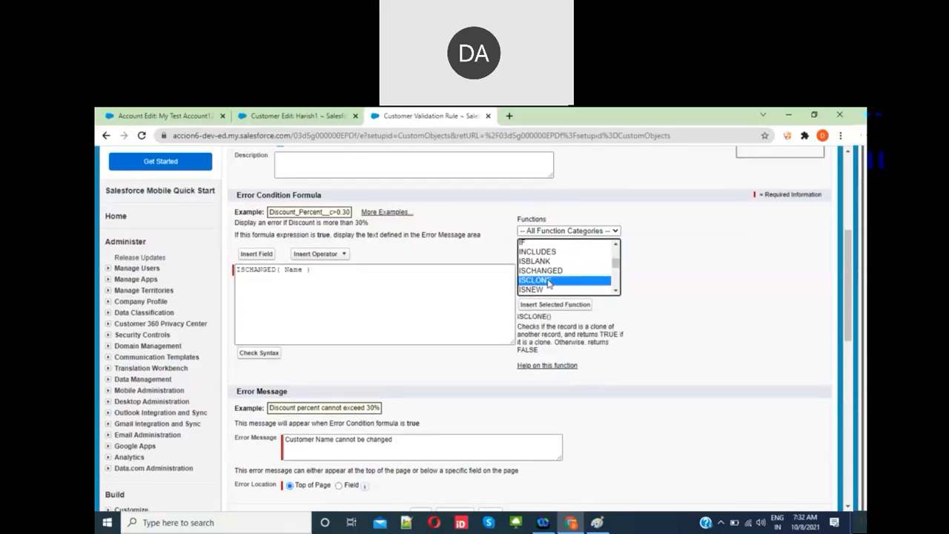
pyautogui.click(343, 295)
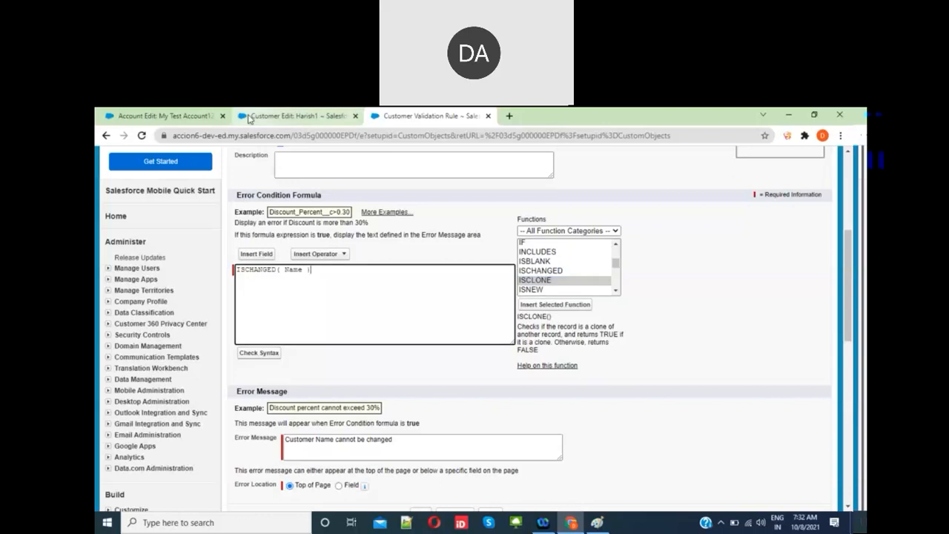
# - Cancel the edit of My Test Account12, look over the actions on its detail page, and return to the validation rule
pyautogui.click(163, 116)
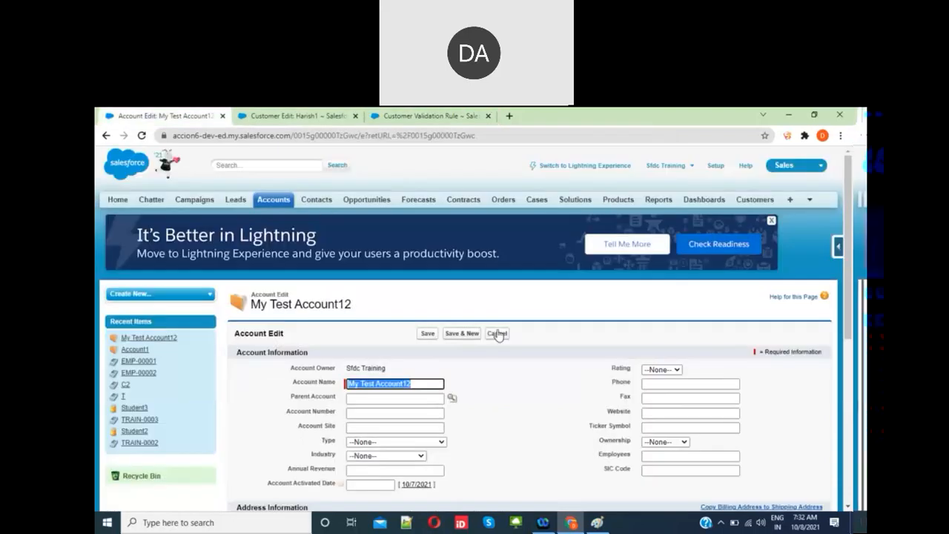
pyautogui.click(497, 333)
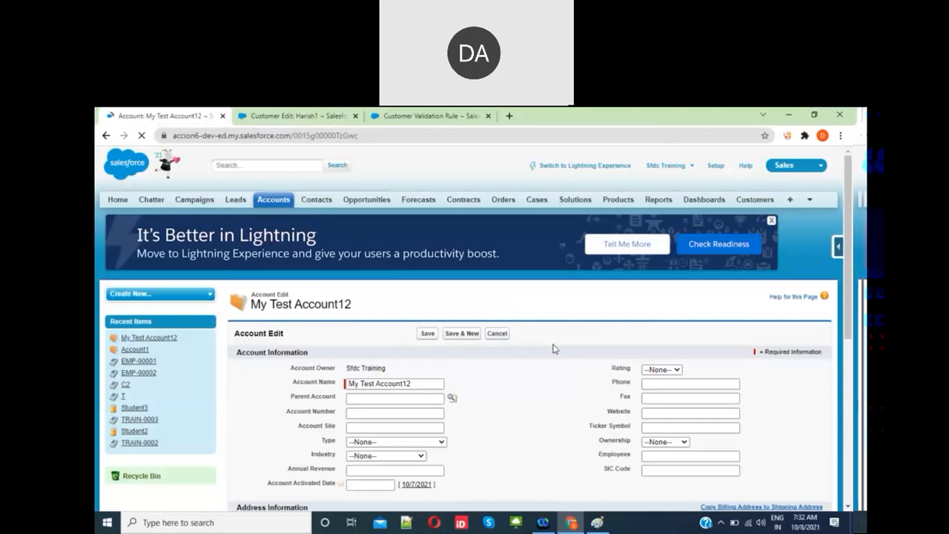
pyautogui.scroll(-3, 427, 406)
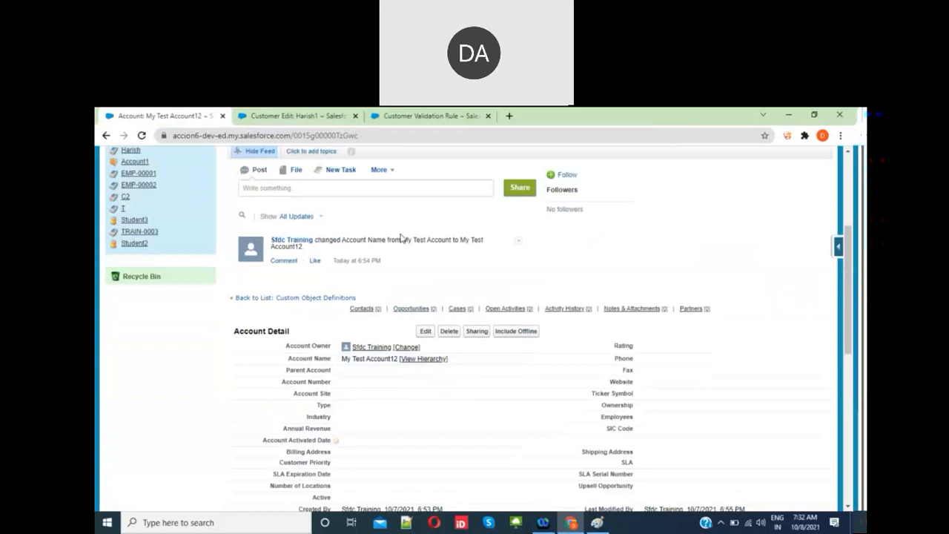
pyautogui.click(382, 121)
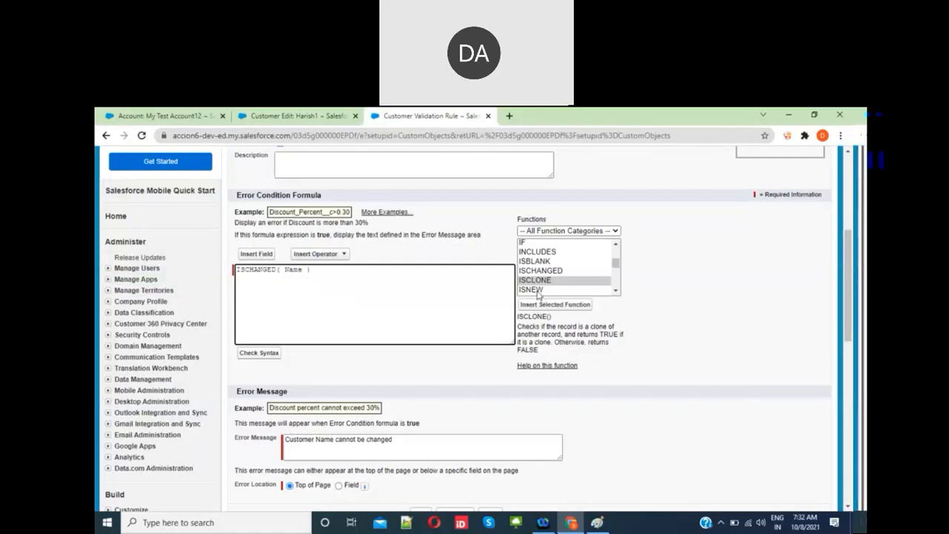
# - Read the description of the ISNEW function and clear the ISCHANGED formula from the rule
pyautogui.click(534, 290)
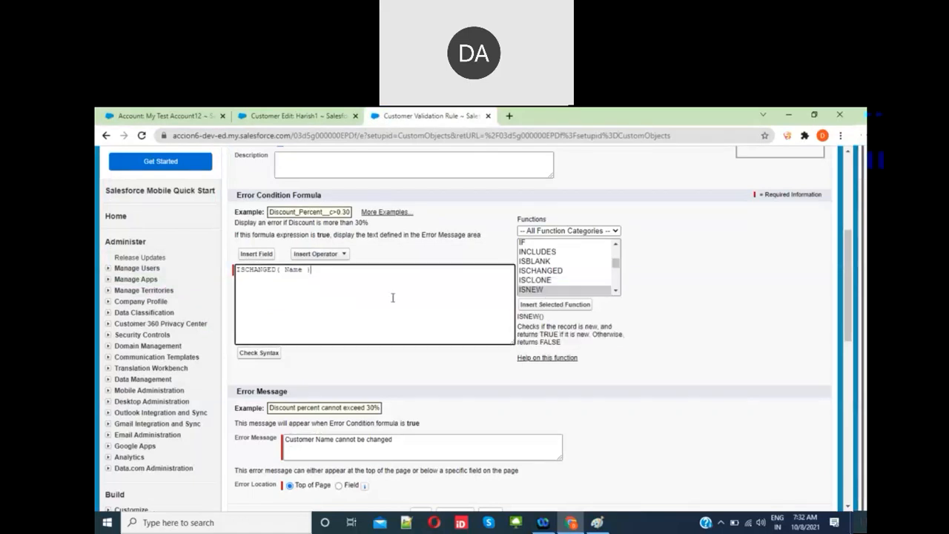
pyautogui.hotkey('ctrl', 'a')
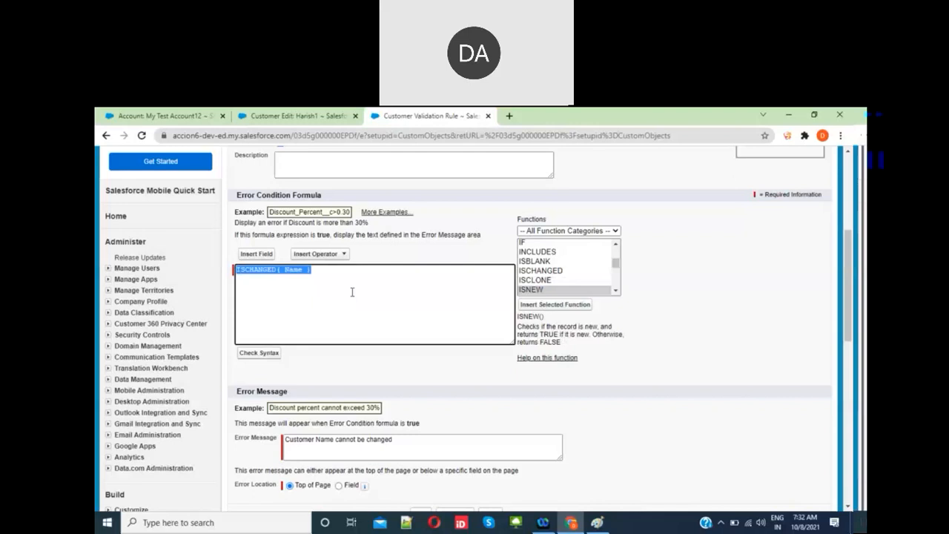
pyautogui.press('Delete')
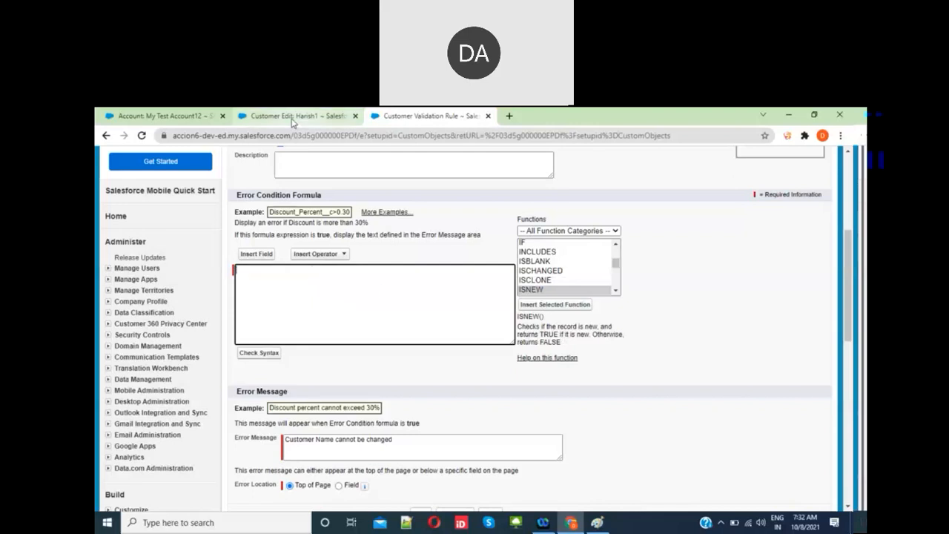
# - Cancel the open customer edit, start a new customer record and look over its Type options
pyautogui.click(253, 121)
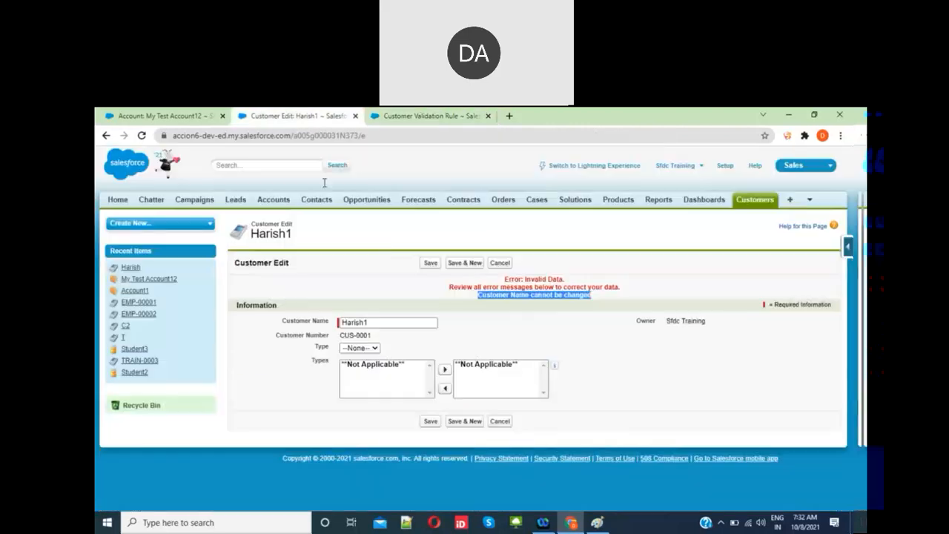
pyautogui.click(498, 266)
pyautogui.click(751, 206)
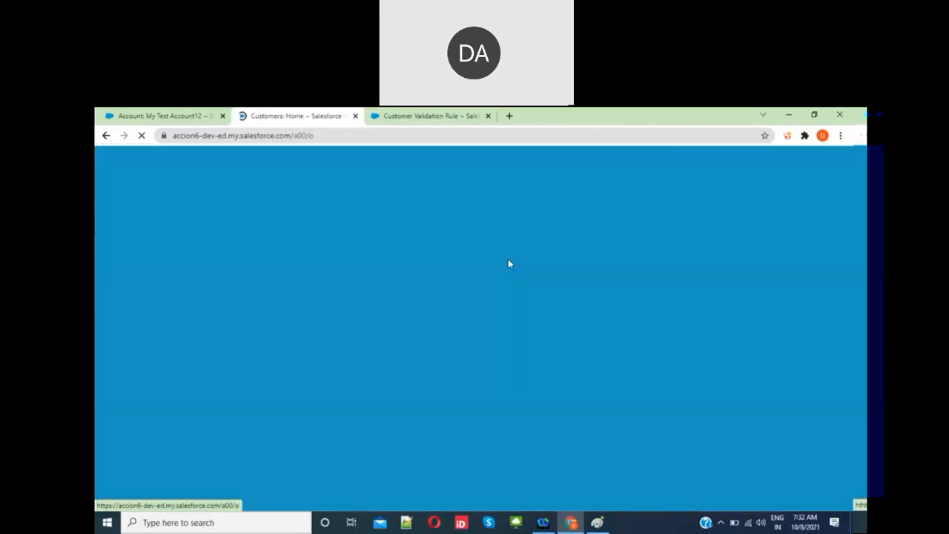
pyautogui.click(427, 285)
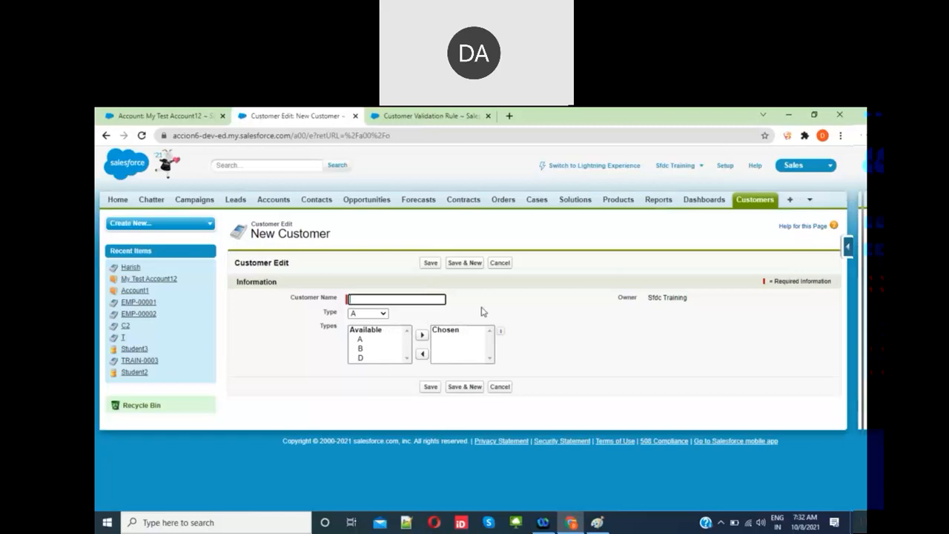
pyautogui.click(383, 315)
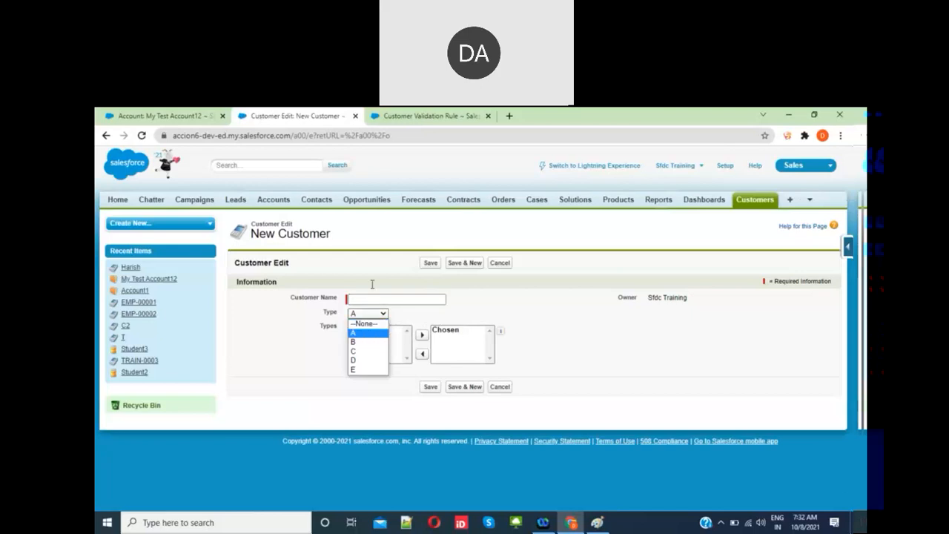
# - Start the validation rule's error condition formula with an AND function containing ISNEW() as its first condition
pyautogui.click(387, 117)
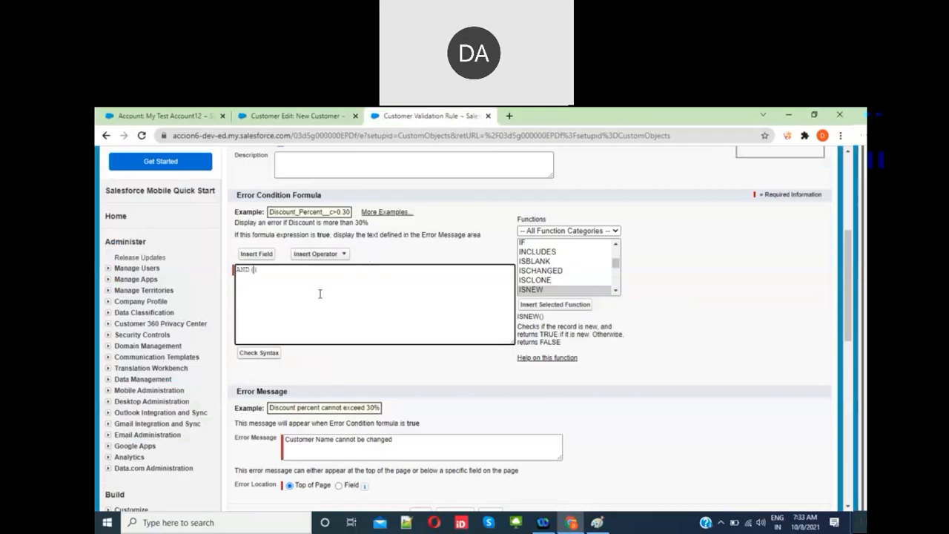
pyautogui.click(537, 290)
pyautogui.click(548, 303)
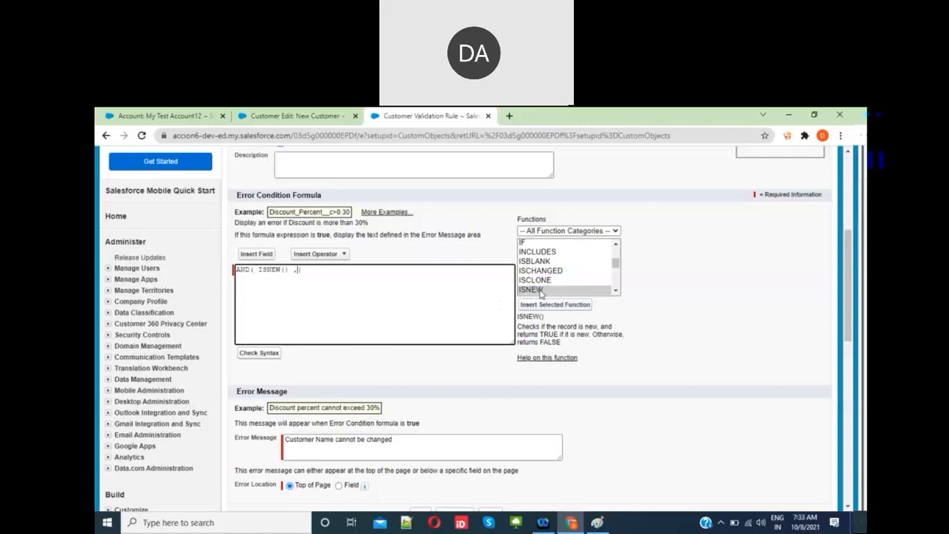
# - Insert the ISPICKVAL function as the second condition inside the AND formula
pyautogui.click(540, 292)
pyautogui.scroll(-1, 540, 294)
pyautogui.press('Down')
pyautogui.press('Down')
pyautogui.press('Down')
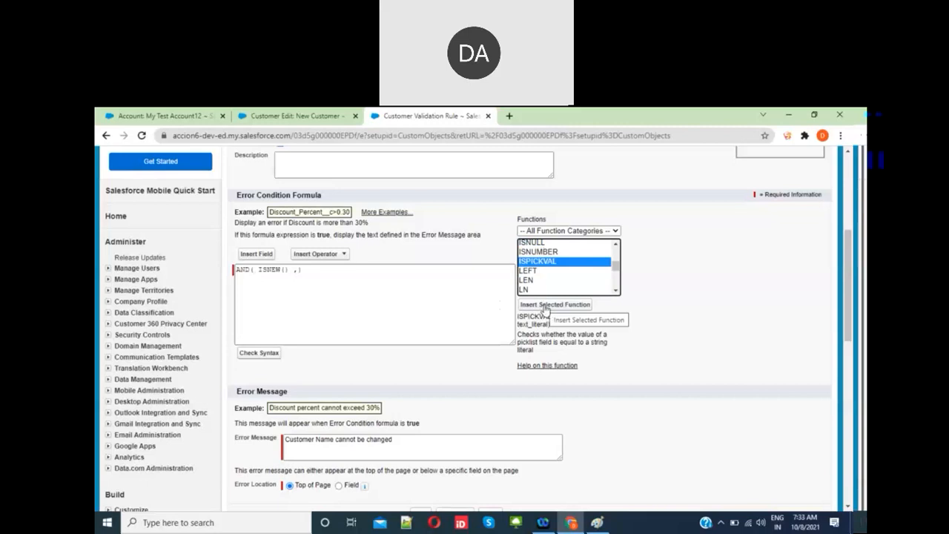
pyautogui.click(545, 305)
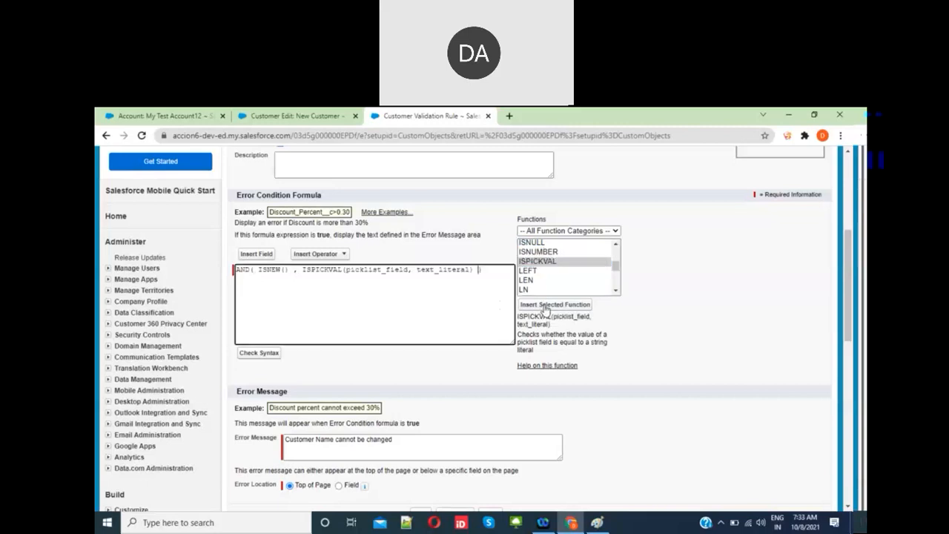
# - Fill in the ISPICKVAL arguments with the field Type__c and the value "A"
pyautogui.doubleClick(388, 271)
pyautogui.press('BackSpace')
pyautogui.write('Type__c')
pyautogui.doubleClick(399, 271)
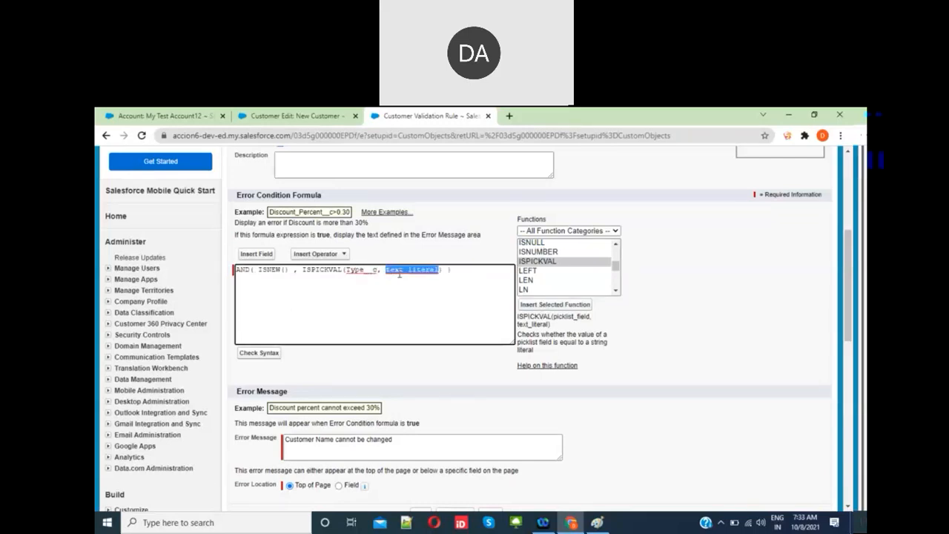
pyautogui.press('BackSpace')
pyautogui.write('A')
# - Replace the error message with "New Customers Type should not be 'A'" and check it against the formula
pyautogui.tripleClick(400, 448)
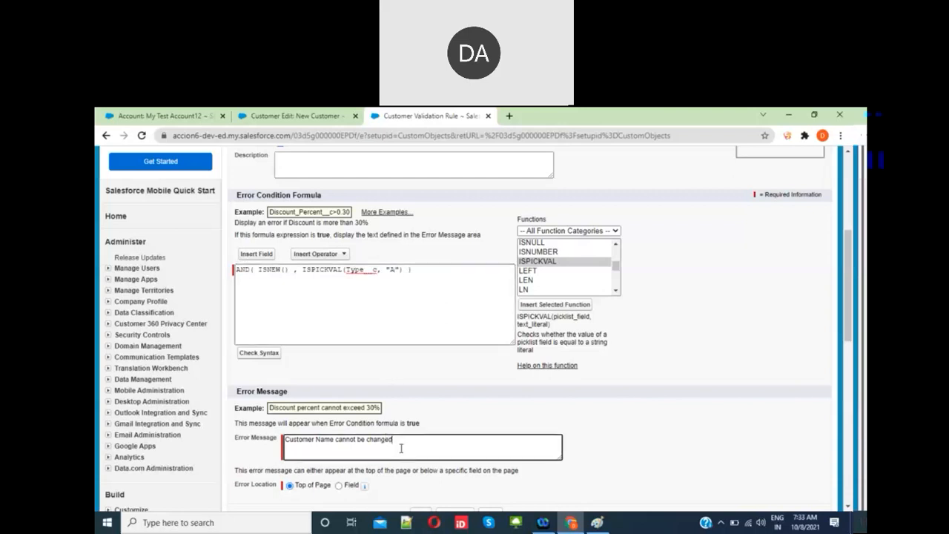
pyautogui.write("New Customers Type should not be 'A")
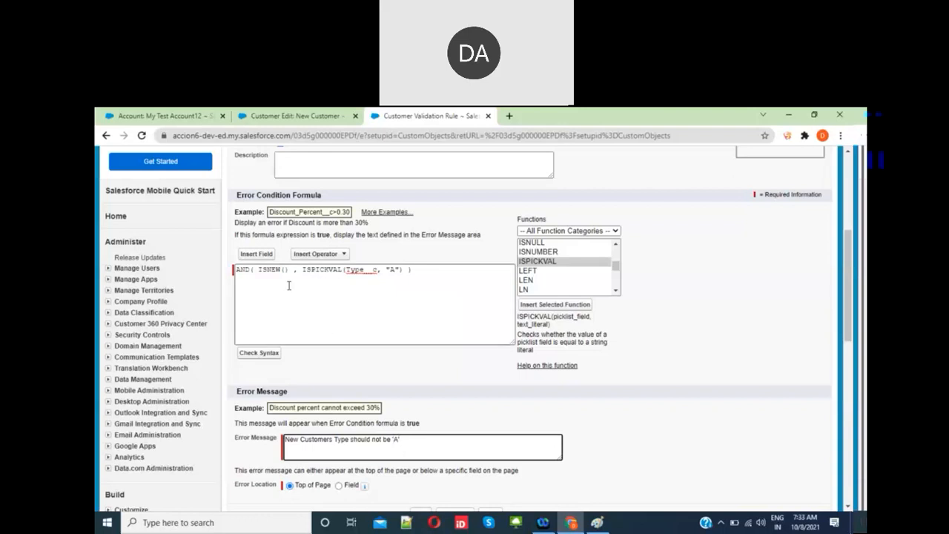
pyautogui.moveTo(431, 270); pyautogui.dragTo(234, 276)
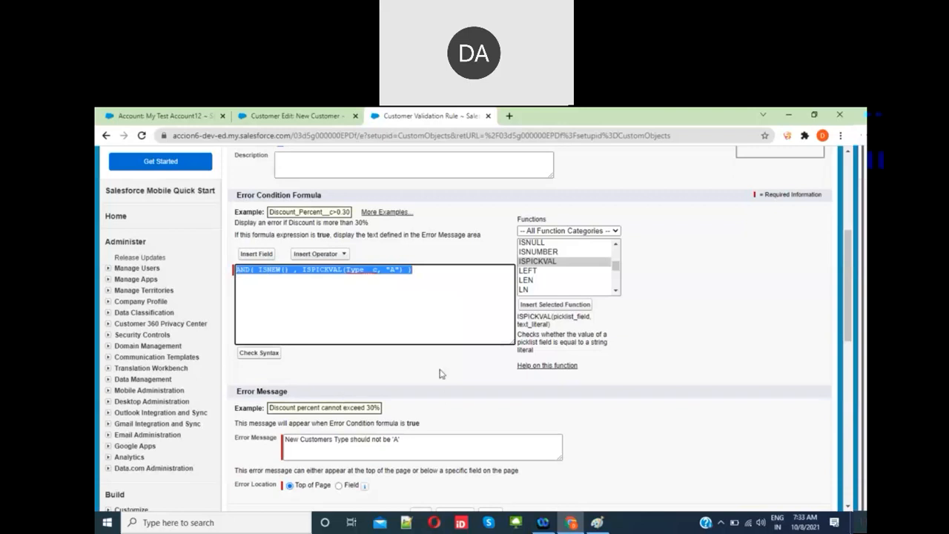
pyautogui.click(426, 290)
pyautogui.moveTo(421, 271); pyautogui.dragTo(235, 265)
pyautogui.click(403, 448)
pyautogui.write("'")
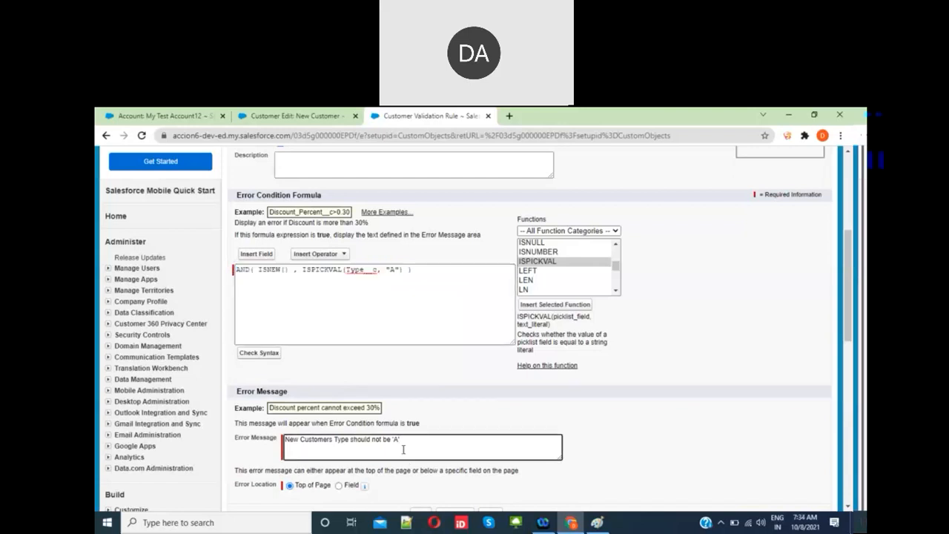
# - Review the ISNEW and ISPICKVAL conditions in the formula and save the validation rule
pyautogui.click(274, 270)
pyautogui.doubleClick(275, 269)
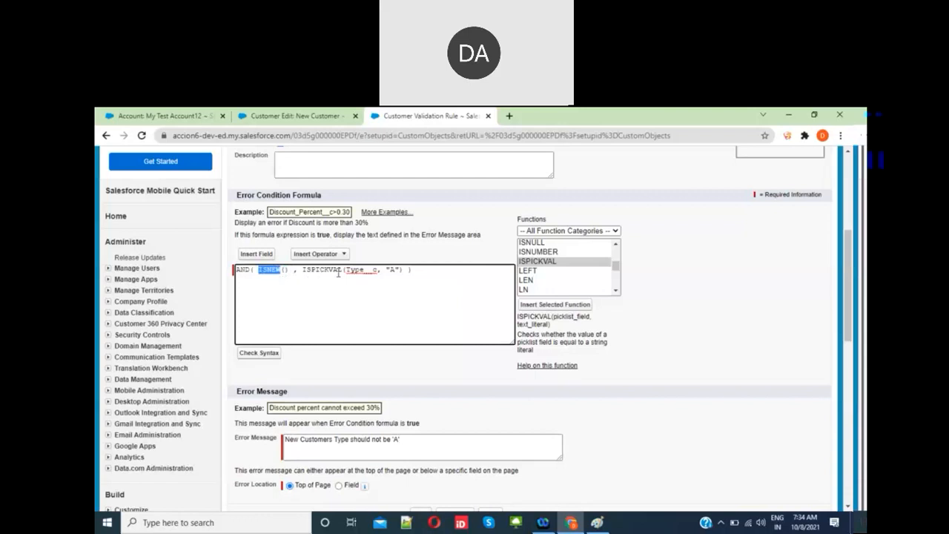
pyautogui.click(395, 270)
pyautogui.moveTo(260, 270); pyautogui.dragTo(280, 269)
pyautogui.click(393, 271)
pyautogui.click(359, 305)
pyautogui.scroll(-2, 399, 292)
pyautogui.click(420, 430)
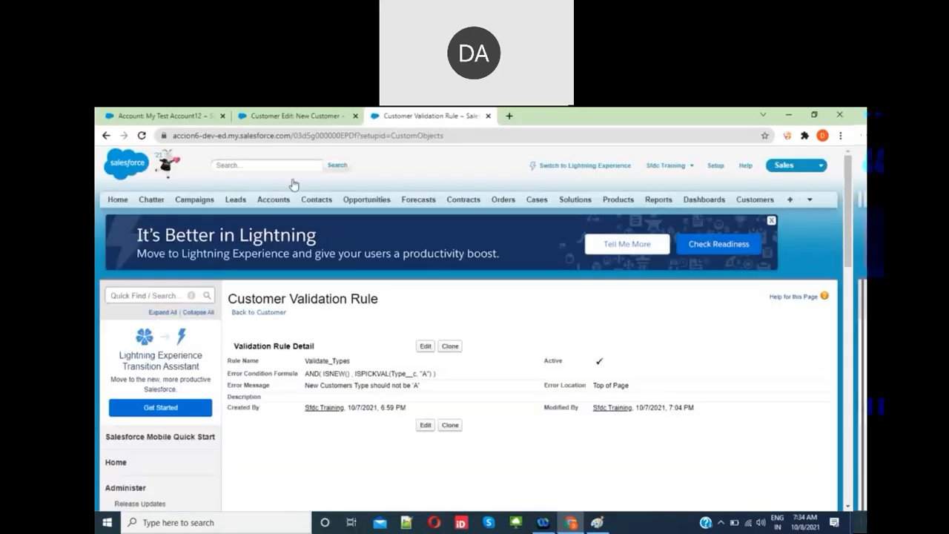
# - Test the rule by entering "Na" as the new customer's name, keeping Type A, and trying to save
pyautogui.click(269, 117)
pyautogui.click(396, 299)
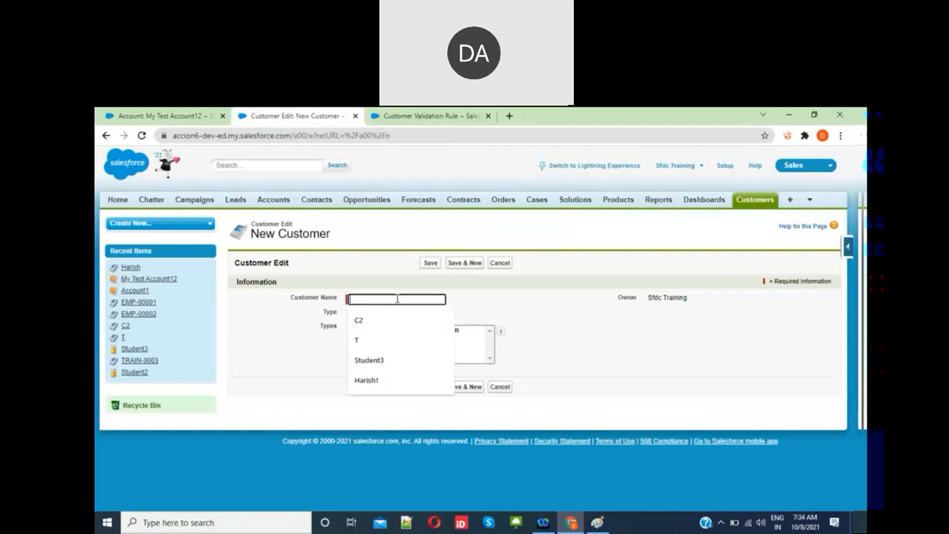
pyautogui.write('Na')
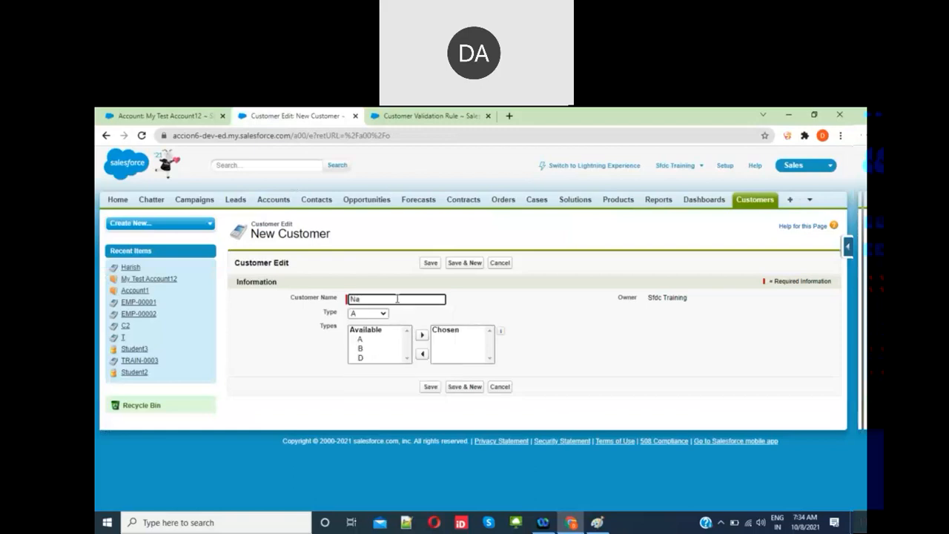
pyautogui.click(430, 263)
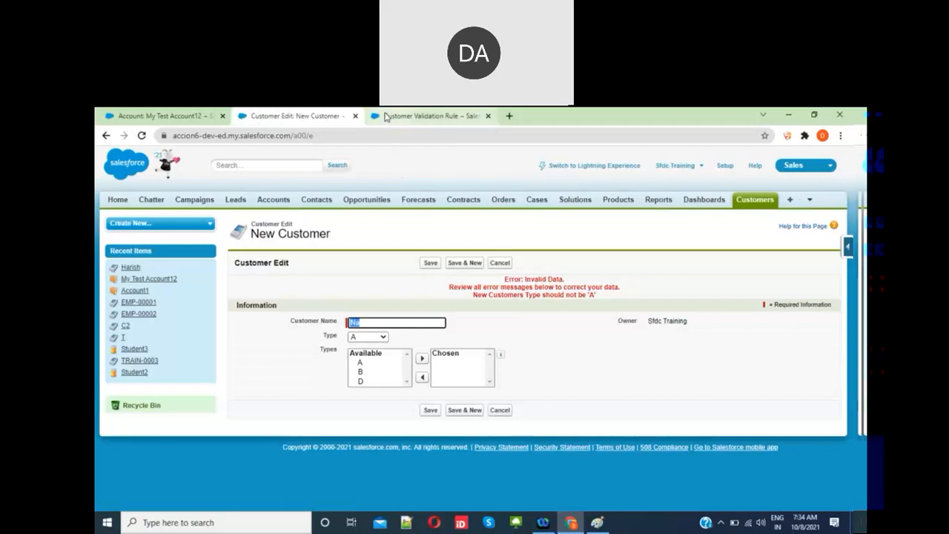
# - Reopen the Validate_Types rule for editing, copy its error condition formula and clear the formula field
pyautogui.click(386, 117)
pyautogui.click(425, 346)
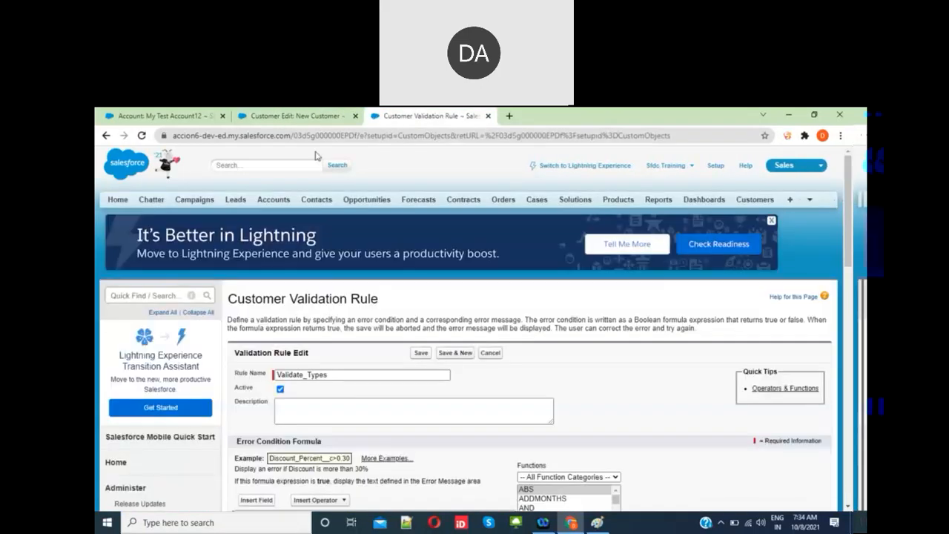
pyautogui.click(295, 117)
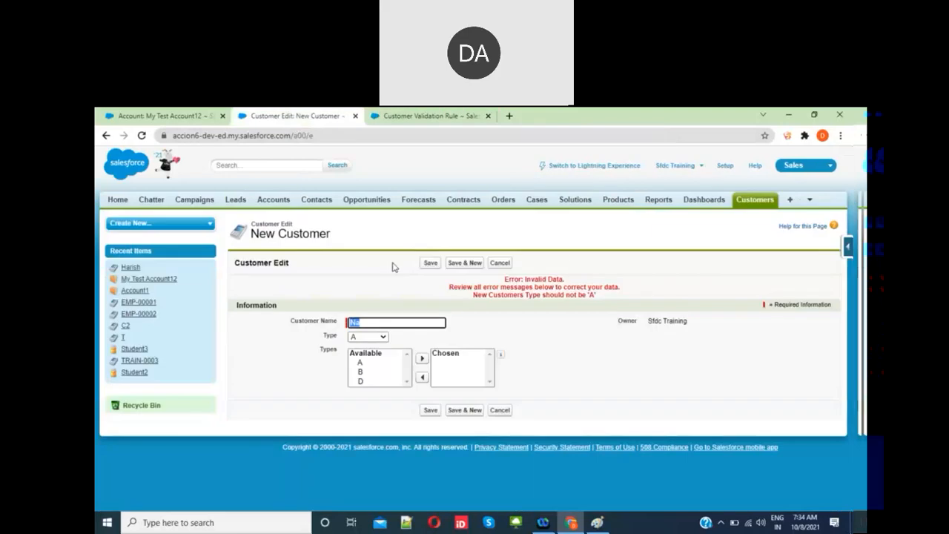
pyautogui.click(389, 119)
pyautogui.scroll(-3, 453, 379)
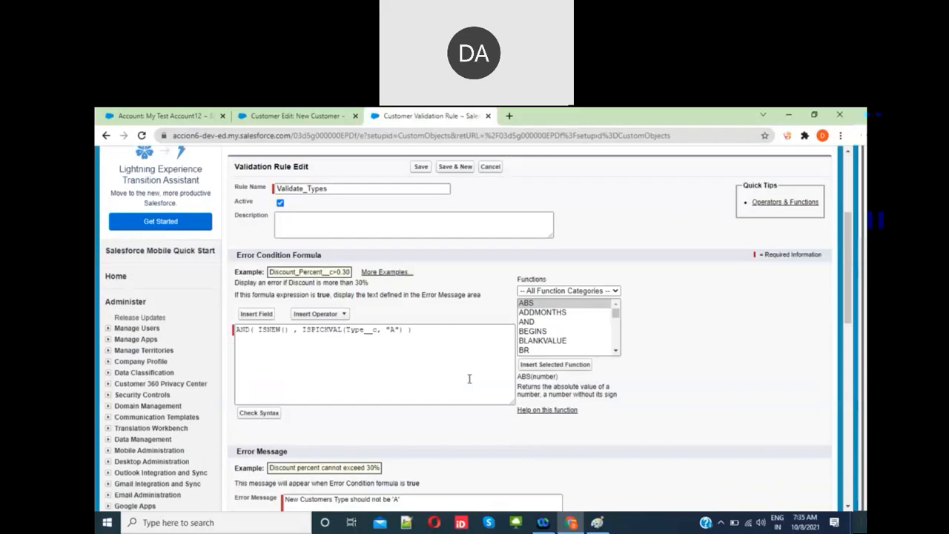
pyautogui.scroll(-3, 433, 373)
pyautogui.scroll(3, 433, 373)
pyautogui.tripleClick(446, 371)
pyautogui.hotkey('ctrl', 'c')
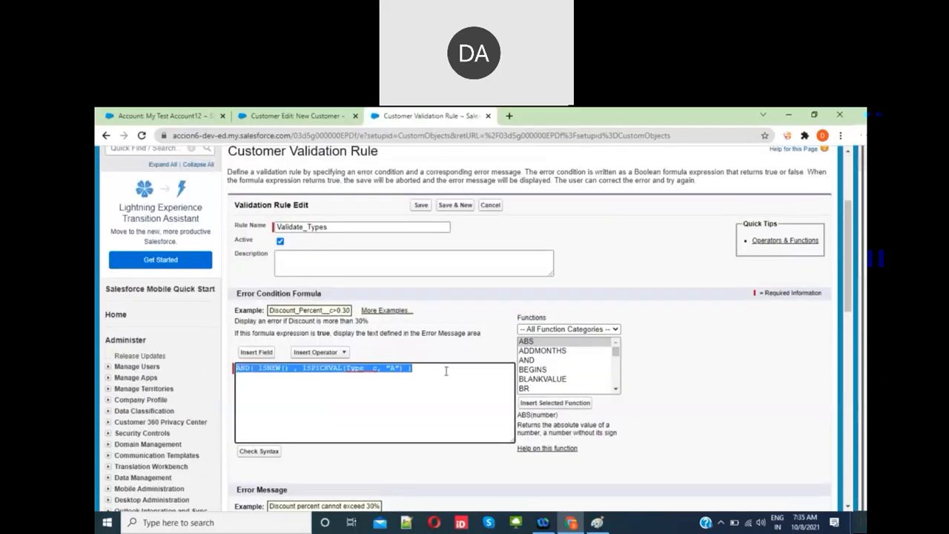
pyautogui.press('BackSpace')
# - Read the descriptions of the ISNULL, ISNUMBER and ISPICKVAL functions in the function list
pyautogui.click(567, 379)
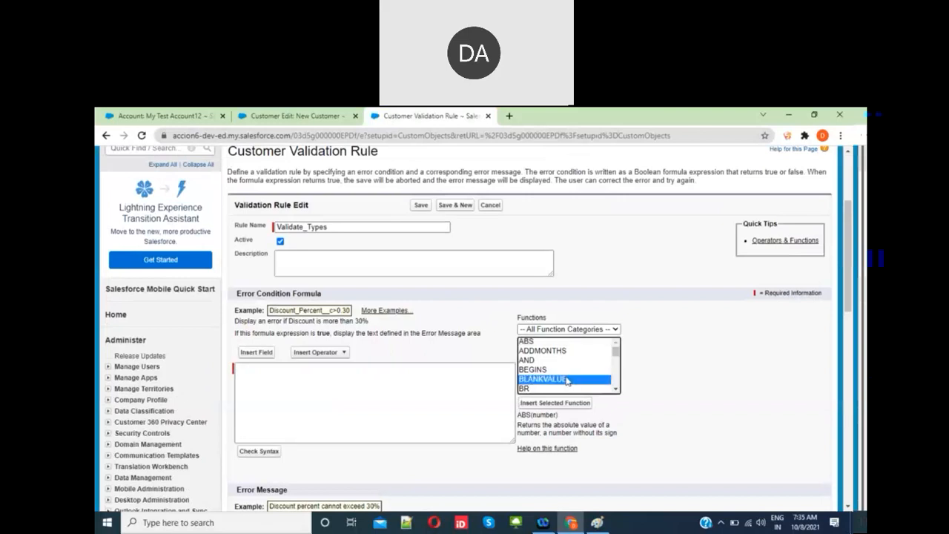
pyautogui.scroll(-5, 568, 379)
pyautogui.scroll(-3, 567, 382)
pyautogui.scroll(-2, 568, 380)
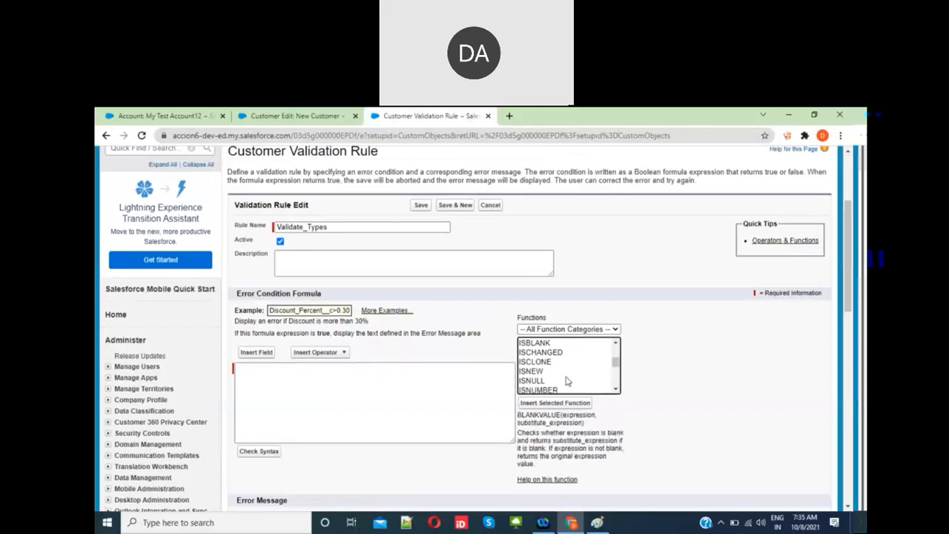
pyautogui.click(541, 370)
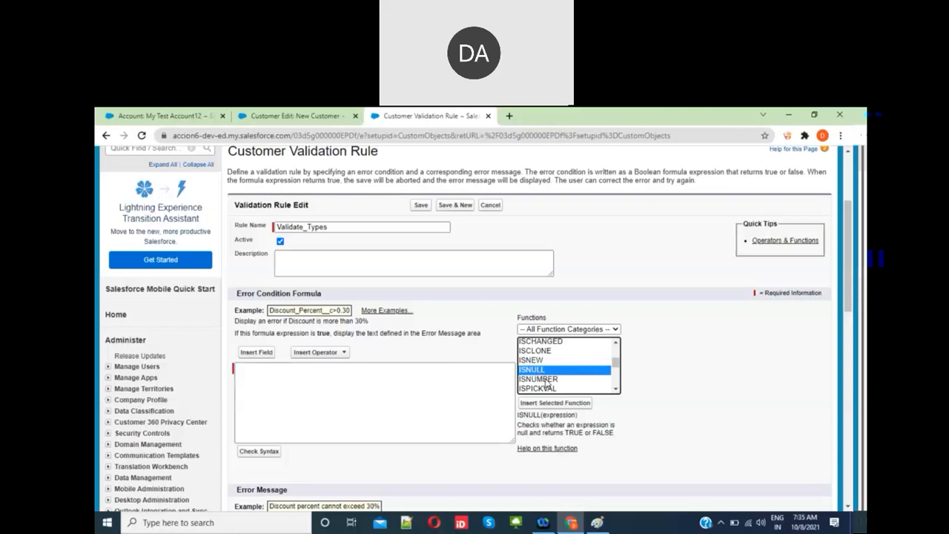
pyautogui.click(548, 380)
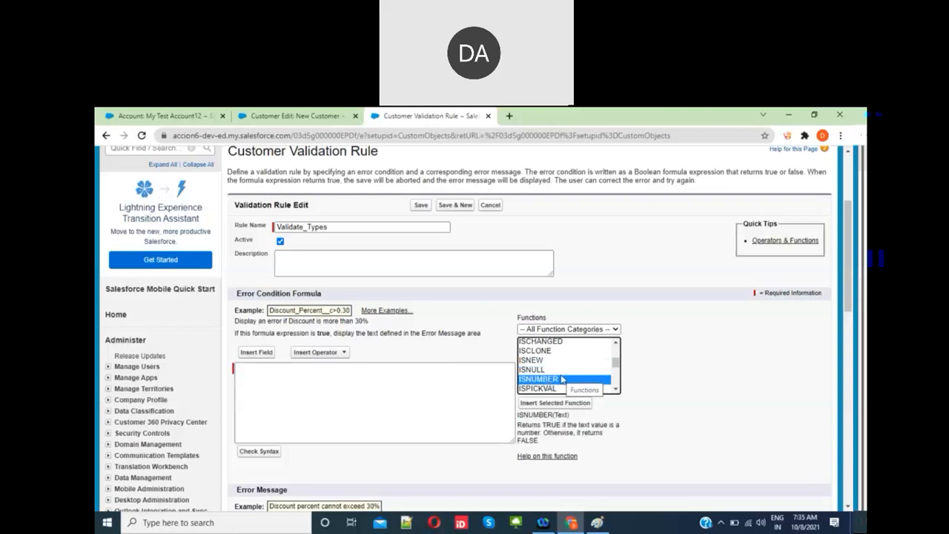
pyautogui.scroll(-2, 561, 375)
pyautogui.click(547, 360)
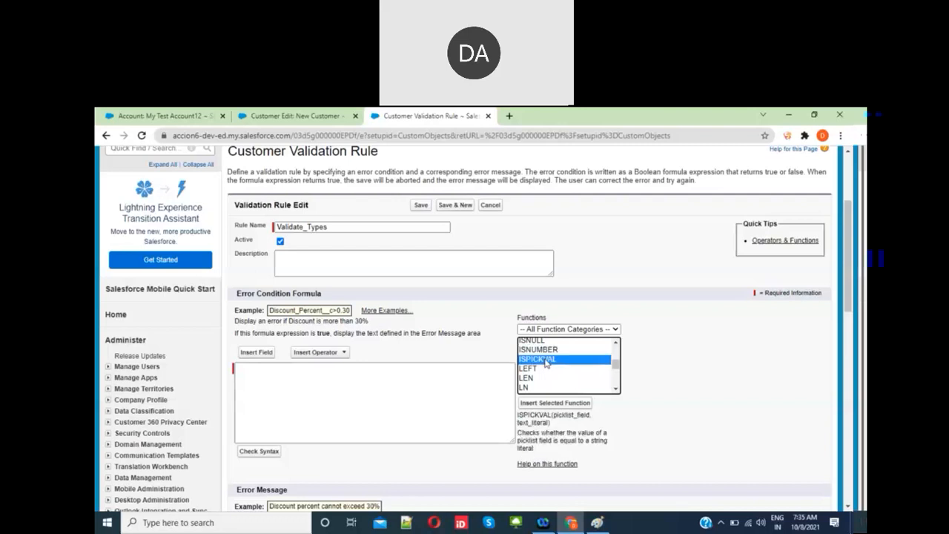
# - Browse further through the function list and read the description of the NOT function
pyautogui.scroll(-3, 565, 370)
pyautogui.scroll(-4, 570, 378)
pyautogui.scroll(-4, 570, 379)
pyautogui.scroll(-1, 571, 378)
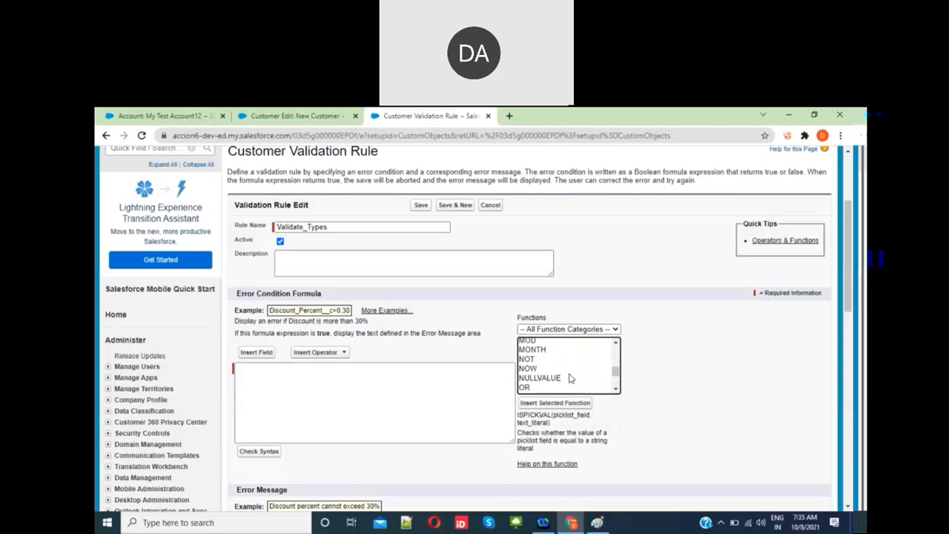
pyautogui.click(527, 360)
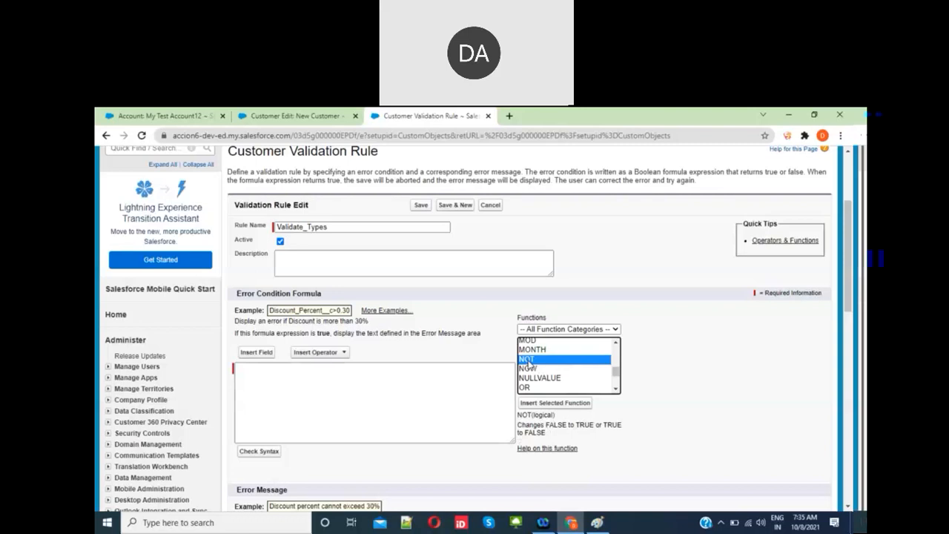
# - Paste the copied formula back and wrap its ISPICKVAL condition in NOT, giving AND( ISNEW() , NOT(ISPICKVAL(Type__c, "A")) )
pyautogui.click(383, 397)
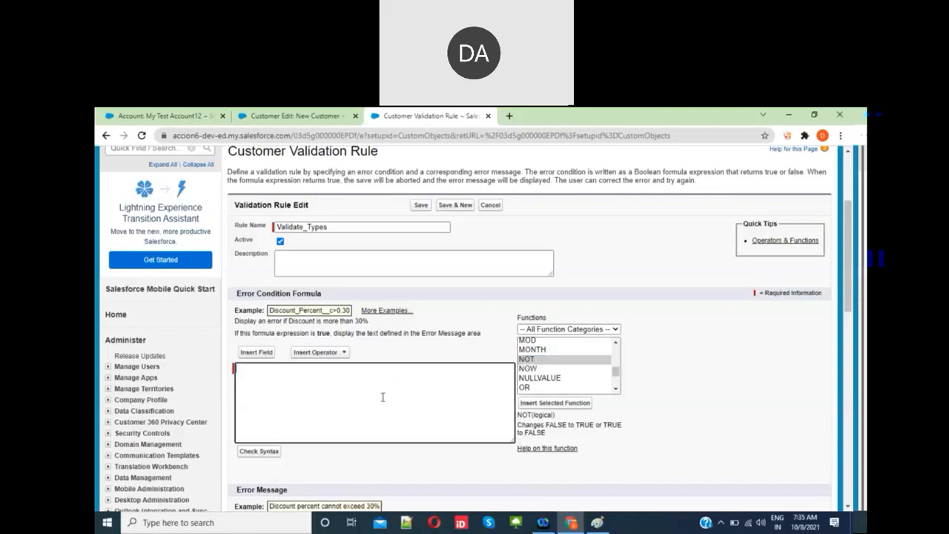
pyautogui.hotkey('ctrl', 'v')
pyautogui.hotkey('ctrl', 'a')
pyautogui.click(383, 396)
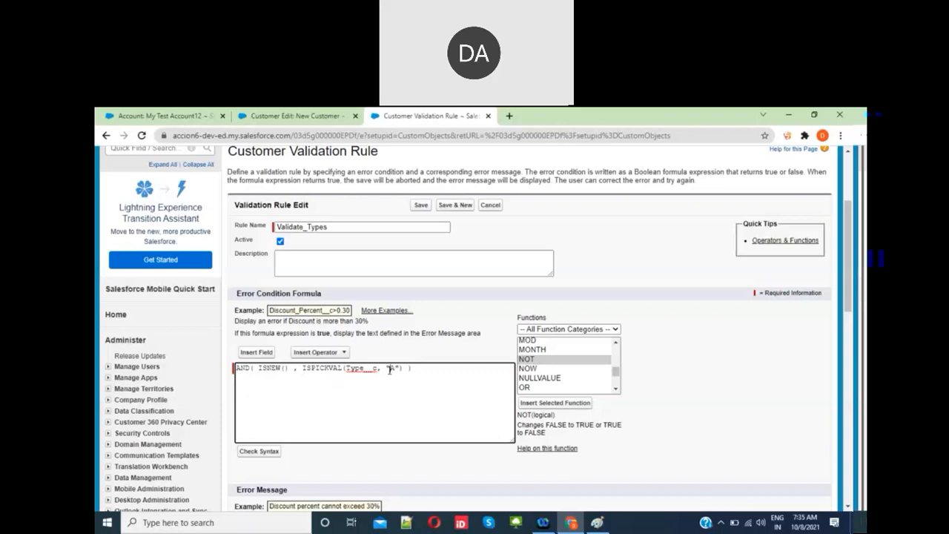
pyautogui.click(303, 369)
pyautogui.write('NOT(')
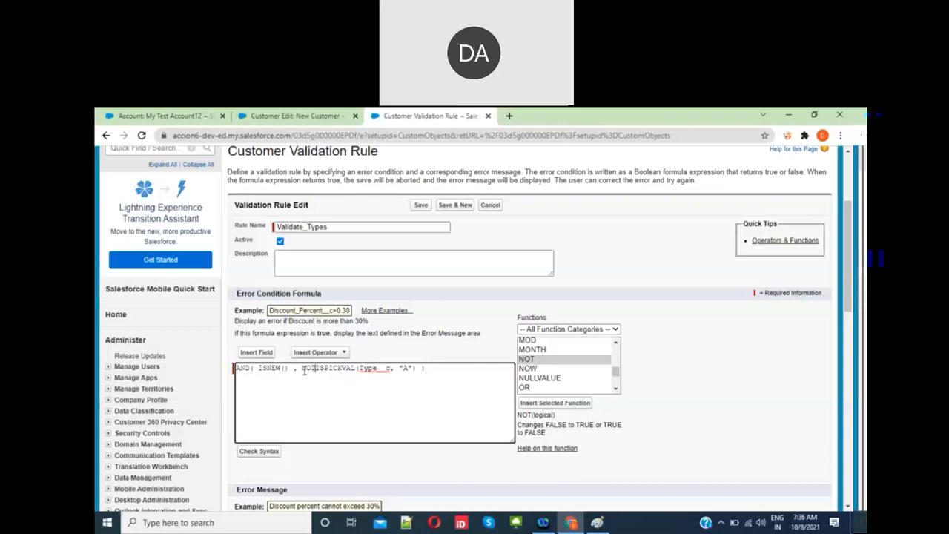
pyautogui.click(419, 368)
pyautogui.write(')')
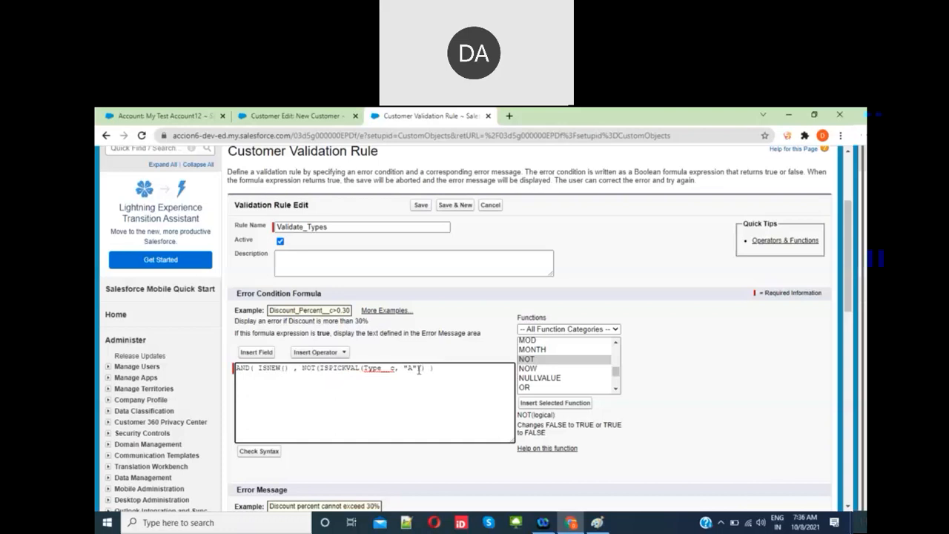
# - Change the error message to "New Customers Type should be 'A' only" and save the validation rule
pyautogui.scroll(-3, 416, 370)
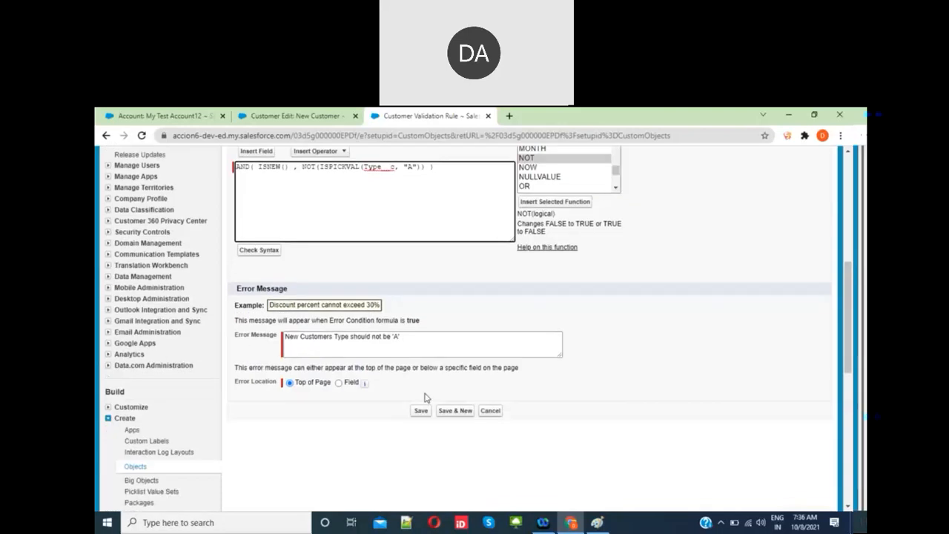
pyautogui.click(383, 337)
pyautogui.press('BackSpace')
pyautogui.press('BackSpace')
pyautogui.press('BackSpace')
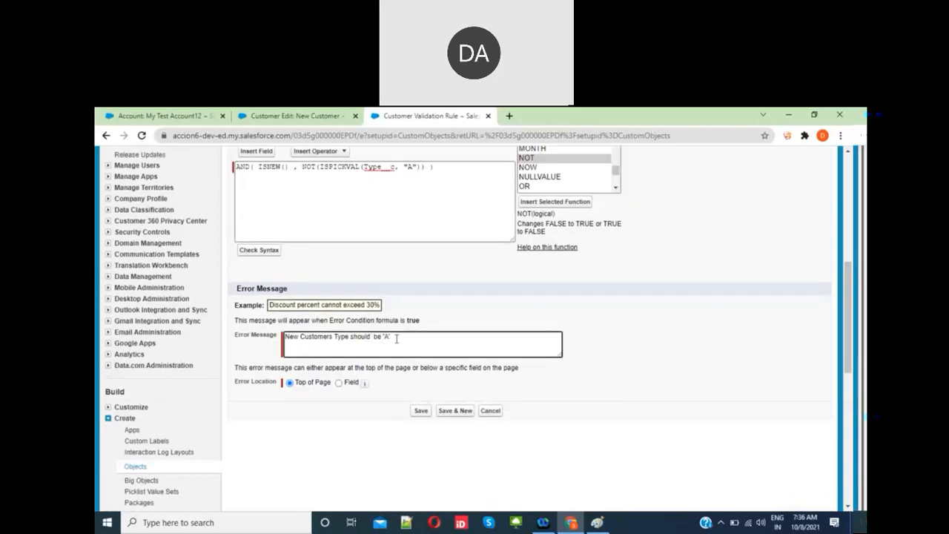
pyautogui.write('only')
pyautogui.scroll(1, 297, 222)
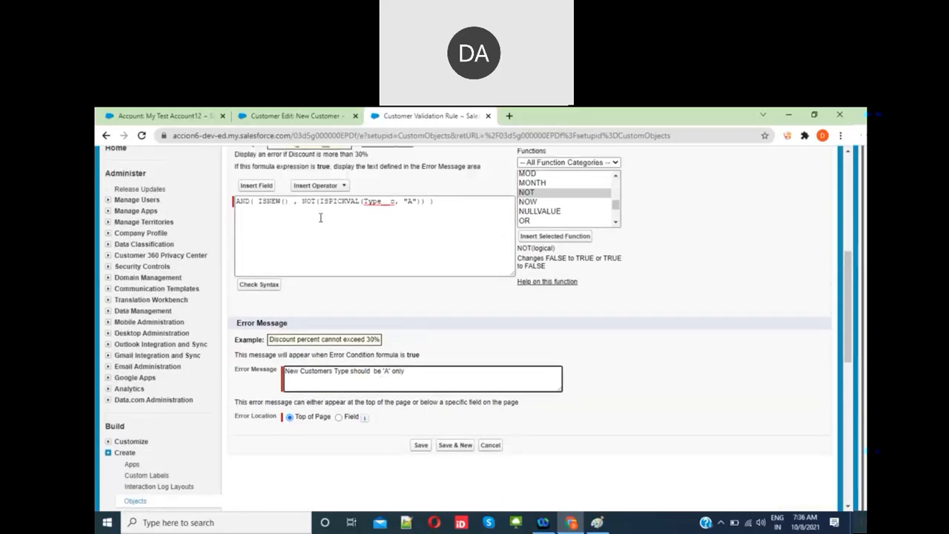
pyautogui.click(279, 201)
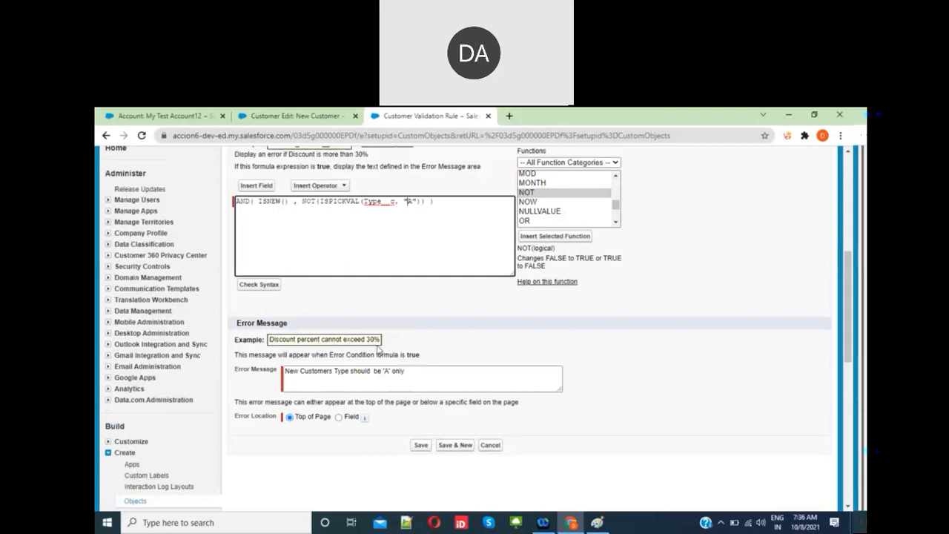
pyautogui.click(420, 445)
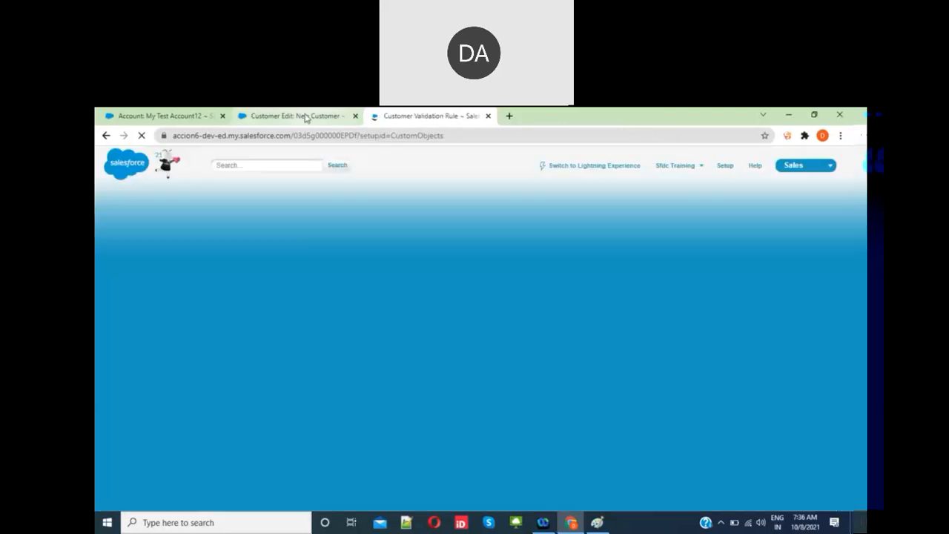
# - Test the rule on the new customer form by setting Type to B and trying to save
pyautogui.click(307, 119)
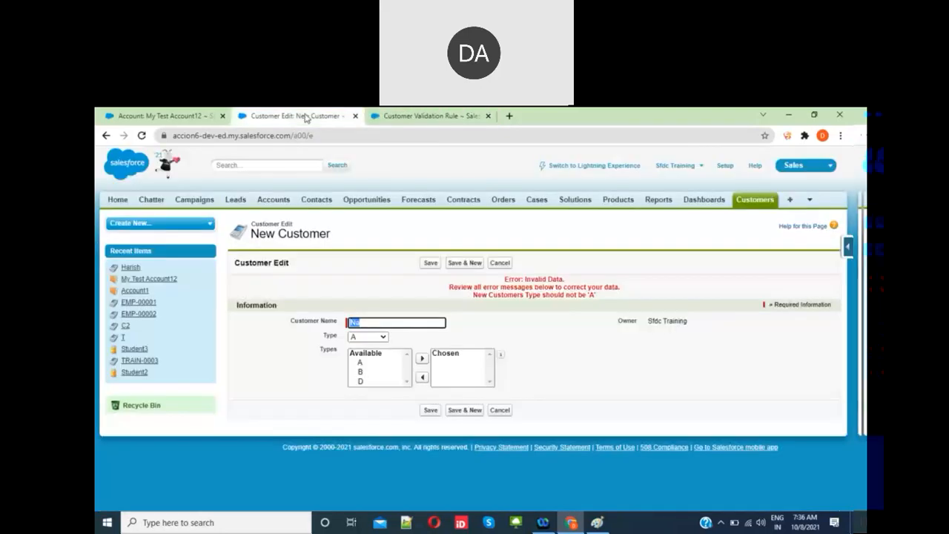
pyautogui.click(378, 336)
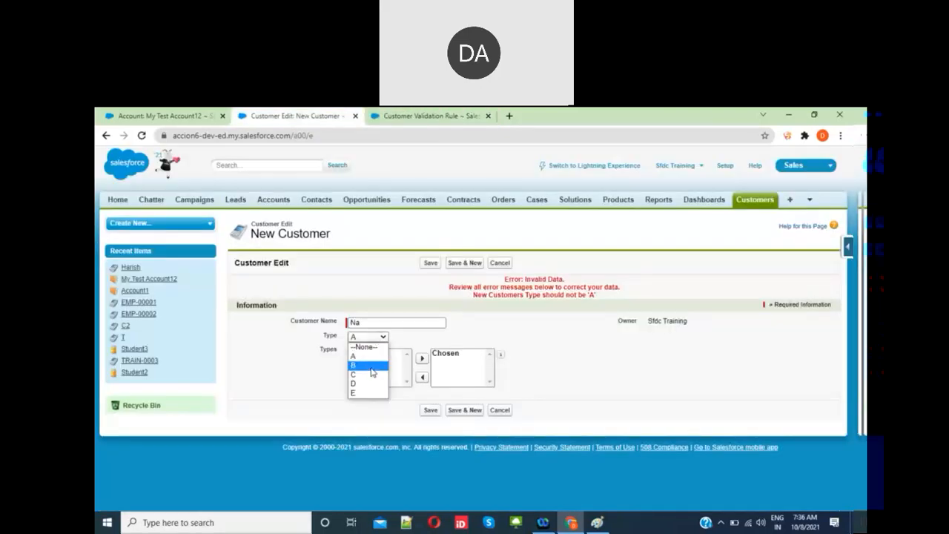
pyautogui.click(373, 371)
pyautogui.click(427, 264)
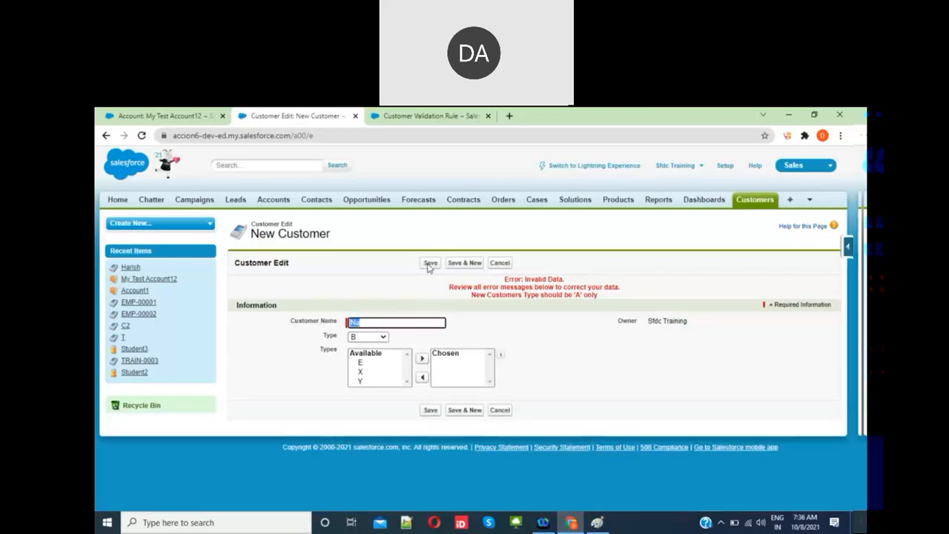
# - Reopen the Validate_Types rule for editing and read the description of the OR function in the function list
pyautogui.click(393, 120)
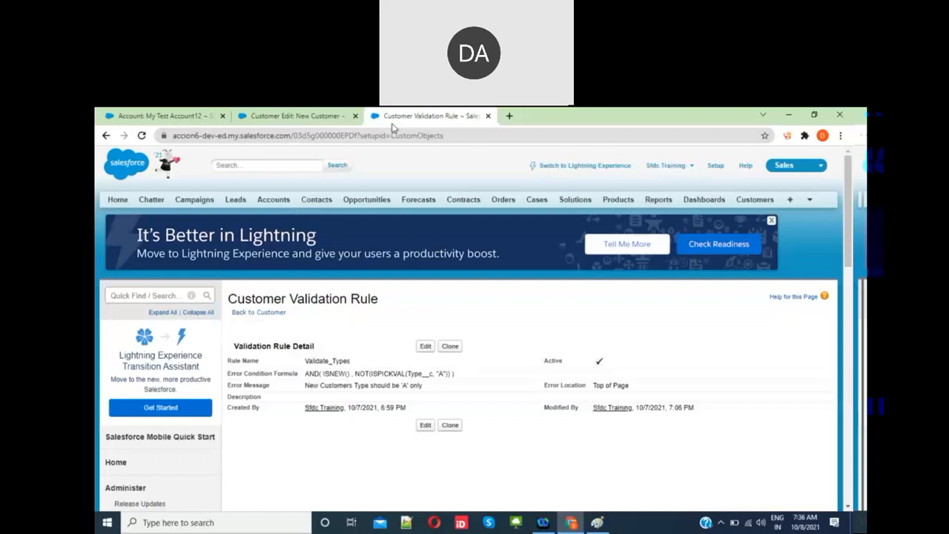
pyautogui.click(426, 347)
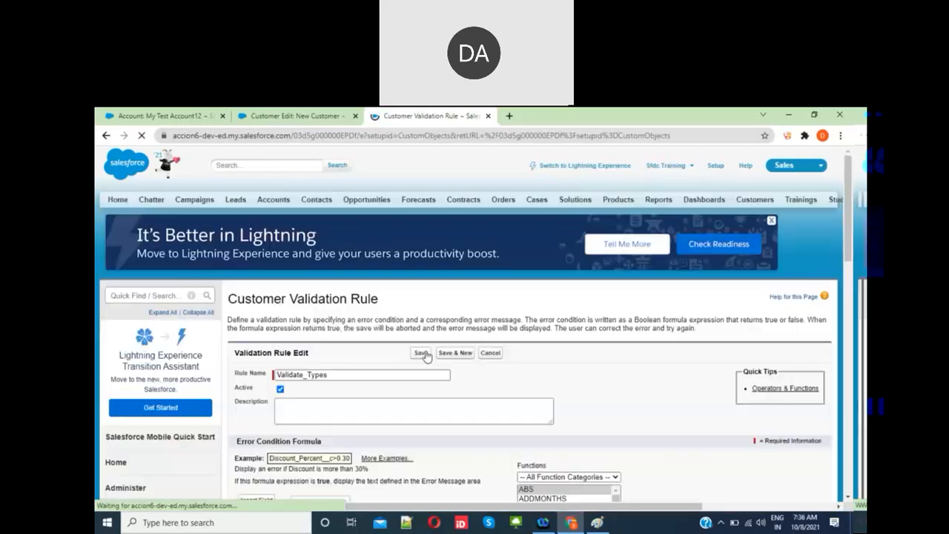
pyautogui.scroll(-3, 489, 341)
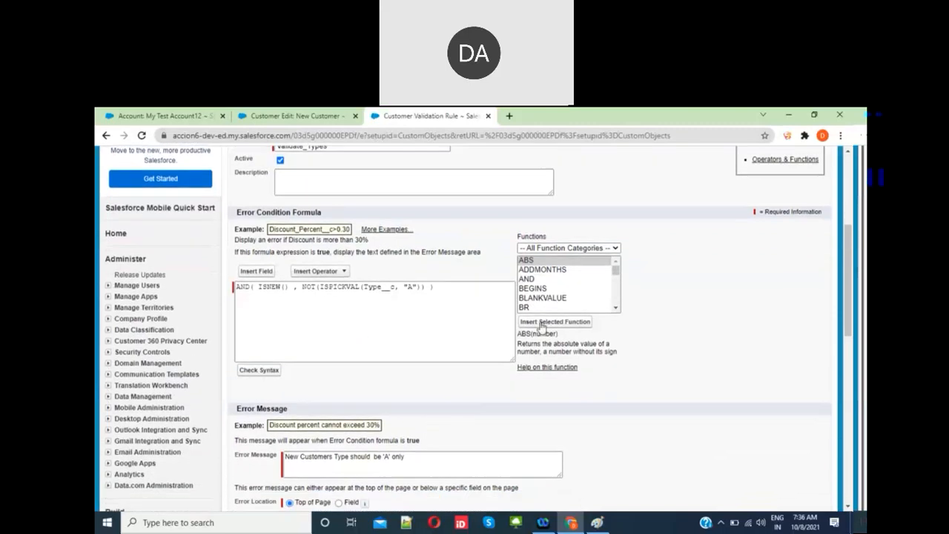
pyautogui.scroll(-8, 548, 303)
pyautogui.scroll(-5, 547, 303)
pyautogui.scroll(-6, 547, 306)
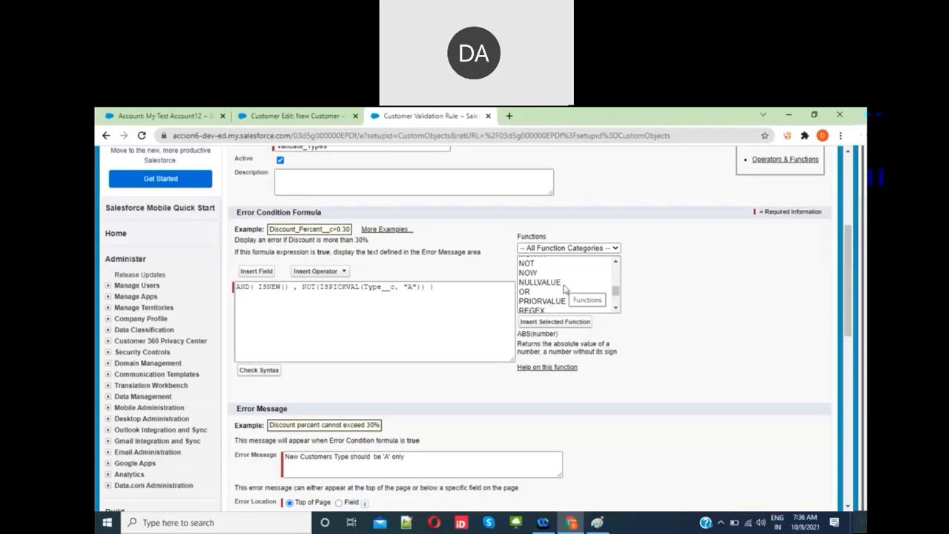
pyautogui.scroll(1, 564, 290)
pyautogui.scroll(-1, 545, 295)
pyautogui.click(529, 288)
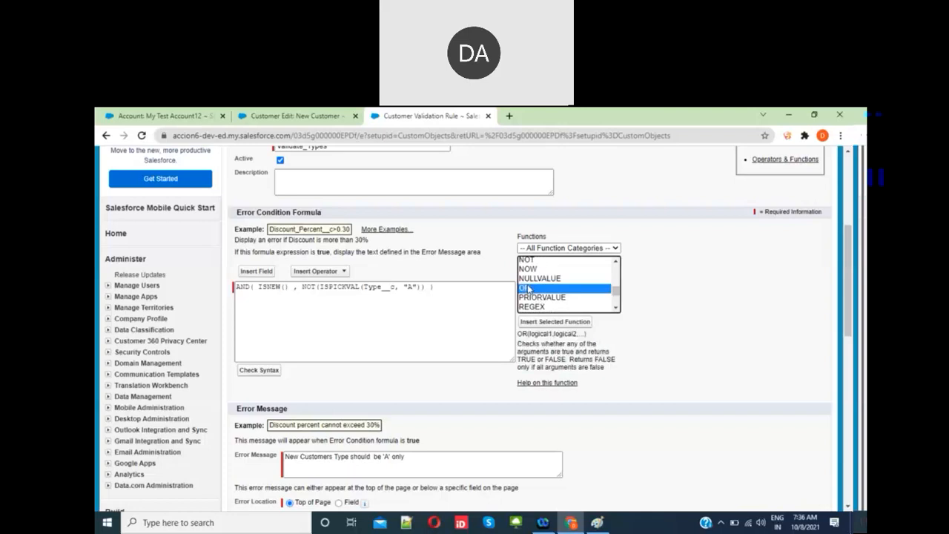
# - Select the entire error condition formula of the Validate_Types rule
pyautogui.click(439, 296)
pyautogui.hotkey('ctrl', 'a')
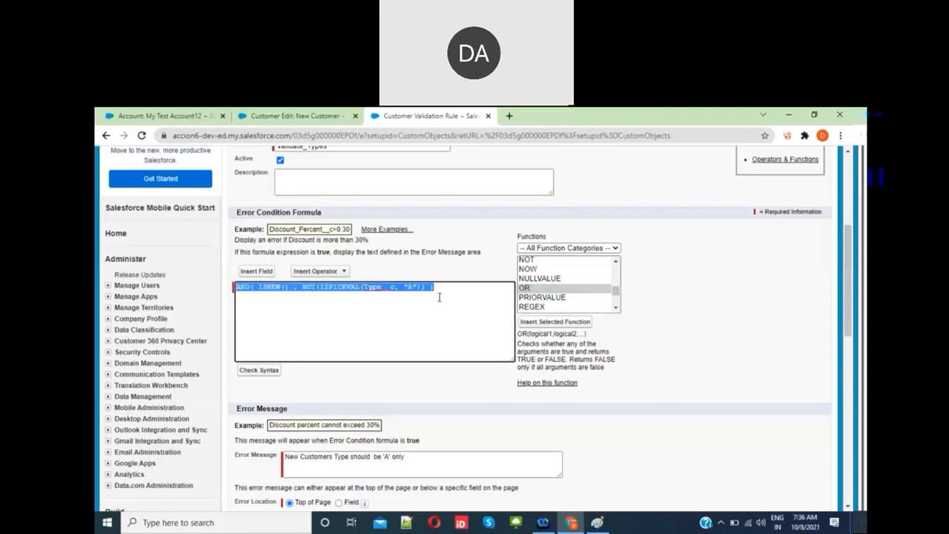
# - Wrap the NOT(ISPICKVAL(Type__c, "A")) condition in OR() and add a copy of it as the second argument
pyautogui.click(453, 315)
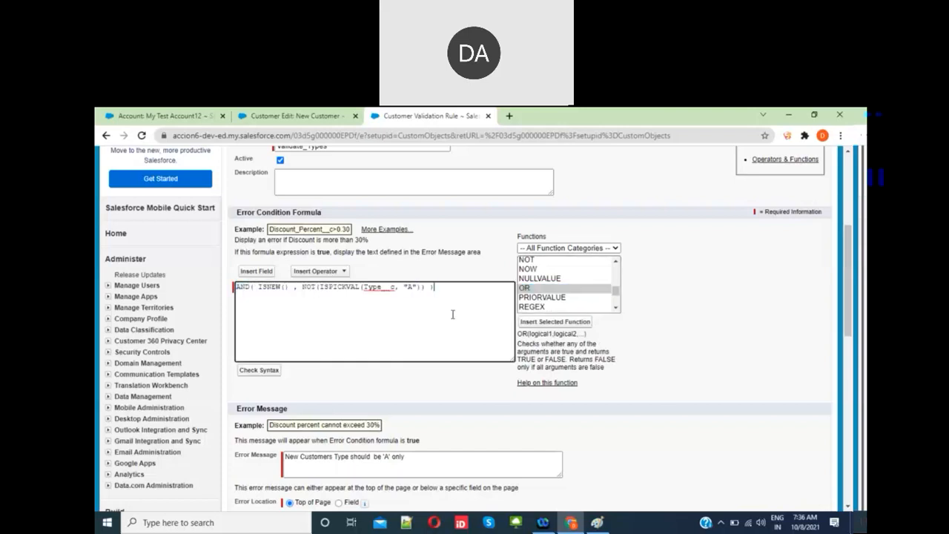
pyautogui.click(303, 288)
pyautogui.write('OR(')
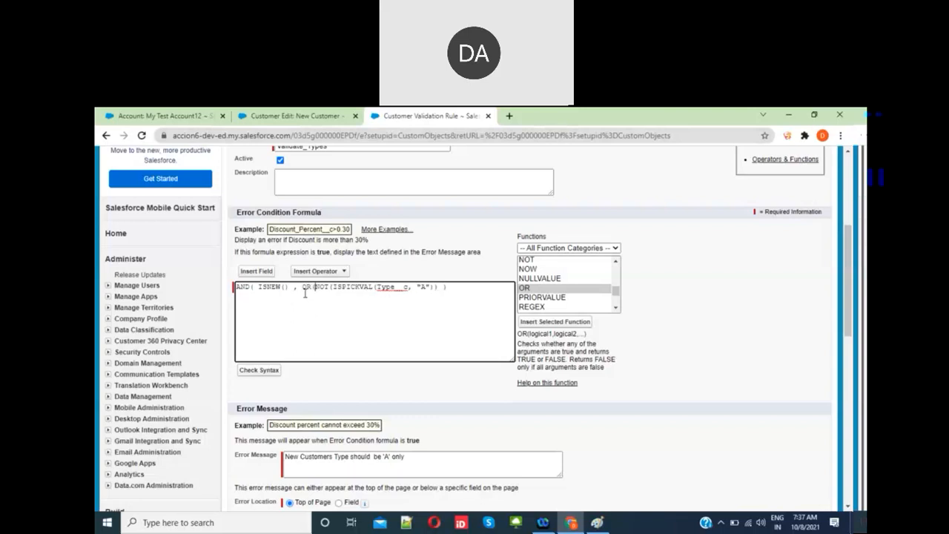
pyautogui.click(437, 287)
pyautogui.write(')')
pyautogui.moveTo(438, 287); pyautogui.dragTo(317, 289)
pyautogui.hotkey('ctrl', 'c')
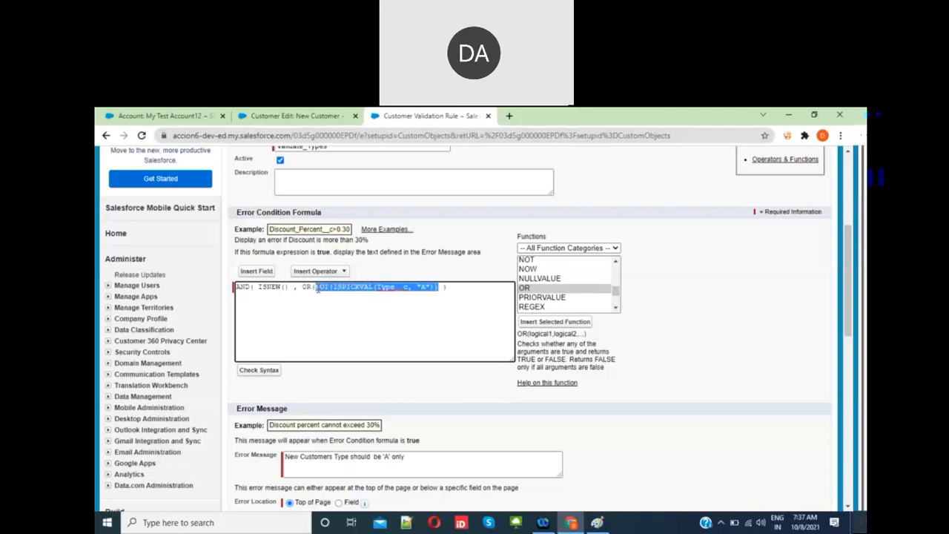
pyautogui.click(319, 289)
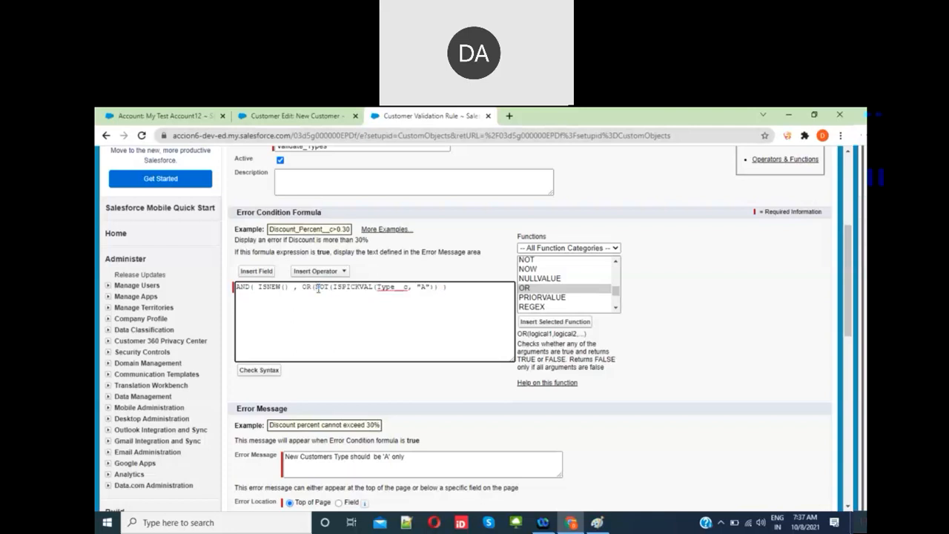
pyautogui.hotkey('ctrl', 'v')
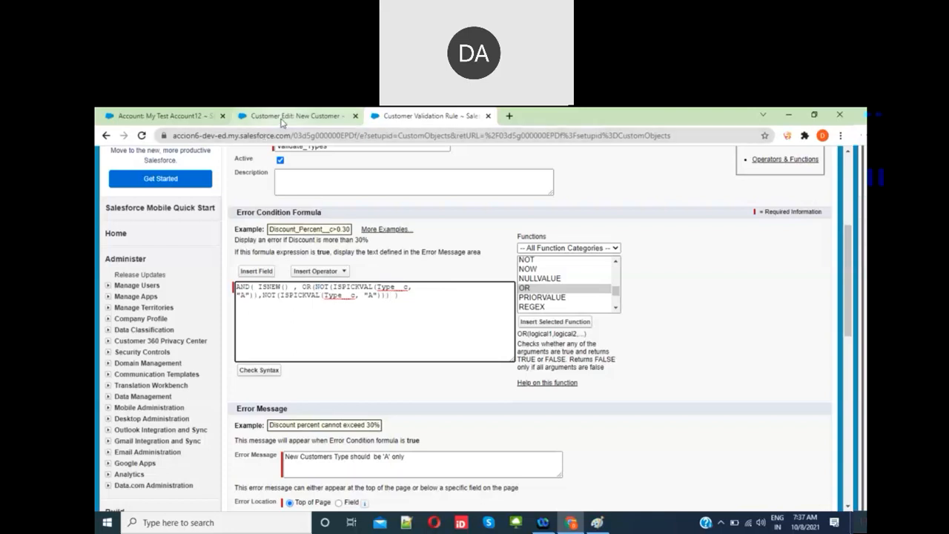
# - Change the picklist value in the second ISPICKVAL condition of the error formula to "B"
pyautogui.click(282, 123)
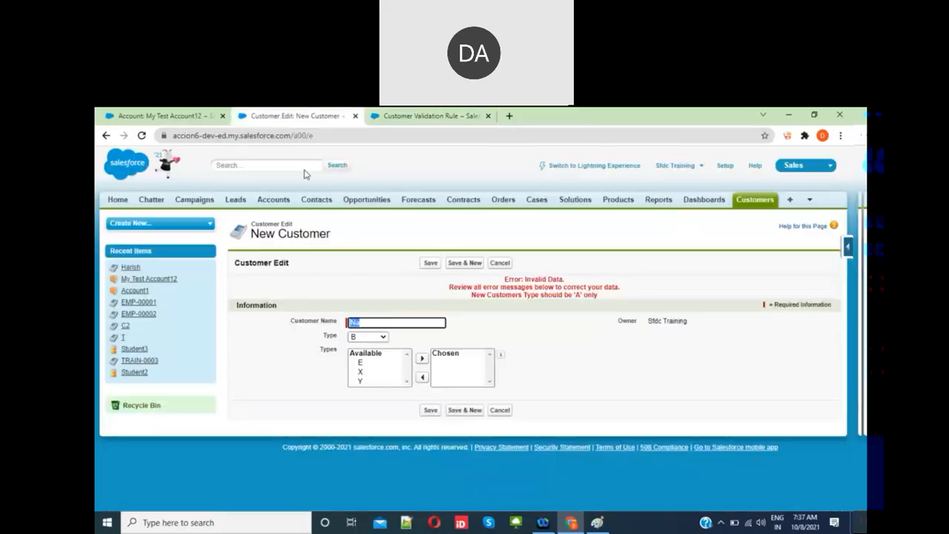
pyautogui.click(386, 119)
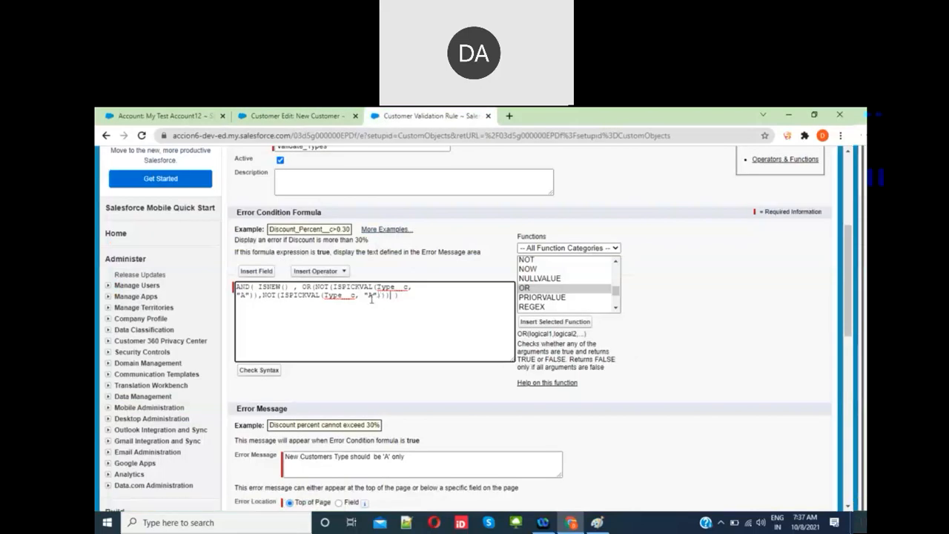
pyautogui.press('BackSpace')
pyautogui.write('B')
# - Review the OR clause with its two NOT(ISPICKVAL) conditions and the description of the OR function
pyautogui.doubleClick(349, 287)
pyautogui.click(300, 288)
pyautogui.doubleClick(300, 295)
pyautogui.click(311, 287)
pyautogui.moveTo(521, 335); pyautogui.dragTo(603, 336)
pyautogui.click(581, 358)
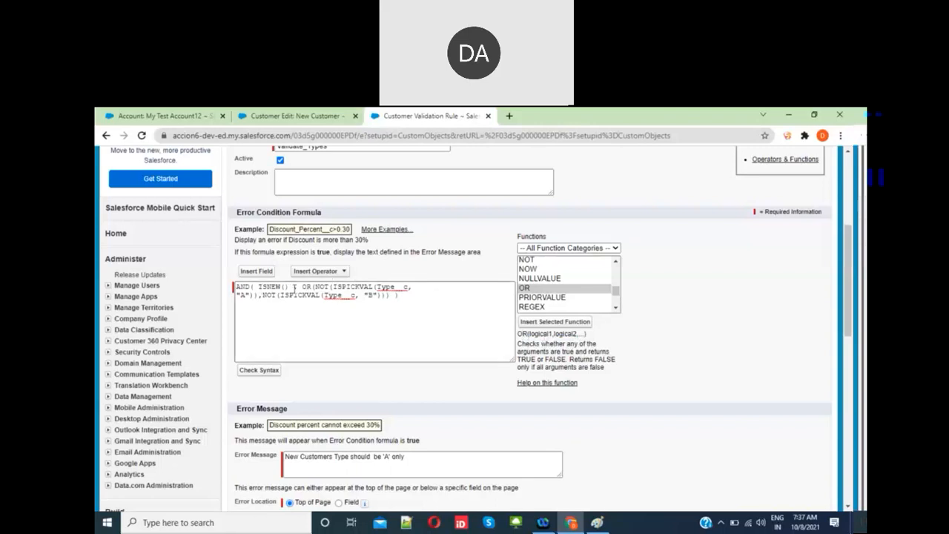
pyautogui.moveTo(303, 287); pyautogui.dragTo(396, 296)
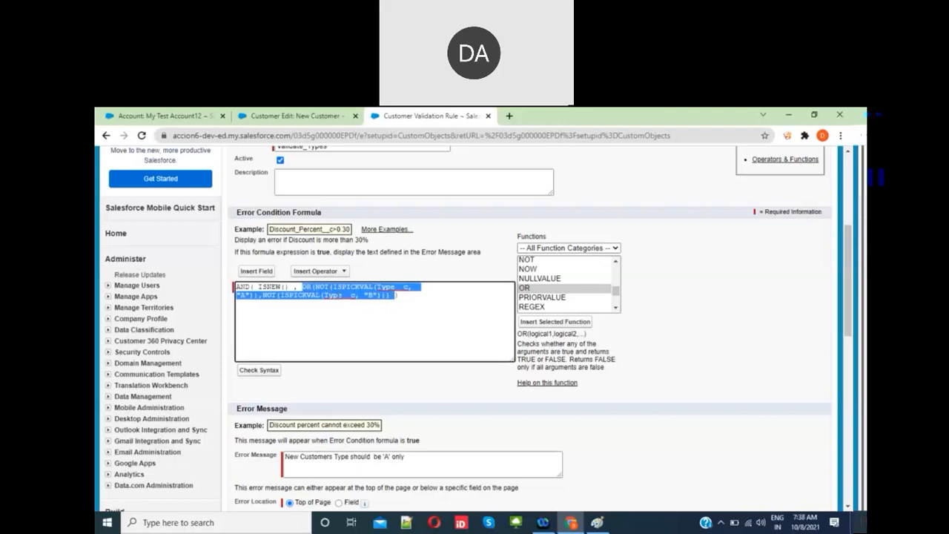
pyautogui.click(238, 293)
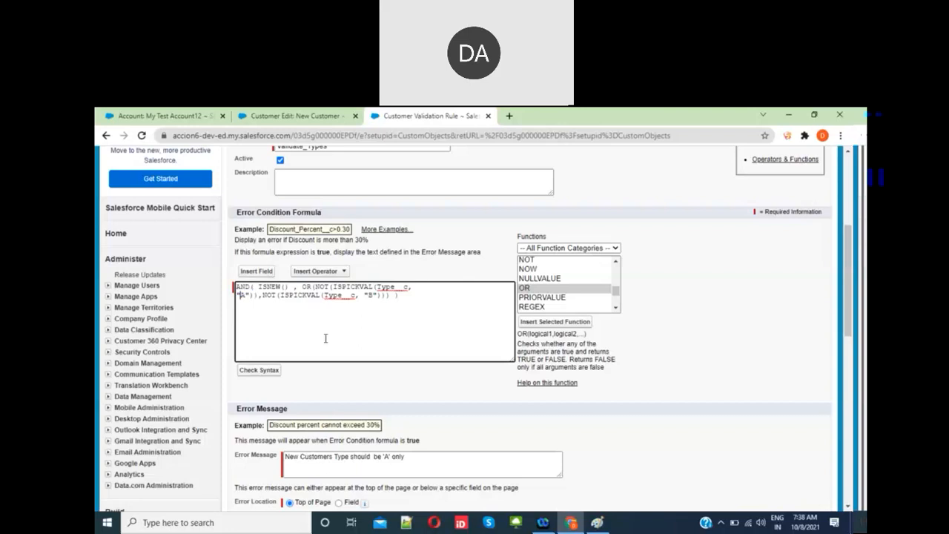
# - Change the error message to "New Customers Type should be 'A' or 'B' only" and save the validation rule
pyautogui.scroll(-2, 325, 338)
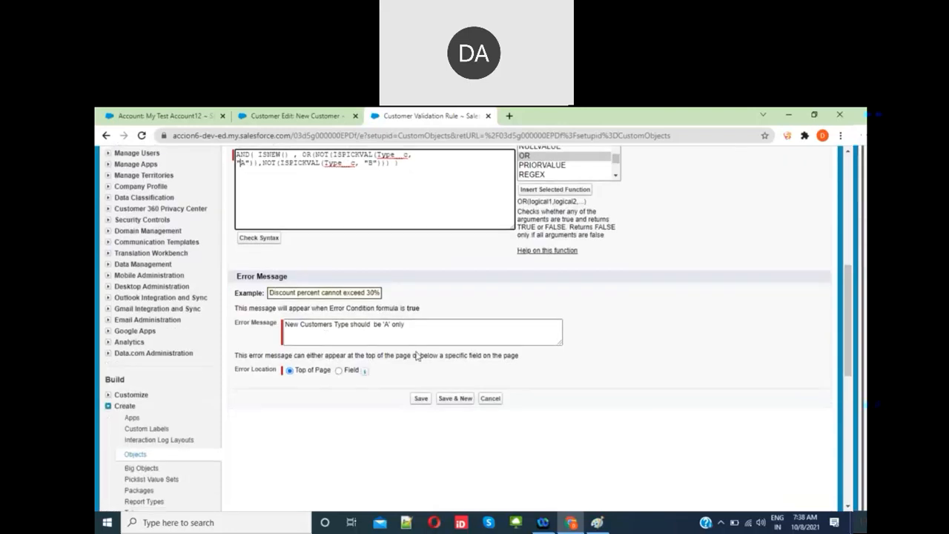
pyautogui.click(391, 324)
pyautogui.write('or ')
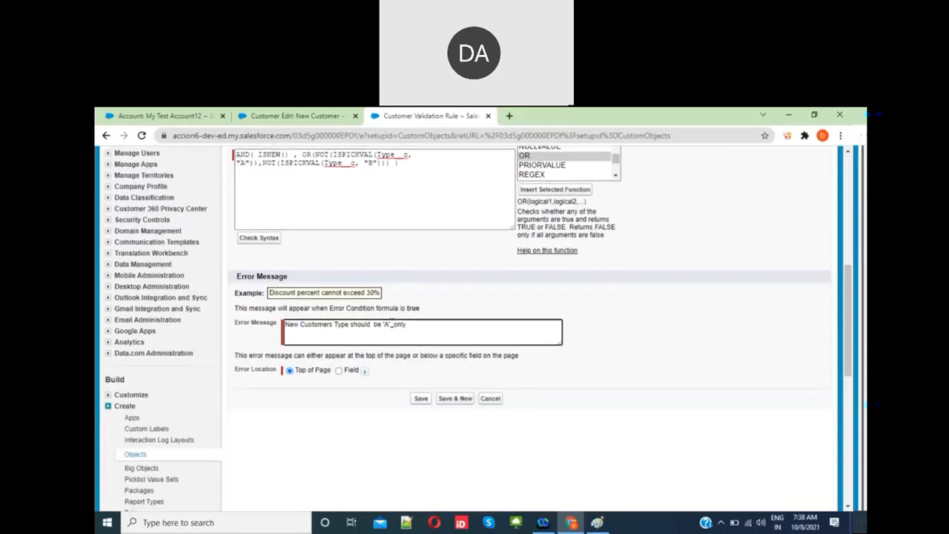
pyautogui.write("'B' o")
pyautogui.click(420, 400)
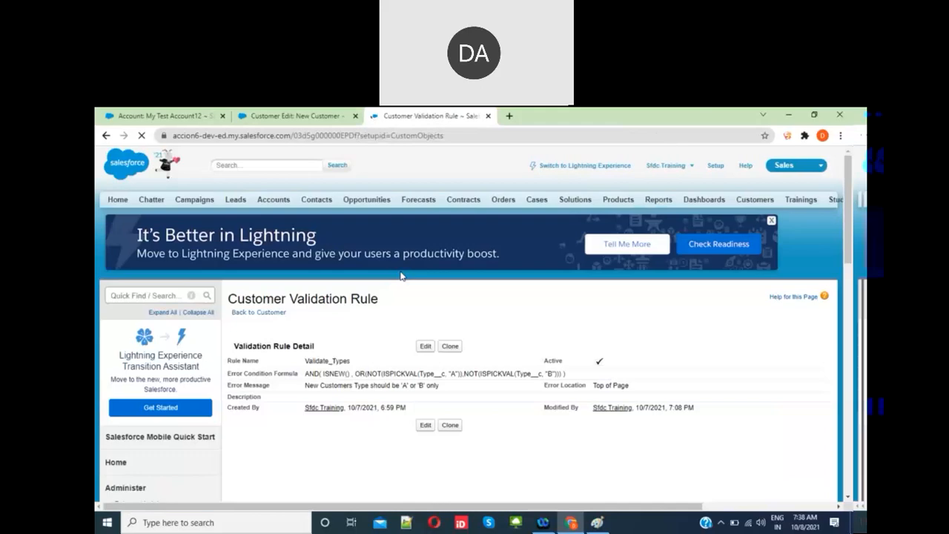
# - Try to save the new customer with Type D to test the validation rule
pyautogui.click(311, 116)
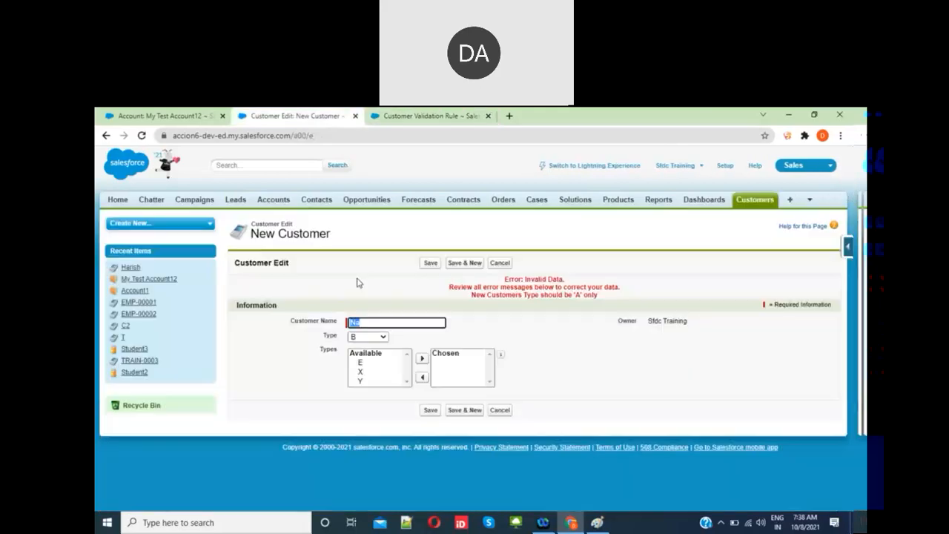
pyautogui.click(370, 337)
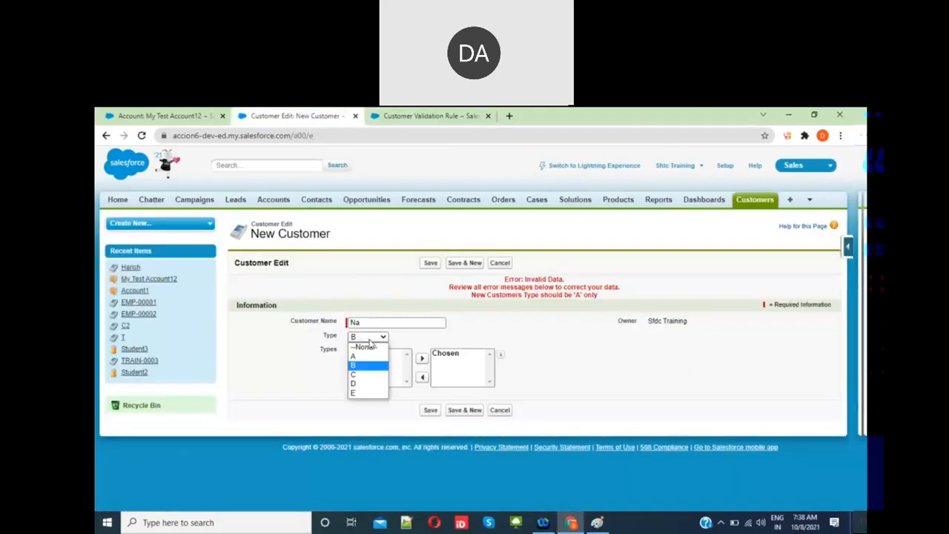
pyautogui.click(372, 384)
pyautogui.click(431, 263)
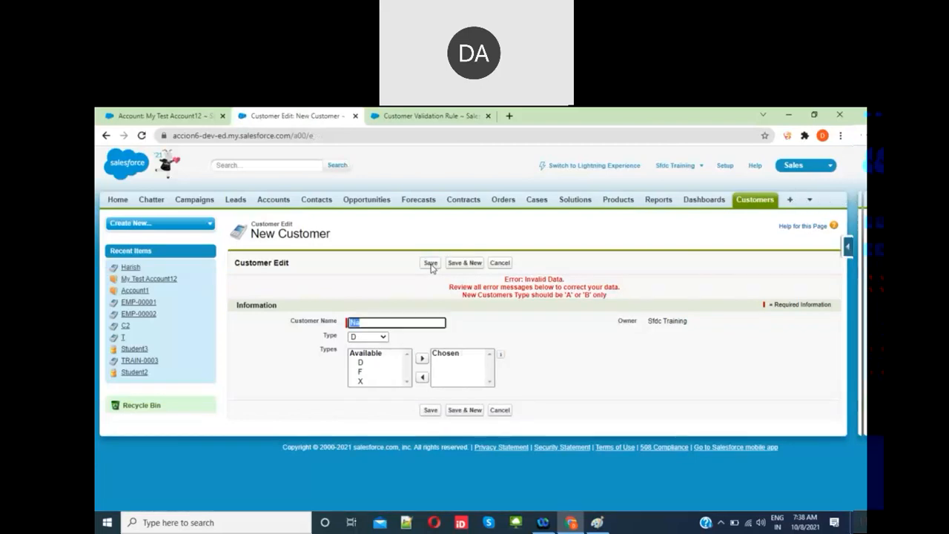
# - Open the Validate_Types rule for editing and select PRIORVALUE among the available formula functions
pyautogui.click(382, 117)
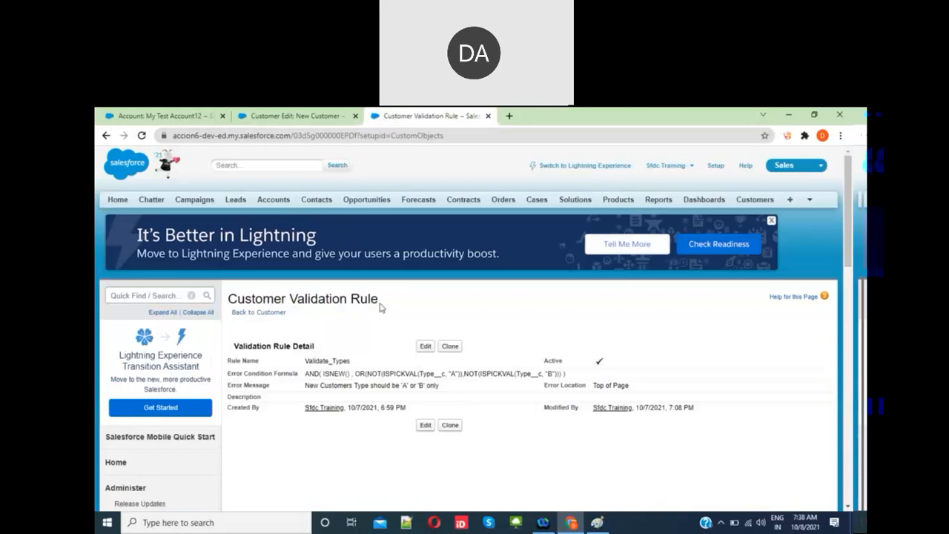
pyautogui.click(425, 345)
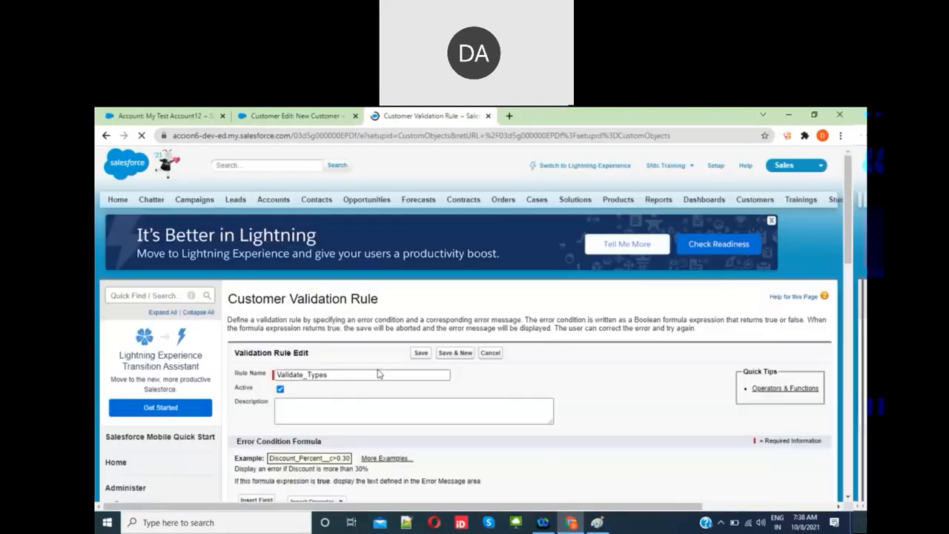
pyautogui.scroll(-3, 428, 318)
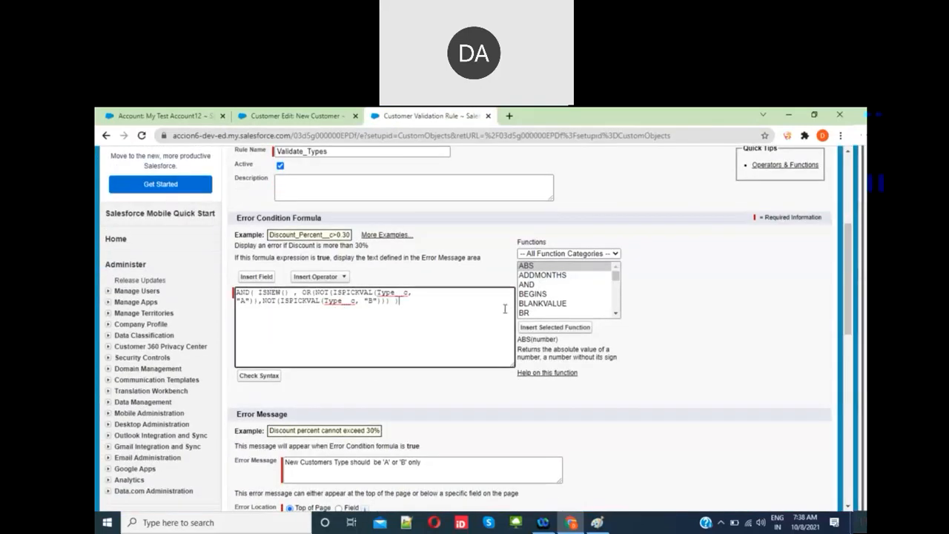
pyautogui.click(545, 313)
pyautogui.scroll(-1, 545, 313)
pyautogui.scroll(-4, 545, 312)
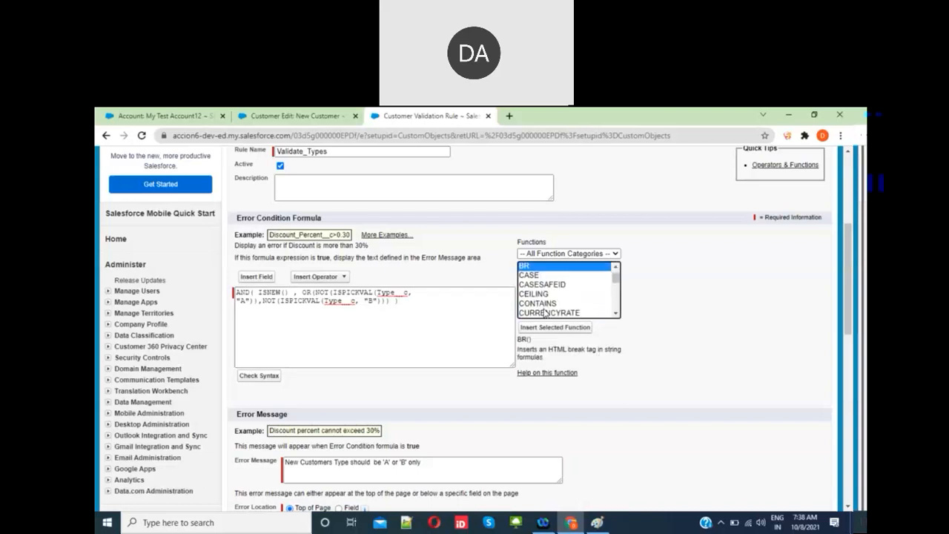
pyautogui.scroll(-6, 546, 312)
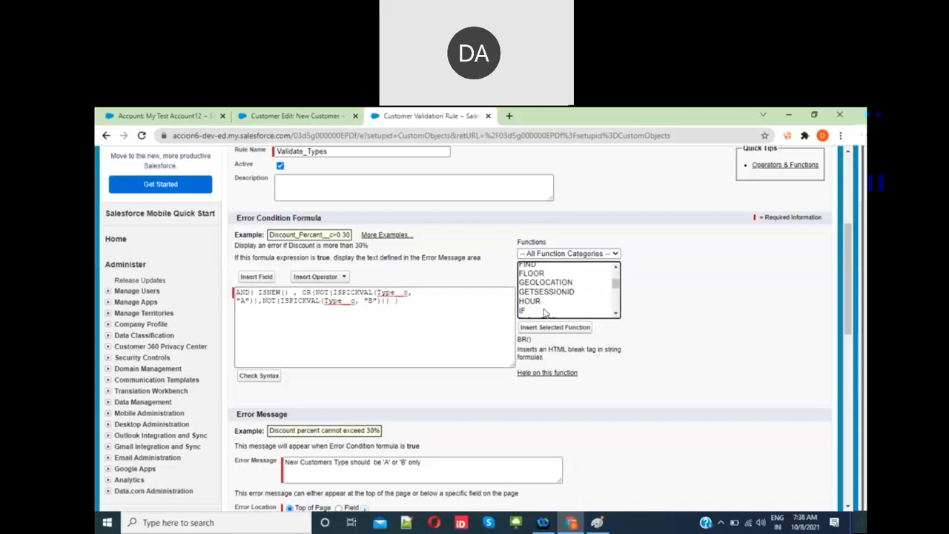
pyautogui.scroll(-4, 545, 312)
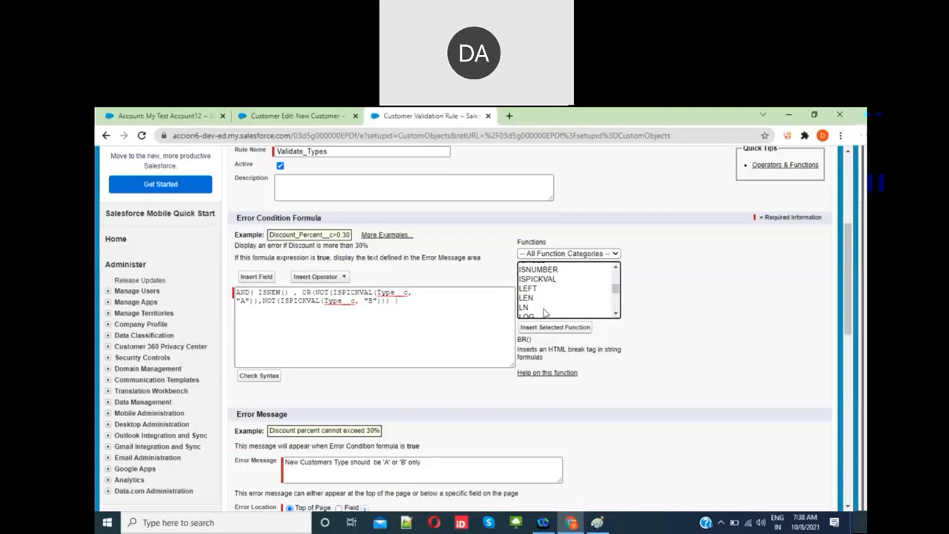
pyautogui.scroll(-6, 545, 312)
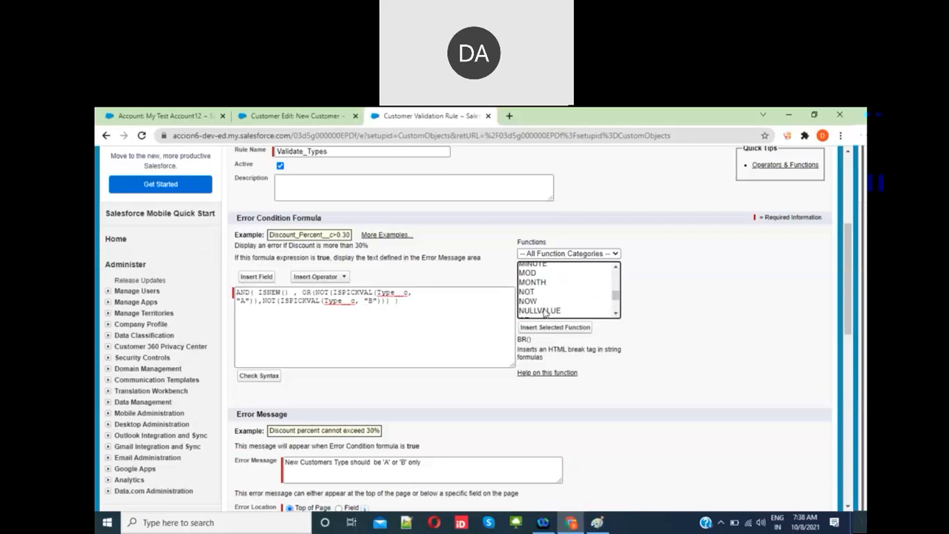
pyautogui.scroll(3, 546, 311)
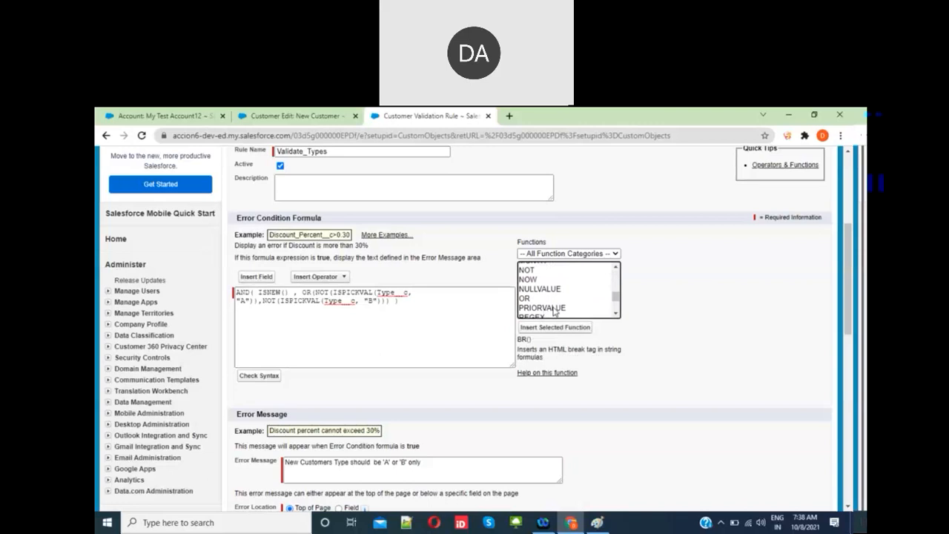
pyautogui.click(554, 308)
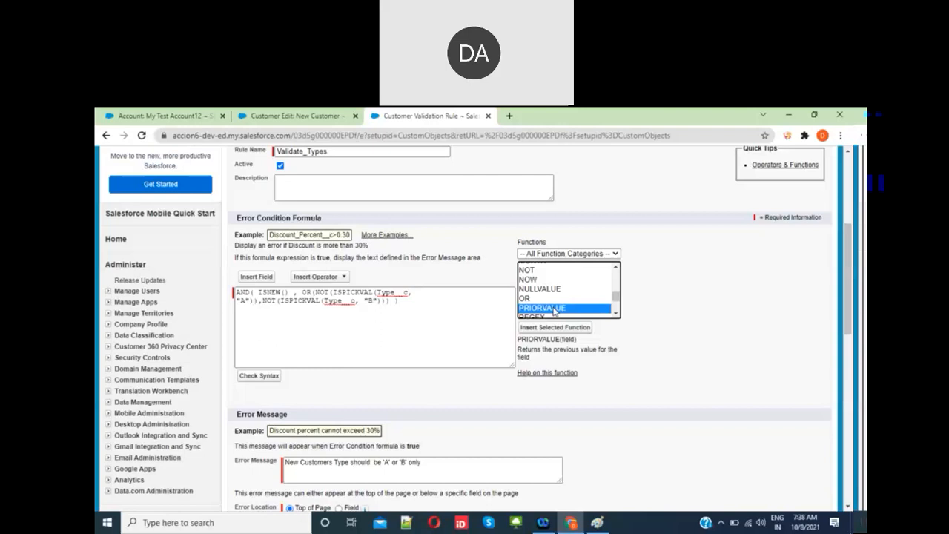
# - Delete the entire existing error condition formula of the Validate_Types rule
pyautogui.click(404, 307)
pyautogui.hotkey('ctrl', 'a')
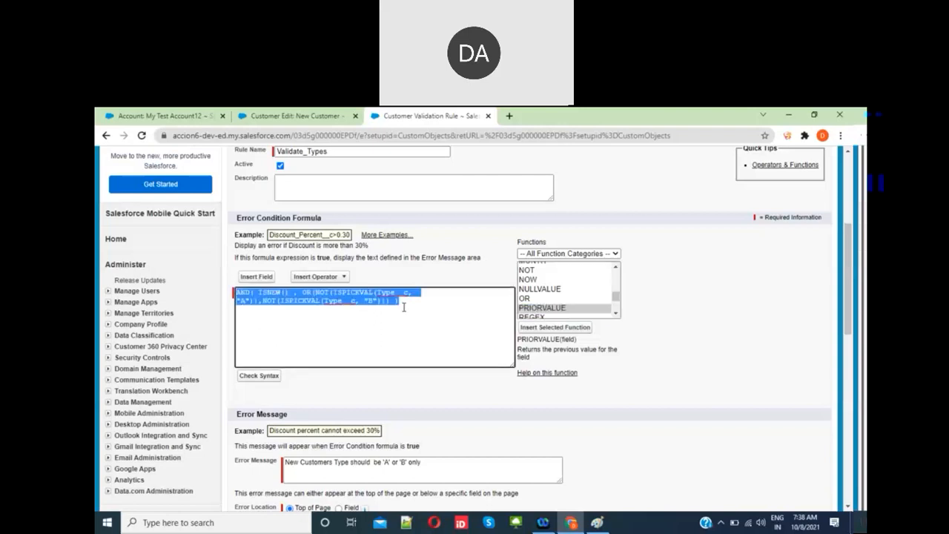
pyautogui.press('BackSpace')
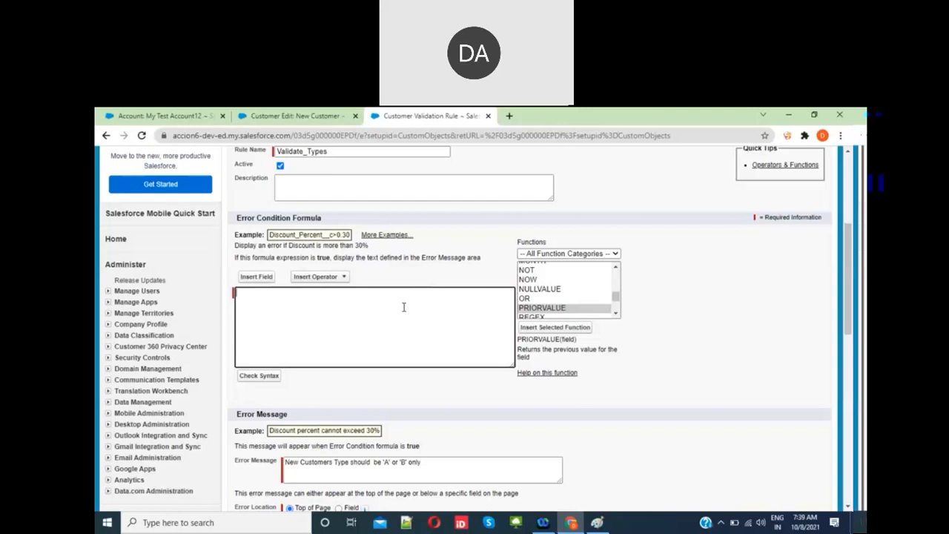
# - Try out the PRIORVALUE function in the empty error condition formula and delete it again
pyautogui.click(574, 320)
pyautogui.click(563, 328)
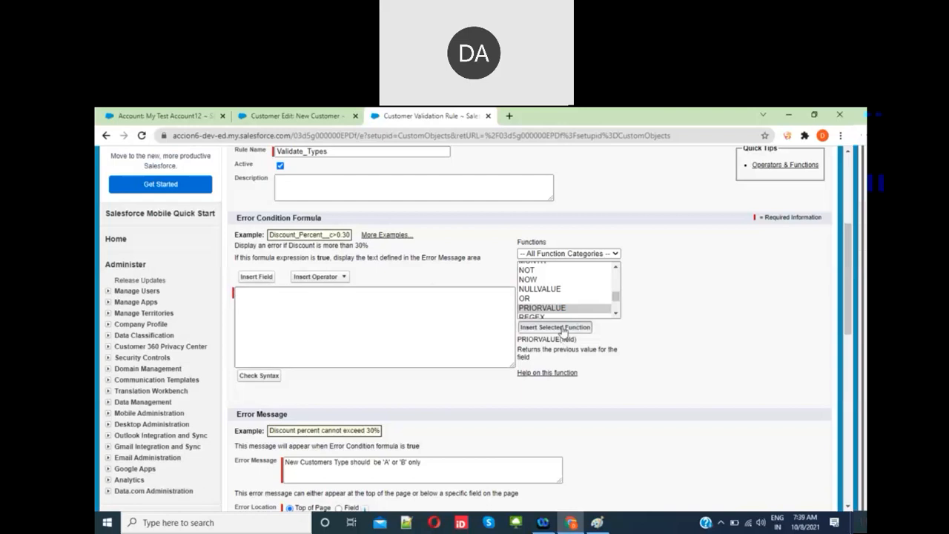
pyautogui.doubleClick(300, 294)
pyautogui.click(342, 294)
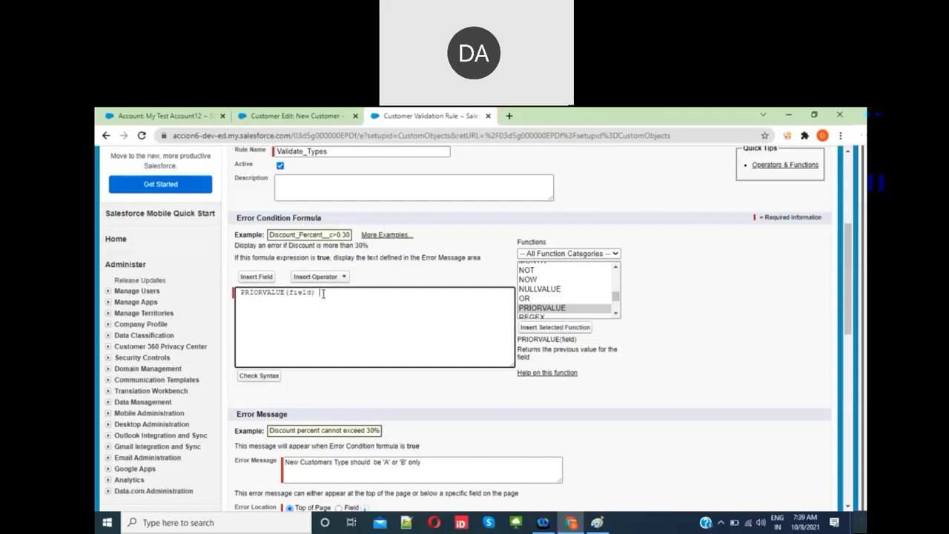
pyautogui.moveTo(323, 294); pyautogui.dragTo(229, 299)
pyautogui.press('Delete')
# - Discard the unsaved new customer, and change the Type of the existing customer T to C in its edit form
pyautogui.click(281, 117)
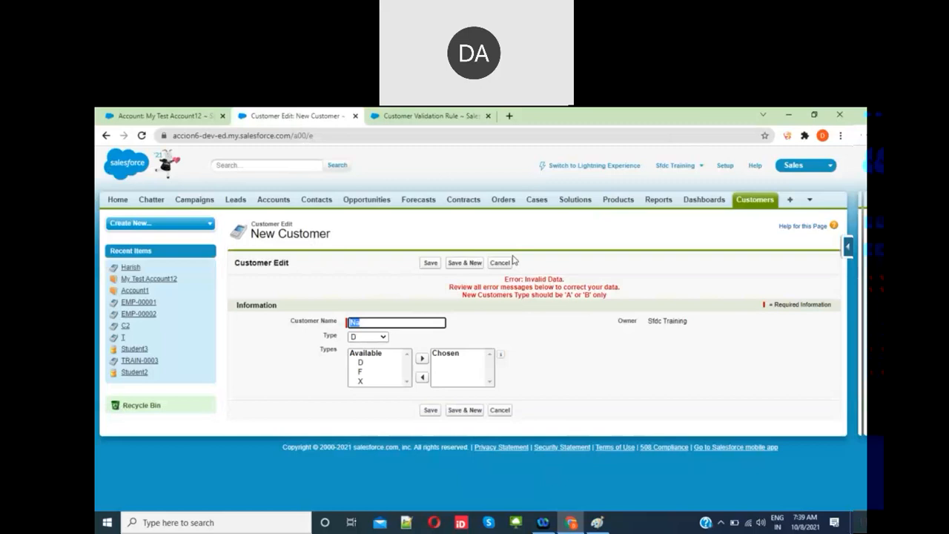
pyautogui.click(502, 264)
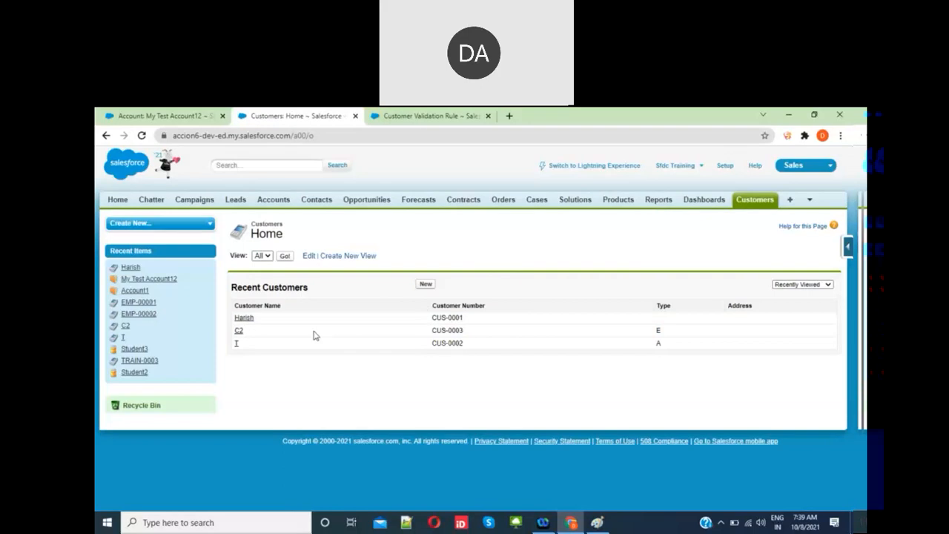
pyautogui.click(237, 344)
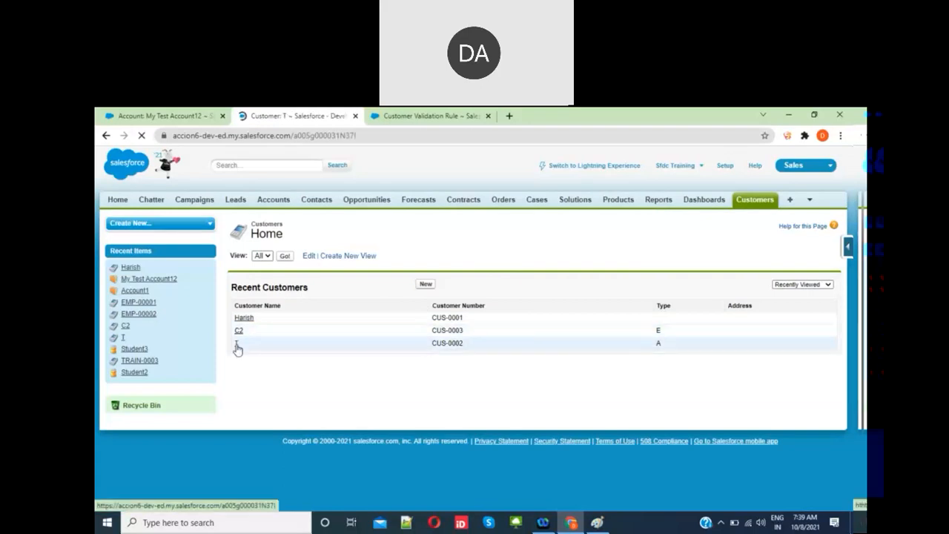
pyautogui.click(426, 289)
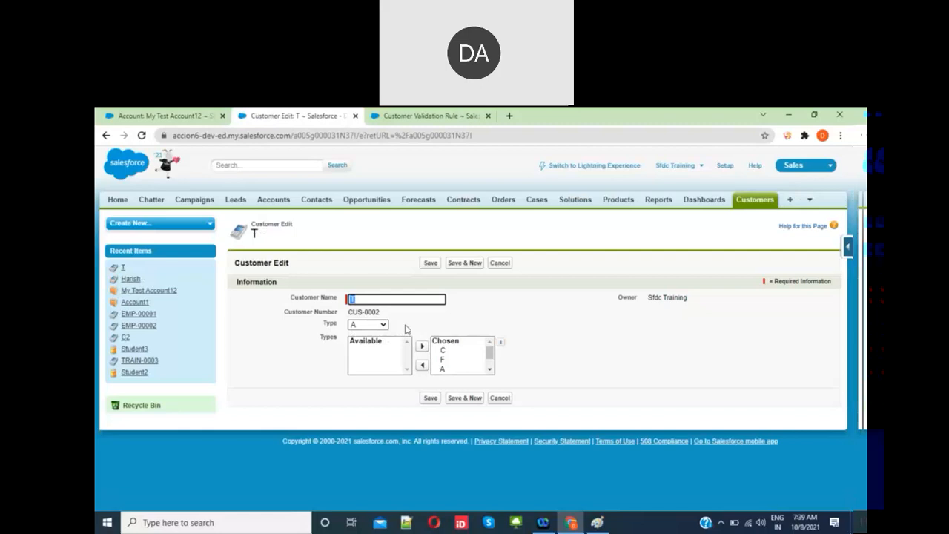
pyautogui.click(383, 326)
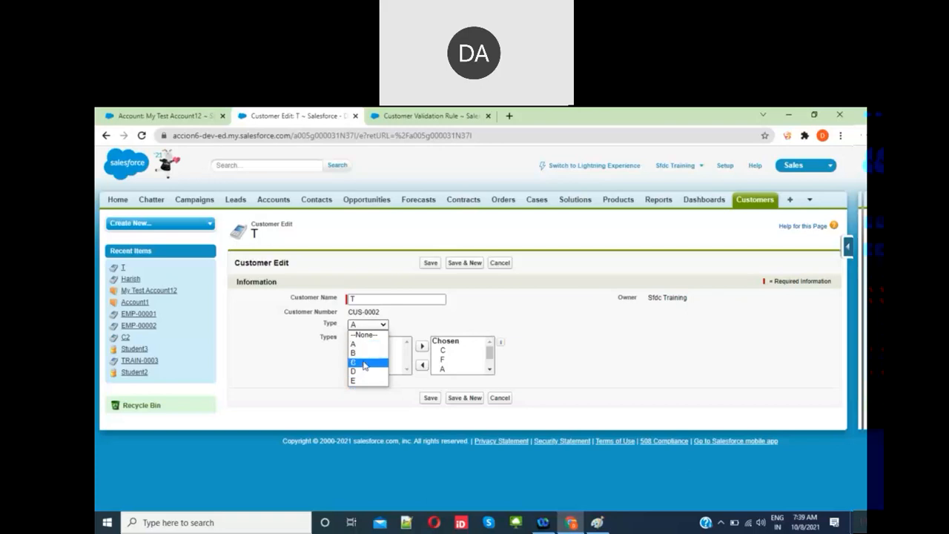
pyautogui.click(364, 363)
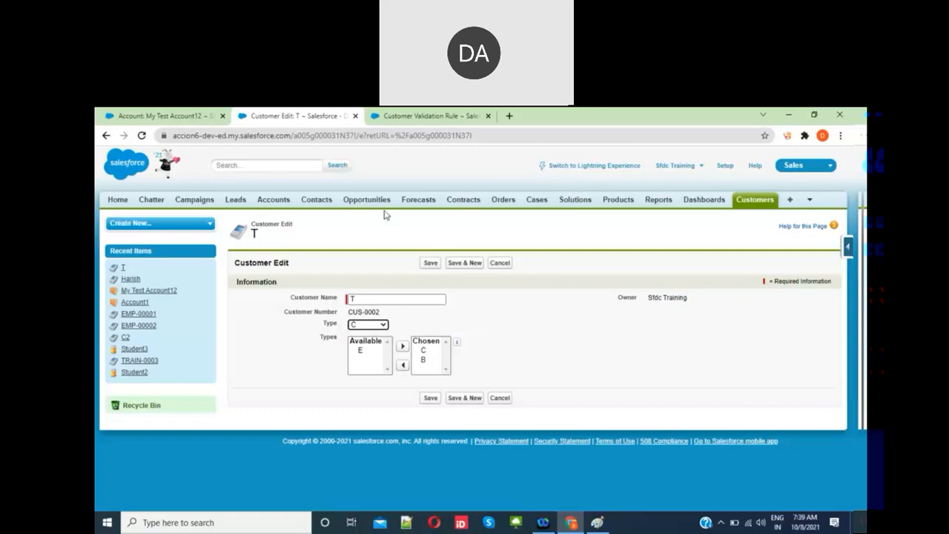
# - Start the Validate_Types error condition formula with an AND function whose first condition is ISCHANGED(Type__c)
pyautogui.click(386, 117)
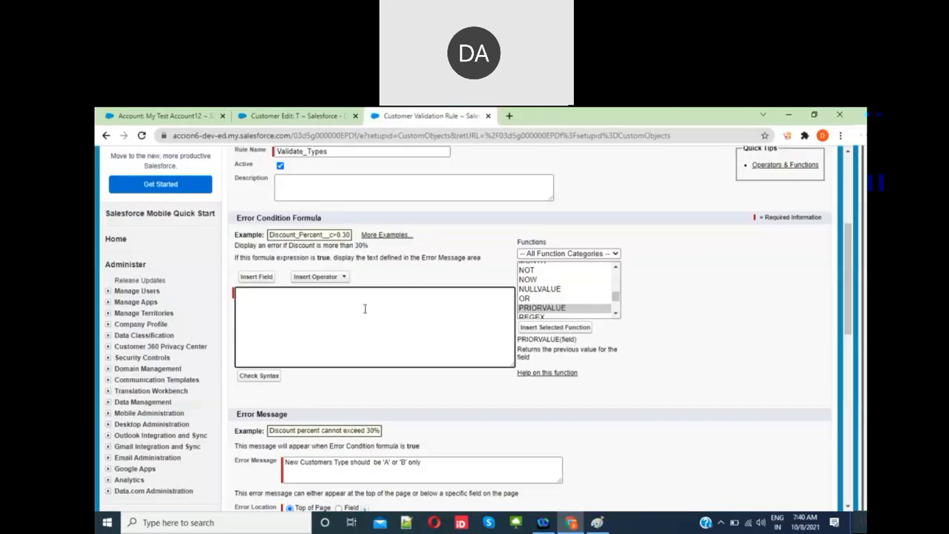
pyautogui.write('AND ()')
pyautogui.press('Left')
pyautogui.write('I')
pyautogui.write('CHANGED(')
pyautogui.write('Type__c')
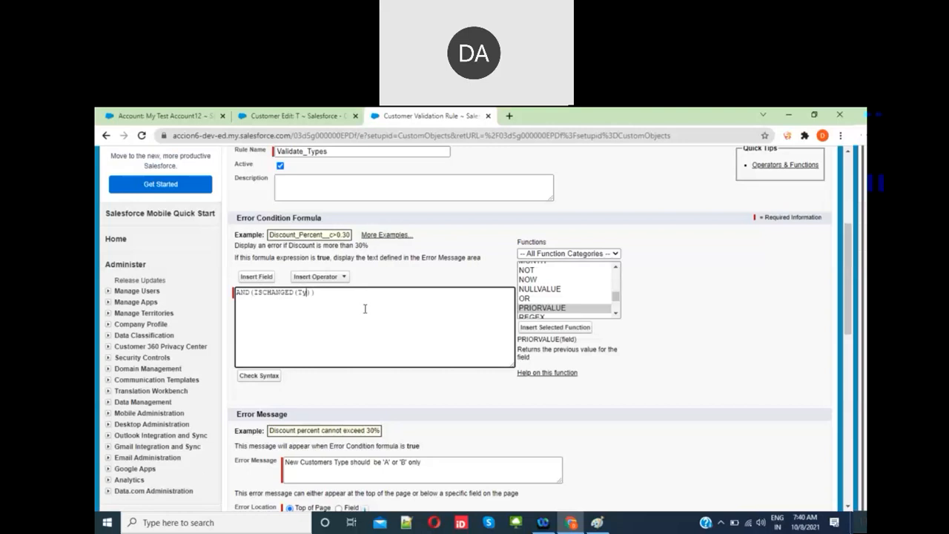
pyautogui.press('Right')
pyautogui.write(',')
# - Add the PRIORVALUE function as the second AND condition and insert ISPICKVAL as its argument
pyautogui.click(540, 328)
pyautogui.doubleClick(401, 293)
pyautogui.press('BackSpace')
pyautogui.click(543, 310)
pyautogui.write('isp')
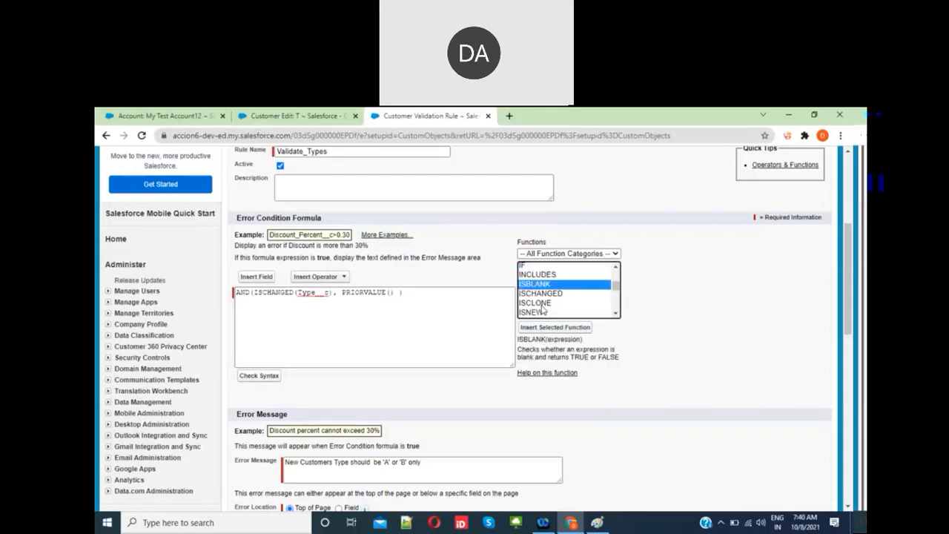
pyautogui.click(551, 326)
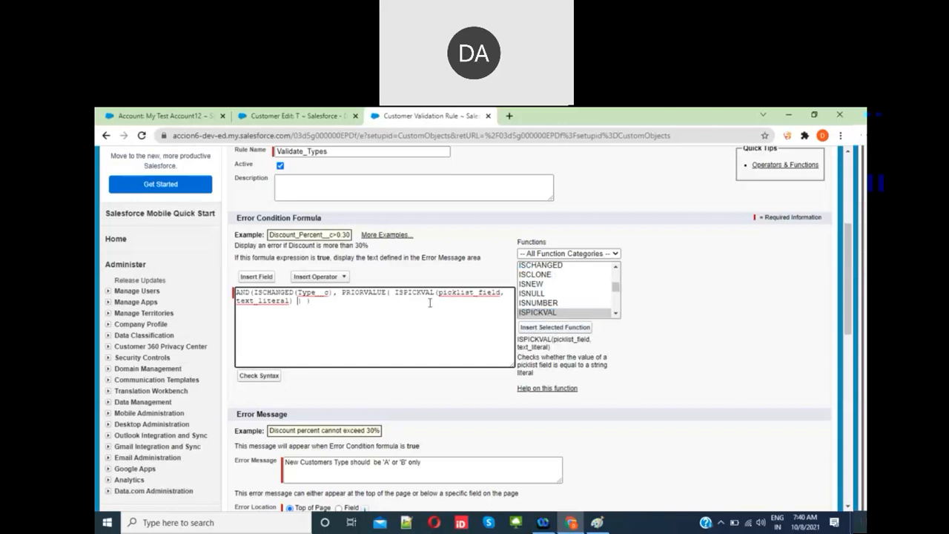
# - Fill the ISPICKVAL arguments with Type__c and "A", and check the formula's syntax
pyautogui.doubleClick(464, 294)
pyautogui.write('Ty')
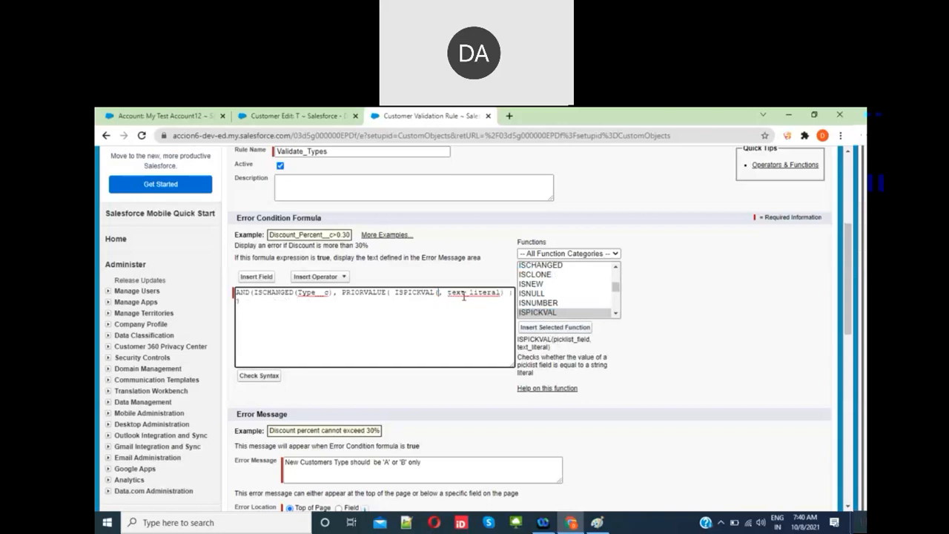
pyautogui.write('pe__c')
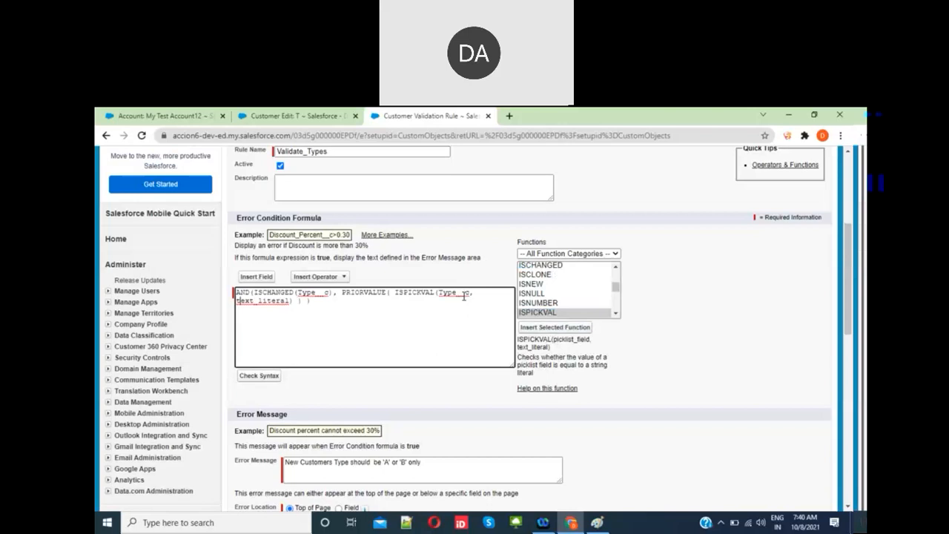
pyautogui.hotkey('shift', 'Right')
pyautogui.hotkey('shift', 'Right')
pyautogui.hotkey('shift', 'Right')
pyautogui.hotkey('shift', 'Right')
pyautogui.hotkey('shift', 'Right')
pyautogui.hotkey('shift', 'Right')
pyautogui.hotkey('shift', 'Right')
pyautogui.hotkey('shift', 'Right')
pyautogui.hotkey('shift', 'Right')
pyautogui.hotkey('shift', 'Right')
pyautogui.hotkey('shift', 'Right')
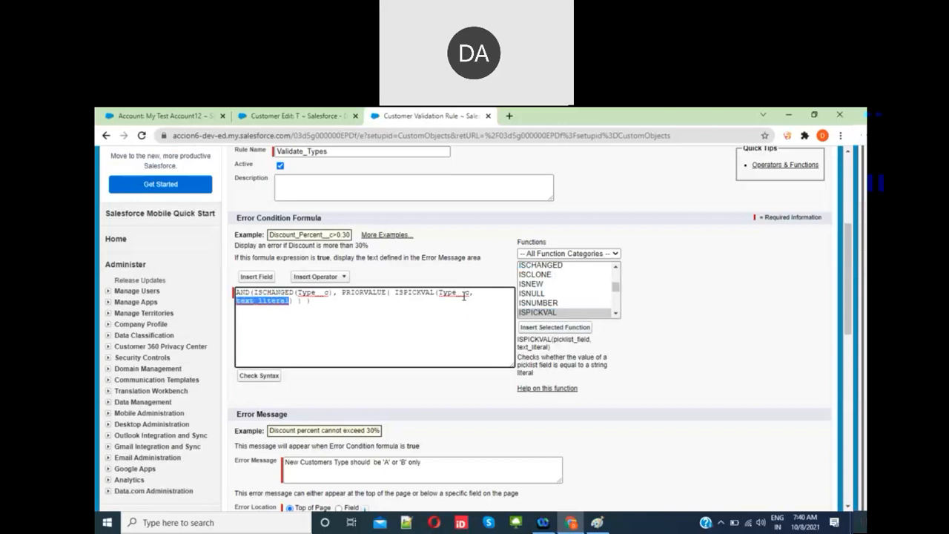
pyautogui.write('""')
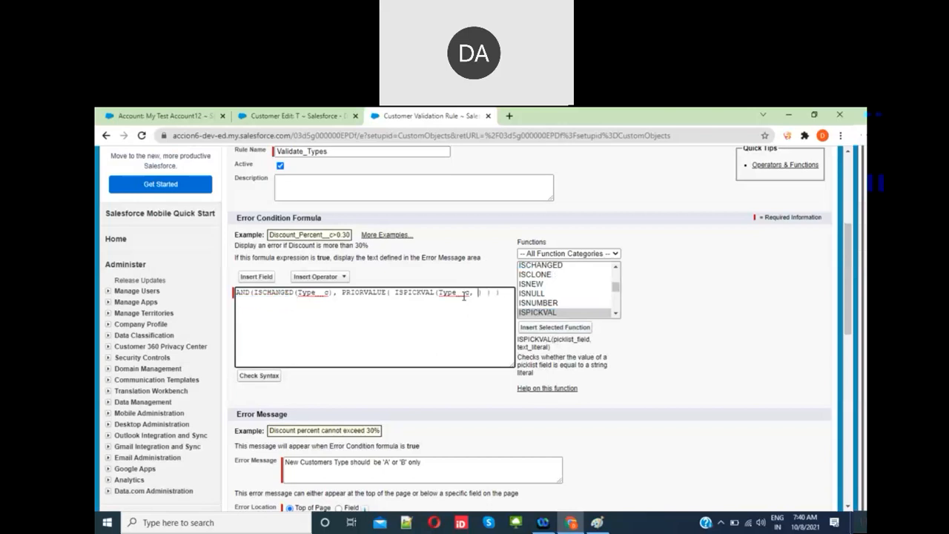
pyautogui.write('A')
pyautogui.click(271, 376)
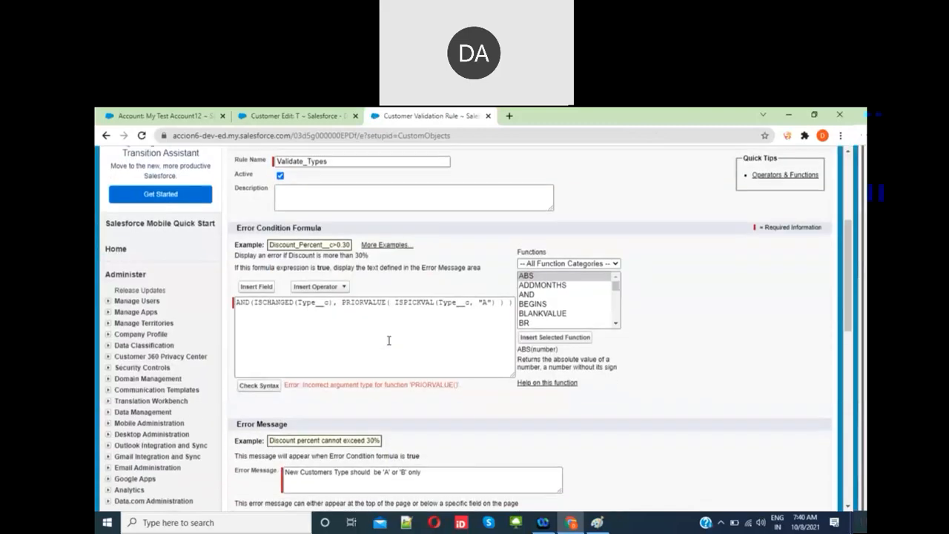
# - Wrap the Type__c argument inside ISPICKVAL in a copied PRIORVALUE function, giving PRIORVALUE(Type__c)
pyautogui.click(445, 345)
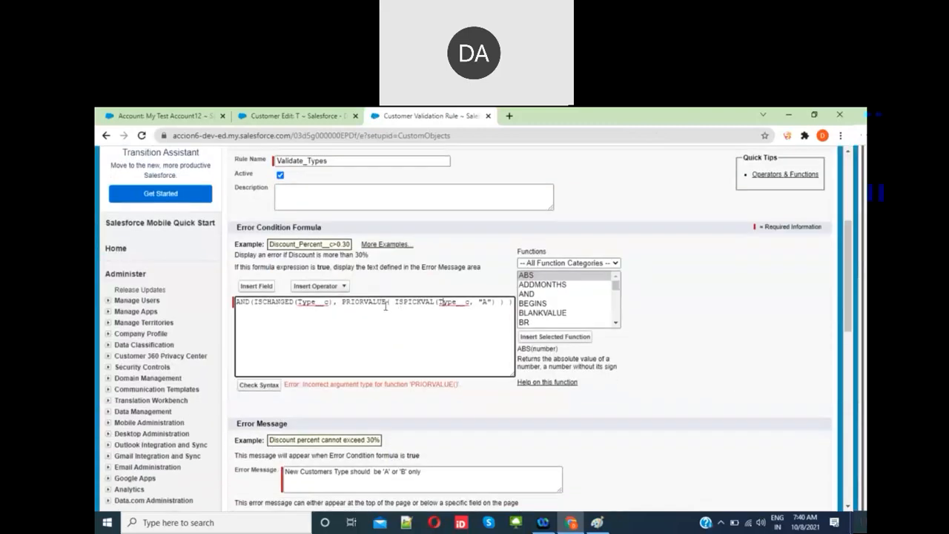
pyautogui.doubleClick(374, 302)
pyautogui.hotkey('ctrl', 'c')
pyautogui.click(440, 304)
pyautogui.hotkey('ctrl', 'v')
pyautogui.write('(')
pyautogui.click(360, 307)
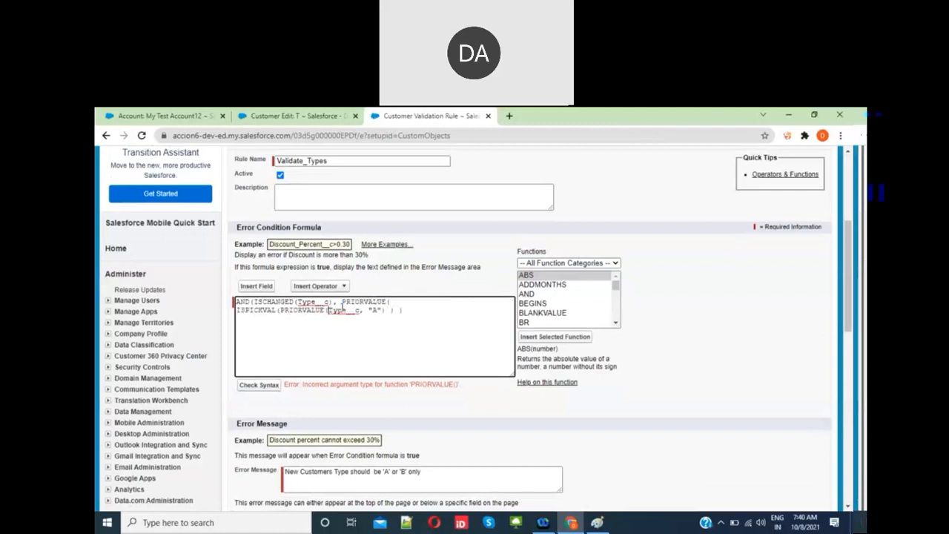
pyautogui.write(')')
# - Remove the outer PRIORVALUE wrapper around ISPICKVAL together with its closing parenthesis, and check the formula's syntax
pyautogui.moveTo(391, 302); pyautogui.dragTo(341, 302)
pyautogui.press('Delete')
pyautogui.press('Delete')
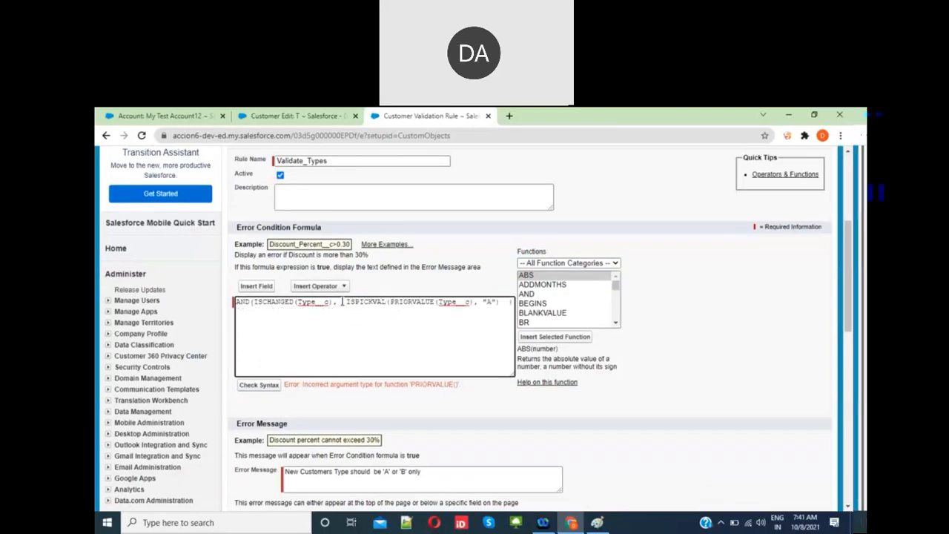
pyautogui.press('Delete')
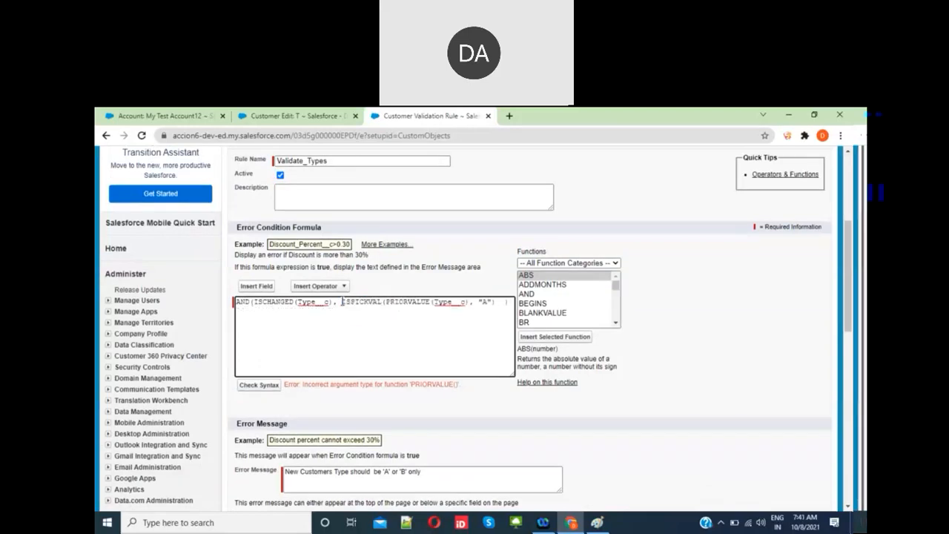
pyautogui.click(260, 387)
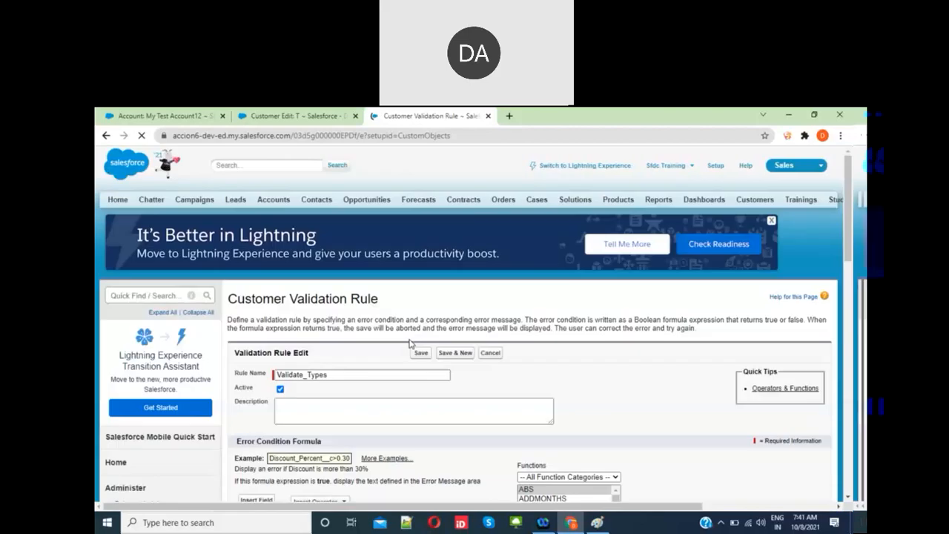
pyautogui.scroll(-3, 410, 344)
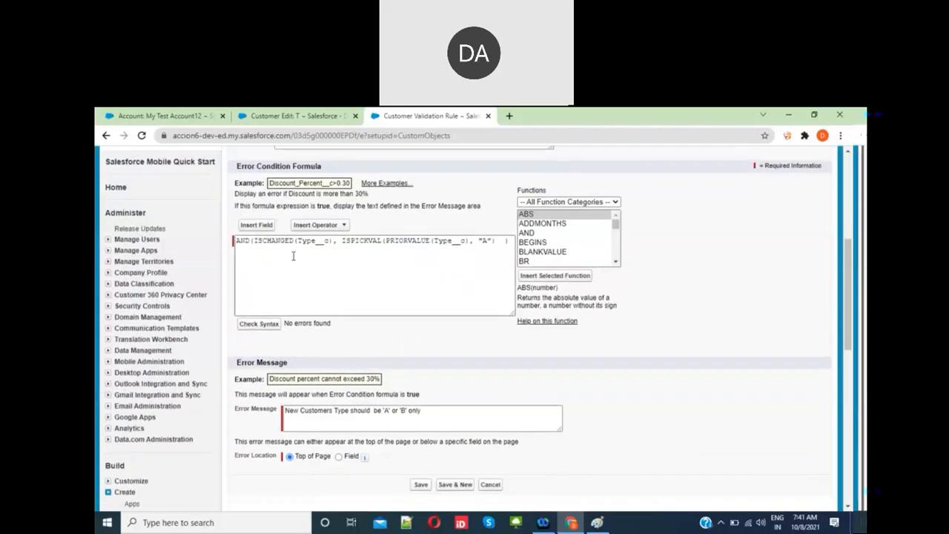
pyautogui.click(312, 241)
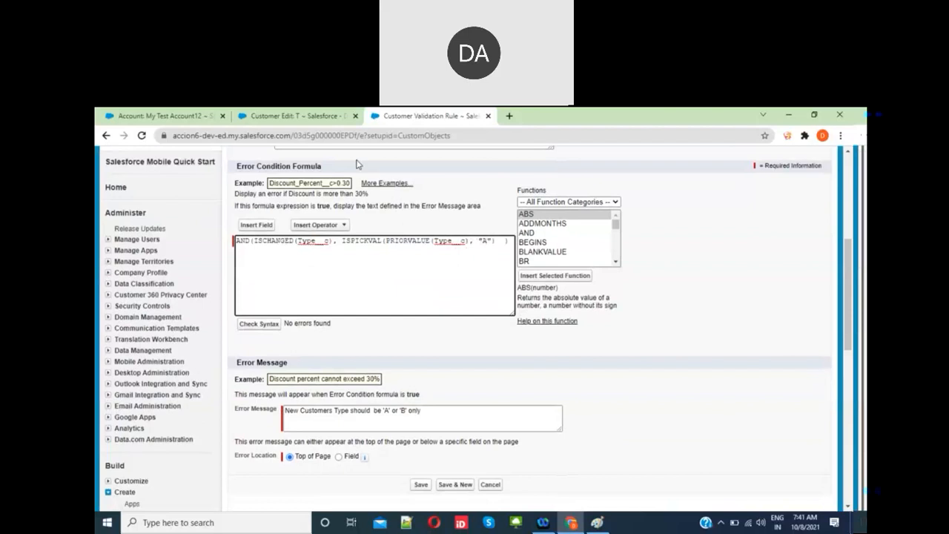
pyautogui.click(316, 119)
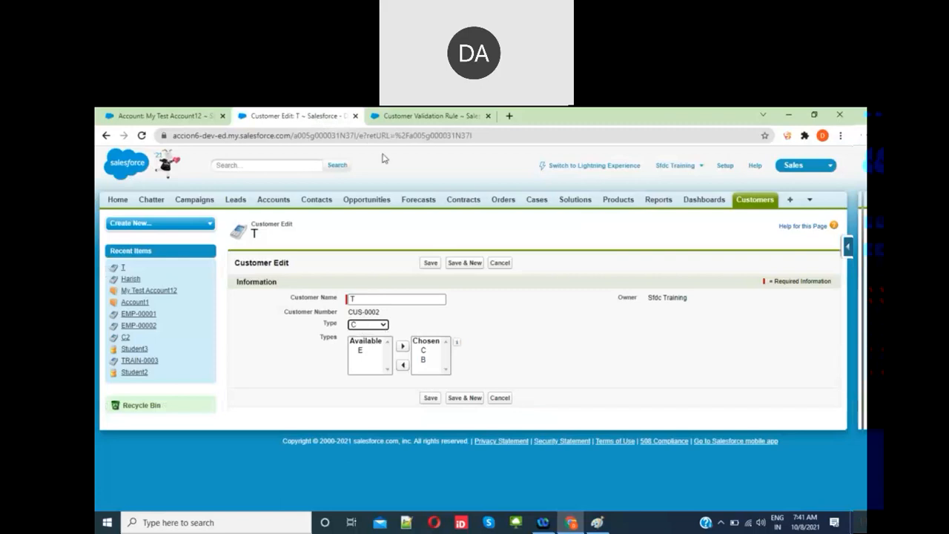
pyautogui.click(386, 116)
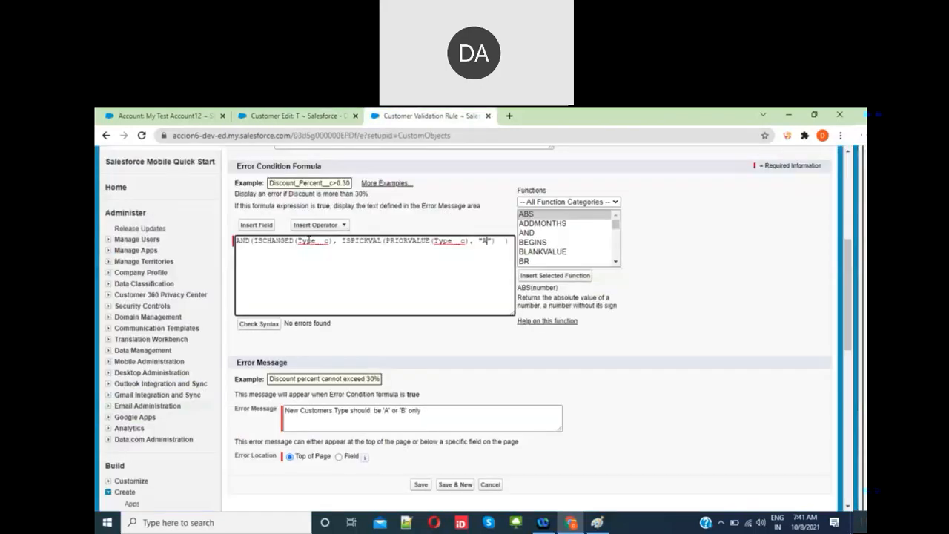
pyautogui.doubleClick(282, 243)
# - Replace the rule's error message with "Customer Type 'A' cannot be changed." and save the validation rule
pyautogui.doubleClick(429, 408)
pyautogui.hotkey('ctrl', 'a')
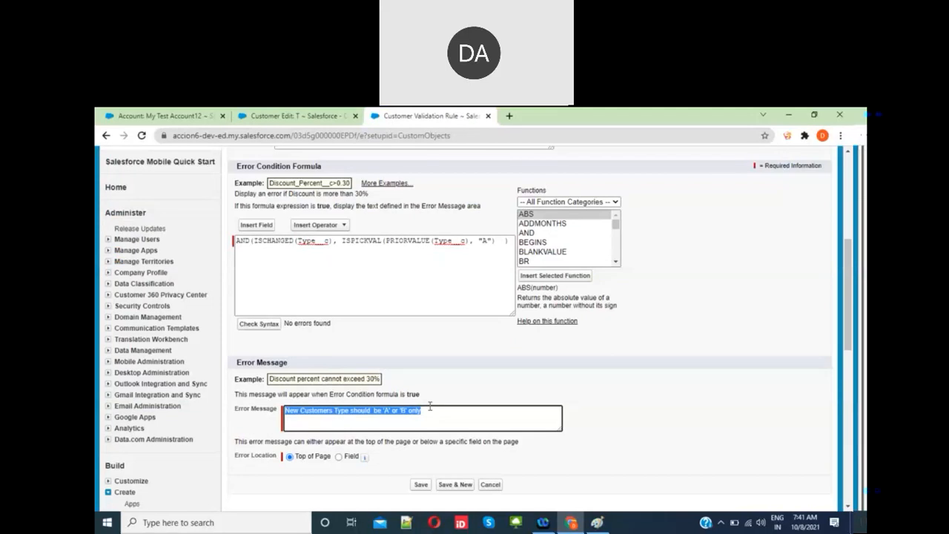
pyautogui.press('BackSpace')
pyautogui.write('Customer Type')
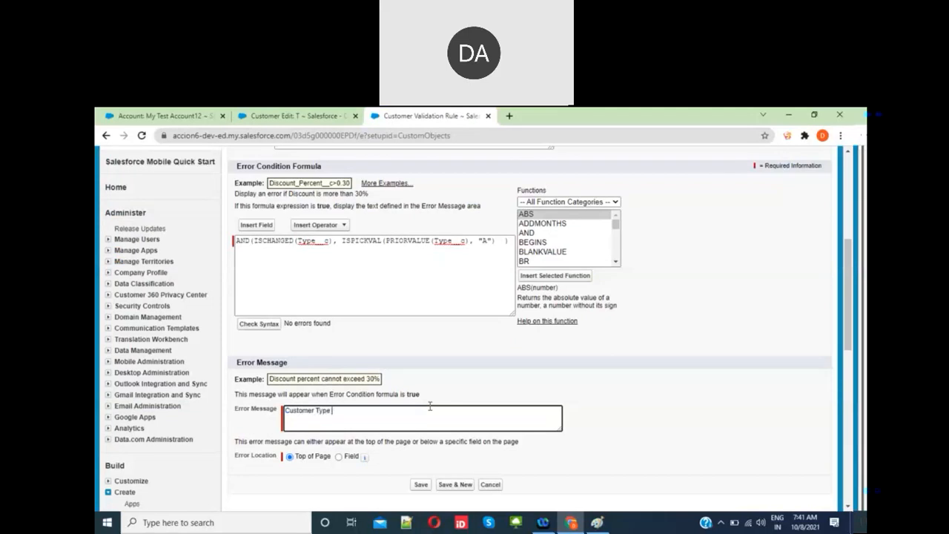
pyautogui.write(" 'A' cannot be changed.")
pyautogui.click(421, 484)
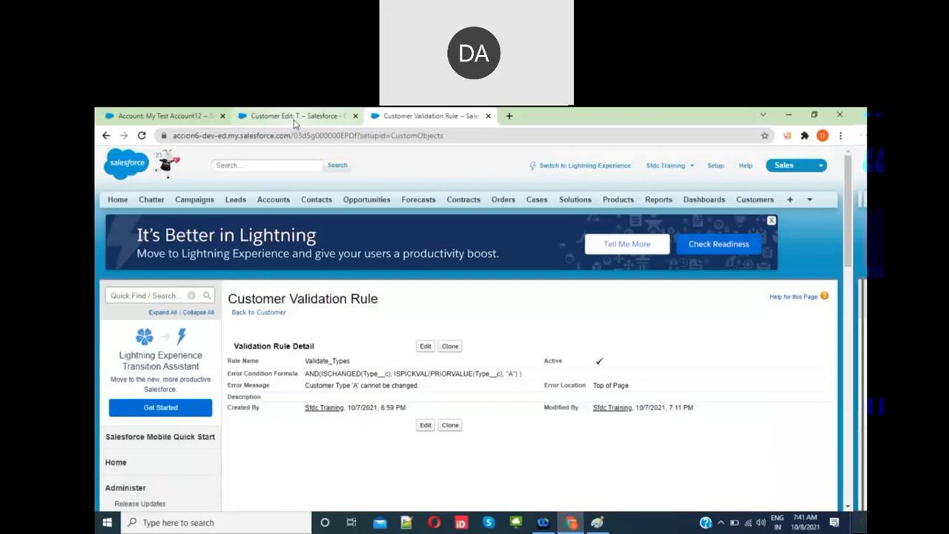
# - Discard the pending edit of customer T, and try to save its Type as C by inline editing
pyautogui.click(296, 116)
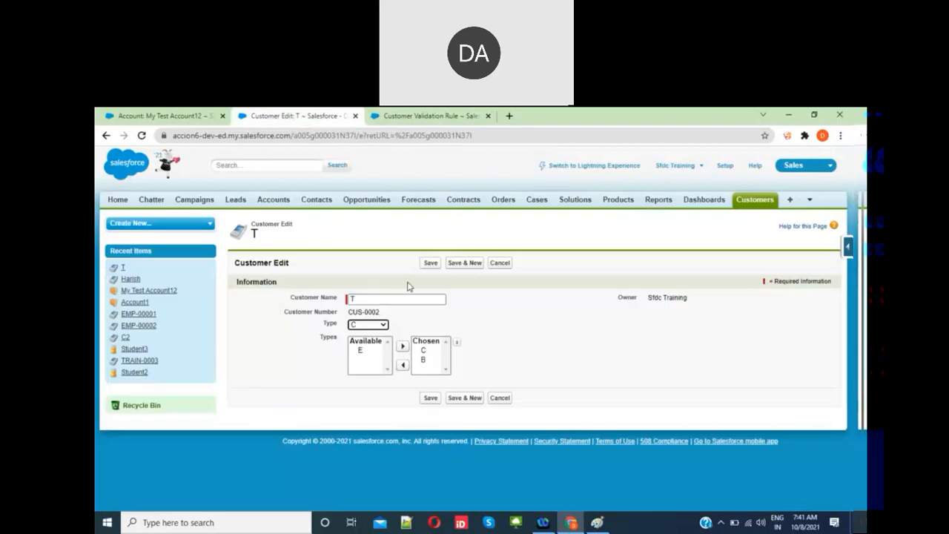
pyautogui.click(500, 262)
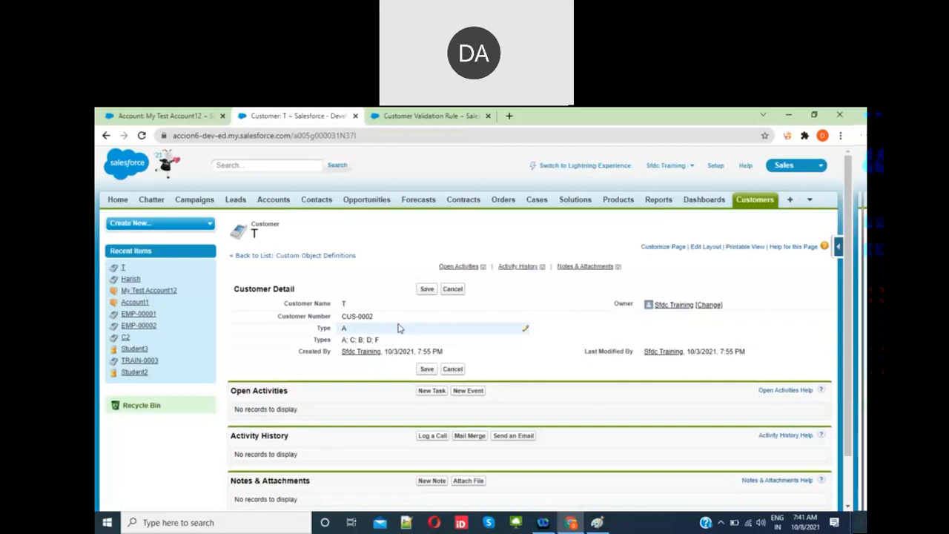
pyautogui.doubleClick(398, 328)
pyautogui.click(444, 243)
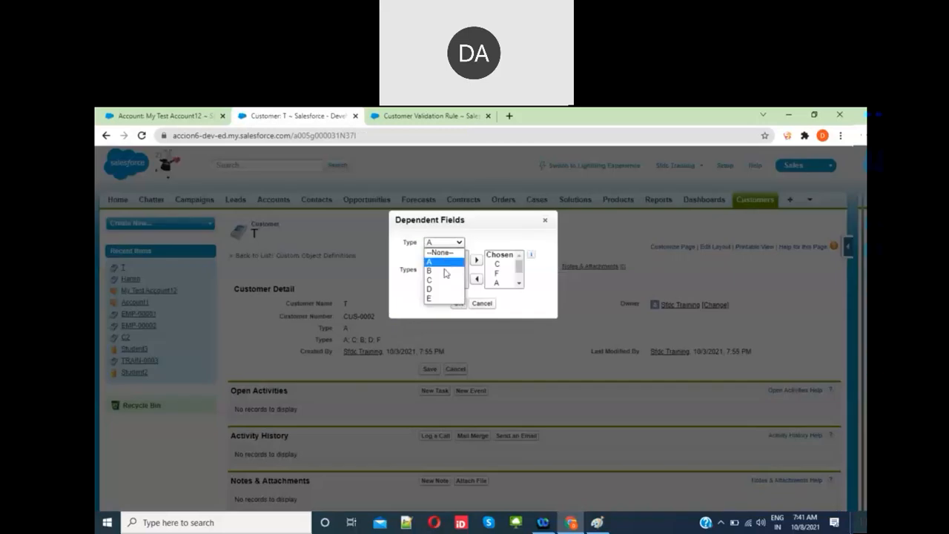
pyautogui.click(439, 279)
pyautogui.click(459, 303)
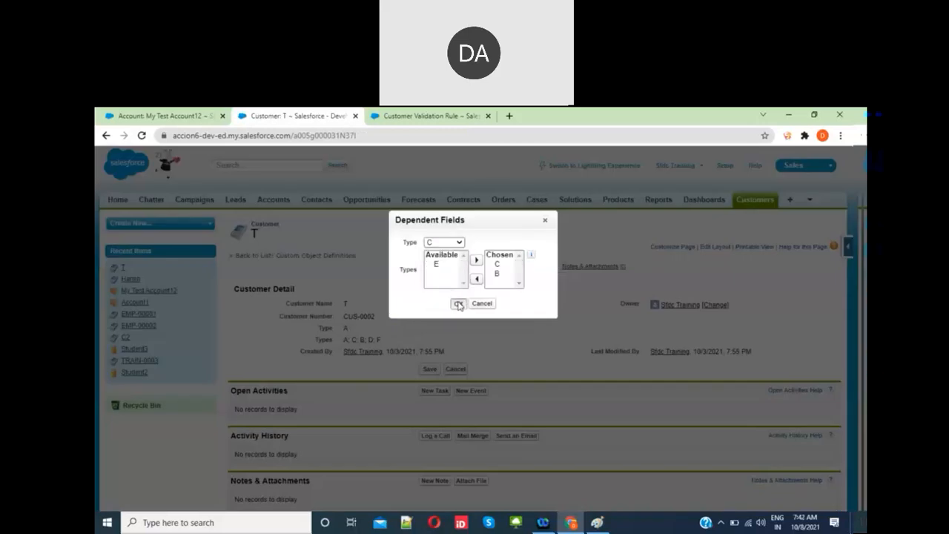
pyautogui.click(428, 369)
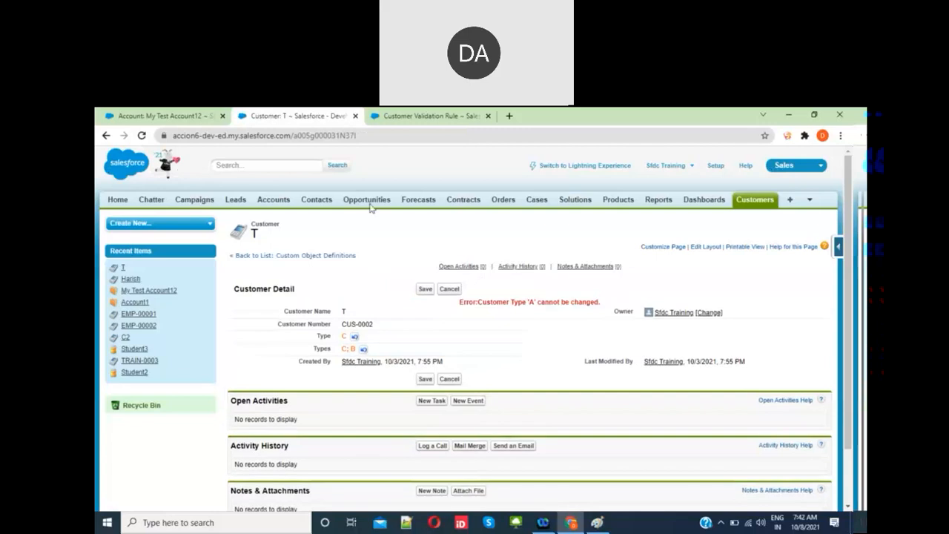
# - Open the customer's Validate_Types validation rule for editing
pyautogui.click(385, 117)
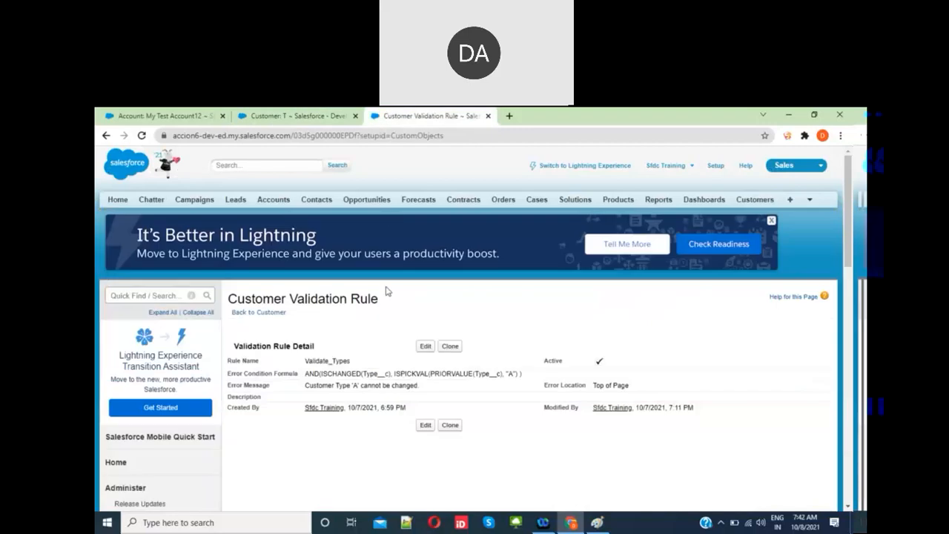
pyautogui.click(425, 347)
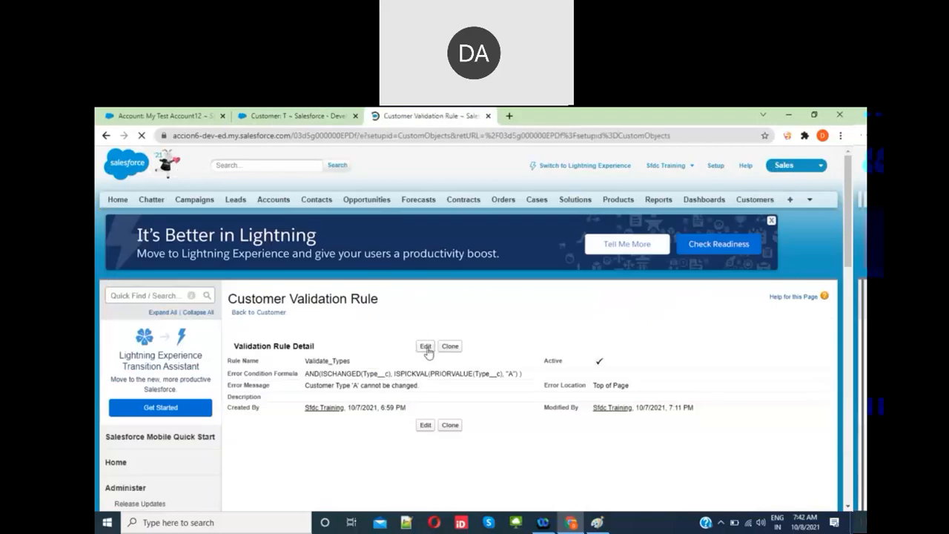
pyautogui.scroll(-2, 570, 364)
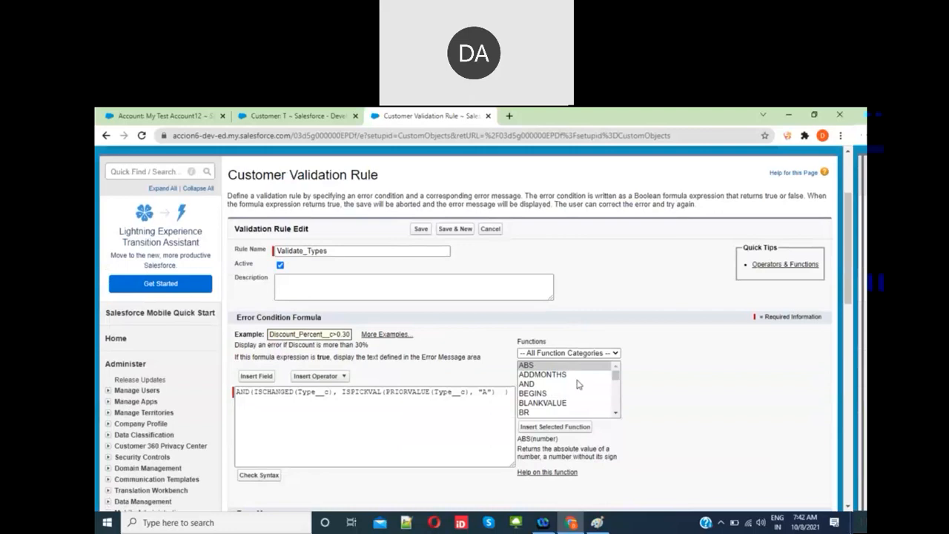
# - Look through the full list of formula functions, including the description of TEXT
pyautogui.scroll(-3, 580, 387)
pyautogui.scroll(-5, 581, 387)
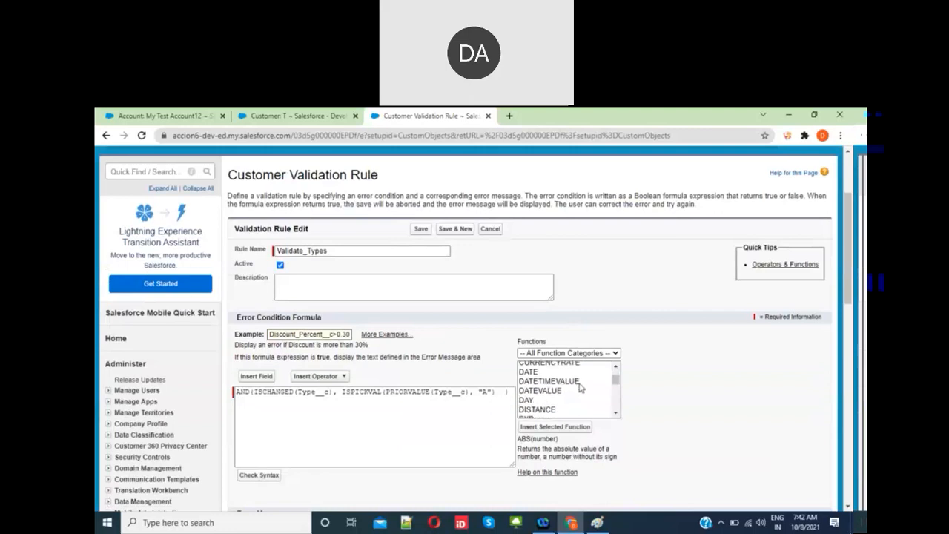
pyautogui.scroll(-4, 580, 387)
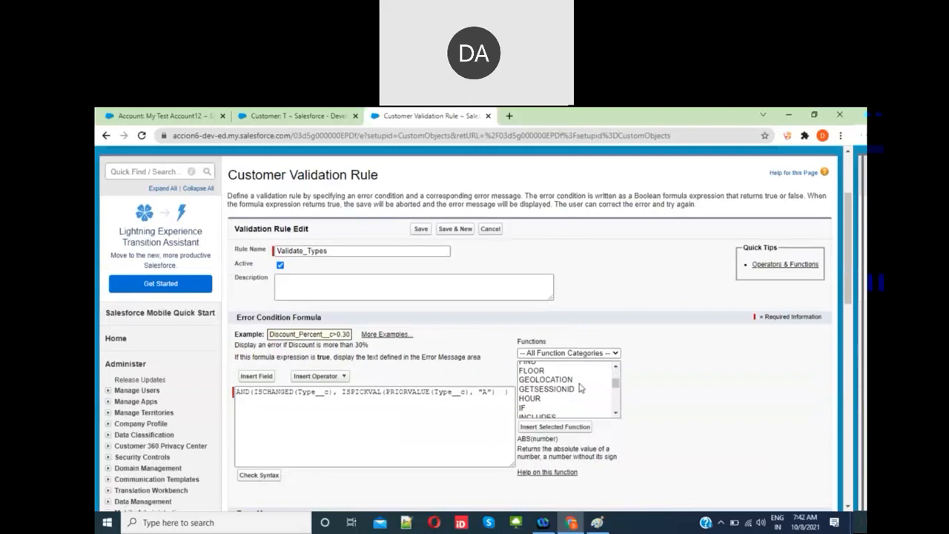
pyautogui.scroll(-4, 579, 404)
pyautogui.scroll(-3, 578, 409)
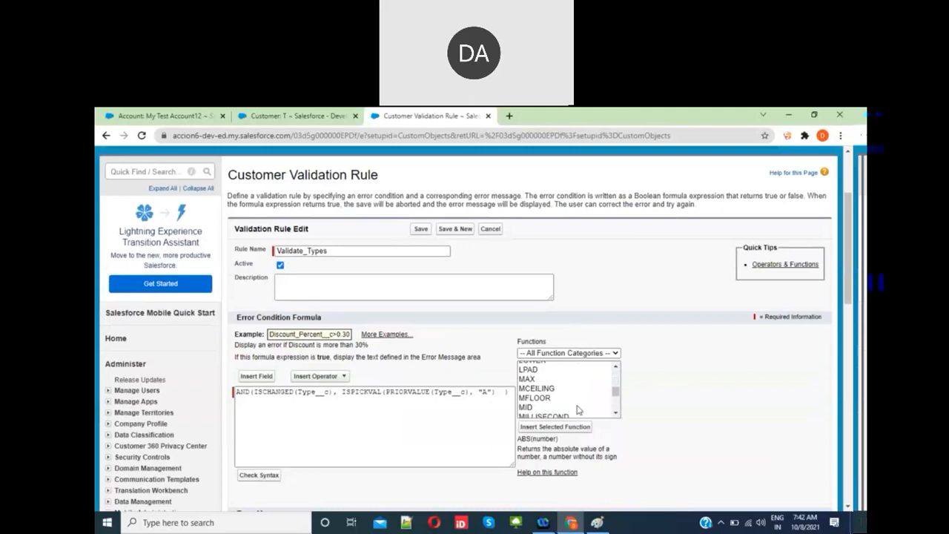
pyautogui.scroll(-3, 578, 409)
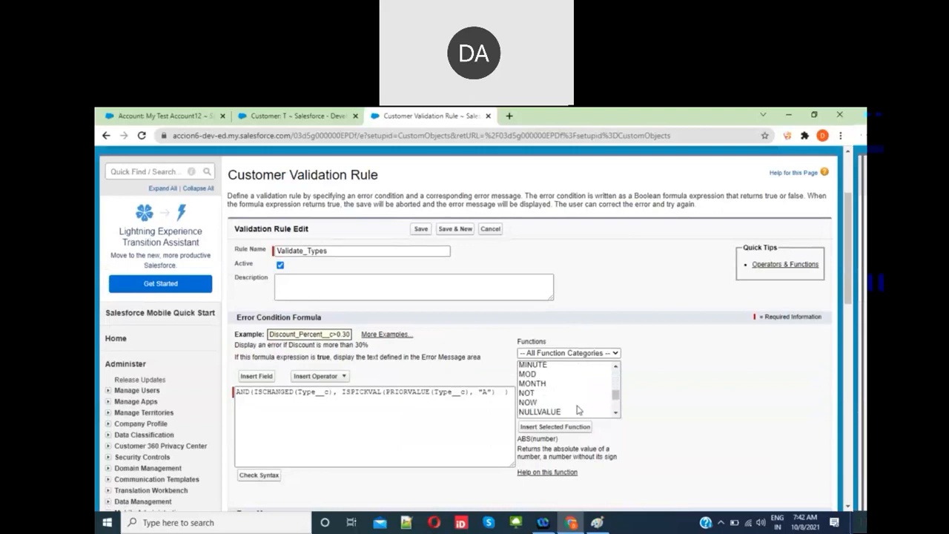
pyautogui.scroll(-6, 579, 409)
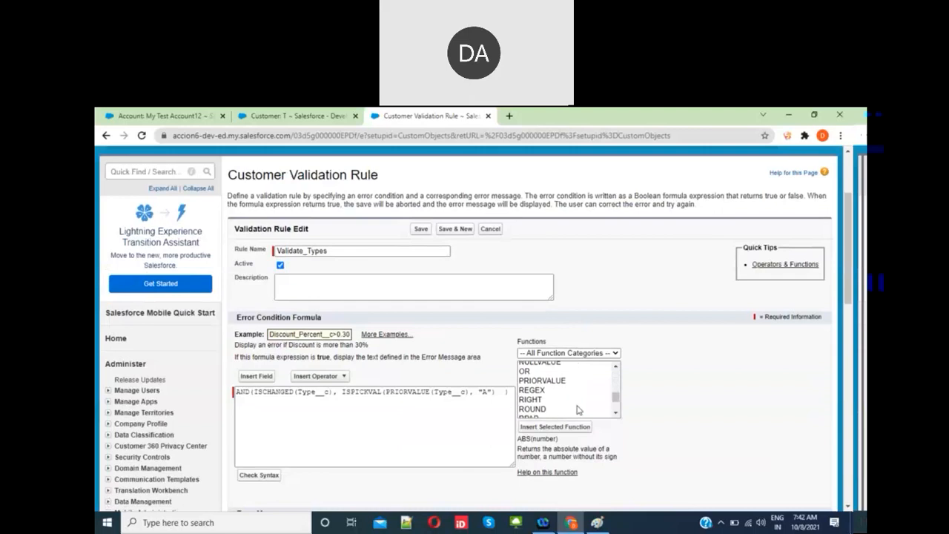
pyautogui.scroll(-3, 579, 410)
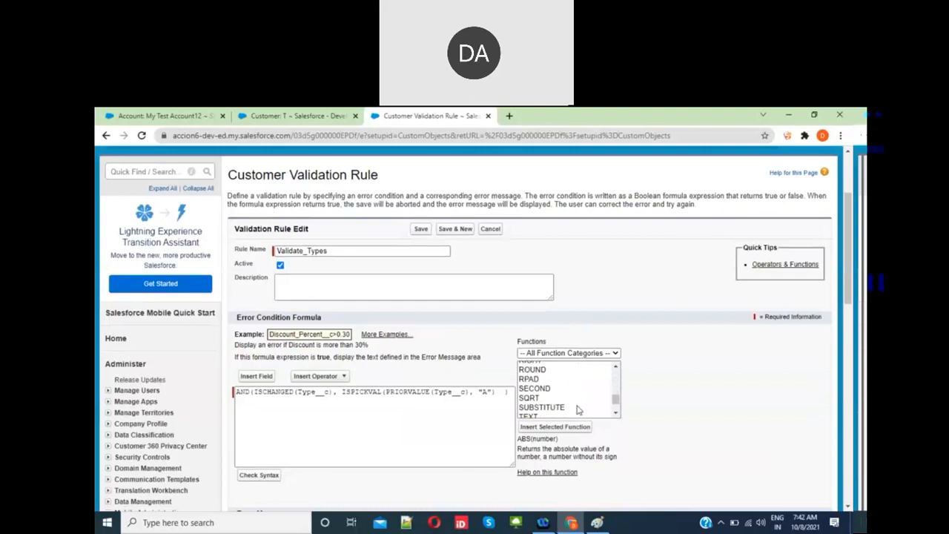
pyautogui.scroll(-3, 577, 409)
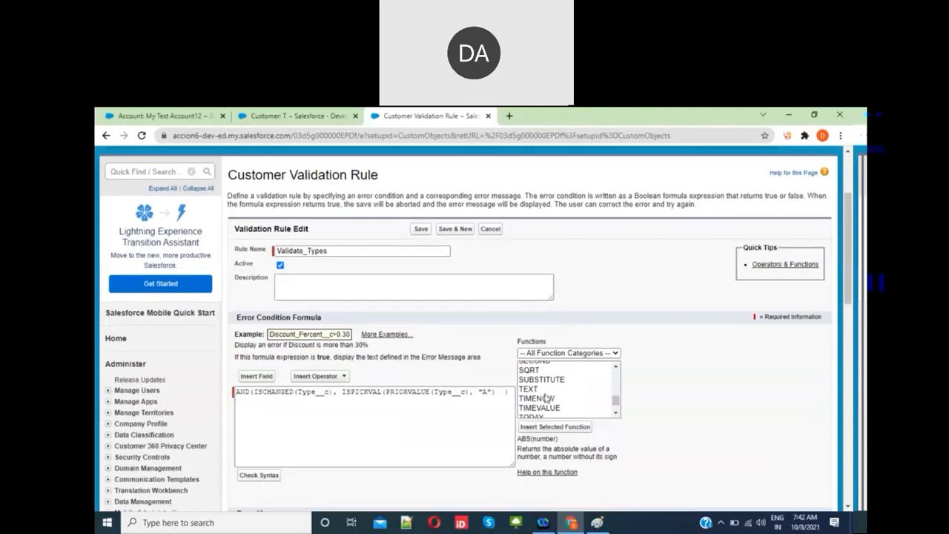
pyautogui.click(537, 390)
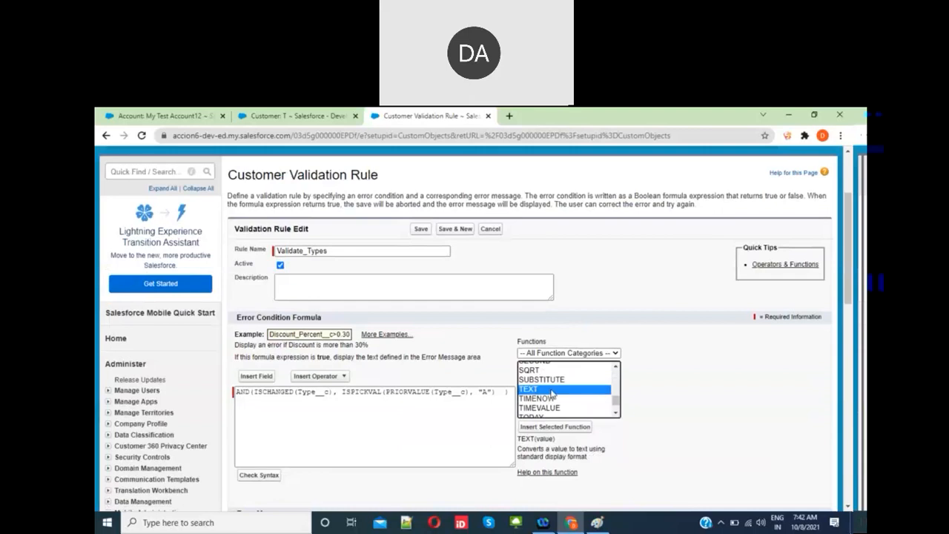
pyautogui.scroll(-1, 553, 393)
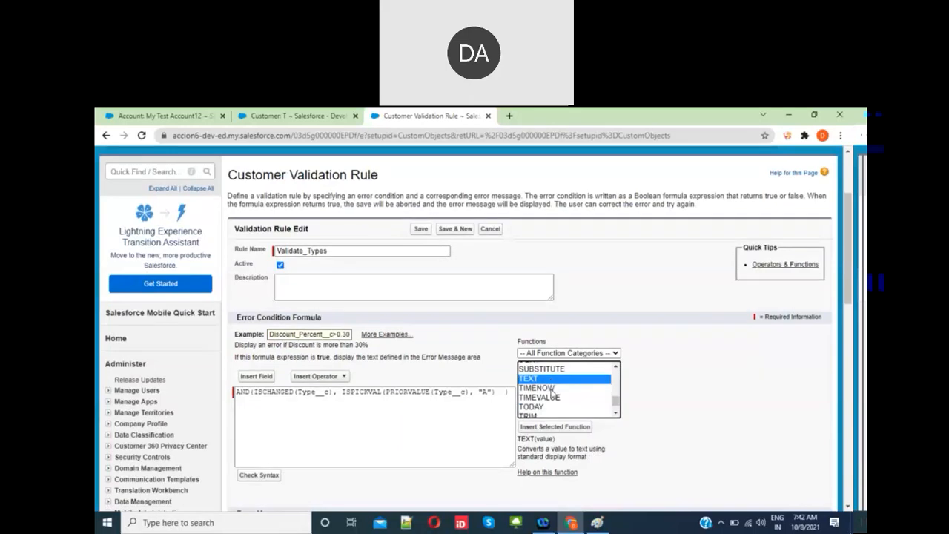
pyautogui.click(491, 408)
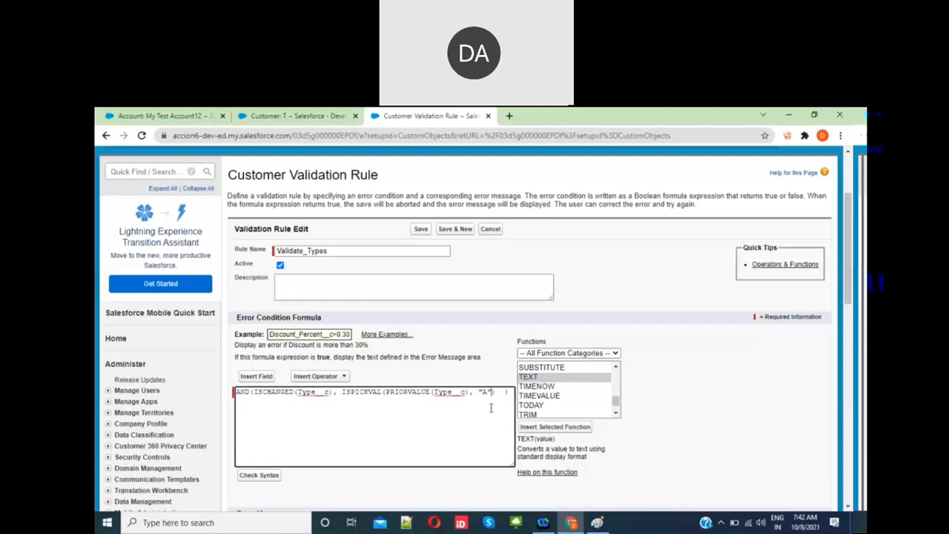
pyautogui.click(543, 380)
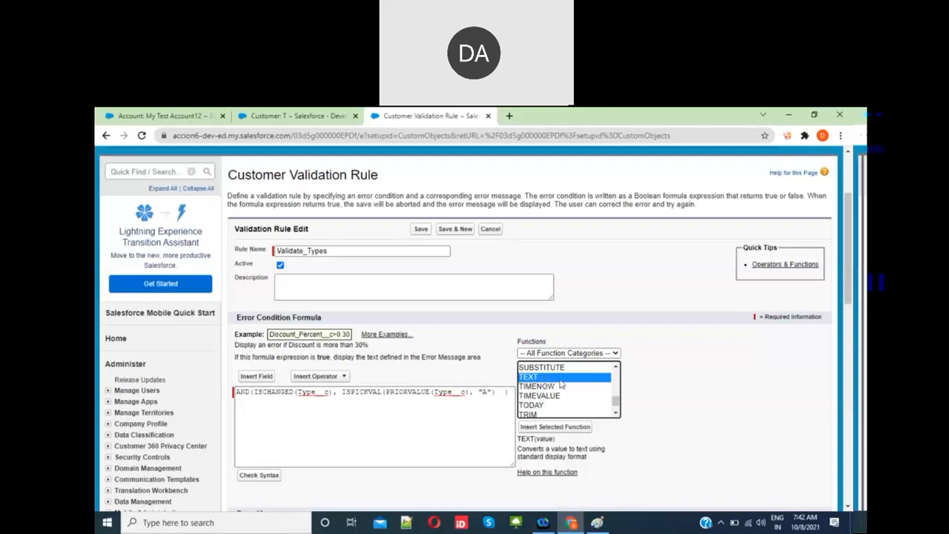
pyautogui.scroll(-1, 561, 386)
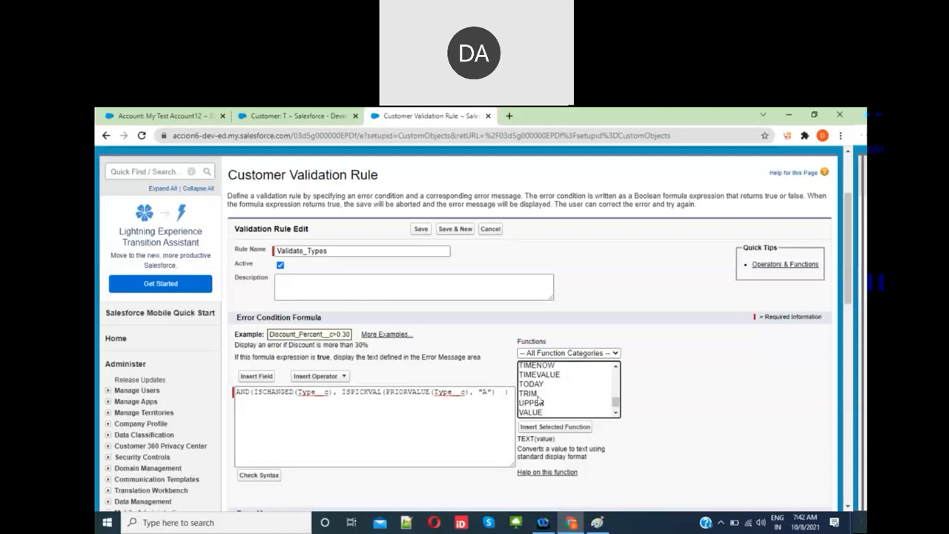
pyautogui.scroll(-3, 564, 408)
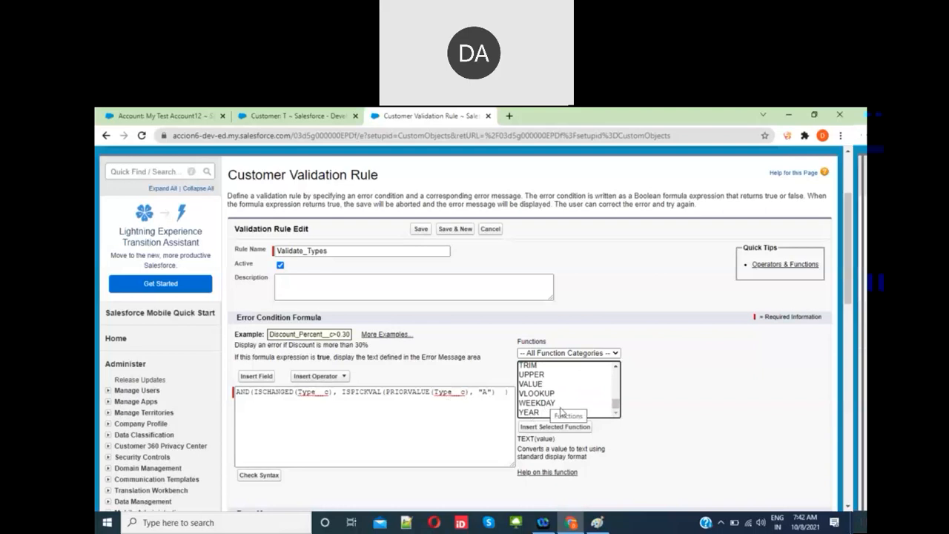
pyautogui.scroll(15, 567, 394)
pyautogui.scroll(6, 571, 391)
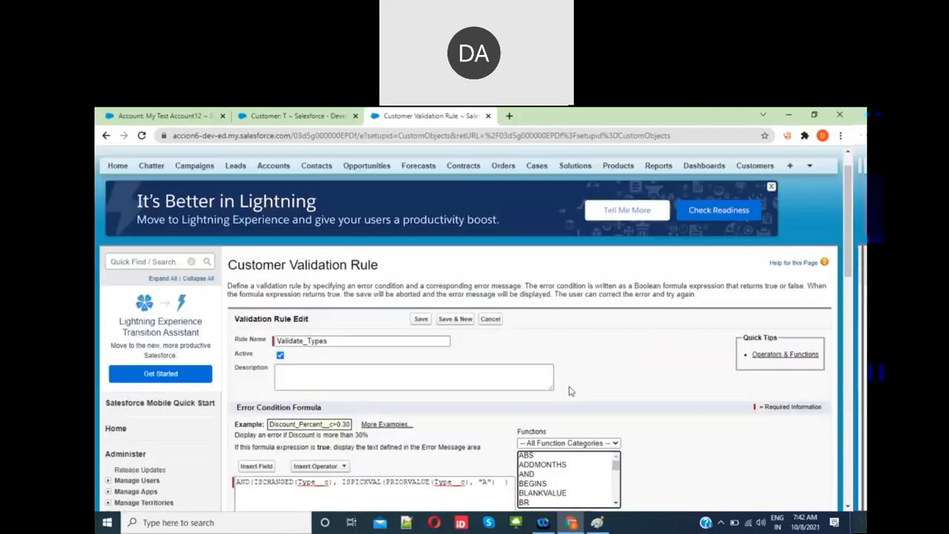
# - Filter the formula functions to the Date & Time category and look through them
pyautogui.scroll(-3, 576, 364)
pyautogui.click(576, 362)
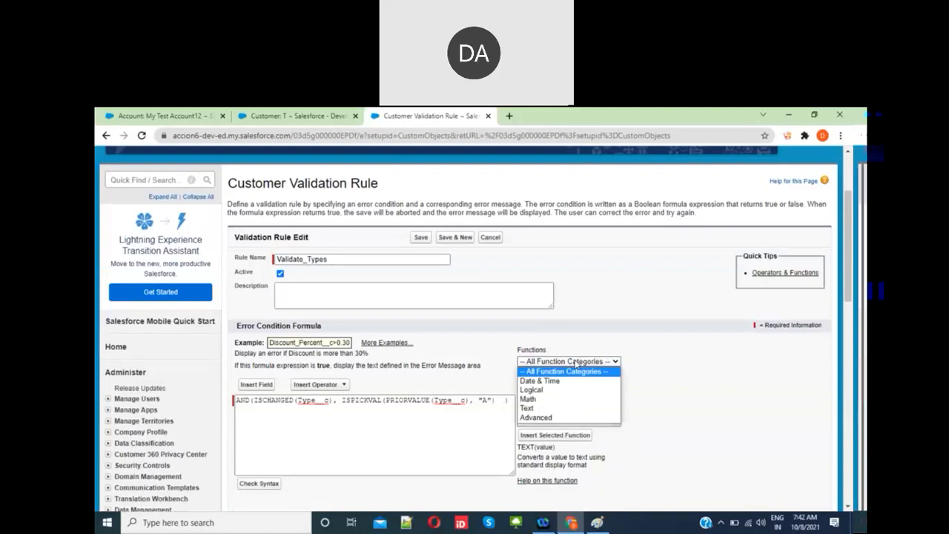
pyautogui.click(570, 381)
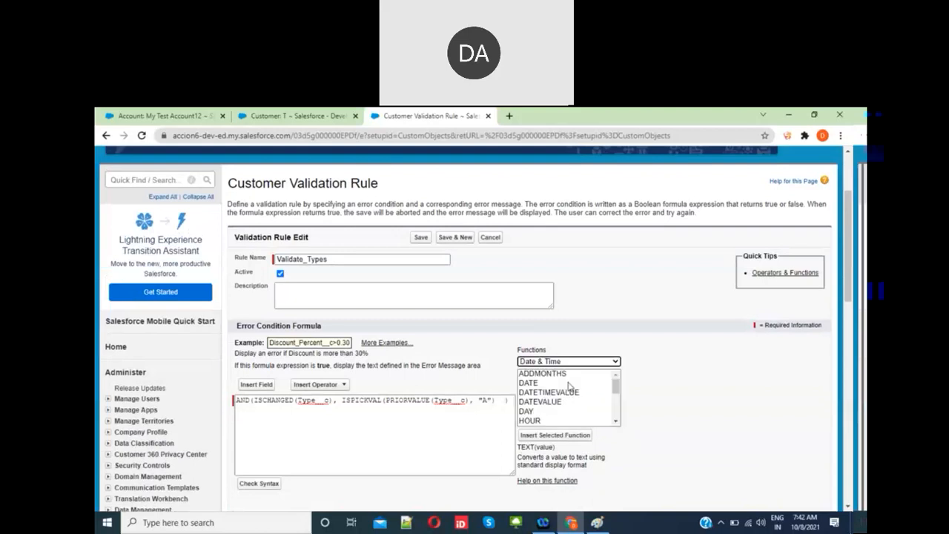
pyautogui.scroll(-4, 569, 386)
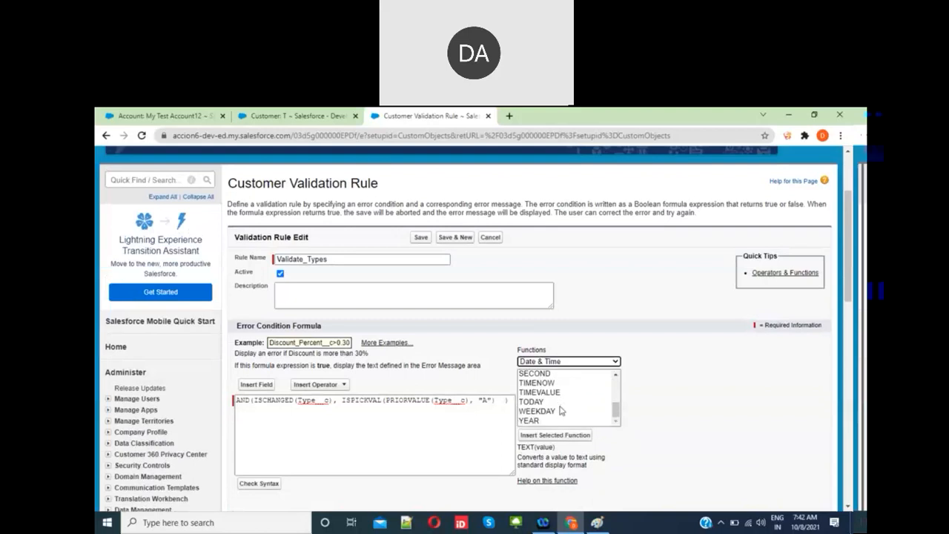
# - Replace the whole error condition formula with the VLOOKUP function from the Advanced category
pyautogui.click(569, 362)
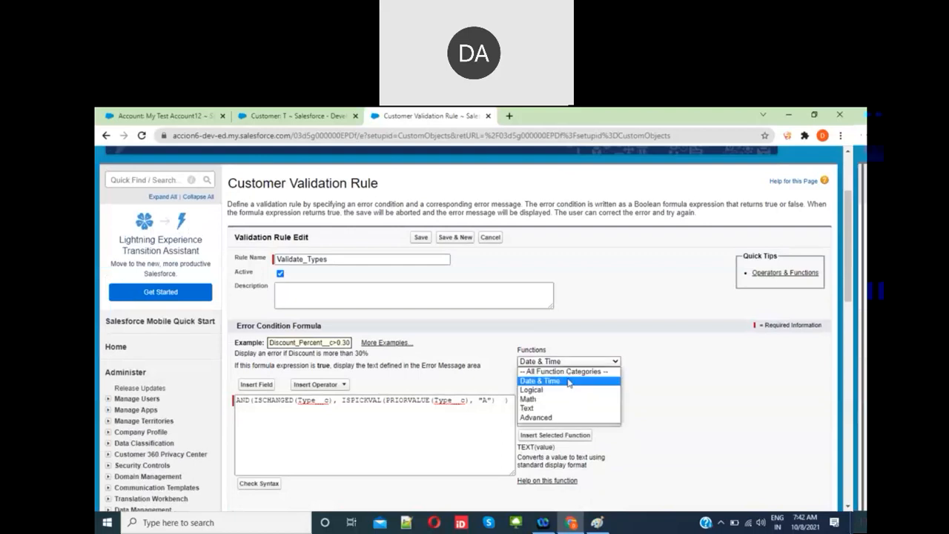
pyautogui.click(561, 417)
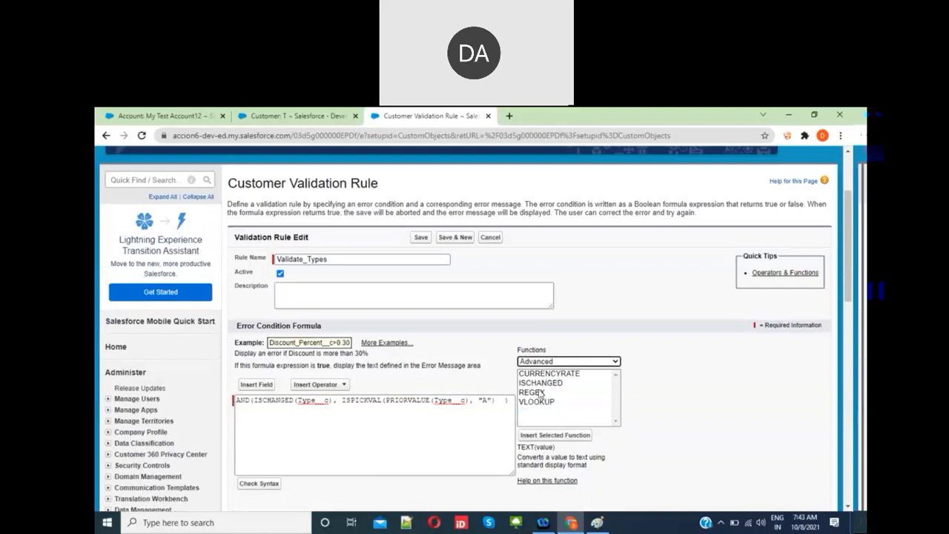
pyautogui.click(540, 405)
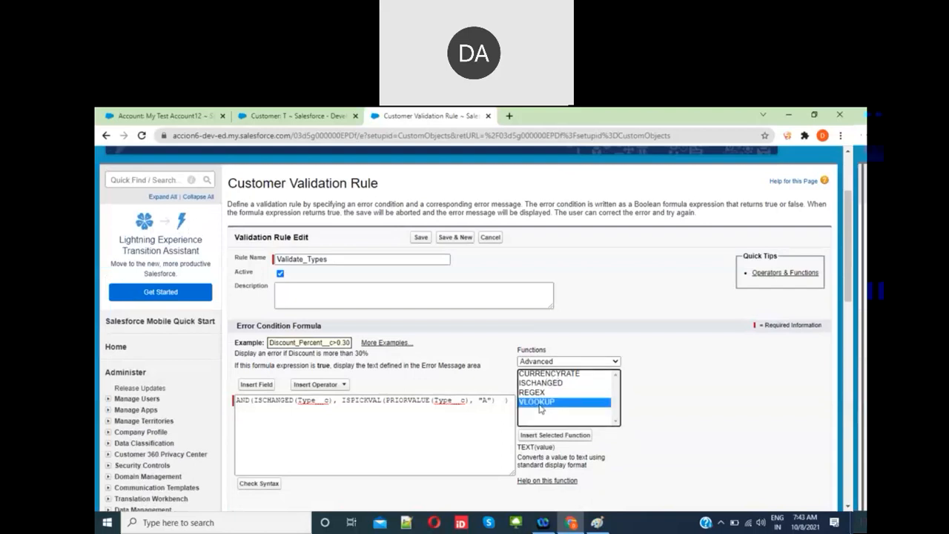
pyautogui.scroll(-2, 540, 407)
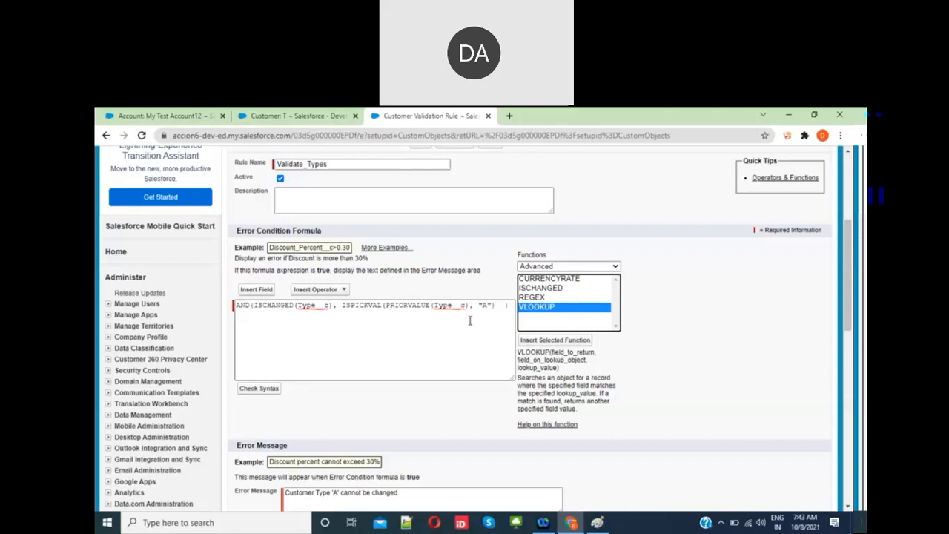
pyautogui.tripleClick(447, 311)
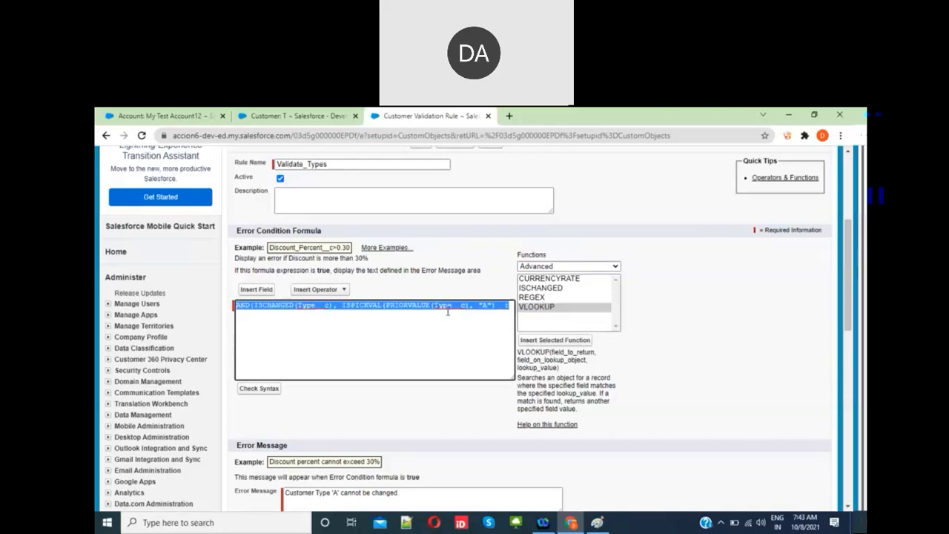
pyautogui.press('BackSpace')
pyautogui.click(552, 342)
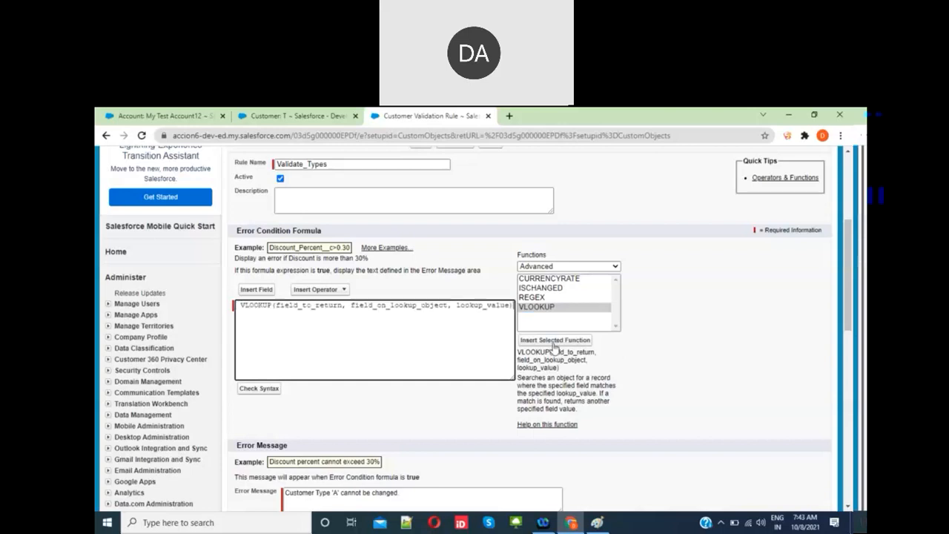
# - Replace the field_to_return and field_on_lookup_object arguments of VLOOKUP with Name
pyautogui.doubleClick(334, 308)
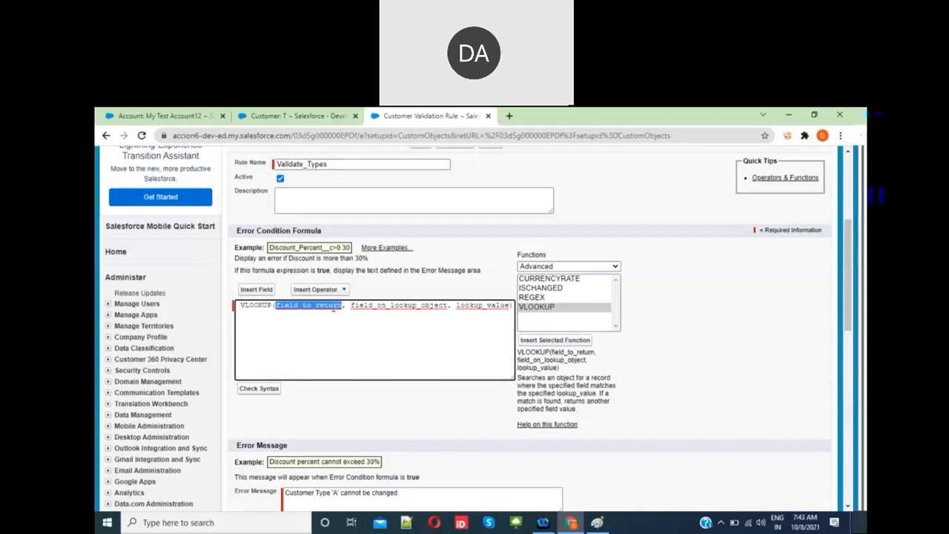
pyautogui.press('BackSpace')
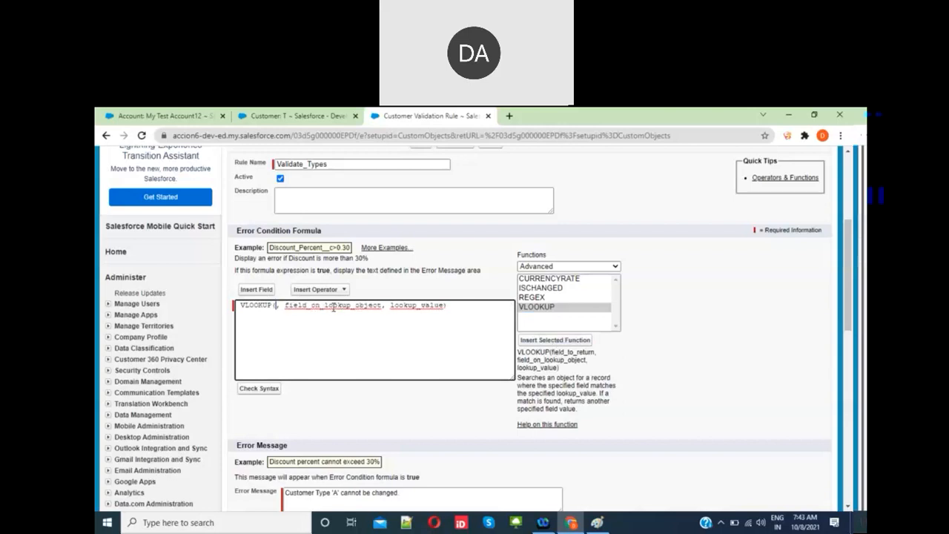
pyautogui.write('Name')
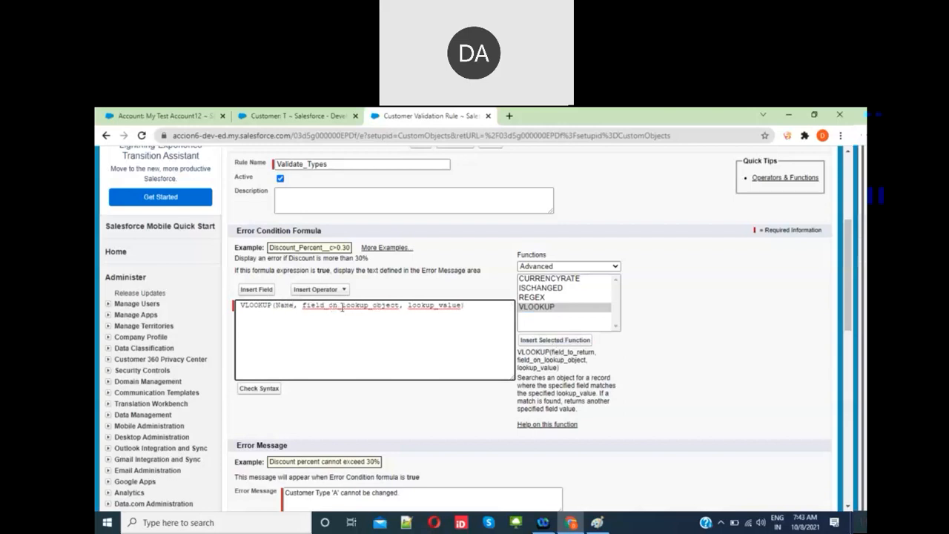
pyautogui.doubleClick(361, 308)
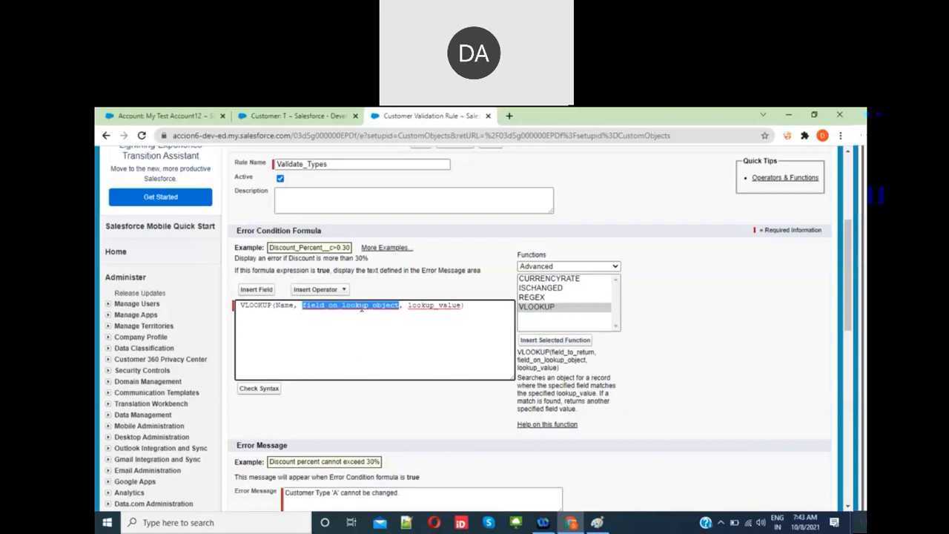
pyautogui.press('BackSpace')
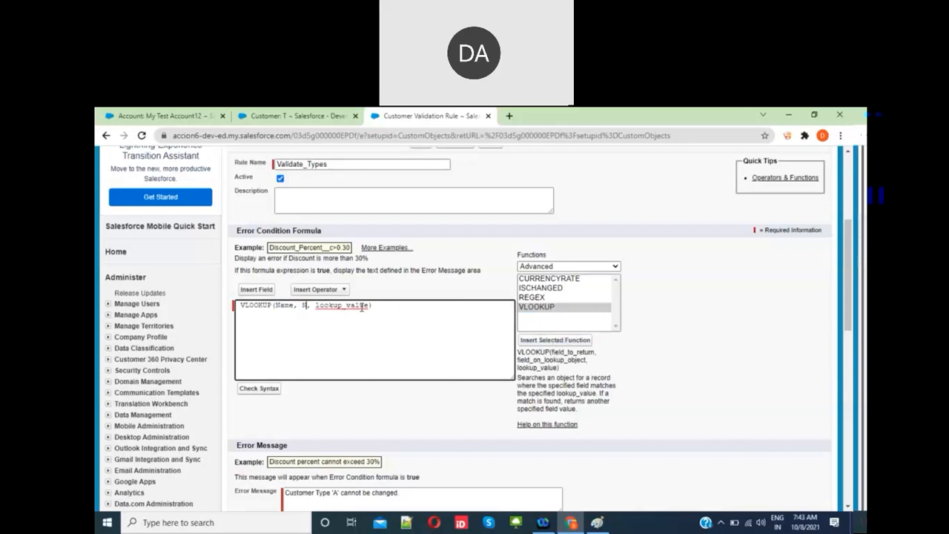
pyautogui.write('Name')
# - Replace the lookup_value argument of VLOOKUP with the existing customer's name in double quotes
pyautogui.doubleClick(363, 306)
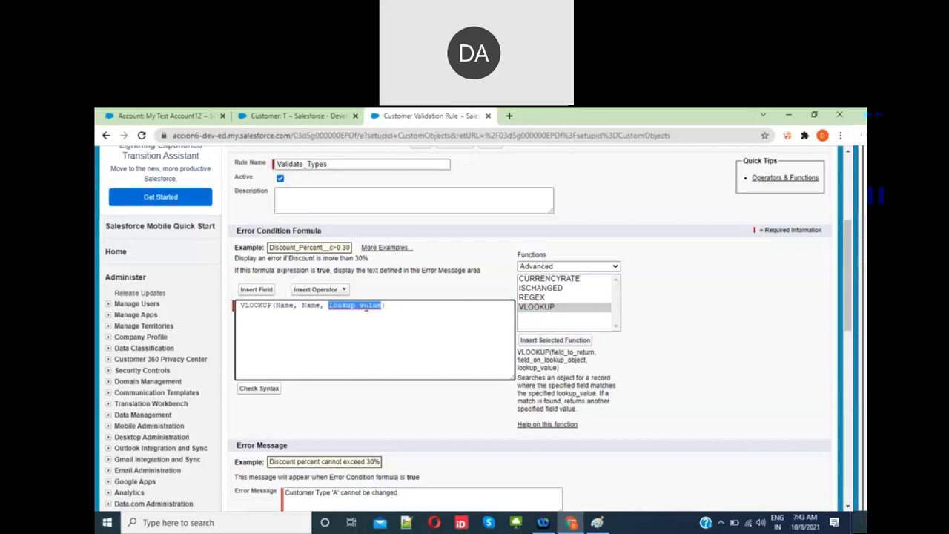
pyautogui.press('BackSpace')
pyautogui.write('""')
pyautogui.write('Harish')
# - Clear the rule's existing error message
pyautogui.scroll(-2, 366, 306)
pyautogui.click(403, 364)
pyautogui.hotkey('ctrl', 'a')
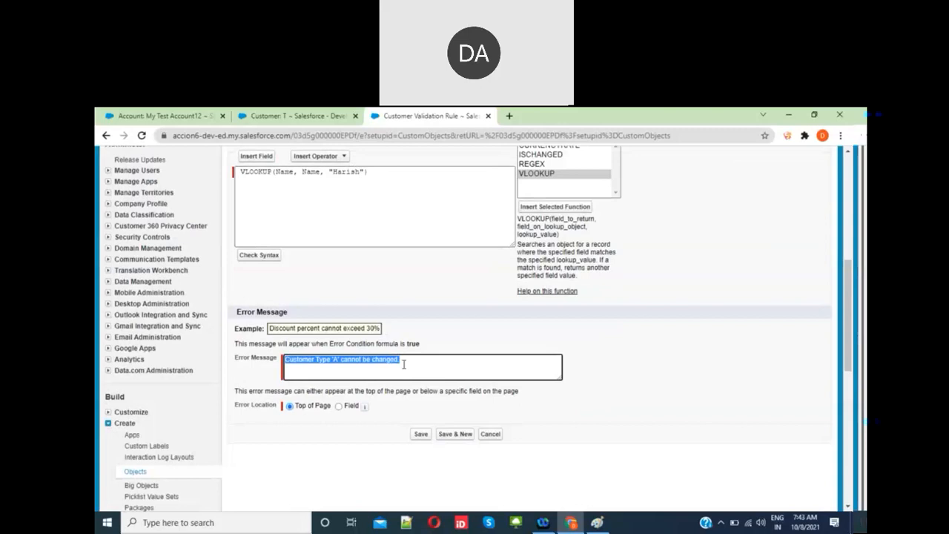
pyautogui.press('BackSpace')
pyautogui.write('Diplicate cus')
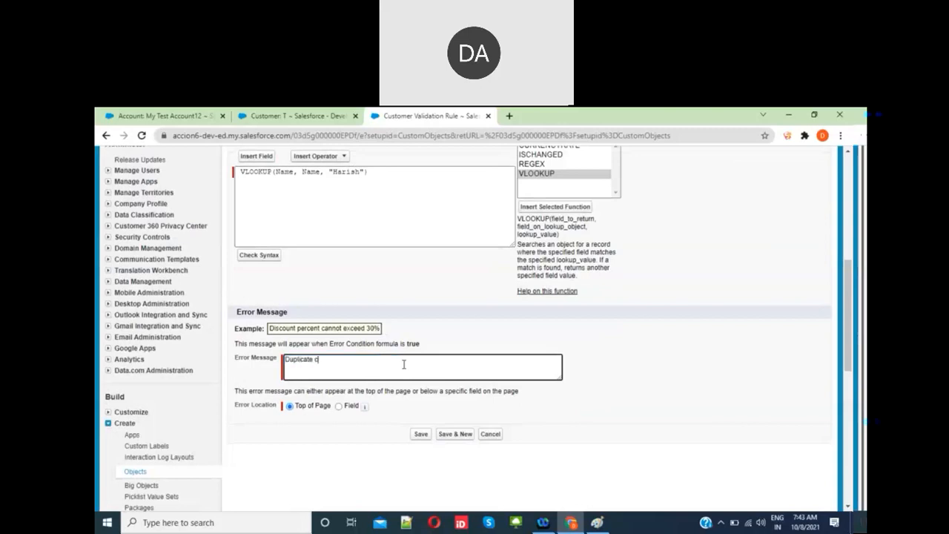
pyautogui.write('omer')
pyautogui.press('BackSpace')
pyautogui.press('BackSpace')
pyautogui.press('BackSpace')
pyautogui.press('BackSpace')
pyautogui.press('BackSpace')
pyautogui.press('BackSpace')
pyautogui.press('BackSpace')
pyautogui.press('BackSpace')
pyautogui.press('BackSpace')
pyautogui.press('BackSpace')
pyautogui.press('BackSpace')
pyautogui.press('BackSpace')
pyautogui.press('BackSpace')
pyautogui.press('BackSpace')
pyautogui.press('BackSpace')
pyautogui.press('BackSpace')
pyautogui.press('BackSpace')
pyautogui.press('BackSpace')
pyautogui.press('BackSpace')
pyautogui.press('BackSpace')
# - Enter "Customer is already exist with the same name" as the rule's error message
pyautogui.write('Customer is already exist wi')
pyautogui.press('BackSpace')
pyautogui.press('BackSpace')
pyautogui.press('BackSpace')
pyautogui.press('BackSpace')
pyautogui.write('t with the same name')
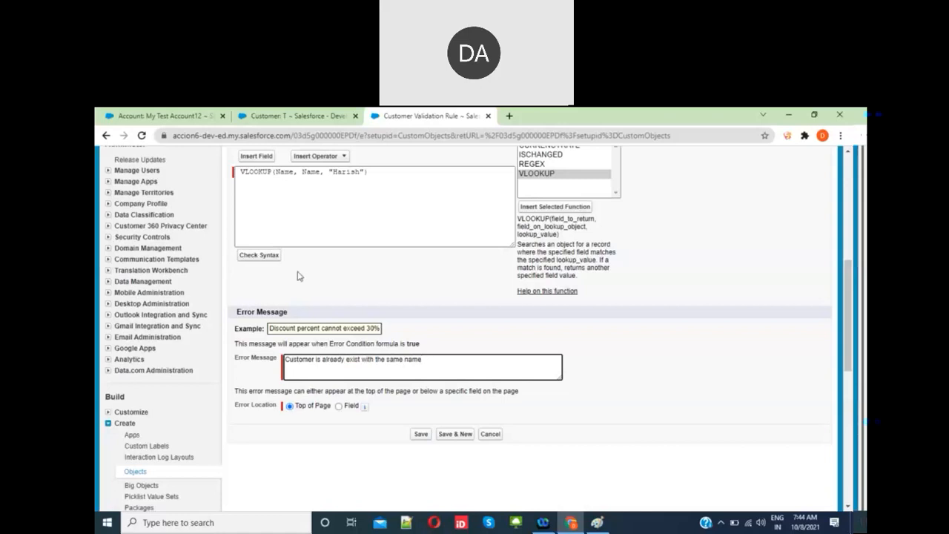
# - Check the syntax of the VLOOKUP formula and inspect the Customer Name field's API name in the insertable fields, without inserting it
pyautogui.click(264, 258)
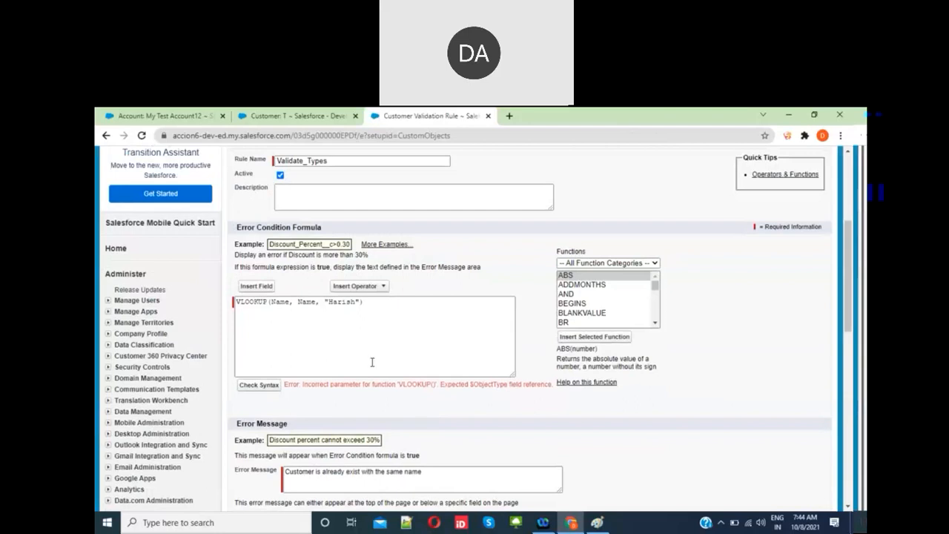
pyautogui.click(301, 304)
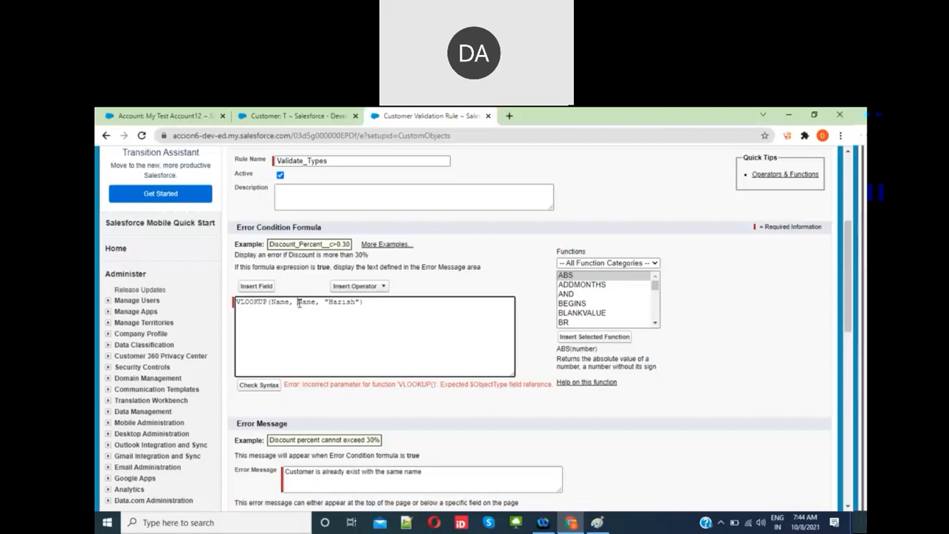
pyautogui.click(261, 286)
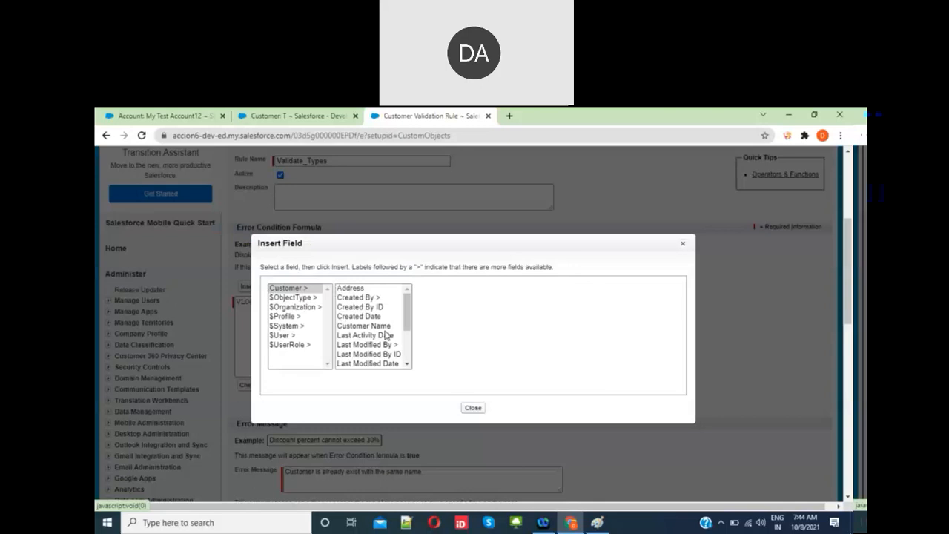
pyautogui.scroll(-1, 385, 335)
pyautogui.click(378, 321)
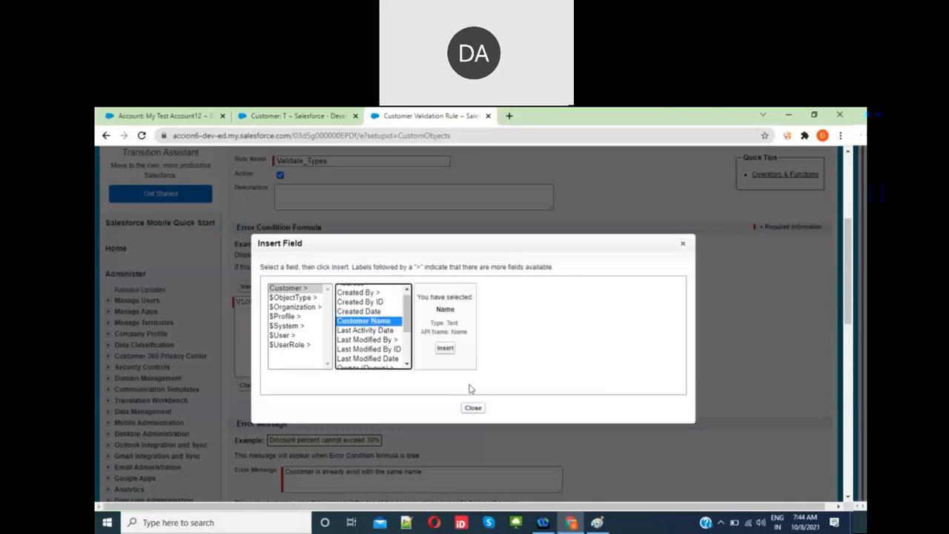
pyautogui.click(473, 408)
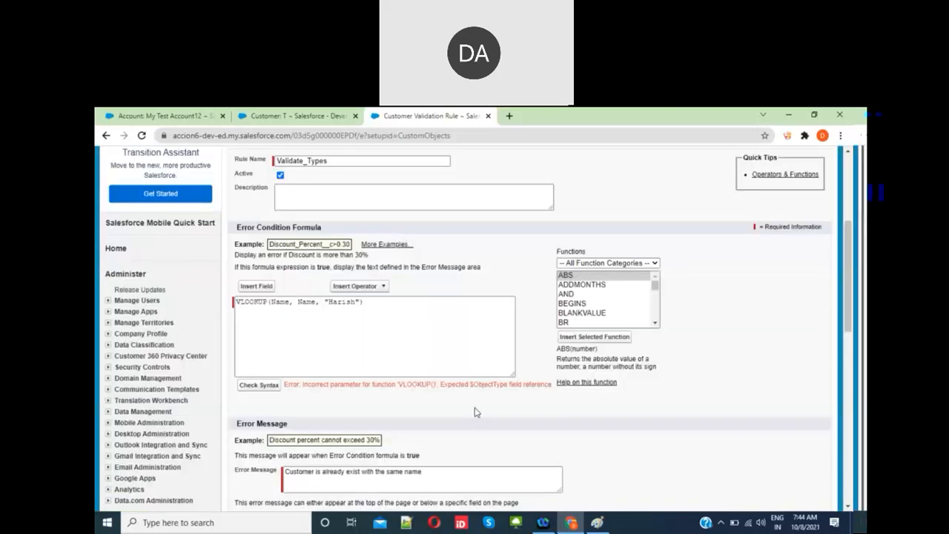
pyautogui.click(403, 361)
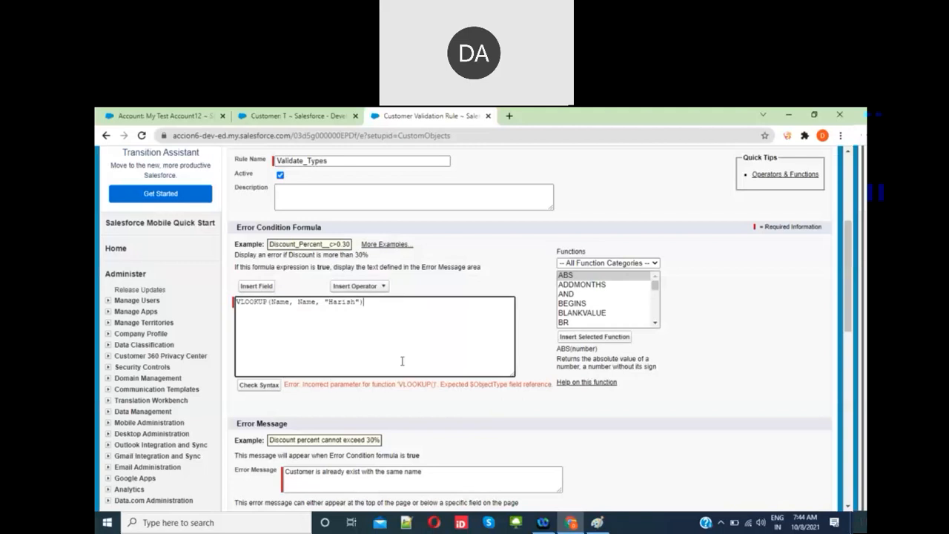
pyautogui.click(271, 386)
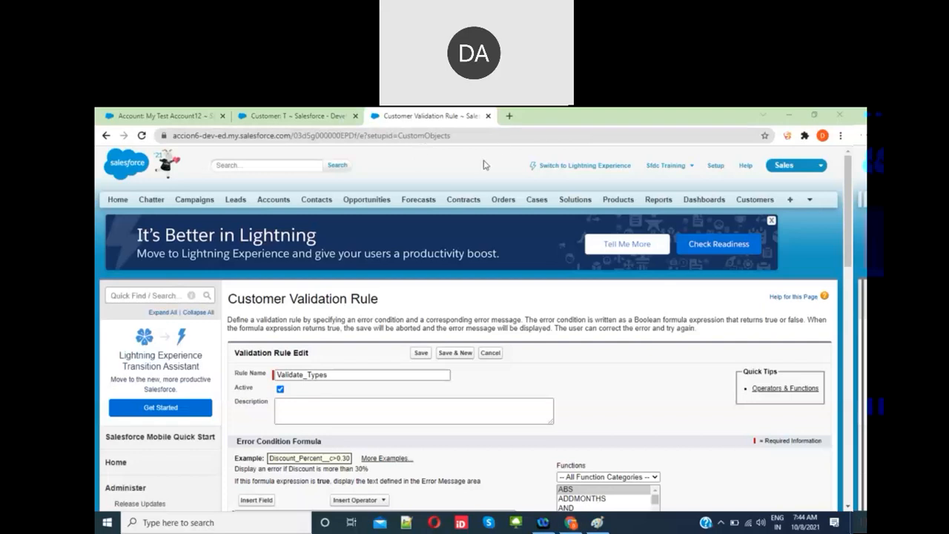
pyautogui.click(561, 157)
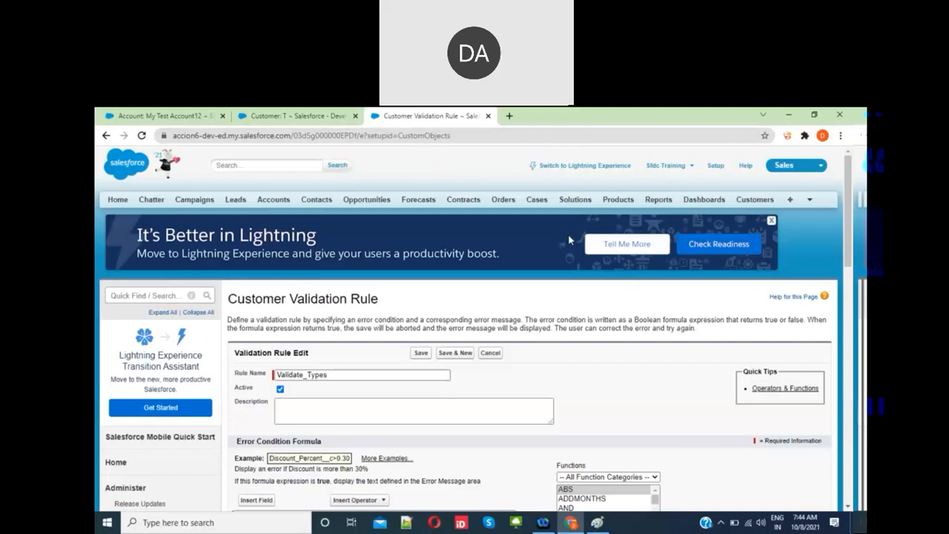
pyautogui.click(404, 161)
# - Search the web in a new browser tab for "vlookup syntax in salesforce"
pyautogui.rightClick(397, 122)
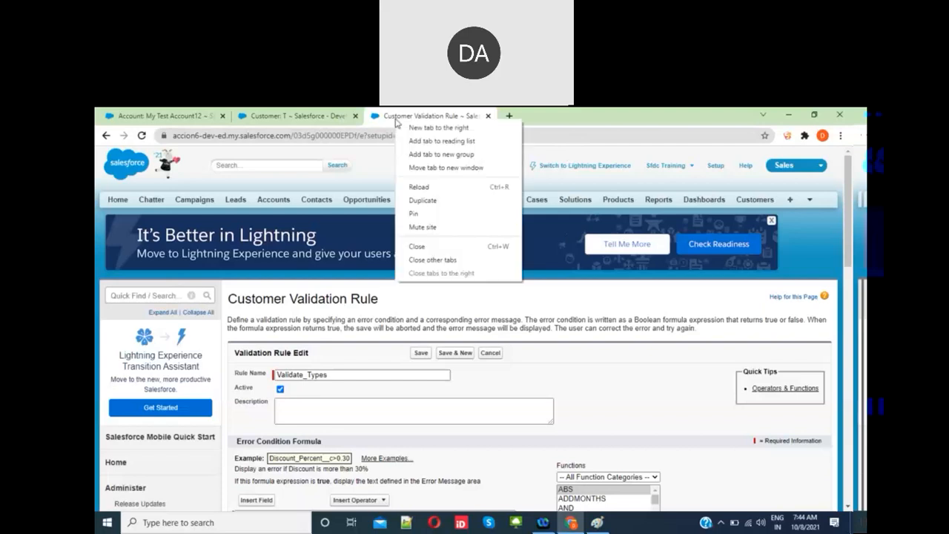
pyautogui.click(414, 128)
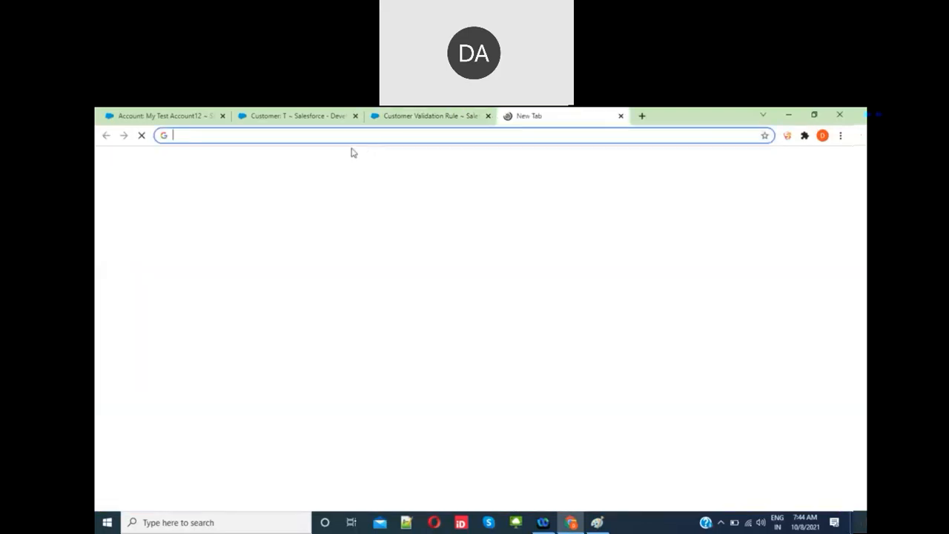
pyautogui.click(335, 135)
pyautogui.write('vlook')
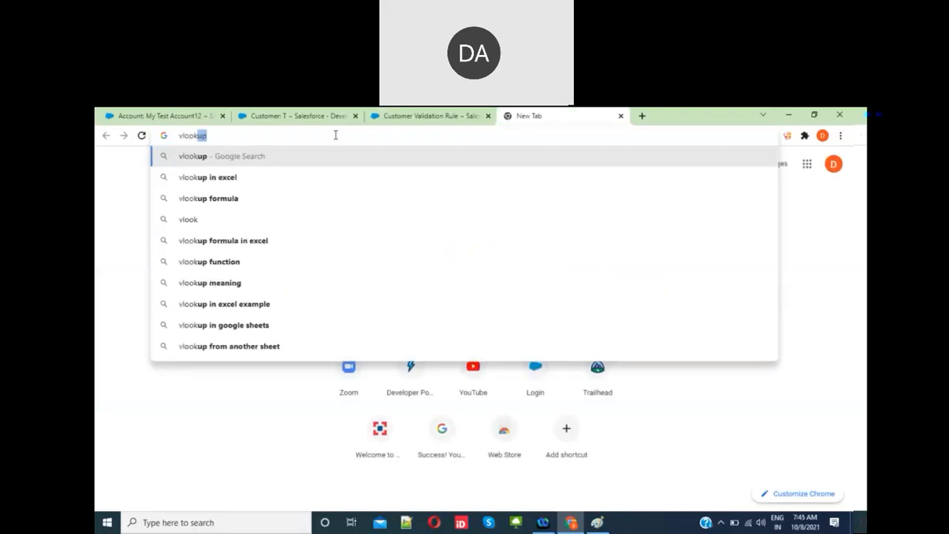
pyautogui.write('up syntax')
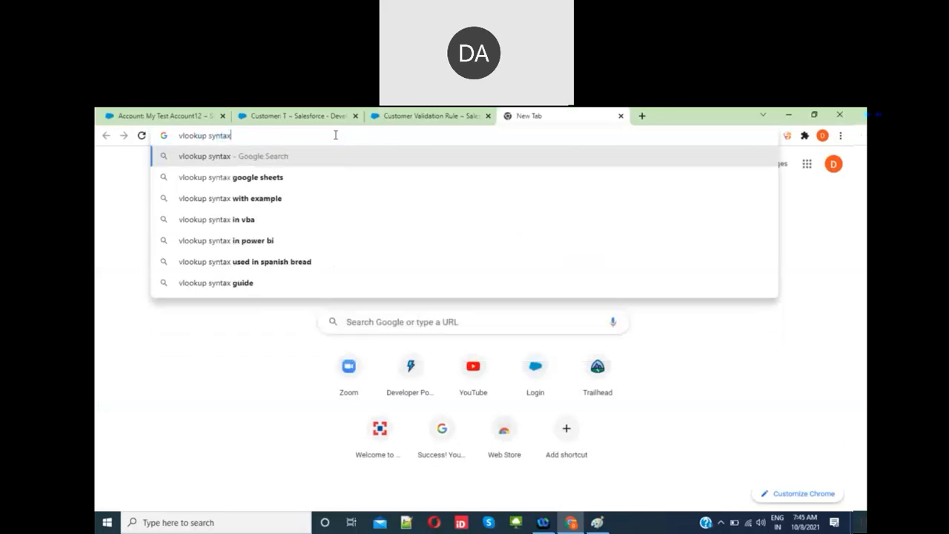
pyautogui.write(' in salesforce')
pyautogui.press('Return')
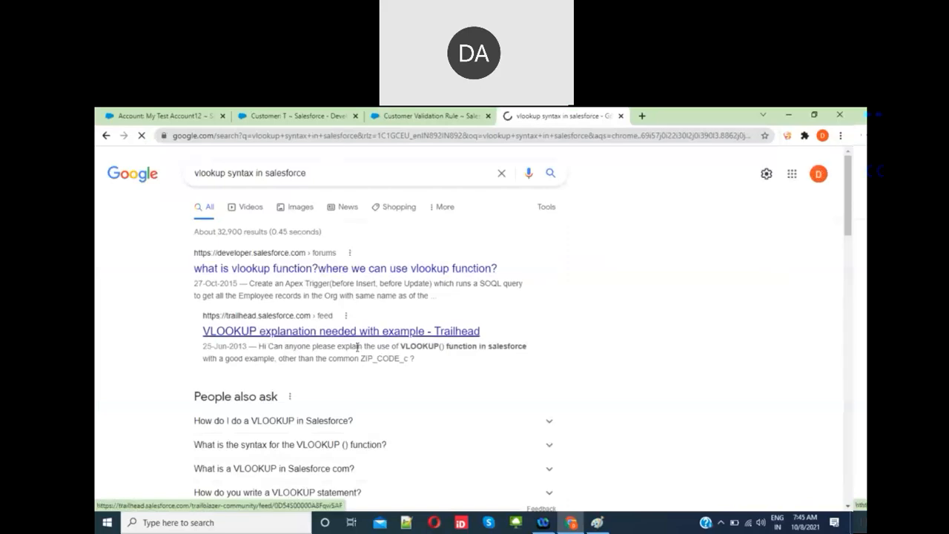
# - Read the Trailhead thread "VLOOKUP explanation needed with example" and return to the search results
pyautogui.scroll(-3, 359, 350)
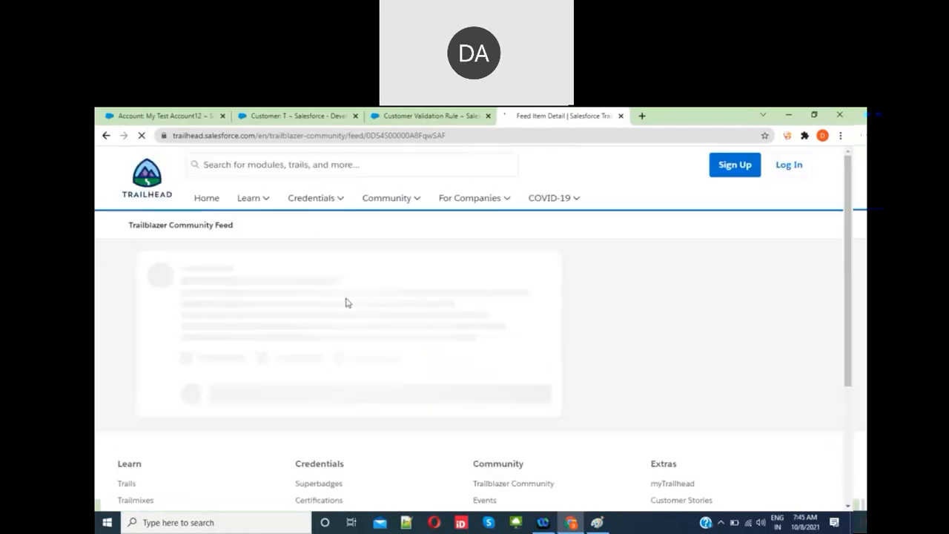
pyautogui.scroll(-1, 346, 303)
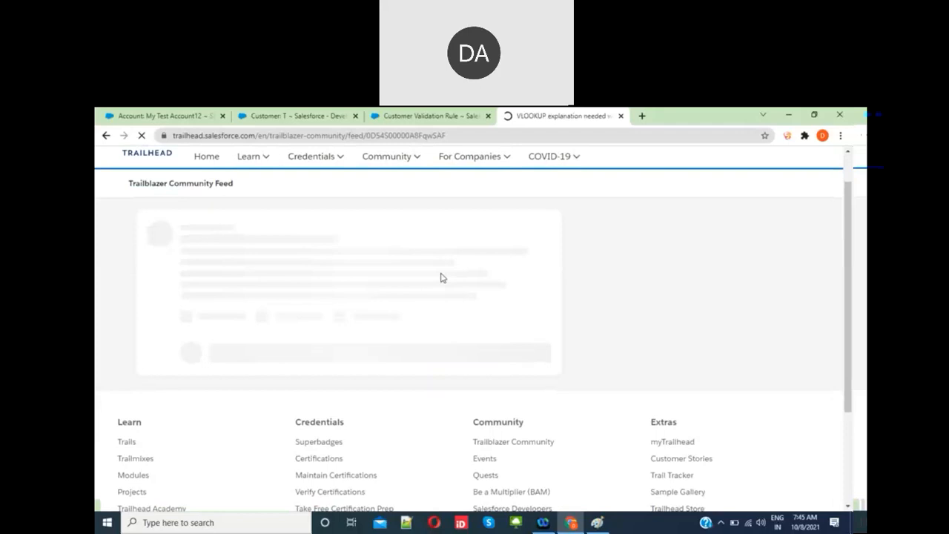
pyautogui.scroll(-3, 433, 338)
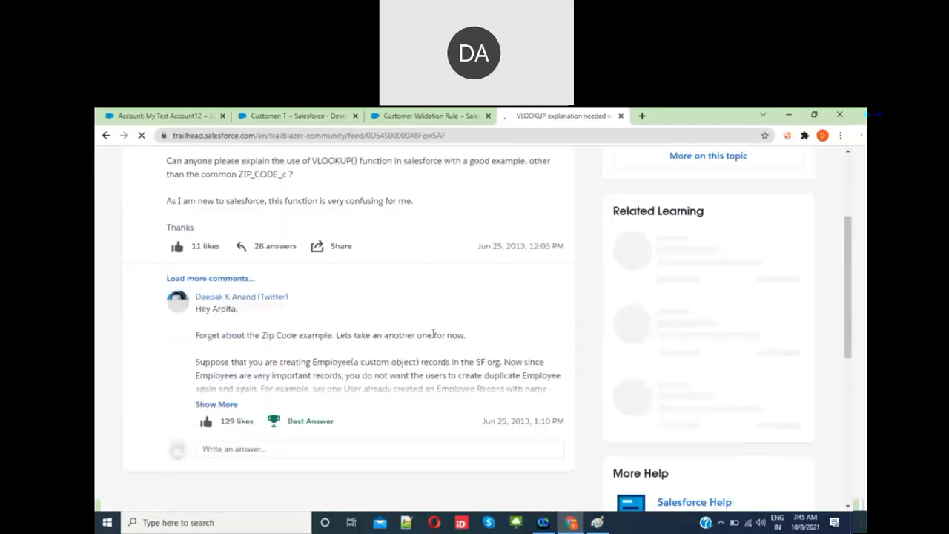
pyautogui.scroll(-5, 377, 341)
pyautogui.scroll(7, 377, 342)
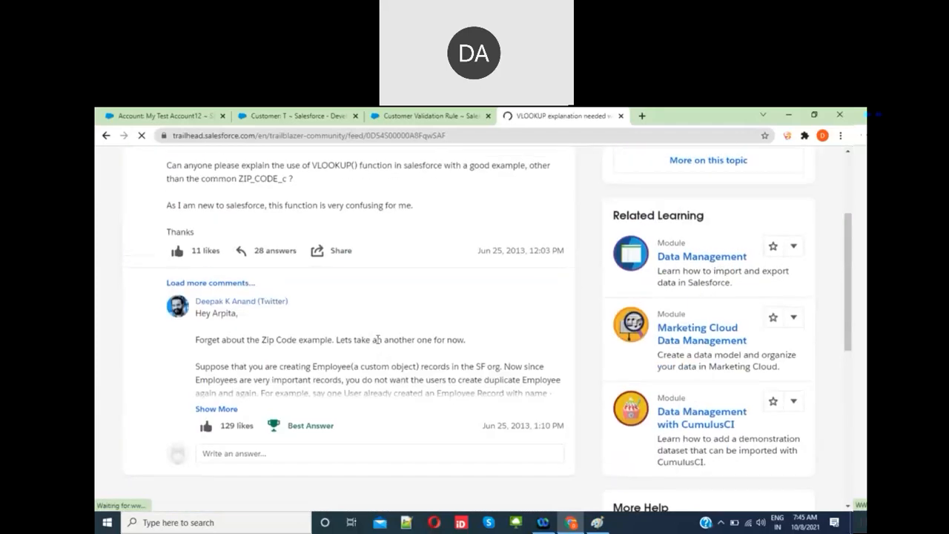
pyautogui.click(106, 136)
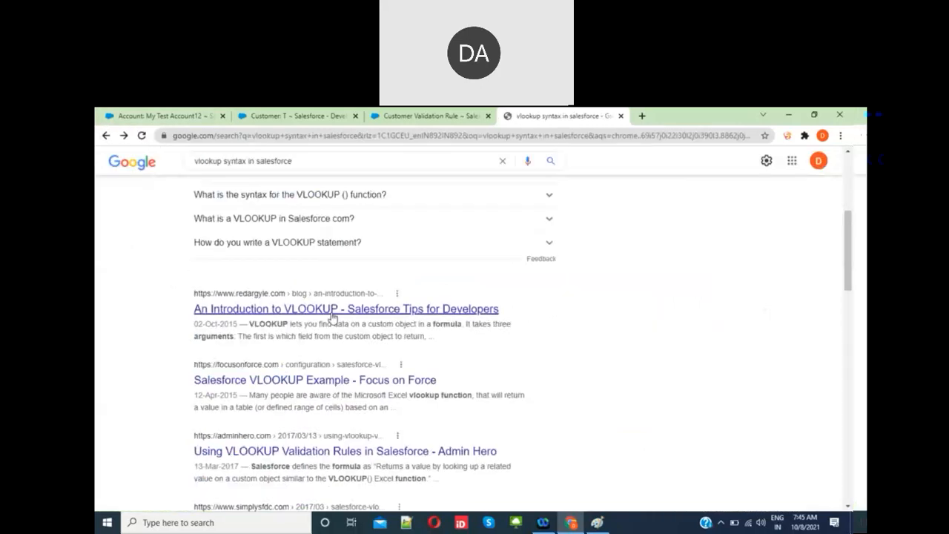
# - Open the Red Argyle and Focus on Force VLOOKUP articles in separate tabs, and the Admin Hero article in the current tab
pyautogui.keyDown('ctrl'); pyautogui.click(333, 316); pyautogui.keyUp('ctrl')
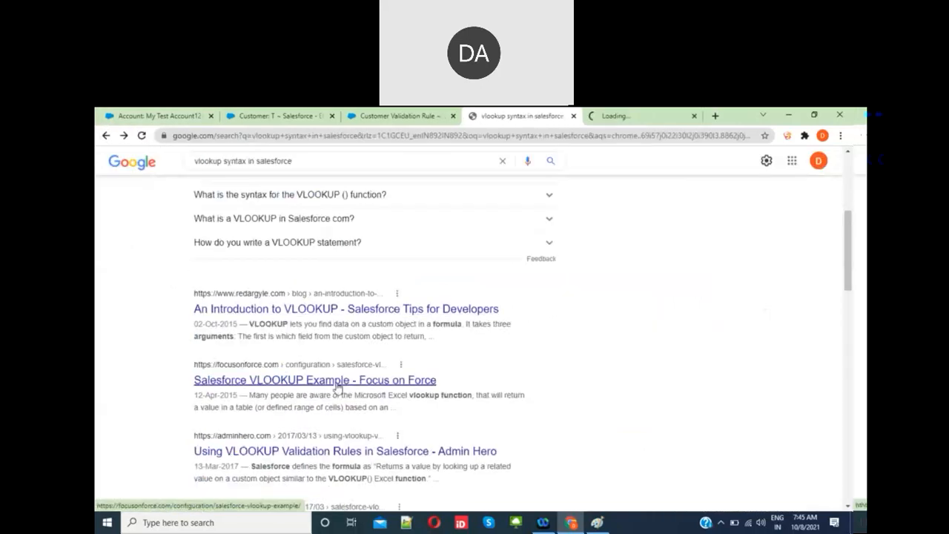
pyautogui.keyDown('ctrl'); pyautogui.click(337, 383); pyautogui.keyUp('ctrl')
pyautogui.click(343, 451)
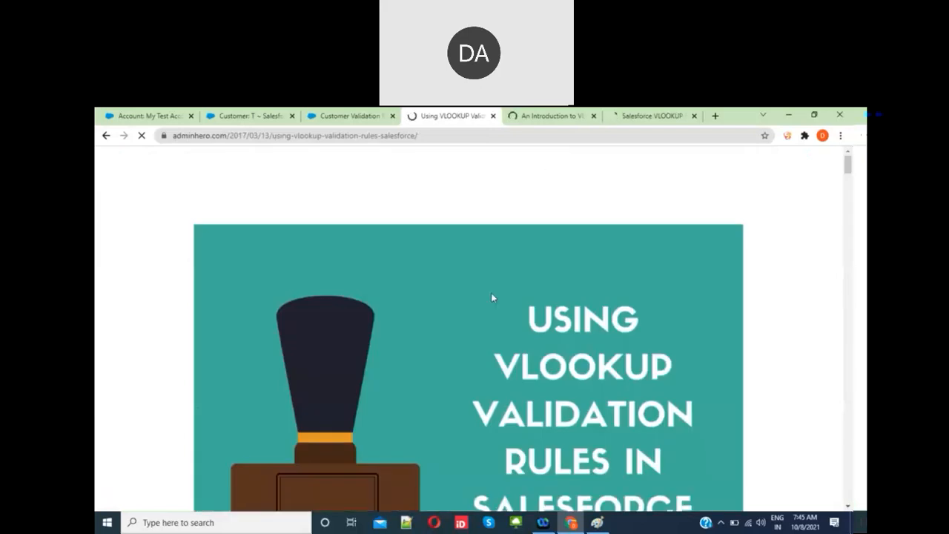
# - Examine the VLOOKUP syntax explanation in the Admin Hero article and the example formula in the Red Argyle article
pyautogui.scroll(-5, 491, 297)
pyautogui.scroll(-2, 491, 293)
pyautogui.scroll(-5, 492, 293)
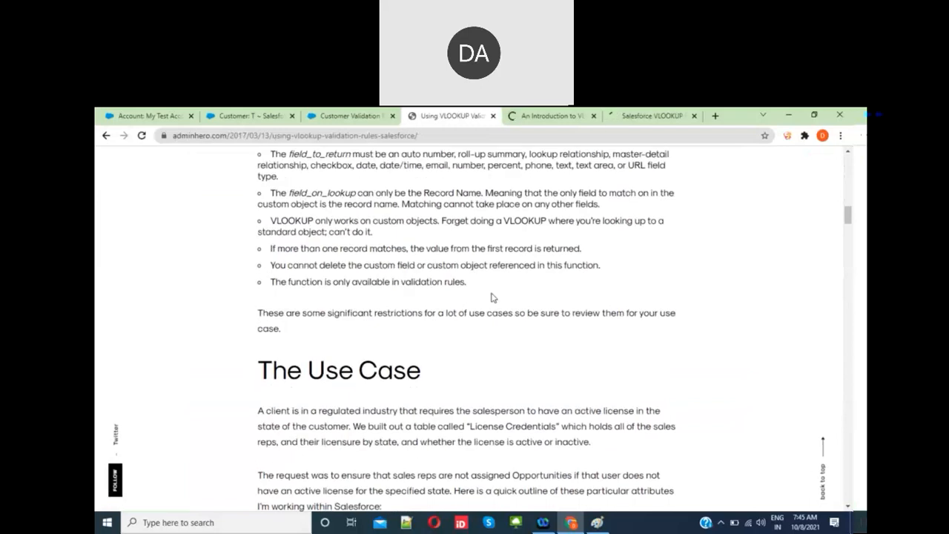
pyautogui.scroll(-3, 491, 294)
pyautogui.scroll(-3, 491, 297)
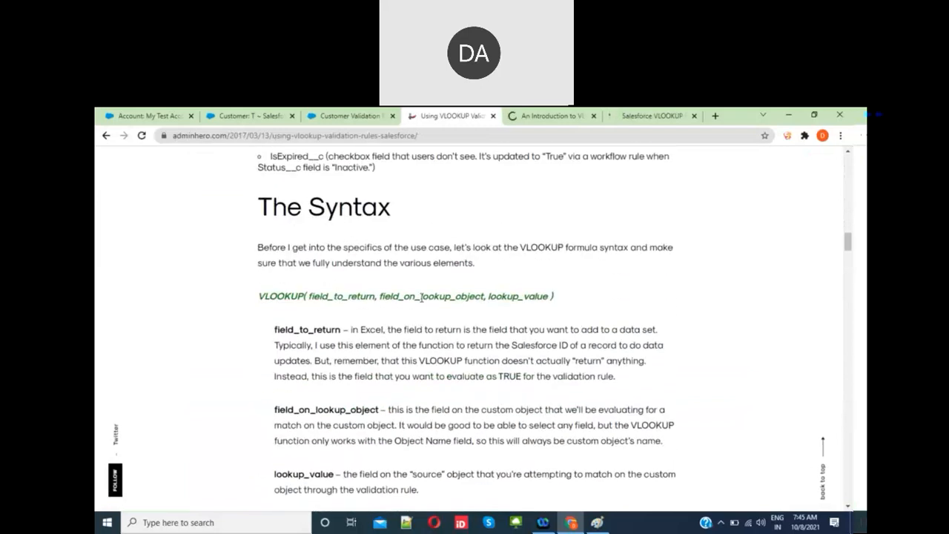
pyautogui.doubleClick(421, 296)
pyautogui.click(405, 344)
pyautogui.scroll(-1, 405, 343)
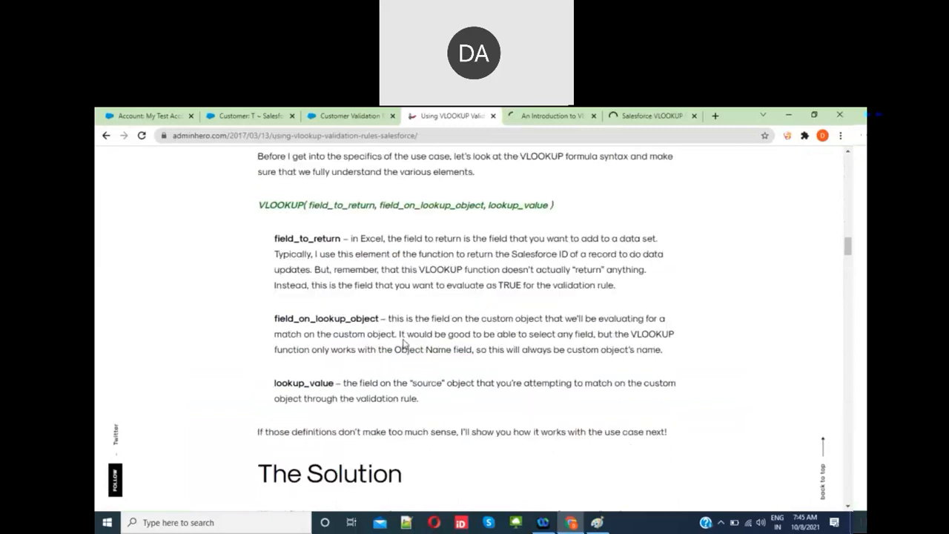
pyautogui.scroll(-1, 404, 344)
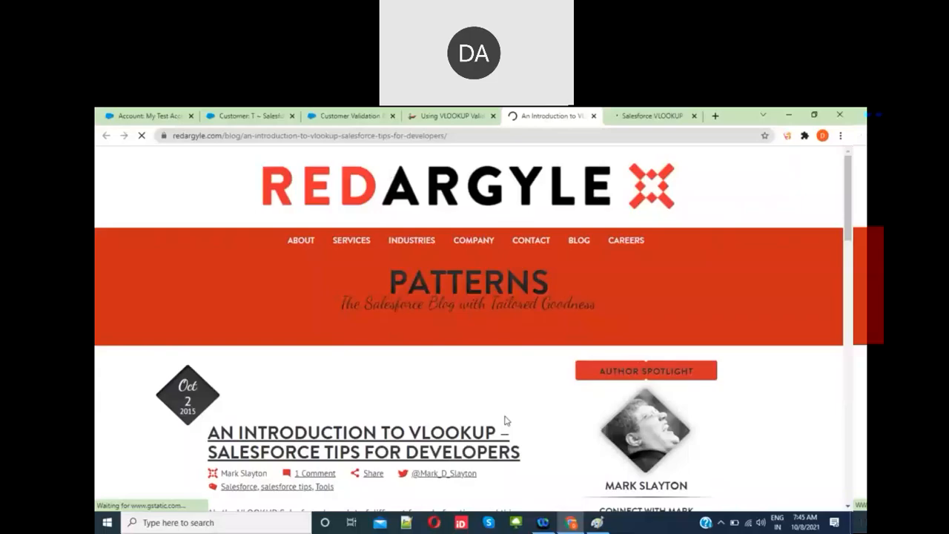
pyautogui.scroll(-10, 506, 416)
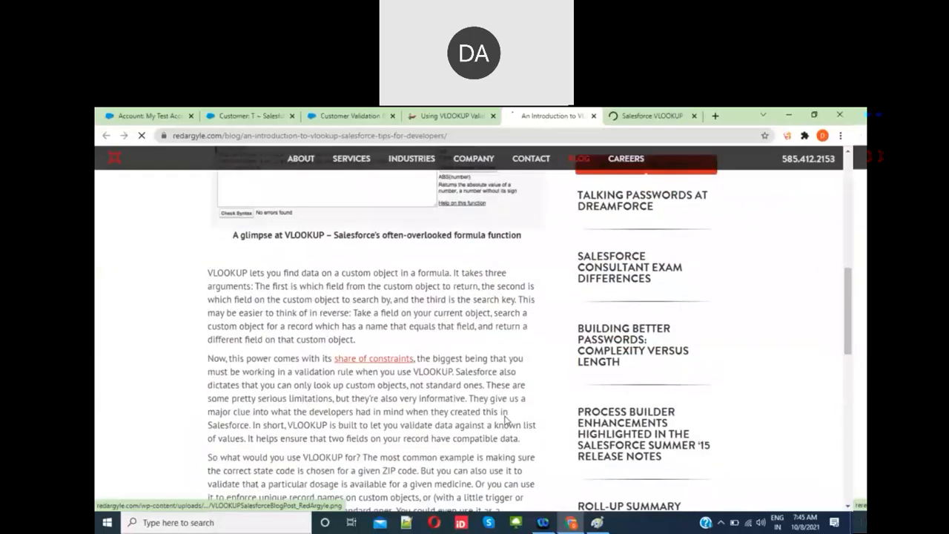
pyautogui.scroll(2, 506, 416)
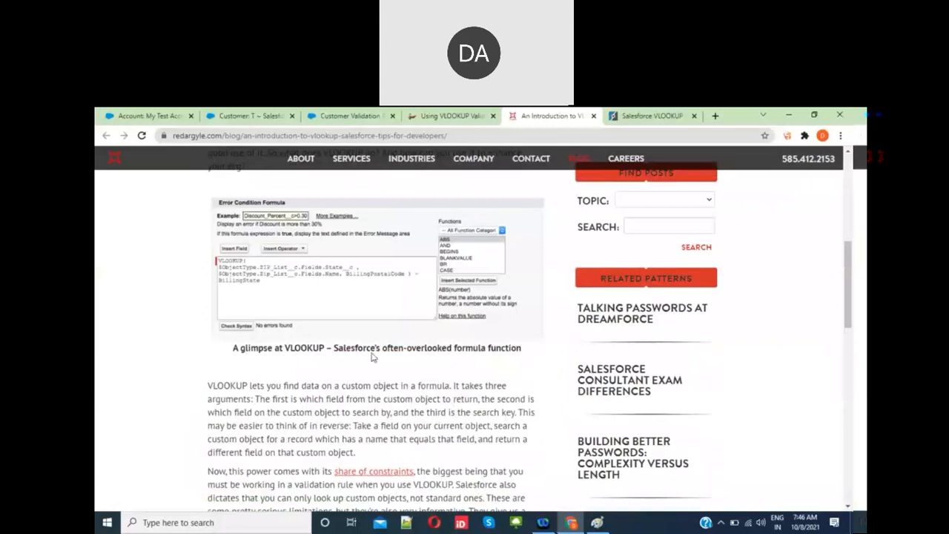
# - Return to the validation rule and replace the first VLOOKUP argument with $ObjectType.Customer__c.Name
pyautogui.click(267, 123)
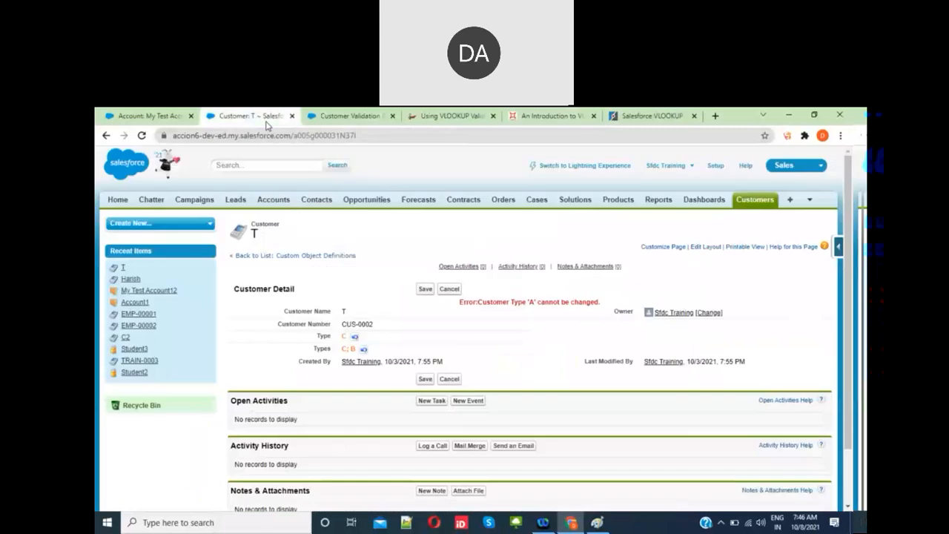
pyautogui.click(370, 120)
pyautogui.scroll(-3, 387, 271)
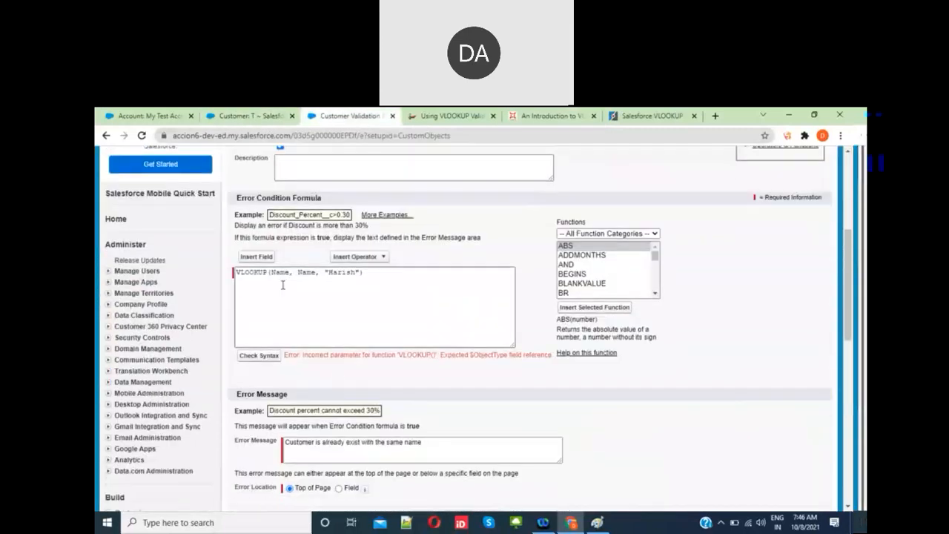
pyautogui.doubleClick(282, 274)
pyautogui.press('BackSpace')
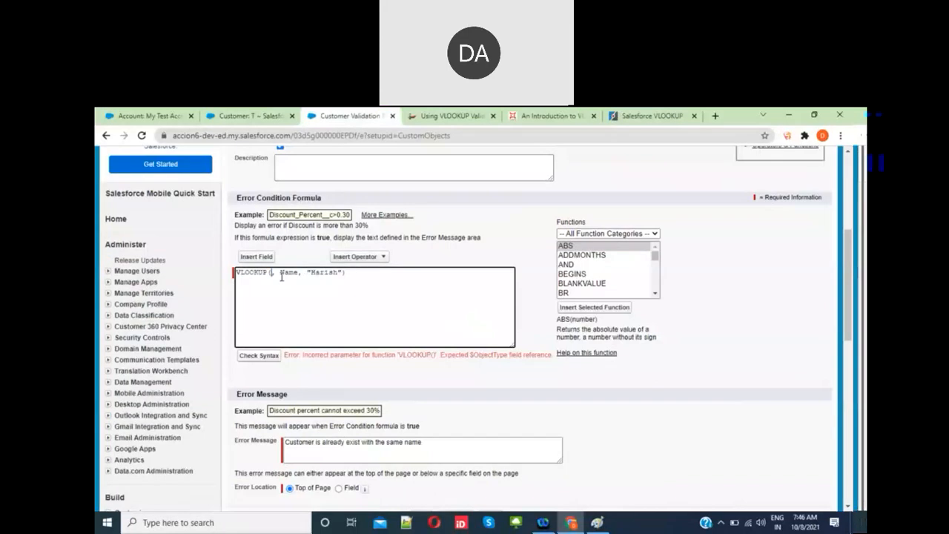
pyautogui.write('$Object')
pyautogui.write('Type.Cu')
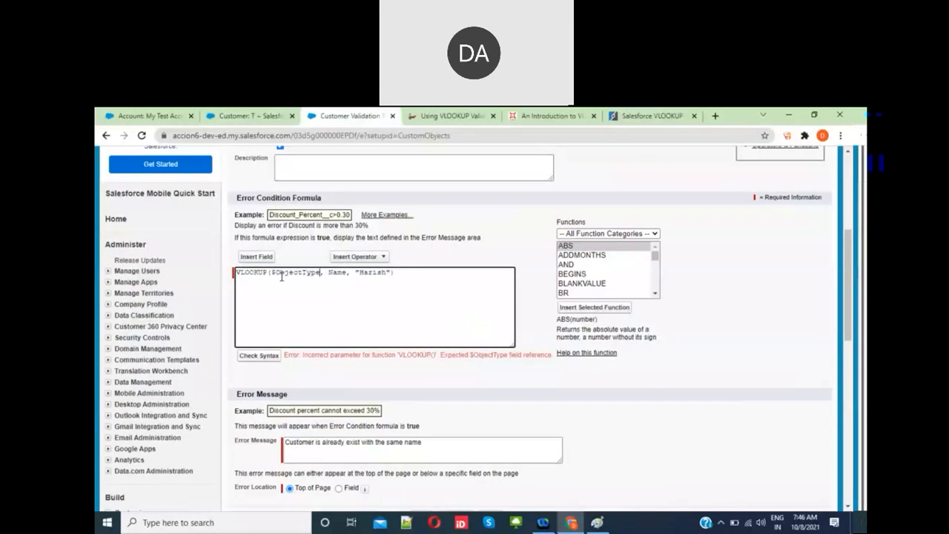
pyautogui.write('stomer__c.Name')
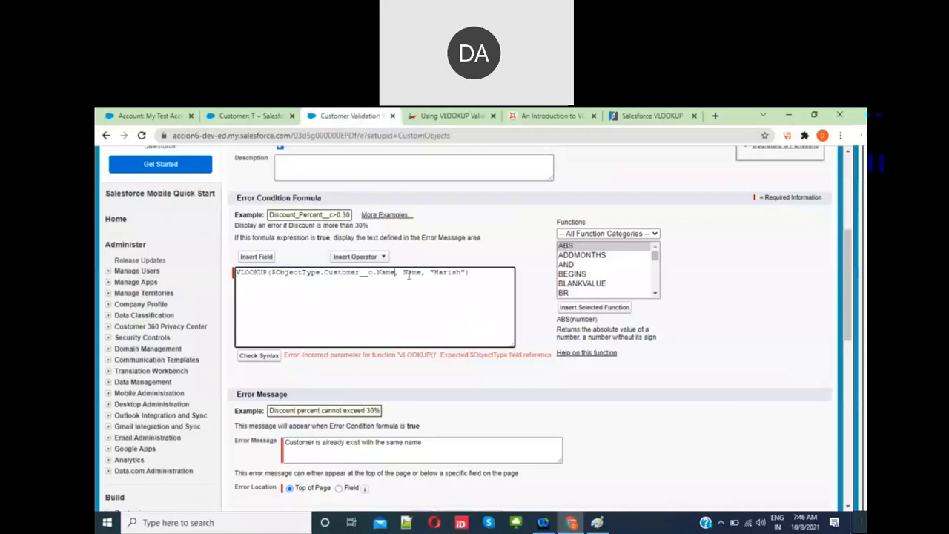
# - Replace the second VLOOKUP argument with a copy of $ObjectType.Customer__c.Name and check the formula's syntax
pyautogui.moveTo(395, 273); pyautogui.dragTo(272, 273)
pyautogui.hotkey('ctrl', 'c')
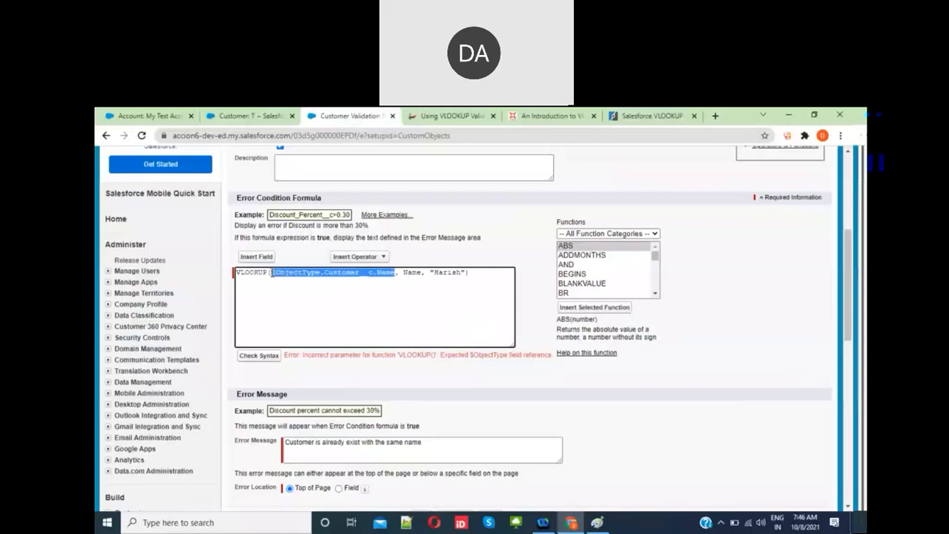
pyautogui.doubleClick(412, 272)
pyautogui.hotkey('ctrl', 'v')
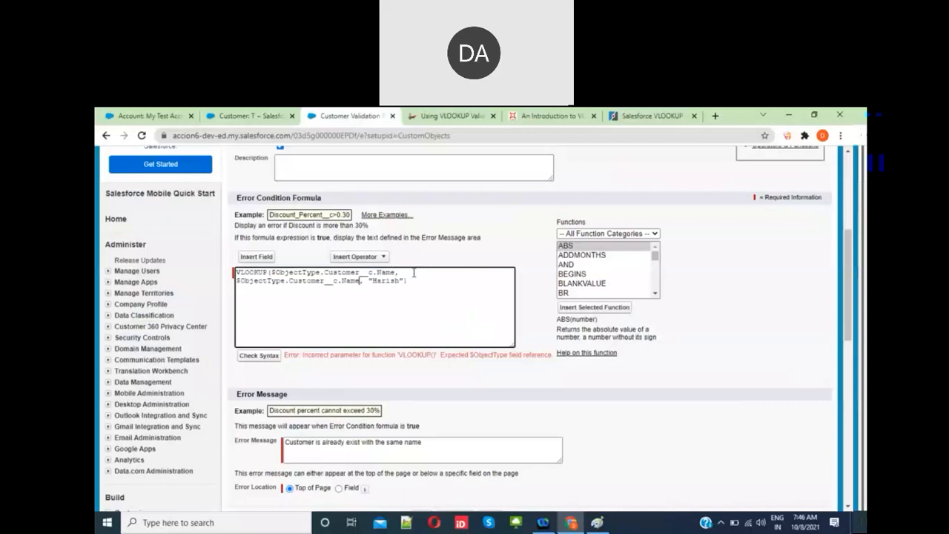
pyautogui.click(257, 356)
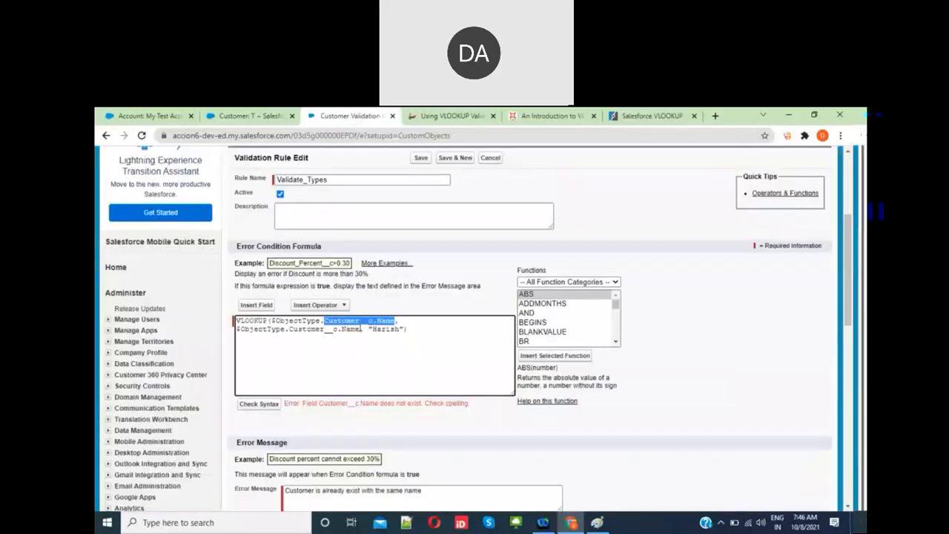
pyautogui.scroll(-2, 361, 329)
pyautogui.scroll(1, 366, 214)
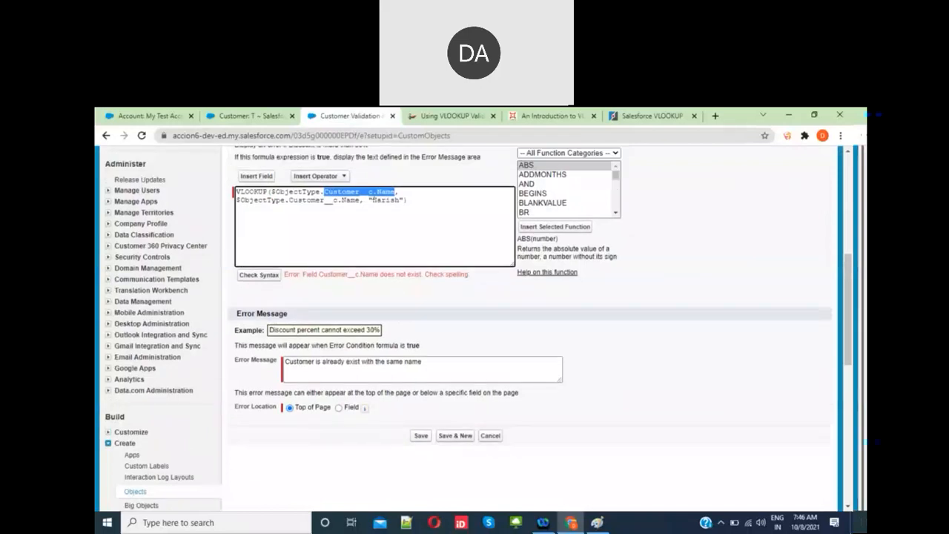
# - Following the Focus on Force VLOOKUP example, append .Fields.Value to the first argument, $ObjectType.Customer__c.Name, and check the formula's syntax
pyautogui.click(373, 195)
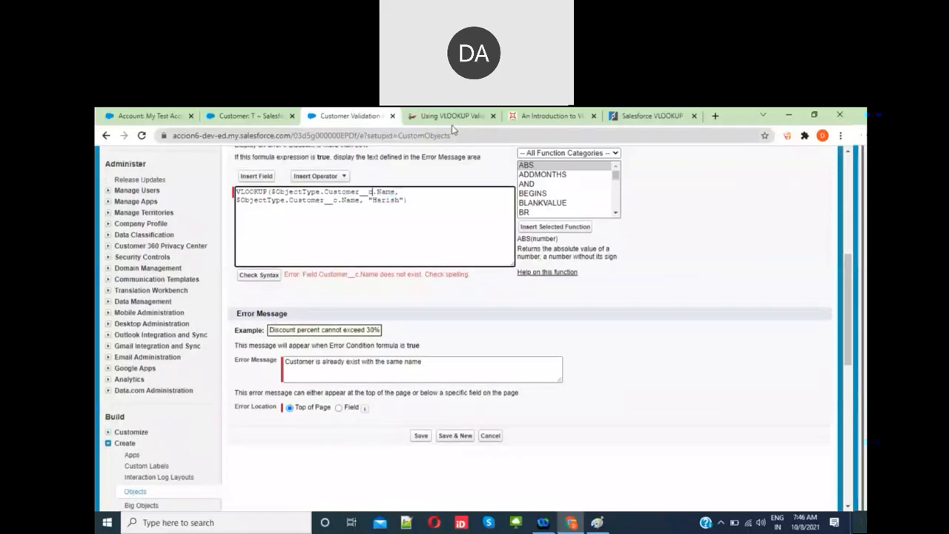
pyautogui.click(652, 116)
pyautogui.scroll(-5, 490, 328)
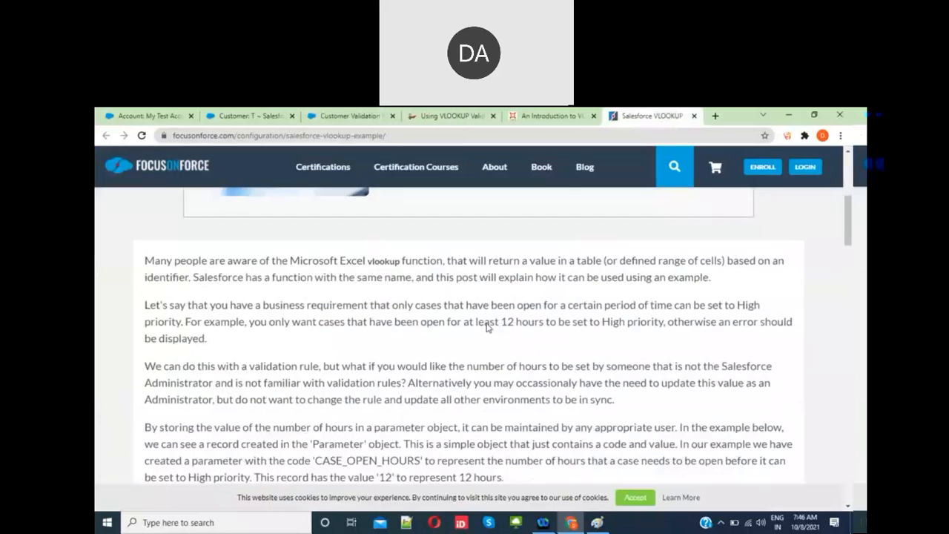
pyautogui.scroll(-10, 488, 328)
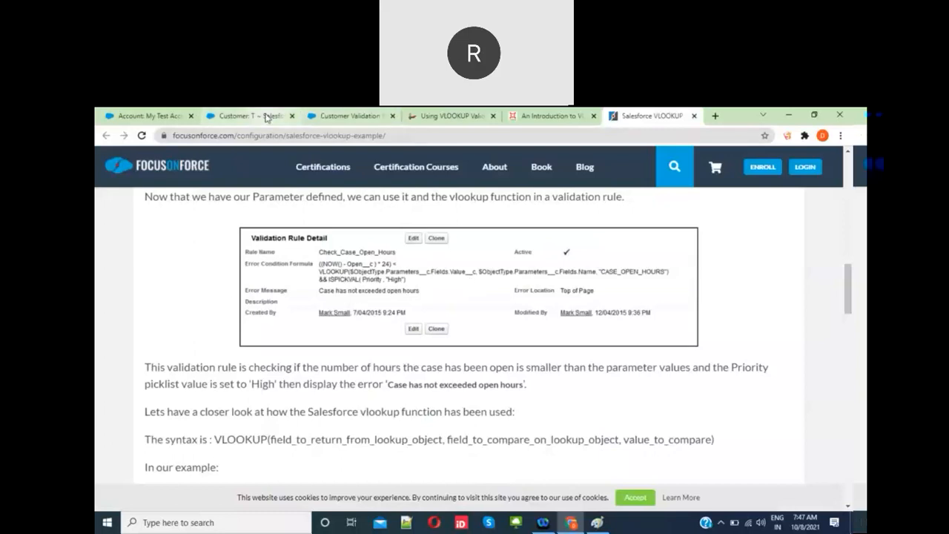
pyautogui.click(338, 117)
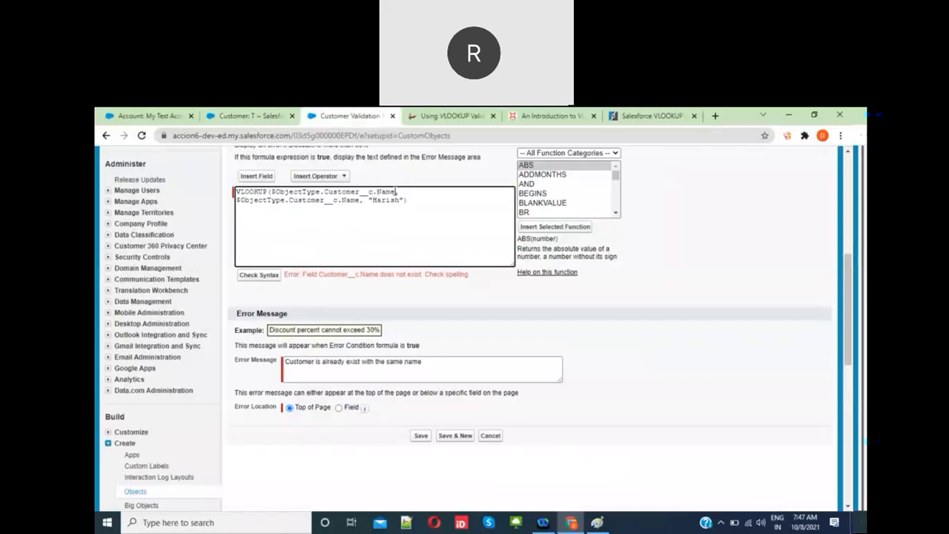
pyautogui.click(397, 191)
pyautogui.write('.Fields.Value,')
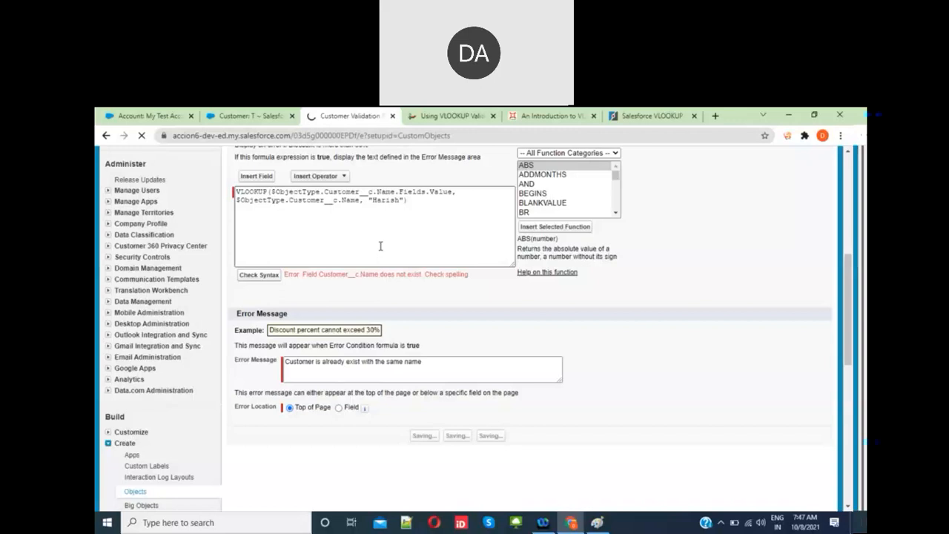
pyautogui.click(410, 245)
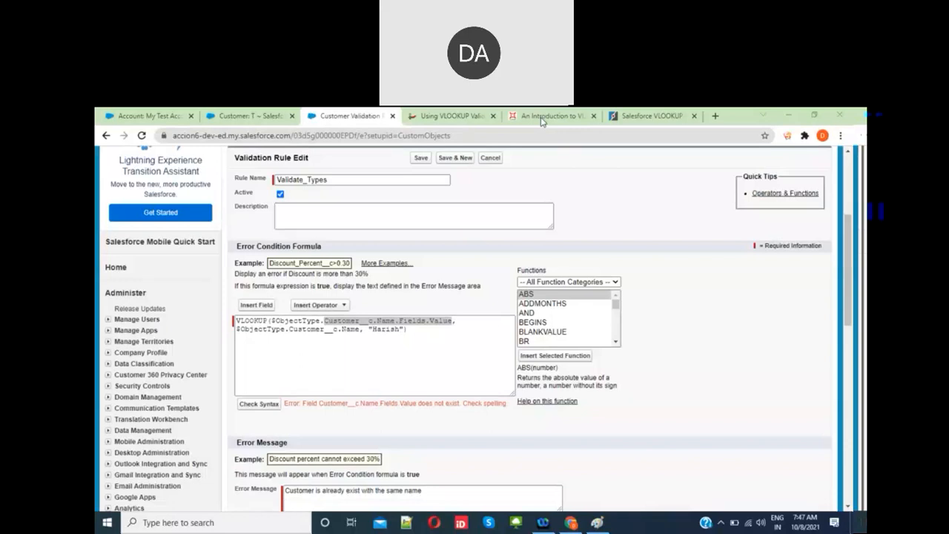
# - Replace Name in the second VLOOKUP argument with a copy of Name.Fields.Value and check the formula's syntax
pyautogui.click(409, 329)
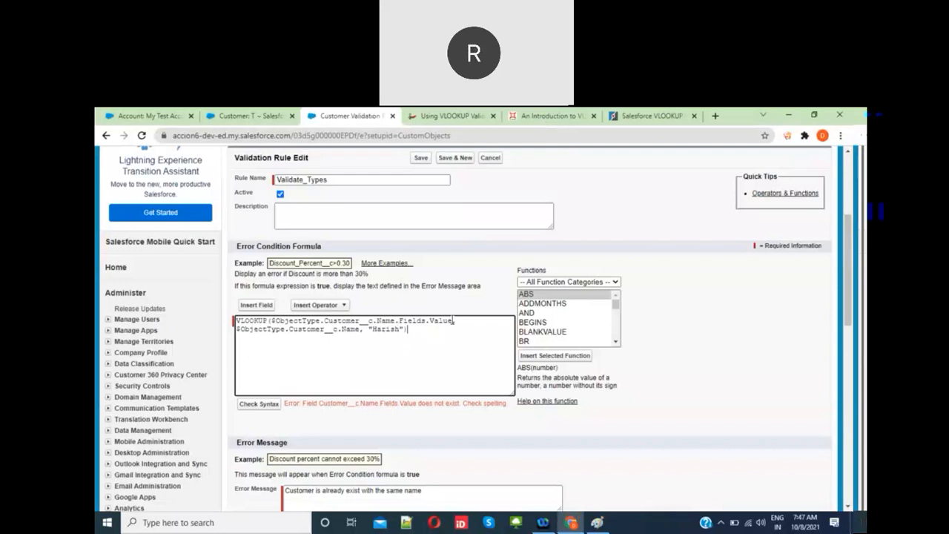
pyautogui.moveTo(454, 321); pyautogui.dragTo(377, 321)
pyautogui.hotkey('ctrl', 'c')
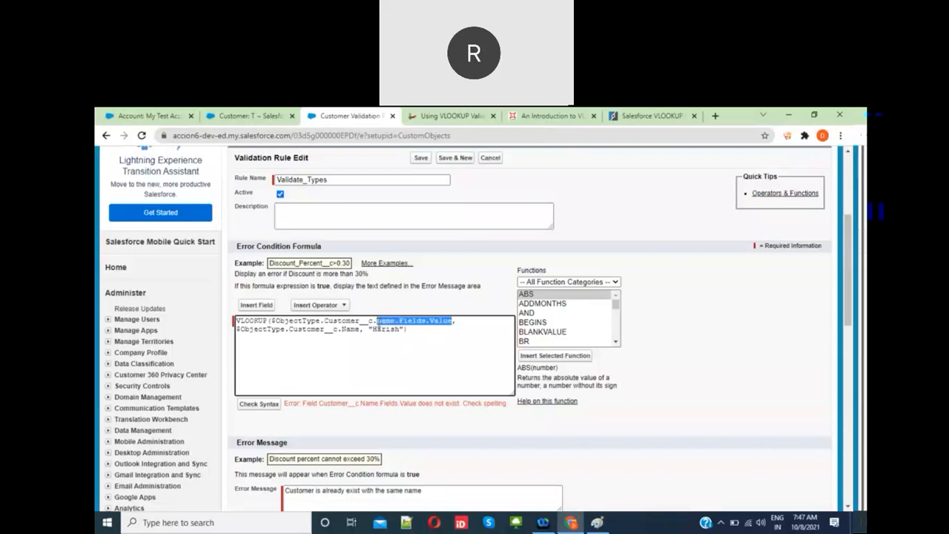
pyautogui.doubleClick(348, 329)
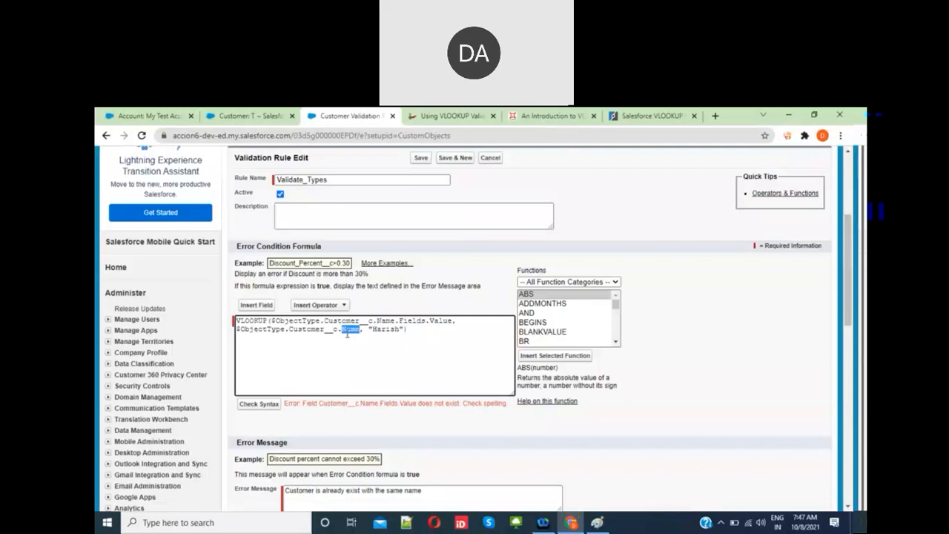
pyautogui.hotkey('ctrl', 'v')
pyautogui.click(261, 404)
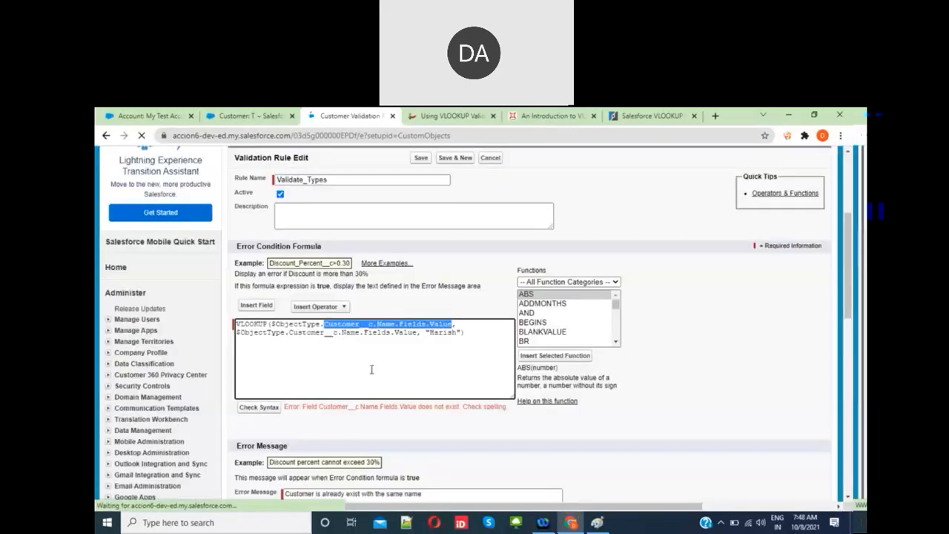
pyautogui.click(439, 359)
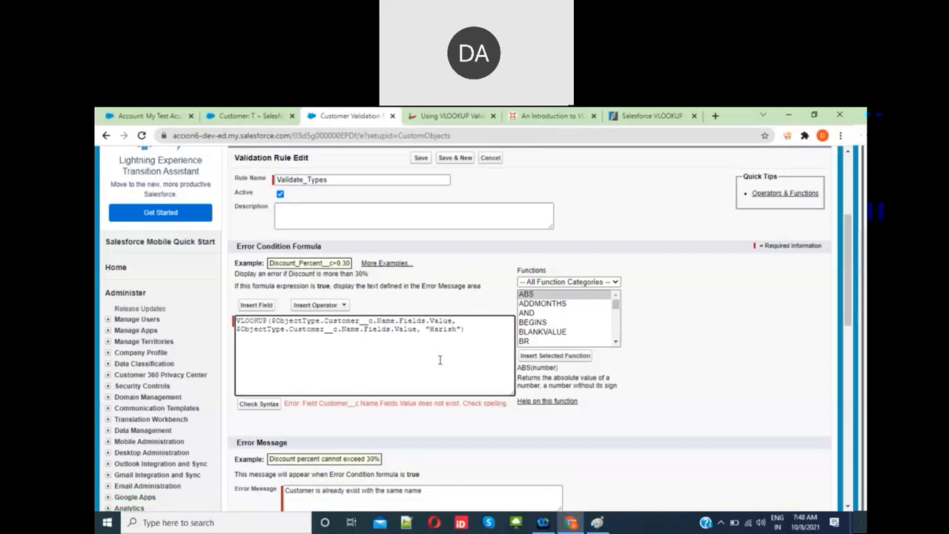
# - Examine the $ObjectType field references in the Focus on Force VLOOKUP example and compare them with the validation rule's formula
pyautogui.click(675, 116)
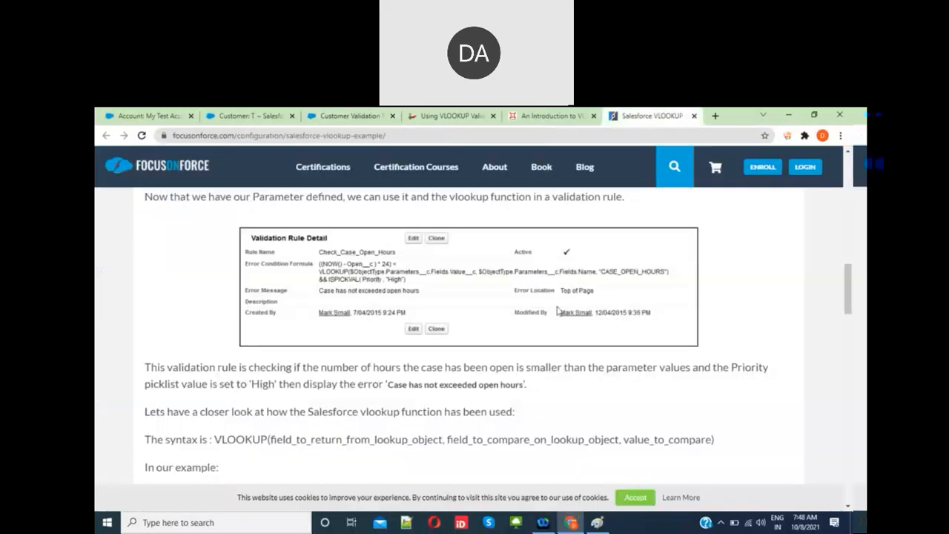
pyautogui.scroll(-5, 519, 334)
pyautogui.scroll(-2, 462, 394)
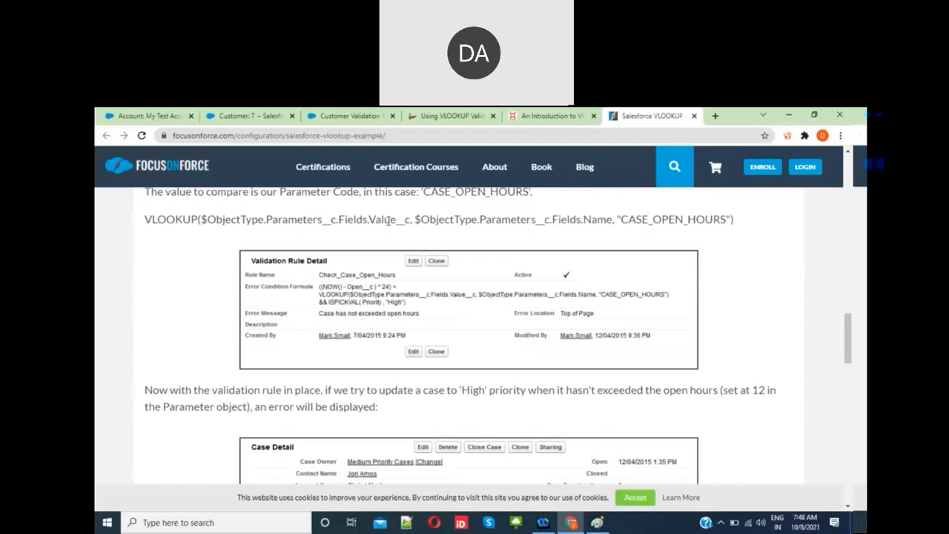
pyautogui.scroll(2, 388, 220)
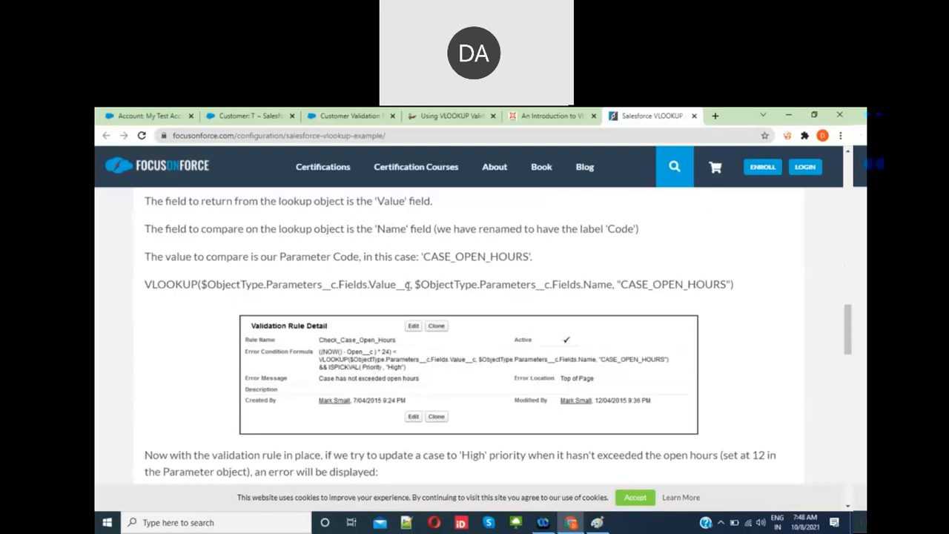
pyautogui.moveTo(409, 285); pyautogui.dragTo(268, 296)
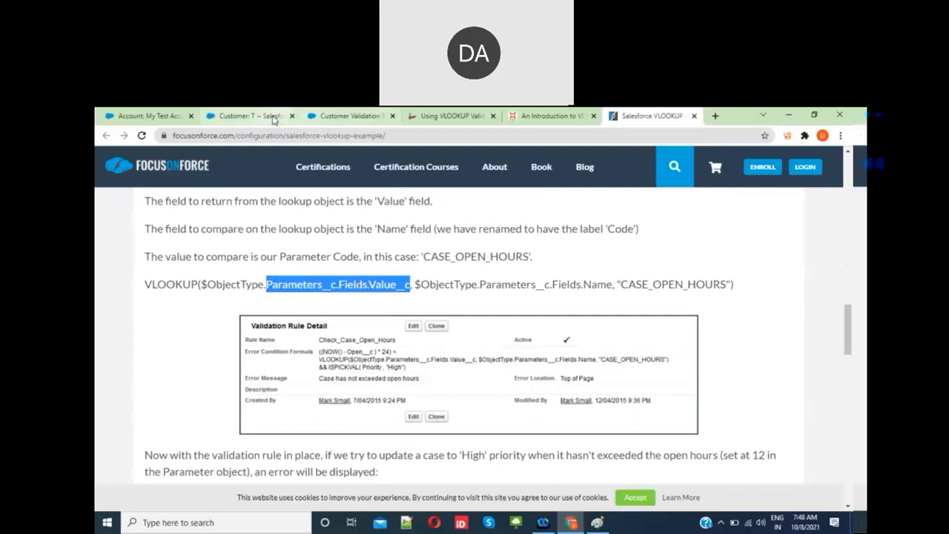
pyautogui.click(344, 115)
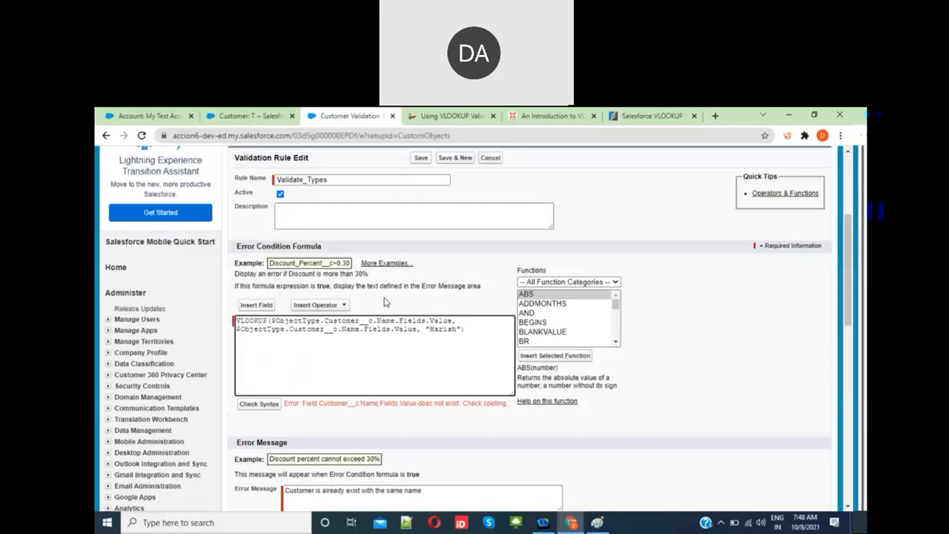
pyautogui.click(653, 123)
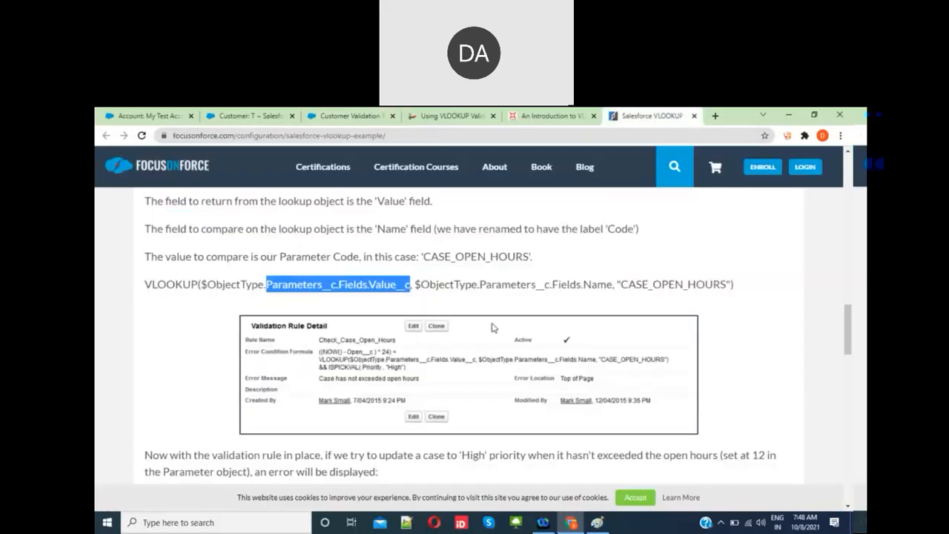
pyautogui.click(612, 284)
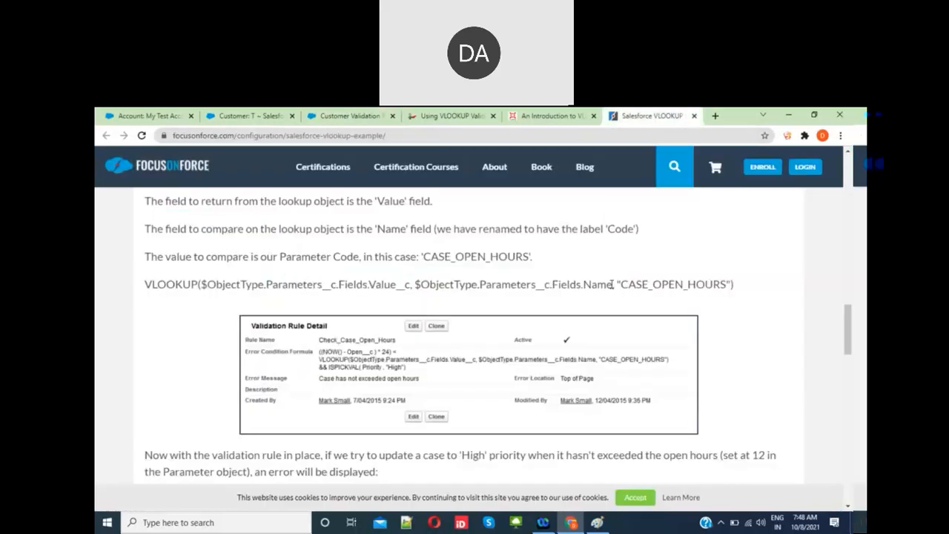
pyautogui.moveTo(613, 284); pyautogui.dragTo(414, 285)
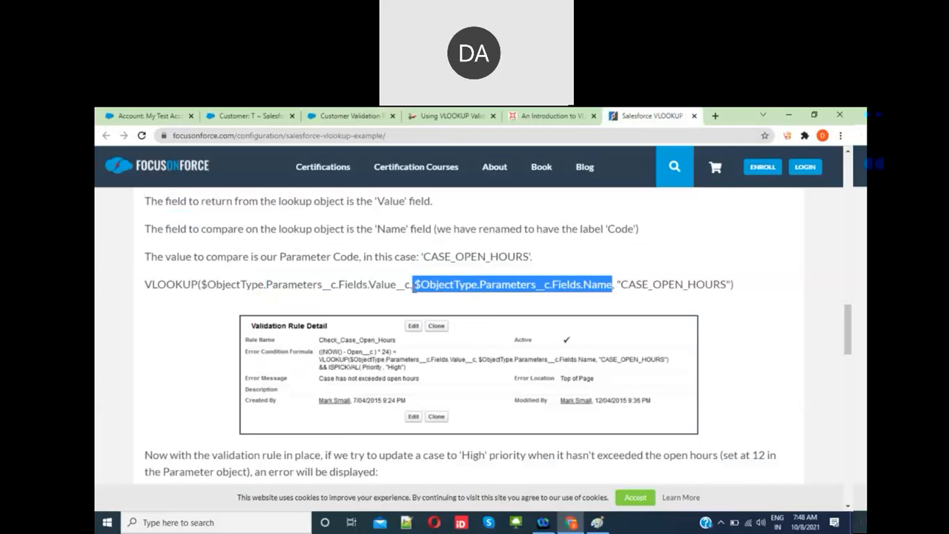
pyautogui.click(413, 285)
pyautogui.moveTo(413, 284); pyautogui.dragTo(200, 285)
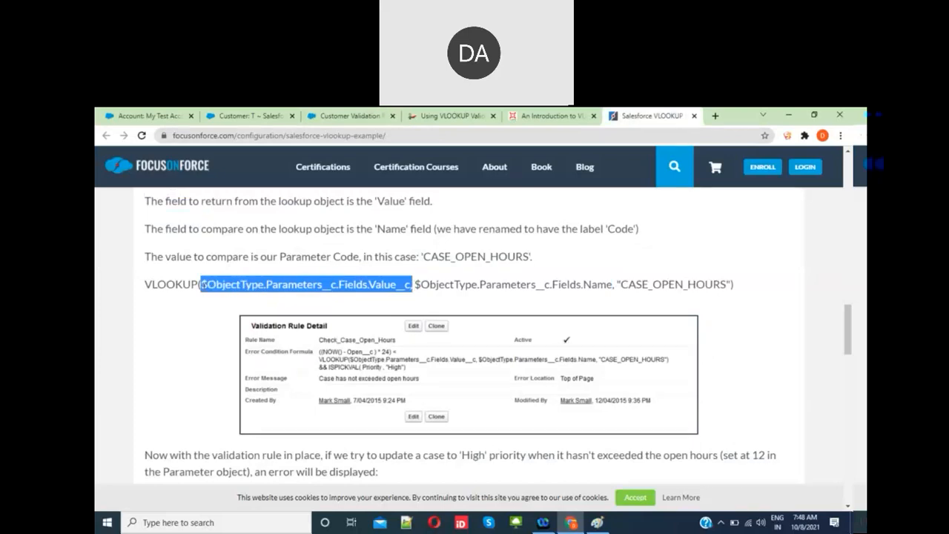
pyautogui.click(397, 285)
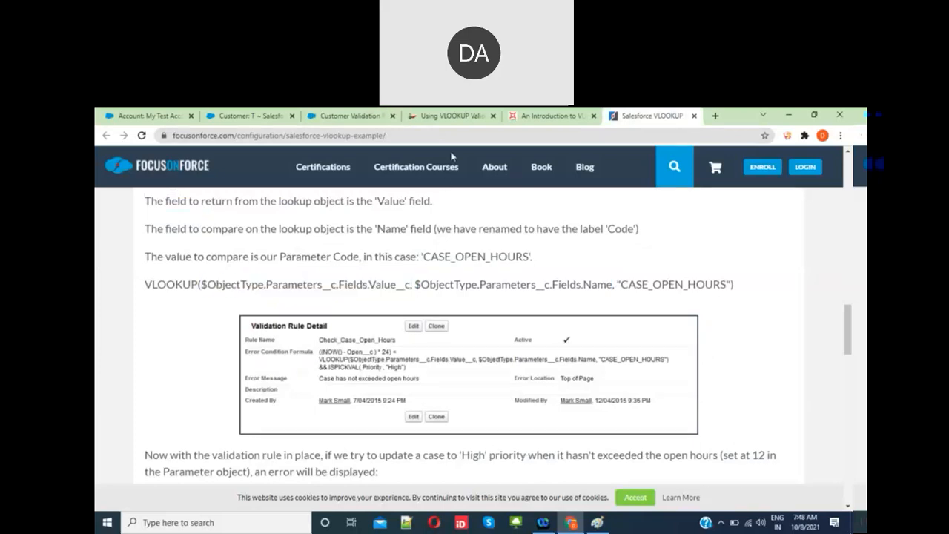
pyautogui.click(345, 116)
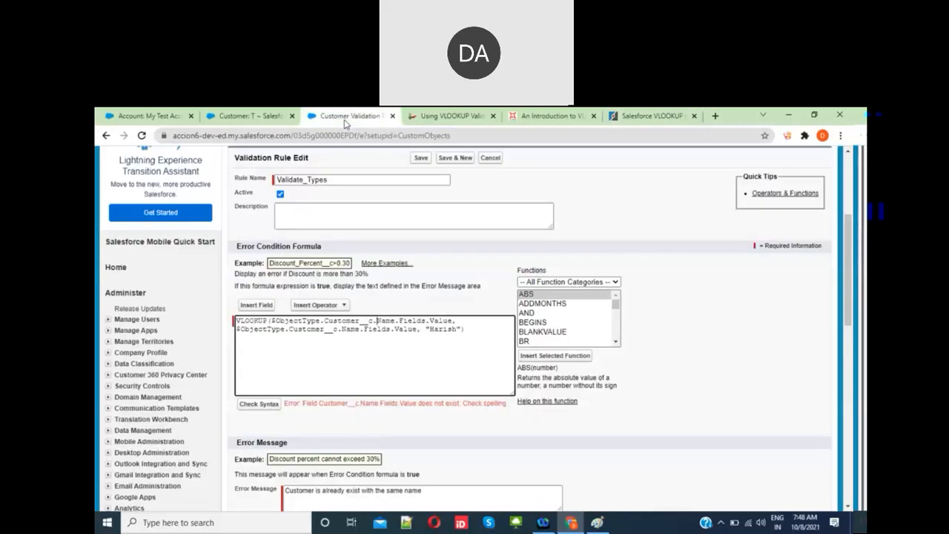
pyautogui.click(440, 116)
pyautogui.click(651, 119)
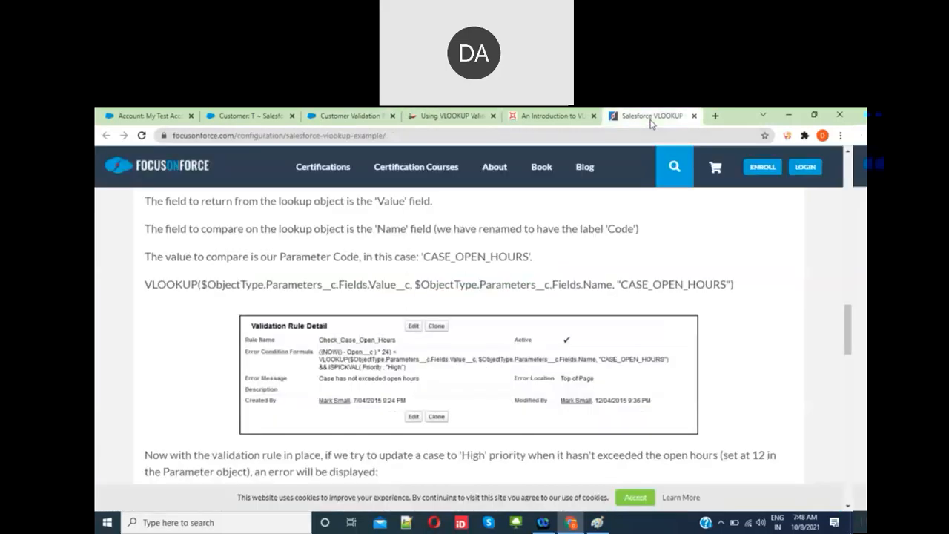
# - Return to the validation rule and change the first VLOOKUP argument to $ObjectType.Customer__c.Fields.Name
pyautogui.click(349, 118)
pyautogui.click(377, 321)
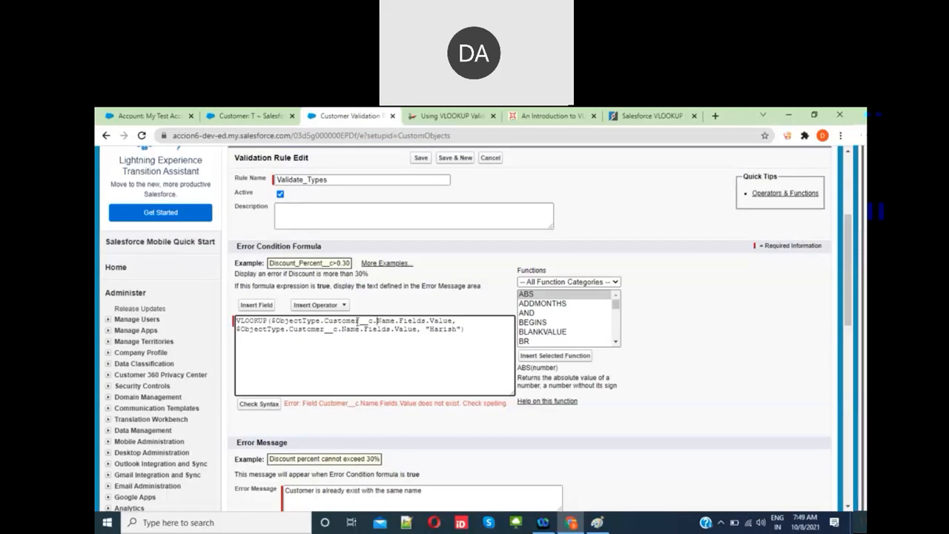
pyautogui.doubleClick(385, 320)
pyautogui.press('BackSpace')
pyautogui.press('BackSpace')
pyautogui.doubleClick(418, 320)
pyautogui.write('Name')
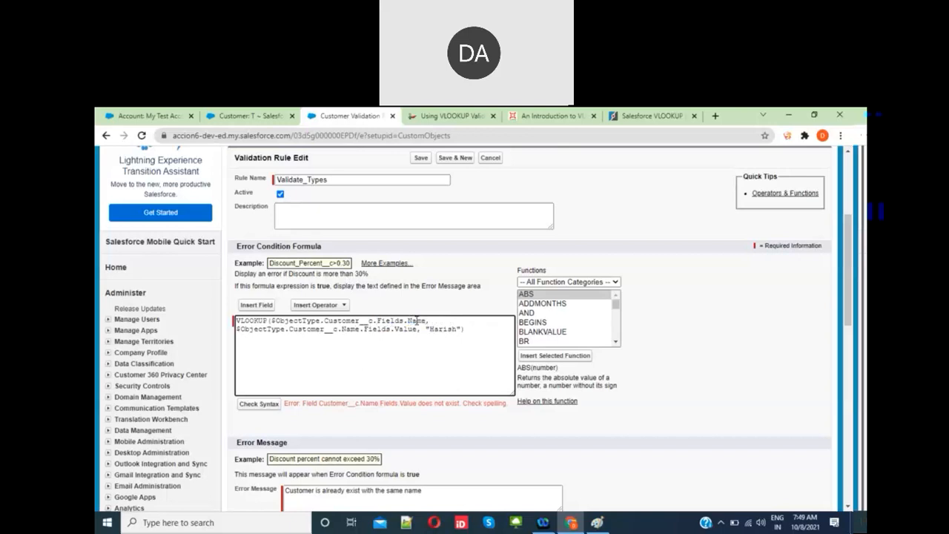
# - Recheck the article's example, change the second VLOOKUP argument to $ObjectType.Customer__c.Fields.Name, and check the formula's syntax
pyautogui.click(659, 116)
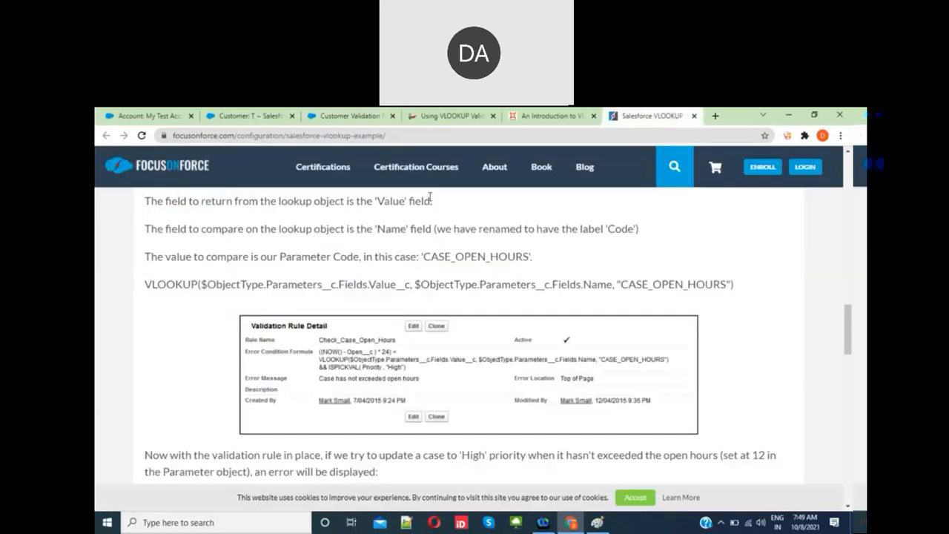
pyautogui.click(347, 117)
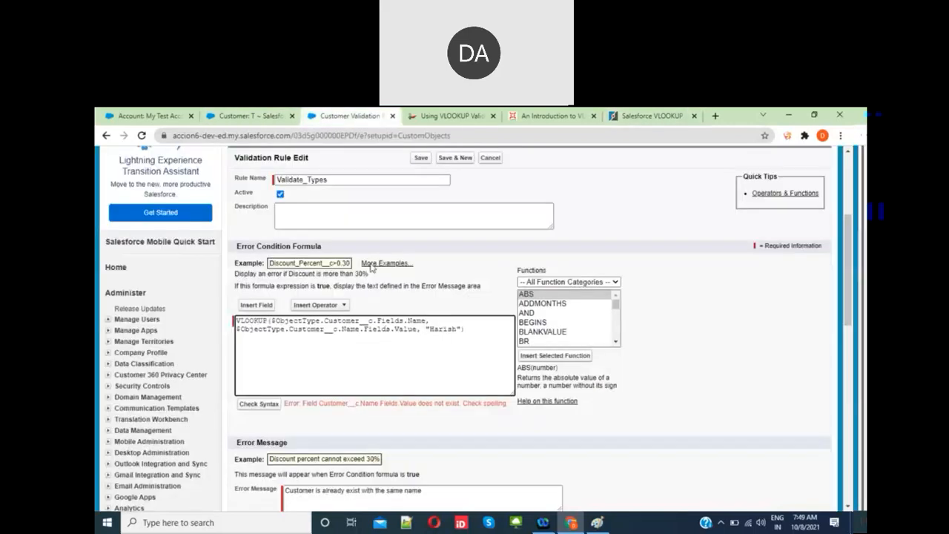
pyautogui.doubleClick(351, 329)
pyautogui.press('BackSpace')
pyautogui.press('BackSpace')
pyautogui.doubleClick(381, 329)
pyautogui.write('Name')
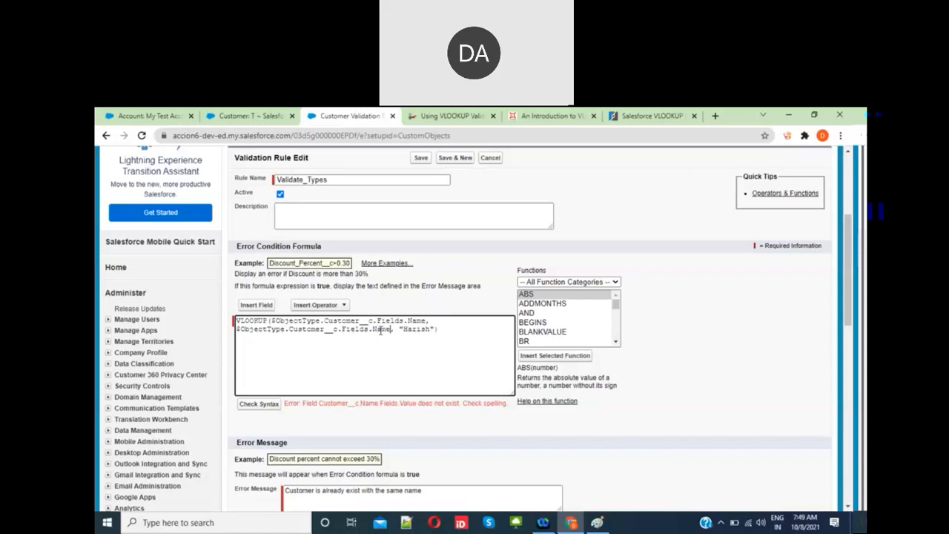
pyautogui.click(267, 410)
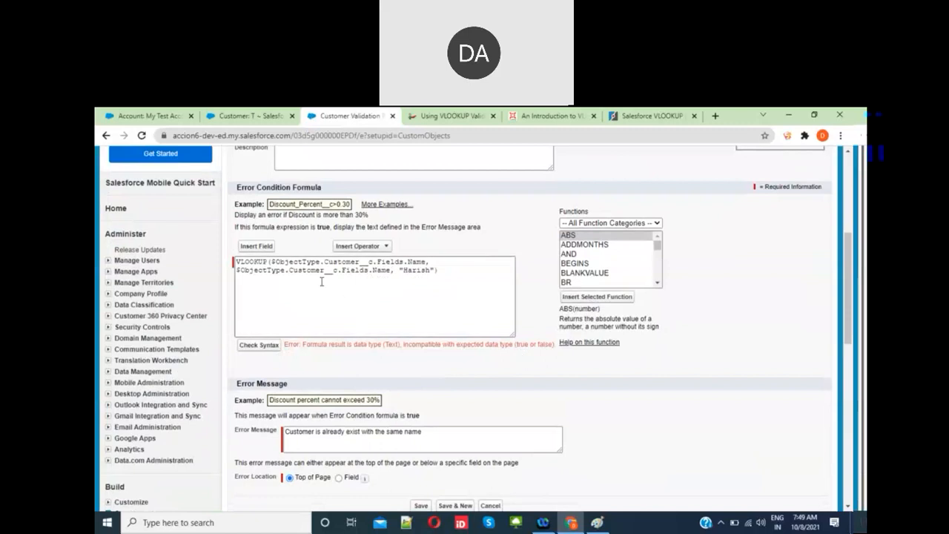
# - Review each part of the rule's VLOOKUP arguments against the example formula in the Focus on Force article
pyautogui.doubleClick(296, 264)
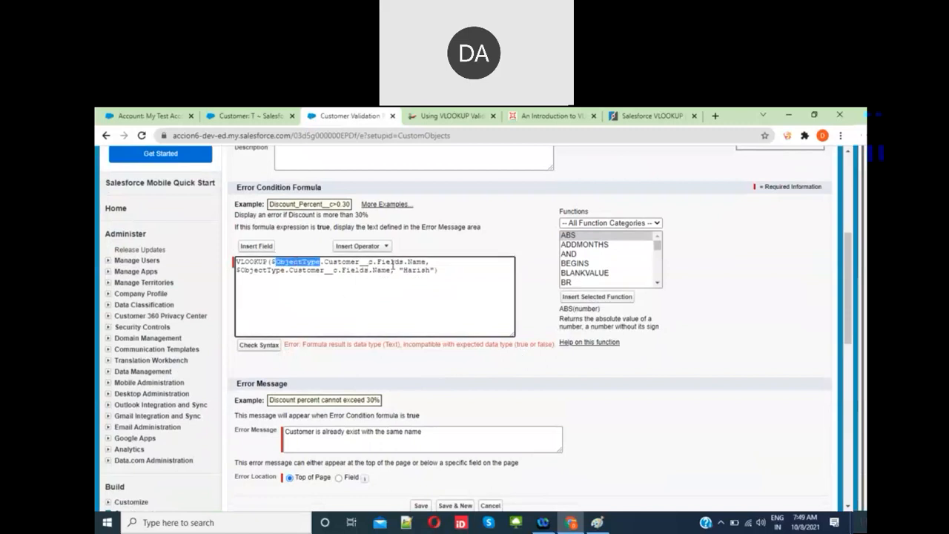
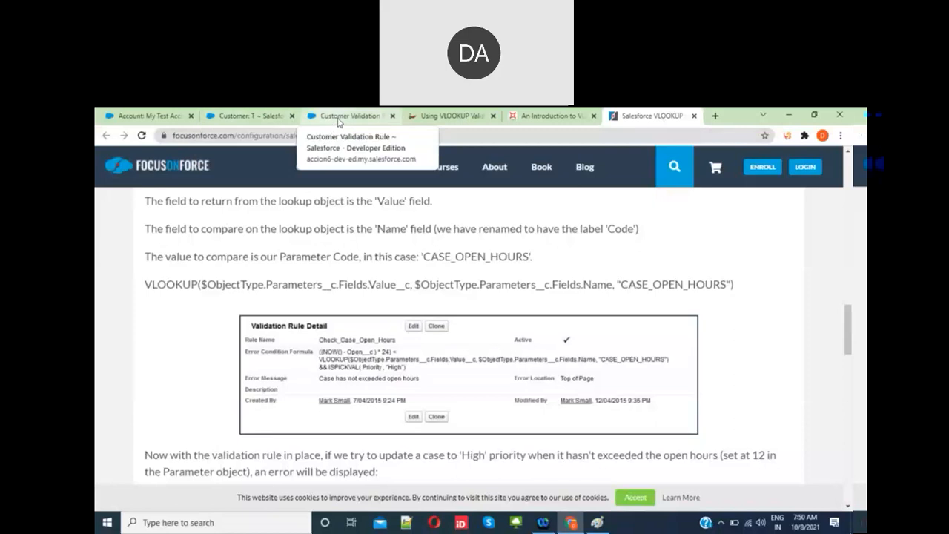
pyautogui.click(338, 118)
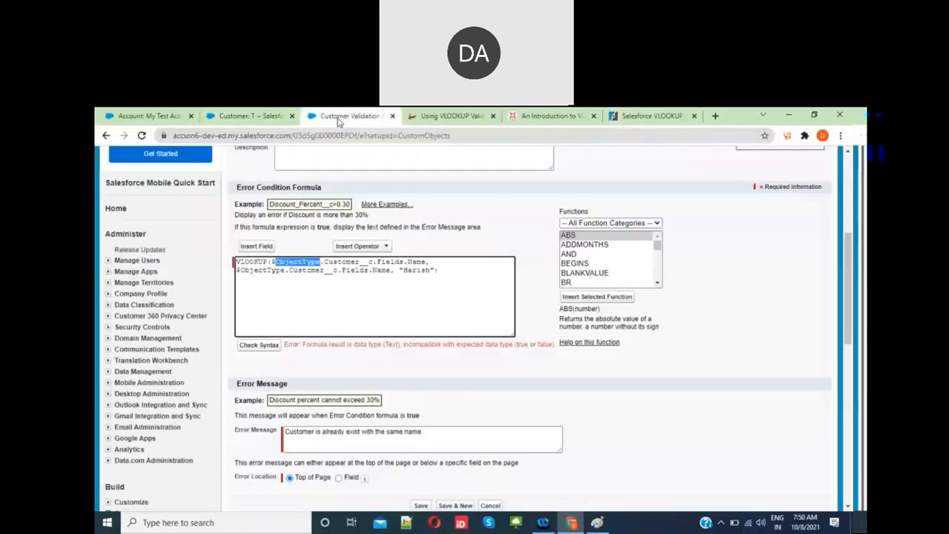
pyautogui.click(276, 273)
pyautogui.doubleClick(303, 272)
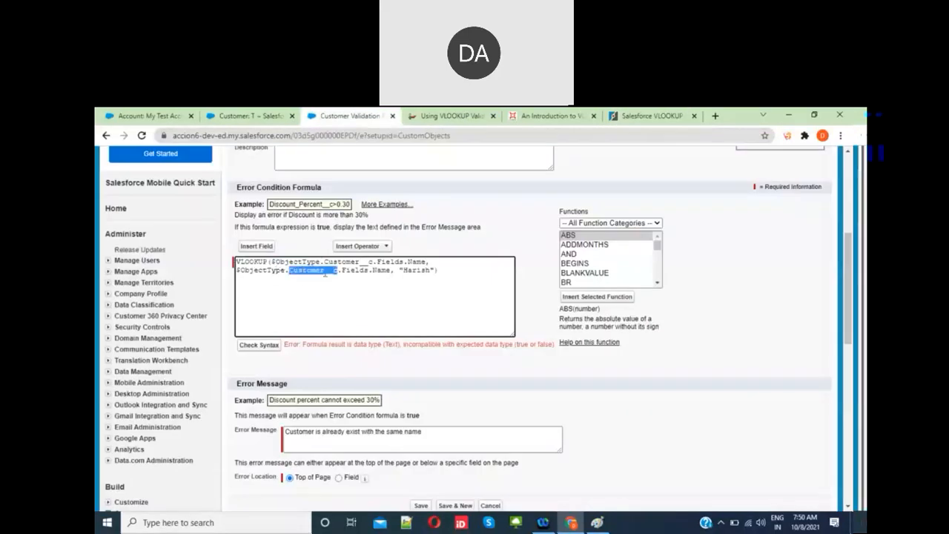
pyautogui.doubleClick(354, 271)
pyautogui.doubleClick(381, 271)
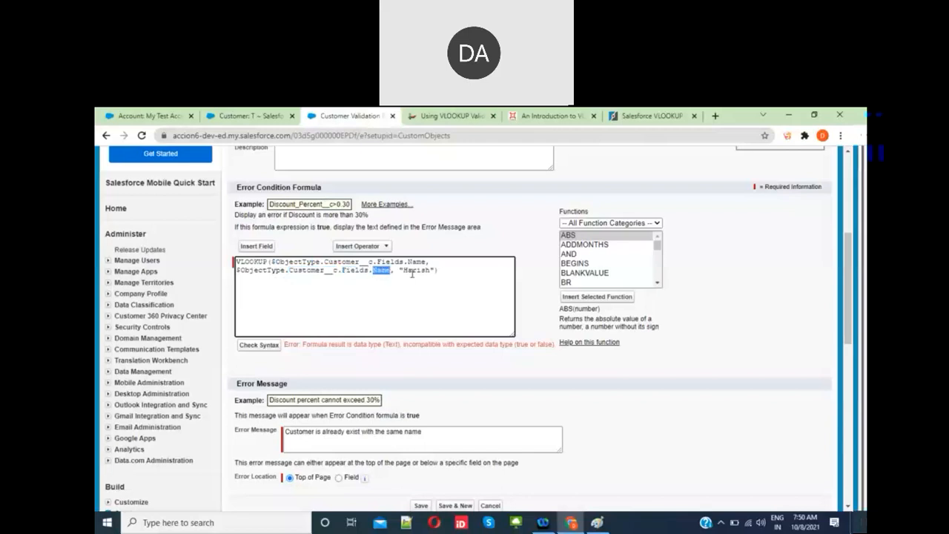
pyautogui.click(404, 271)
pyautogui.click(674, 116)
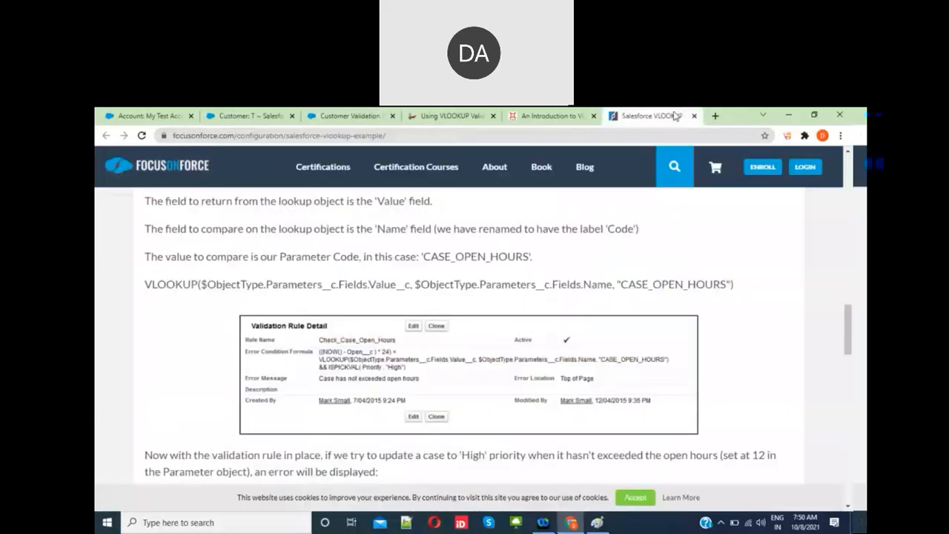
# - Skim the rest of the Focus on Force VLOOKUP example and the Red Argyle VLOOKUP introduction for usage notes
pyautogui.scroll(-3, 599, 304)
pyautogui.scroll(-8, 525, 338)
pyautogui.scroll(-5, 525, 338)
pyautogui.scroll(2, 572, 229)
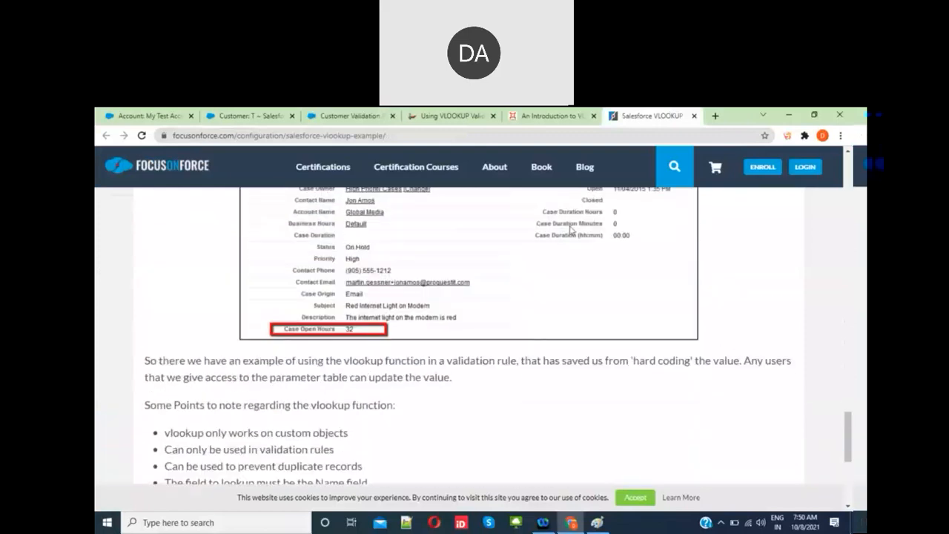
pyautogui.click(547, 122)
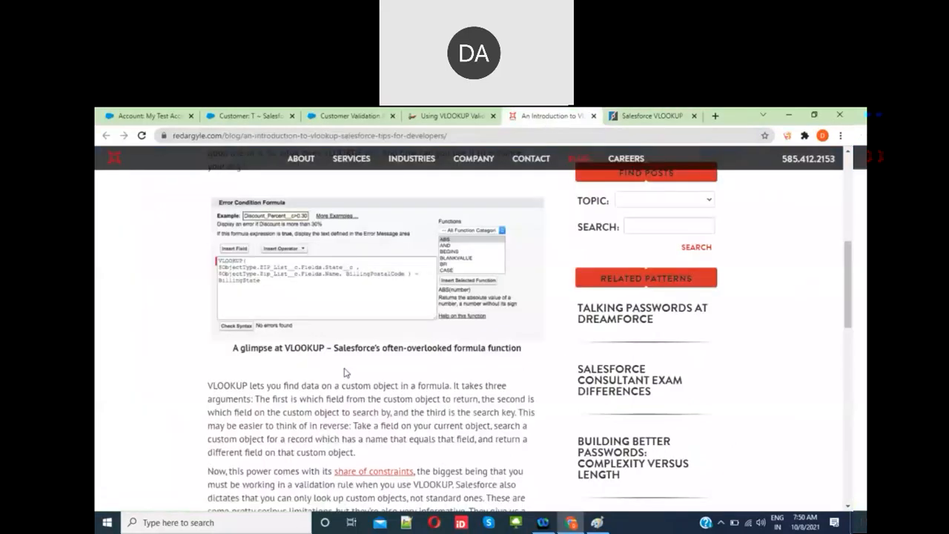
pyautogui.scroll(-3, 344, 372)
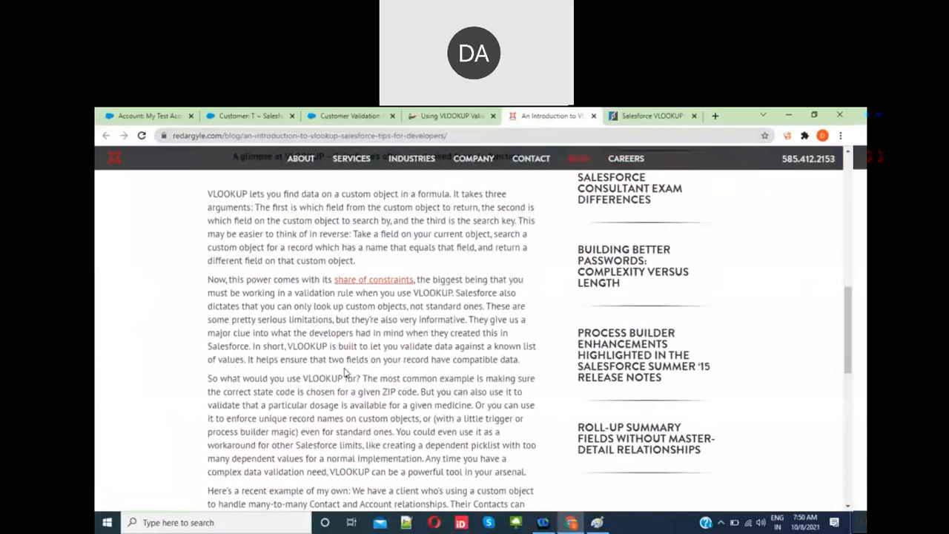
pyautogui.scroll(-10, 344, 372)
# - Examine each argument of the License_Credential__c VLOOKUP formula in the Admin Hero article, including the returned field, Name field and lookup value
pyautogui.click(451, 117)
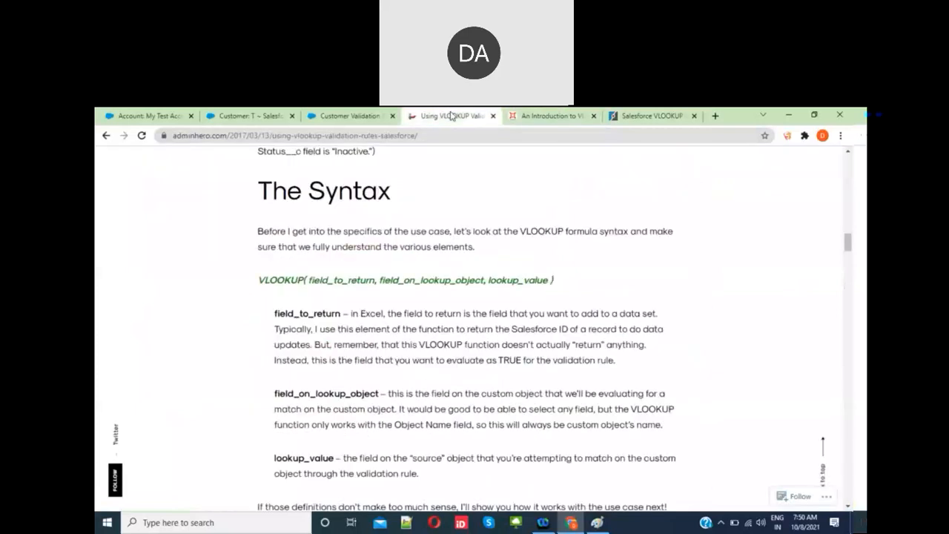
pyautogui.scroll(-10, 437, 293)
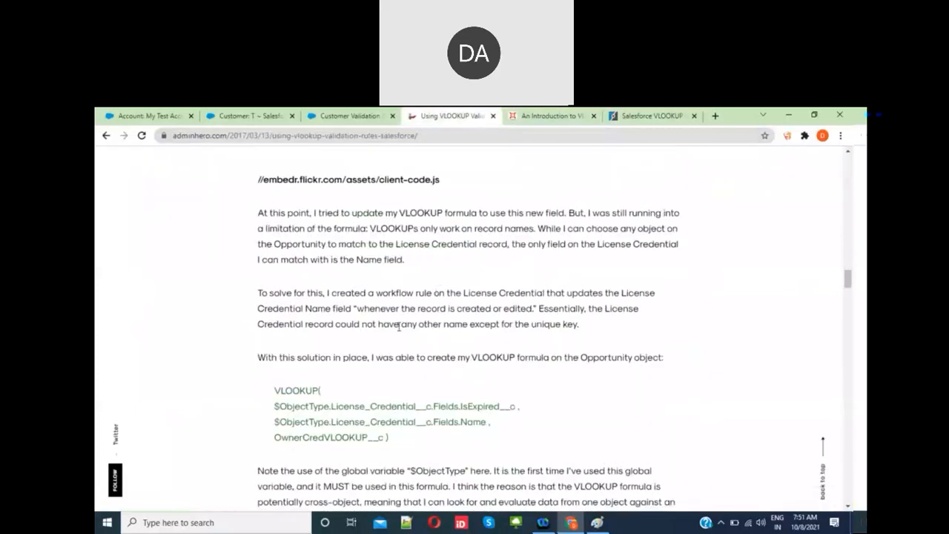
pyautogui.scroll(-1, 393, 382)
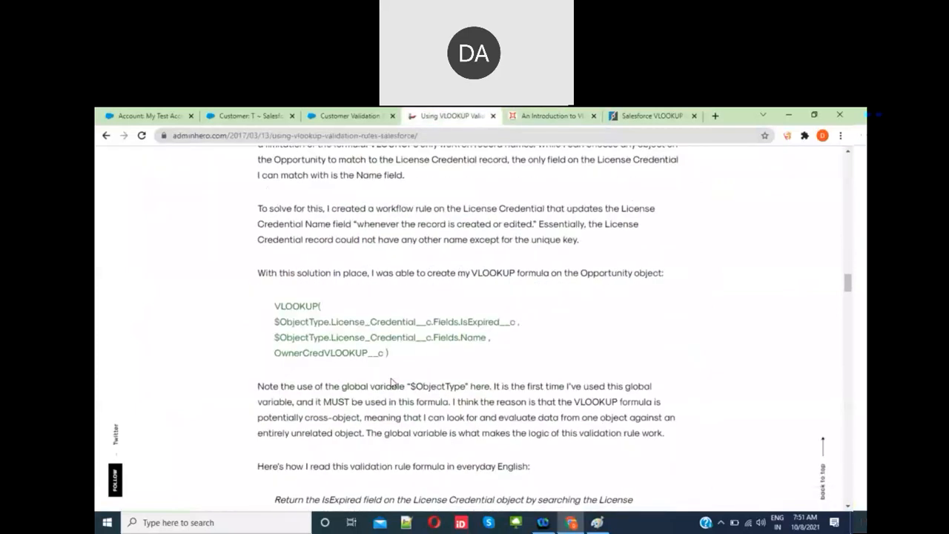
pyautogui.doubleClick(488, 321)
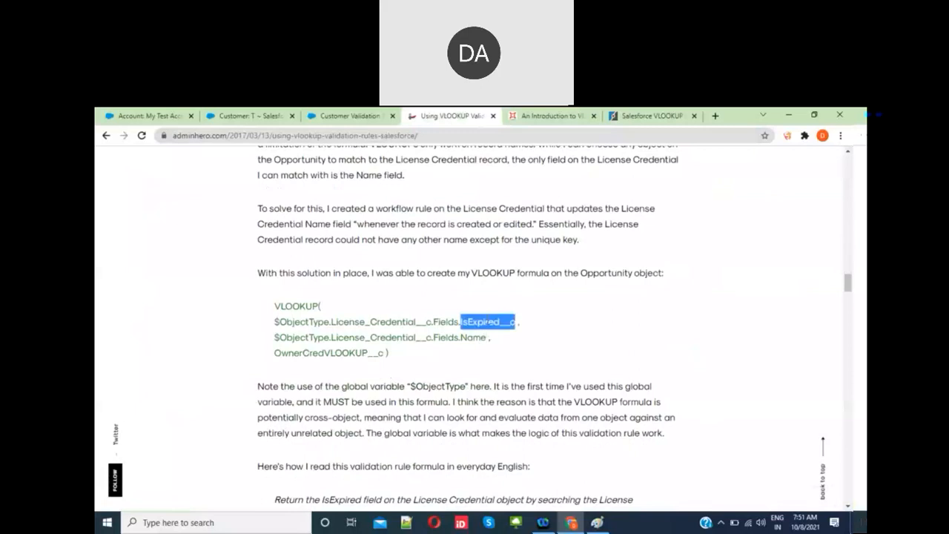
pyautogui.doubleClick(474, 337)
pyautogui.click(353, 373)
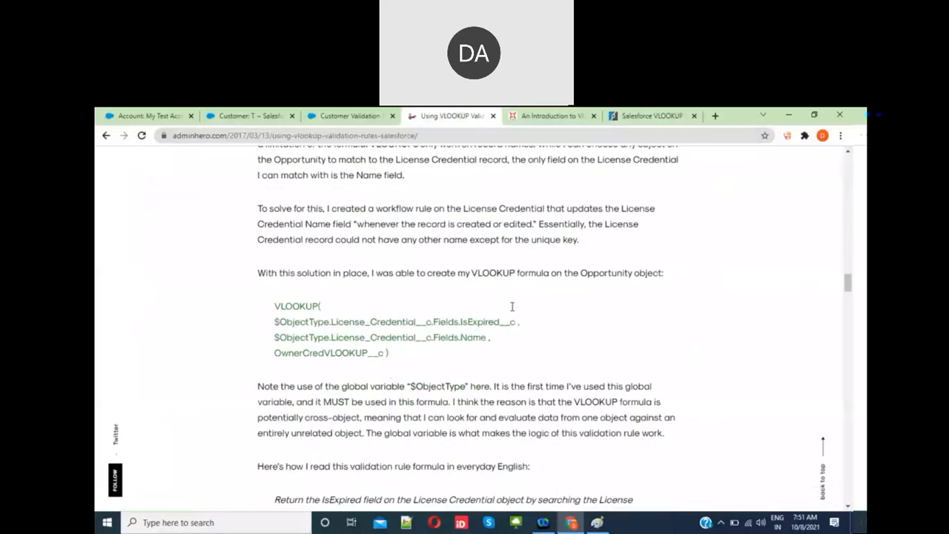
pyautogui.doubleClick(400, 324)
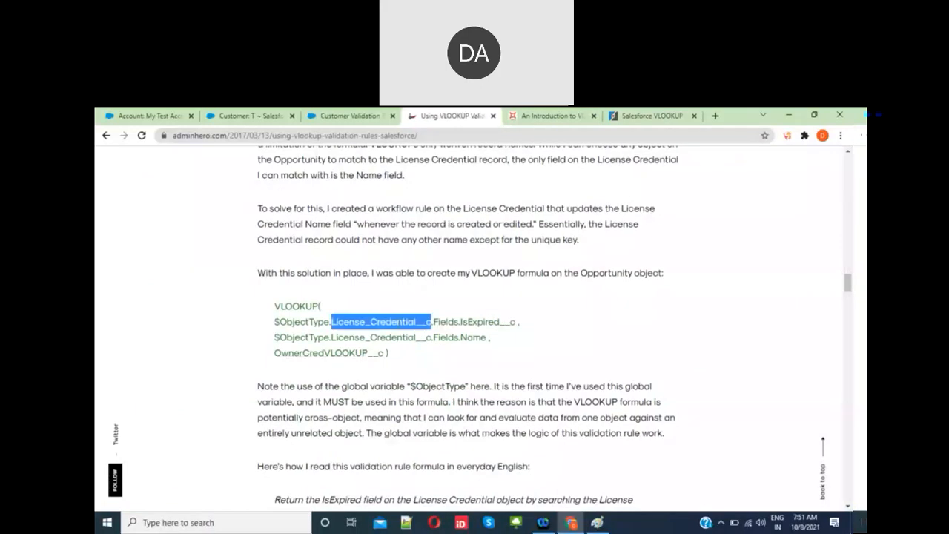
pyautogui.click(454, 324)
pyautogui.doubleClick(476, 324)
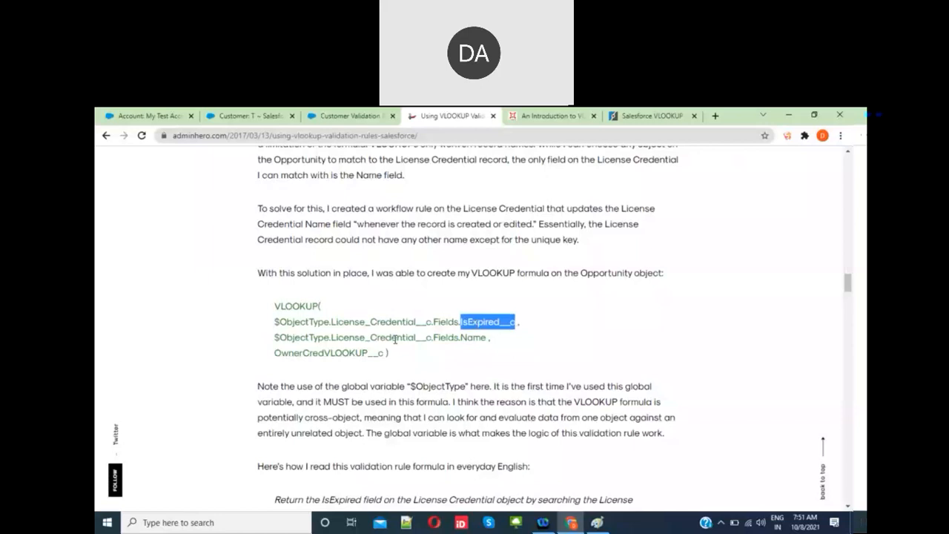
pyautogui.doubleClick(315, 340)
pyautogui.doubleClick(350, 338)
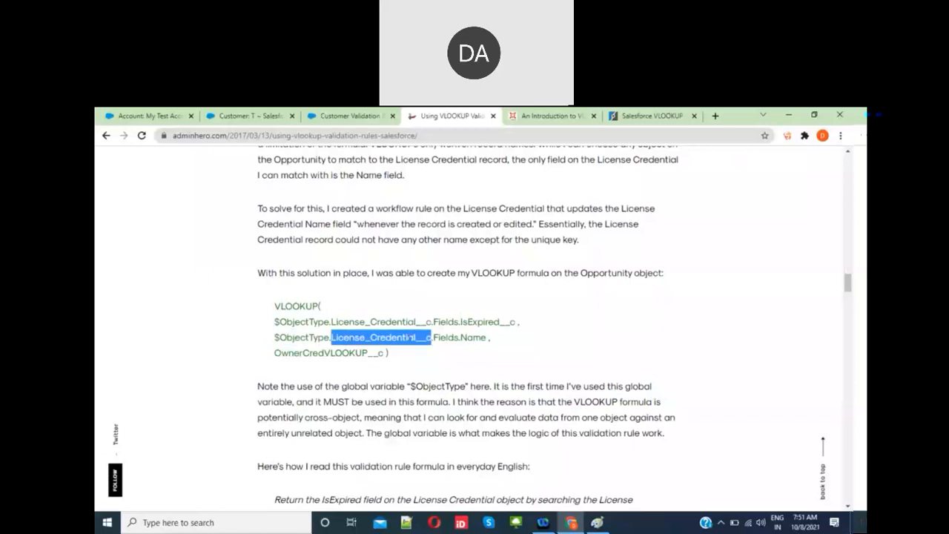
pyautogui.click(481, 339)
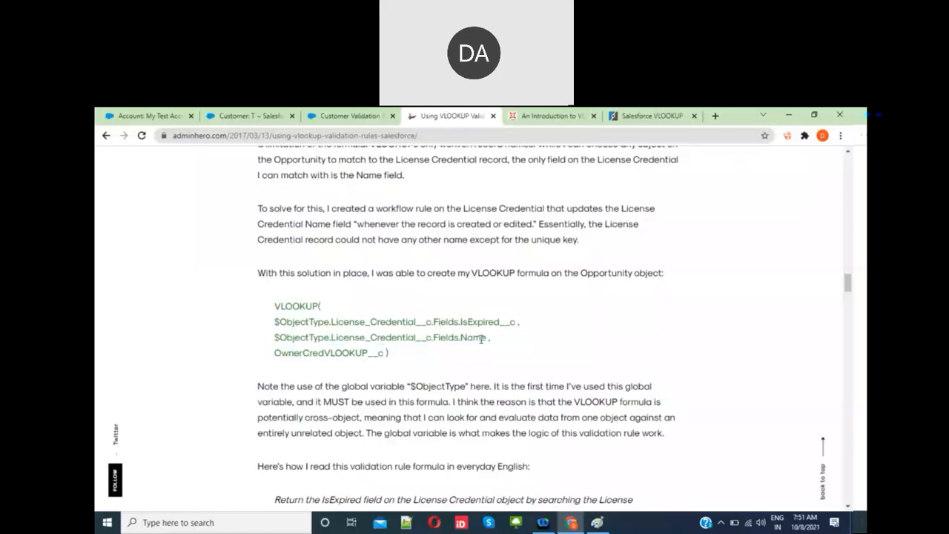
pyautogui.doubleClick(374, 354)
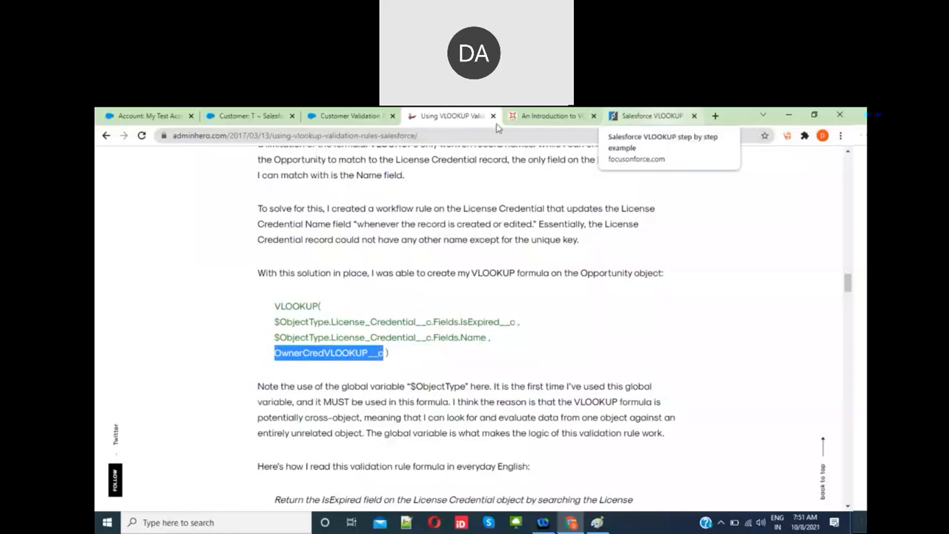
# - Try true as the first VLOOKUP argument in the Customer validation rule and check the formula's syntax
pyautogui.click(363, 121)
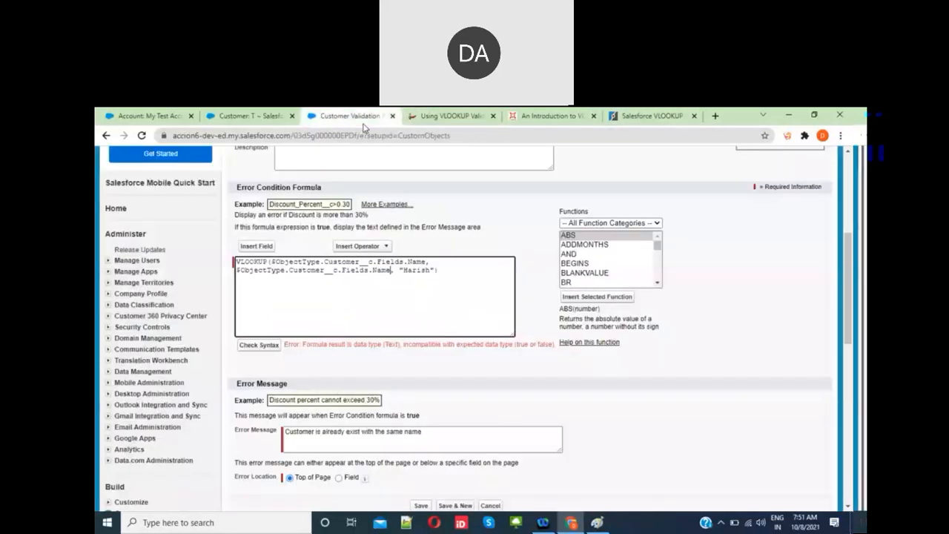
pyautogui.moveTo(428, 262); pyautogui.dragTo(273, 268)
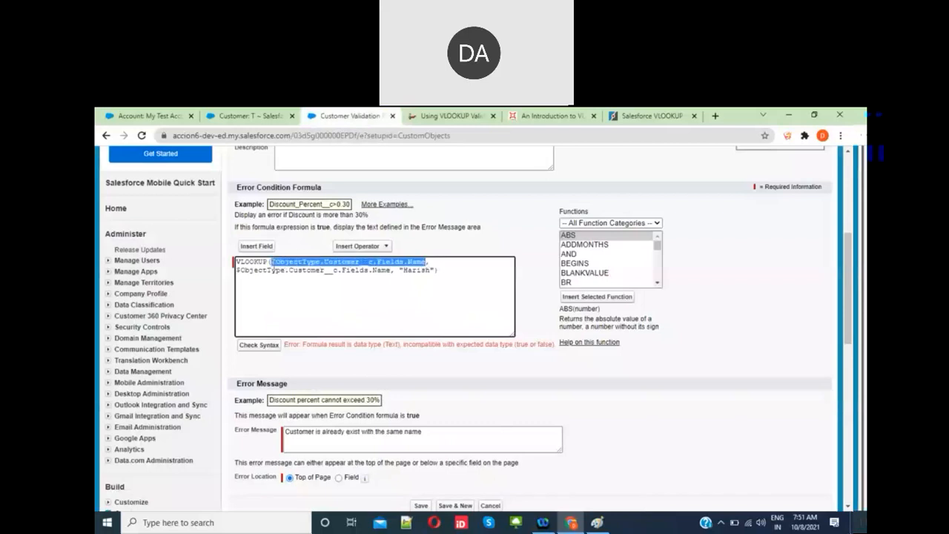
pyautogui.press('BackSpace')
pyautogui.write('true,')
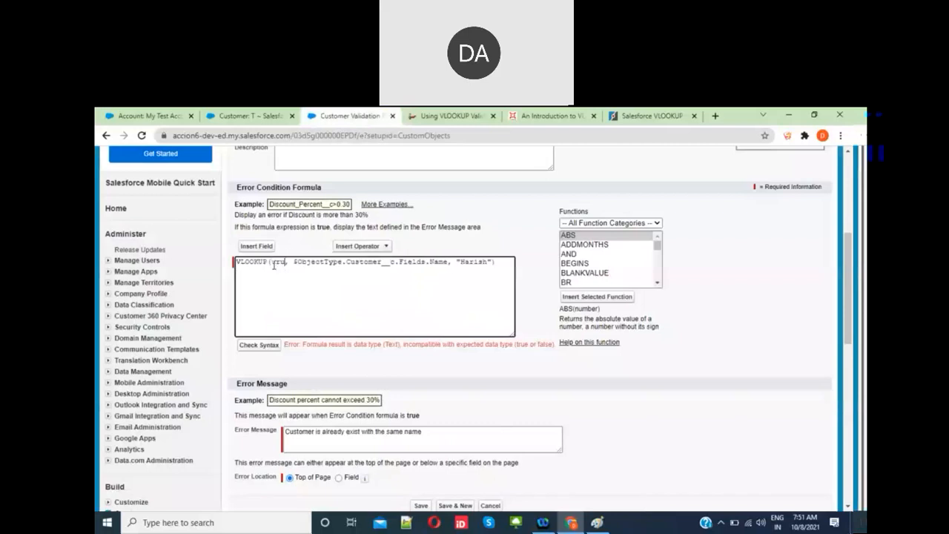
pyautogui.click(273, 346)
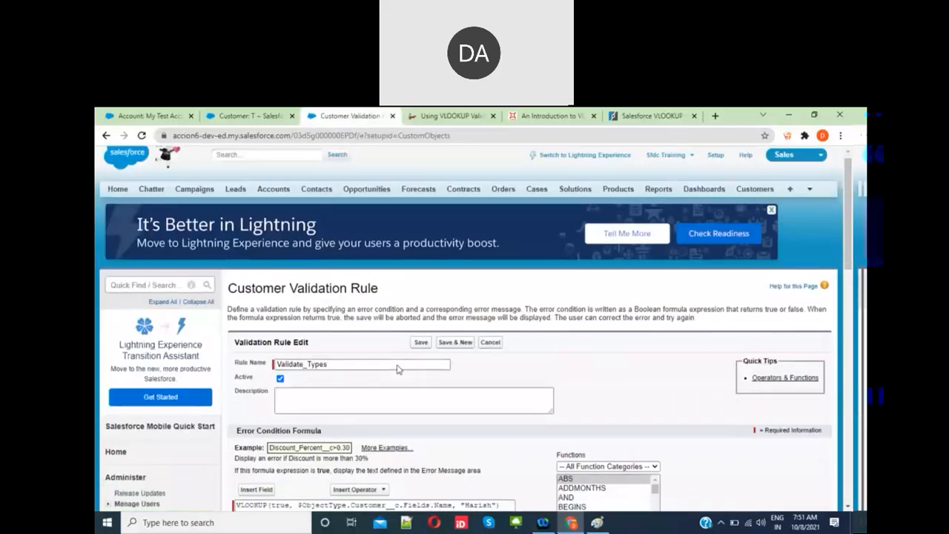
pyautogui.scroll(-5, 397, 369)
pyautogui.scroll(-1, 397, 369)
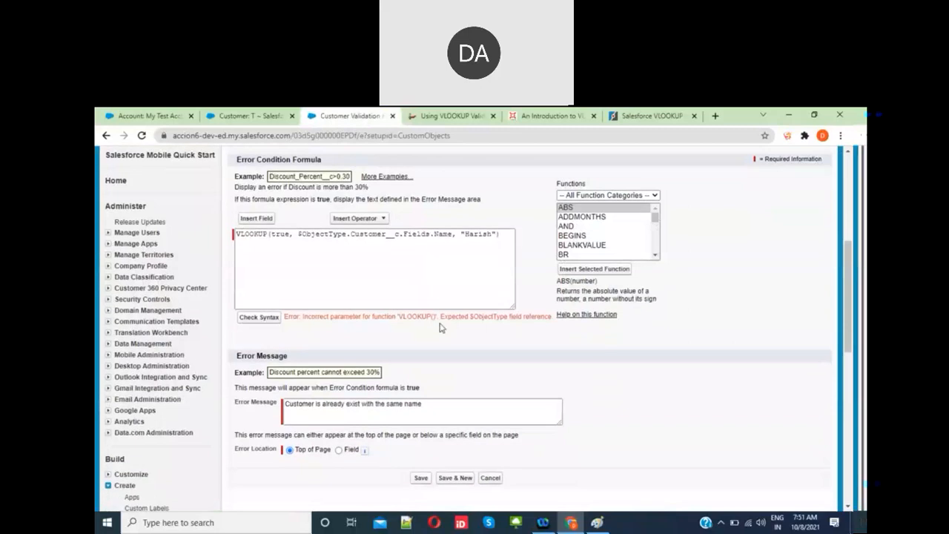
# - Review the Name field reference and the quoted lookup value in the rule's VLOOKUP formula
pyautogui.click(389, 255)
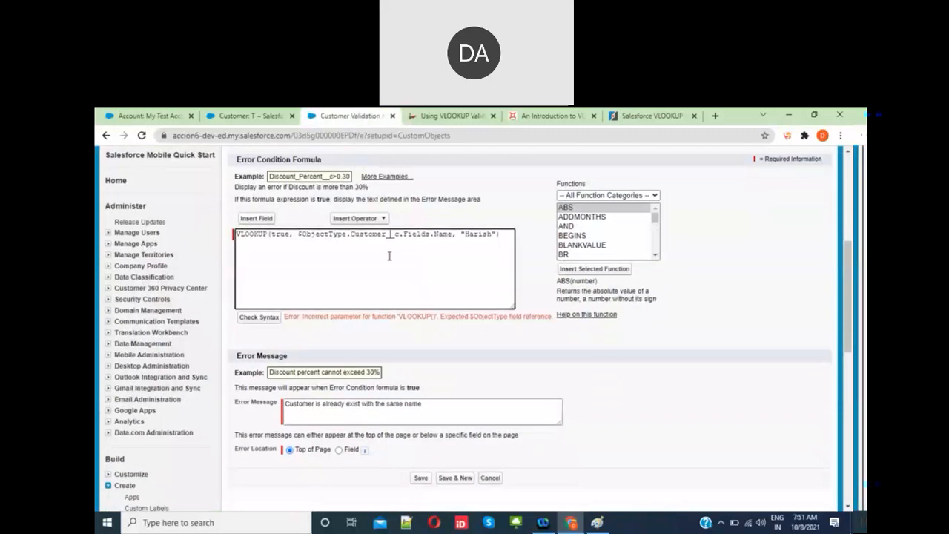
pyautogui.click(338, 256)
pyautogui.click(453, 234)
pyautogui.doubleClick(481, 234)
# - Discard the pending Type and Types changes on customer record T, and view its edit form without saving anything
pyautogui.click(253, 117)
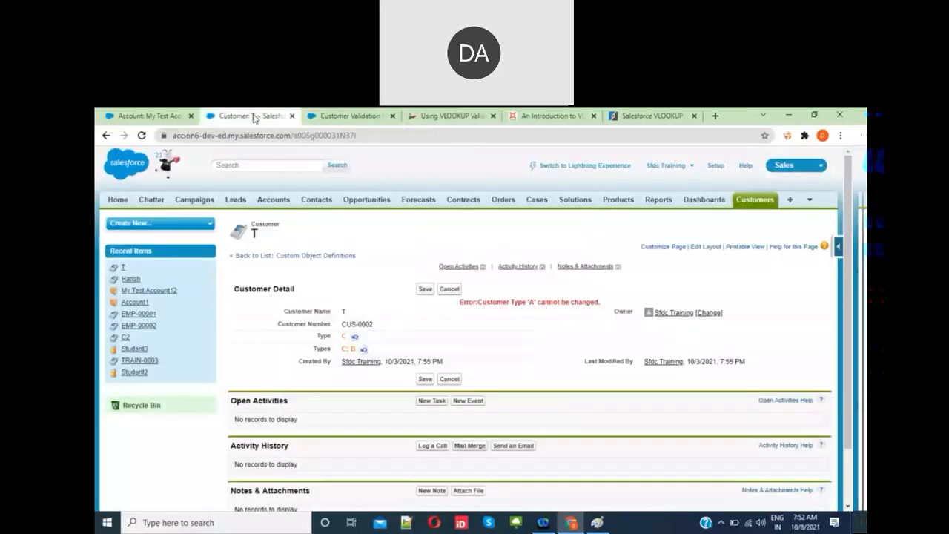
pyautogui.click(449, 289)
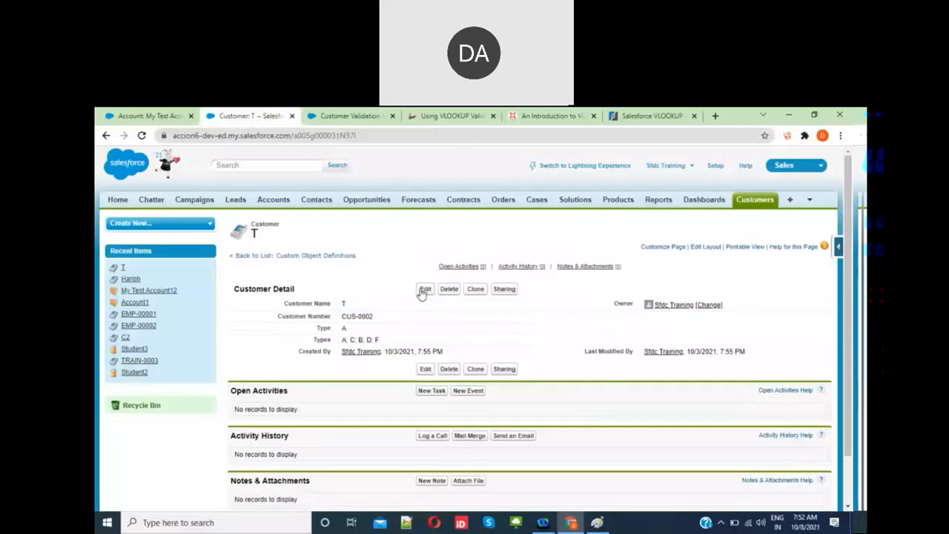
pyautogui.click(426, 289)
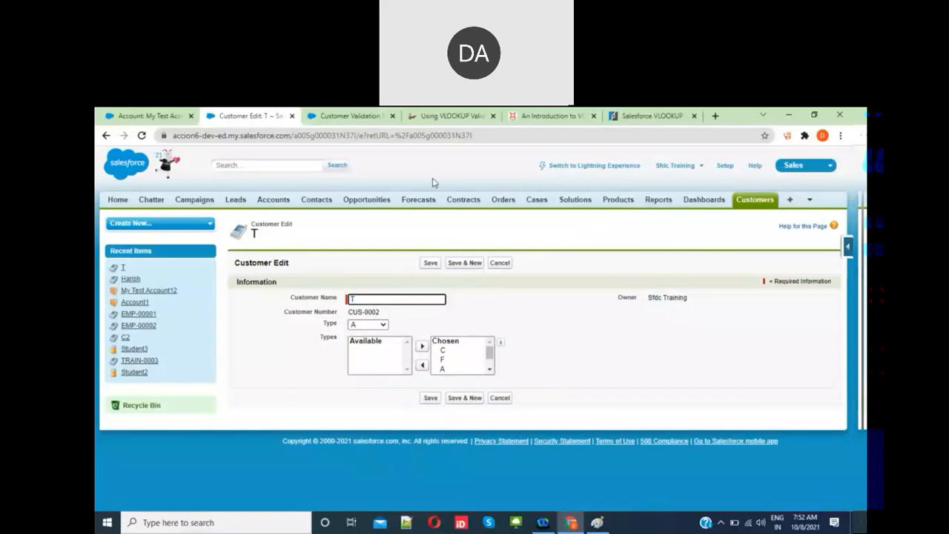
pyautogui.click(384, 271)
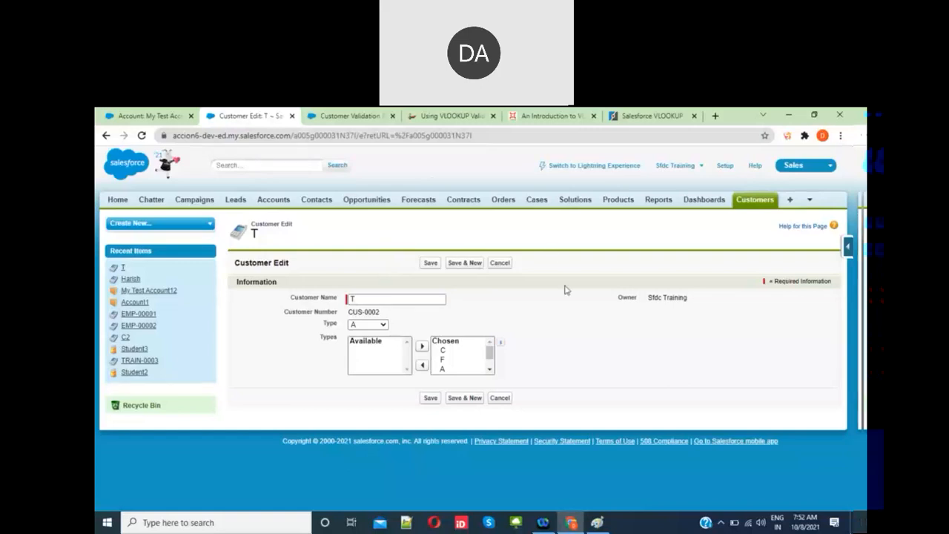
pyautogui.click(503, 264)
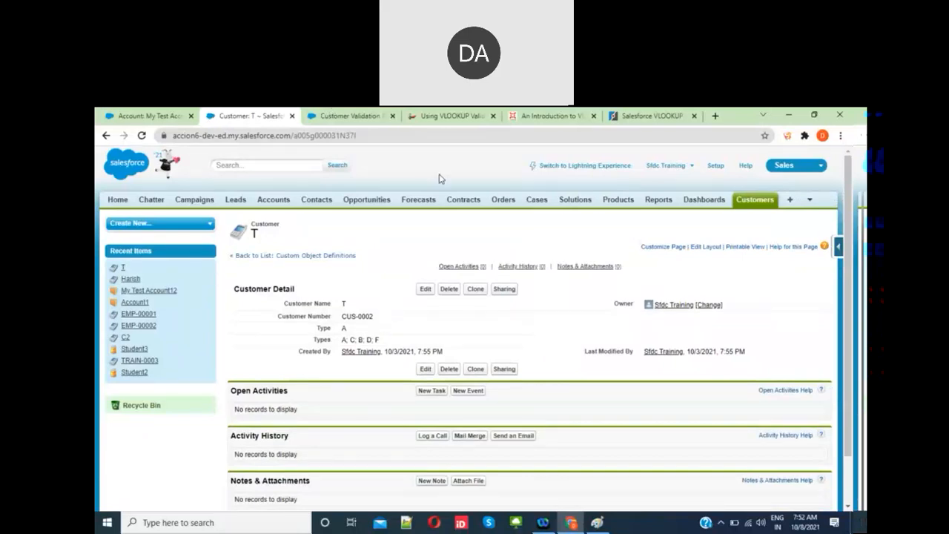
pyautogui.scroll(-2, 470, 205)
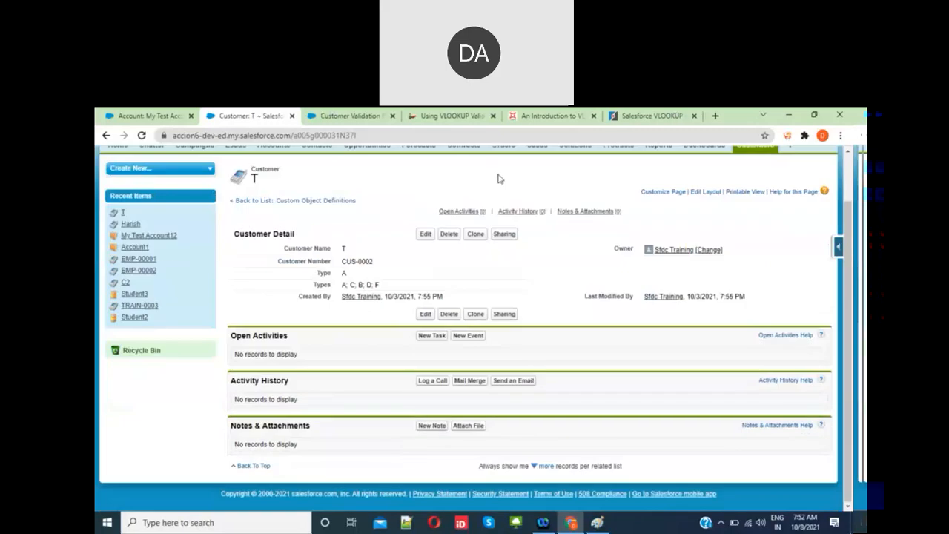
# - Look through the validation rule's available functions, clear its VLOOKUP formula, and abandon the rule edit without saving
pyautogui.click(349, 116)
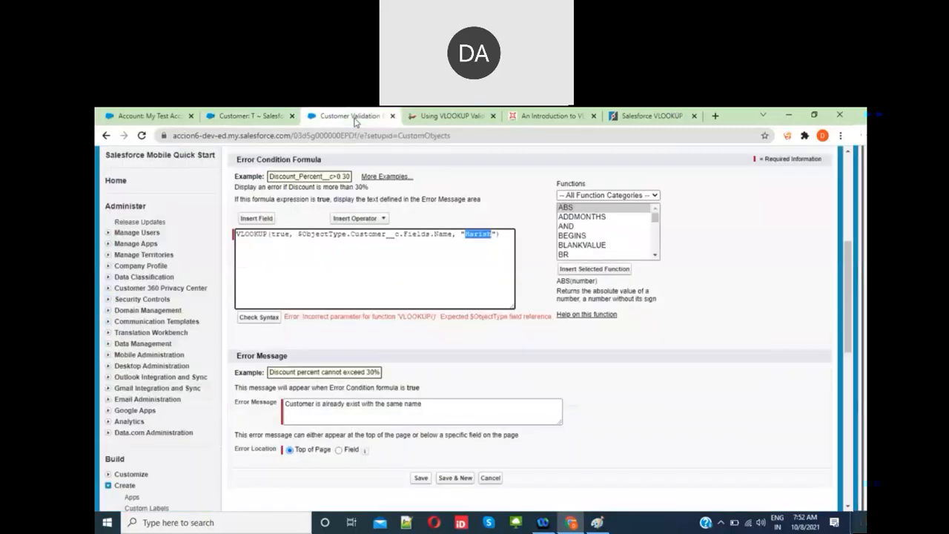
pyautogui.scroll(-3, 460, 310)
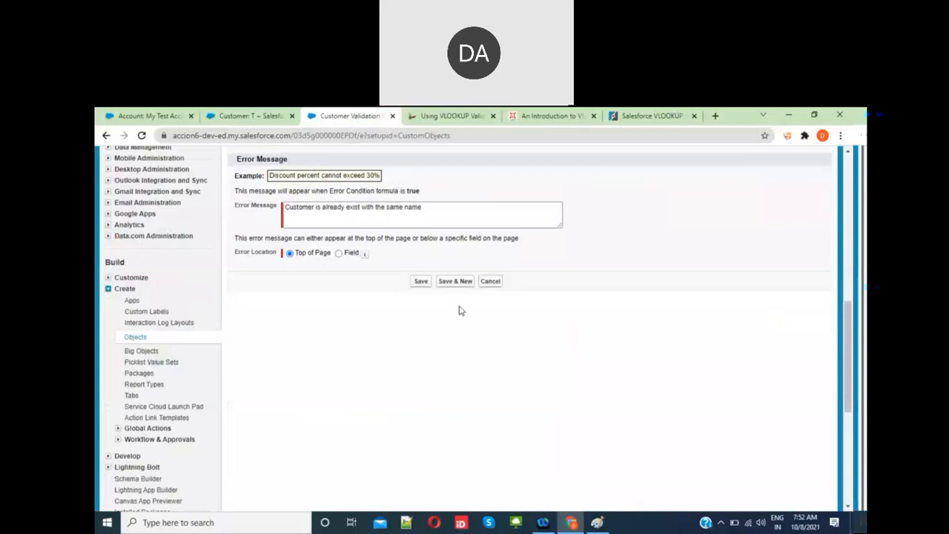
pyautogui.scroll(2, 460, 310)
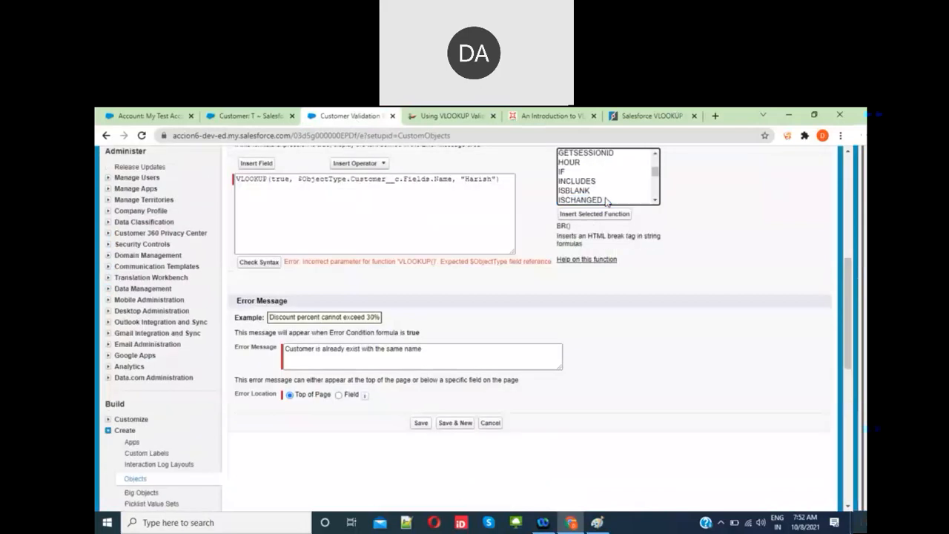
pyautogui.scroll(-10, 607, 194)
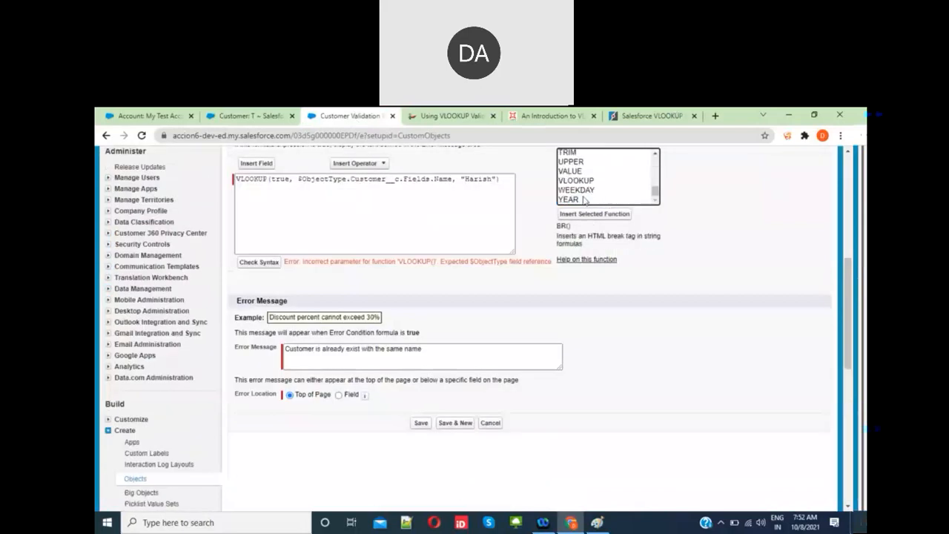
pyautogui.click(428, 211)
pyautogui.scroll(1, 428, 211)
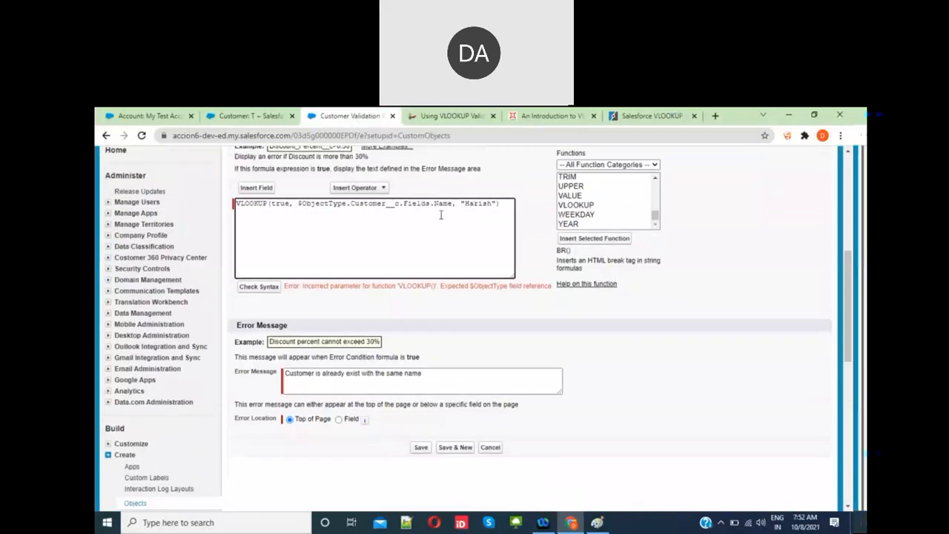
pyautogui.hotkey('ctrl', 'a')
pyautogui.press('BackSpace')
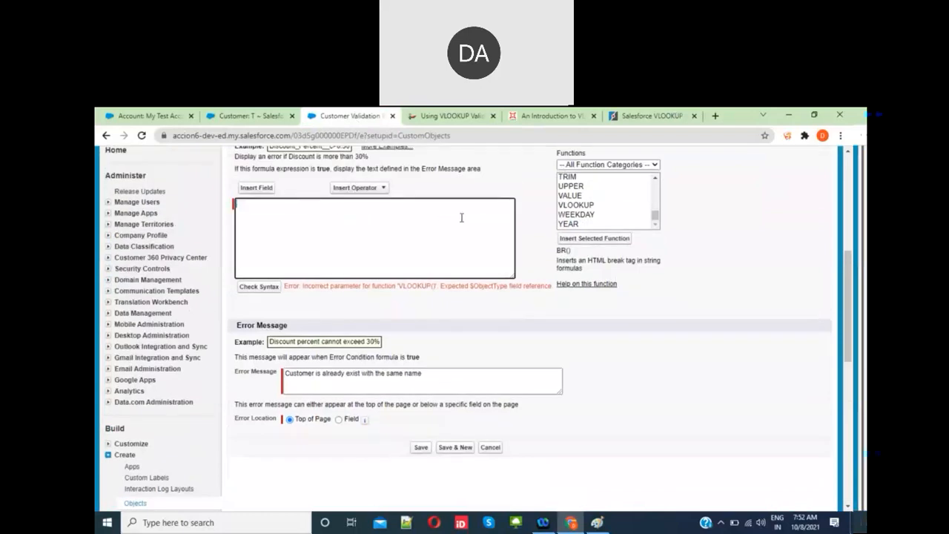
pyautogui.click(490, 448)
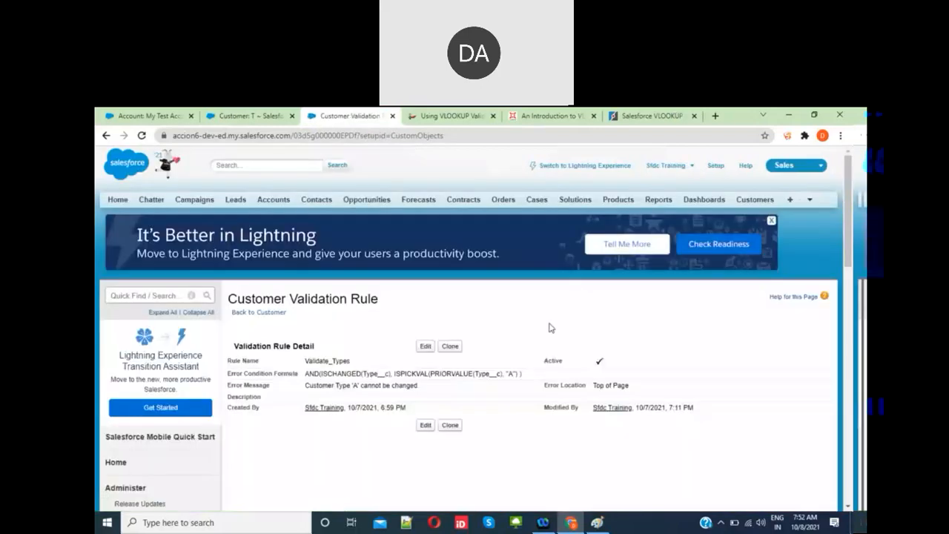
# - Open a blank new Student form from the Students home page to view its fields
pyautogui.click(809, 201)
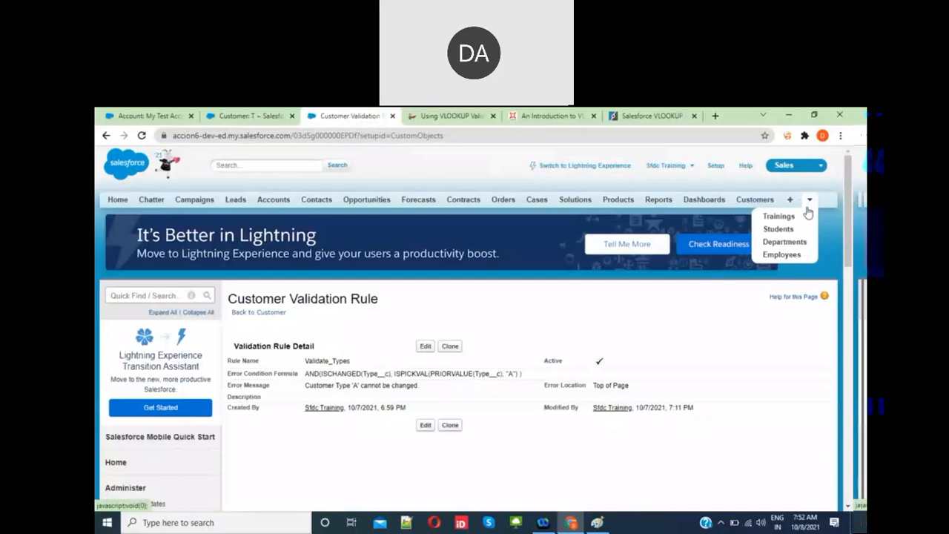
pyautogui.click(787, 227)
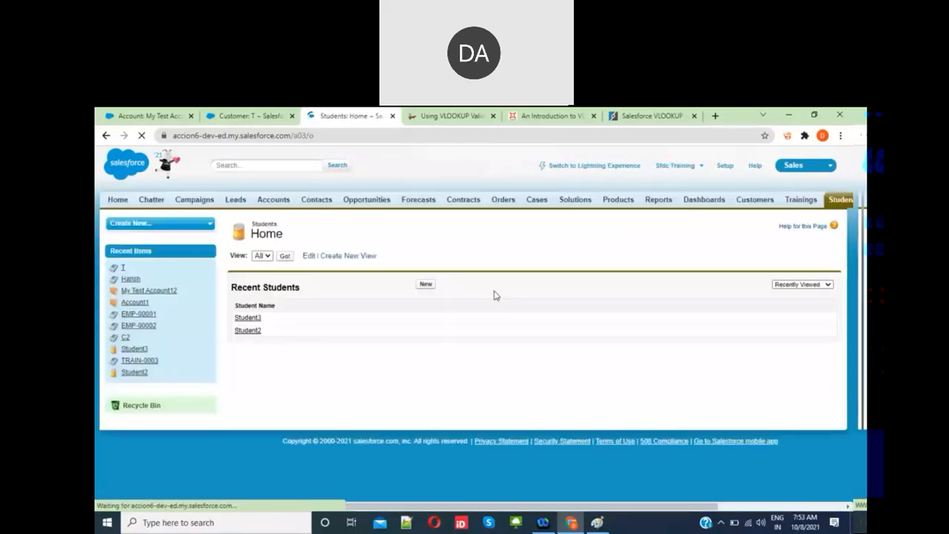
pyautogui.click(426, 285)
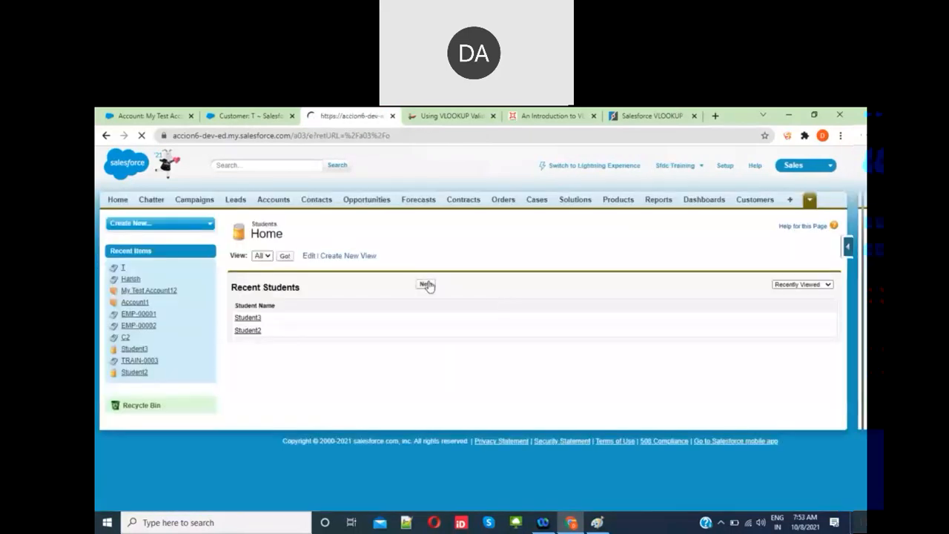
# - View the Technologies options on a new employee form of the Permanent record type, and cancel it without saving
pyautogui.click(809, 212)
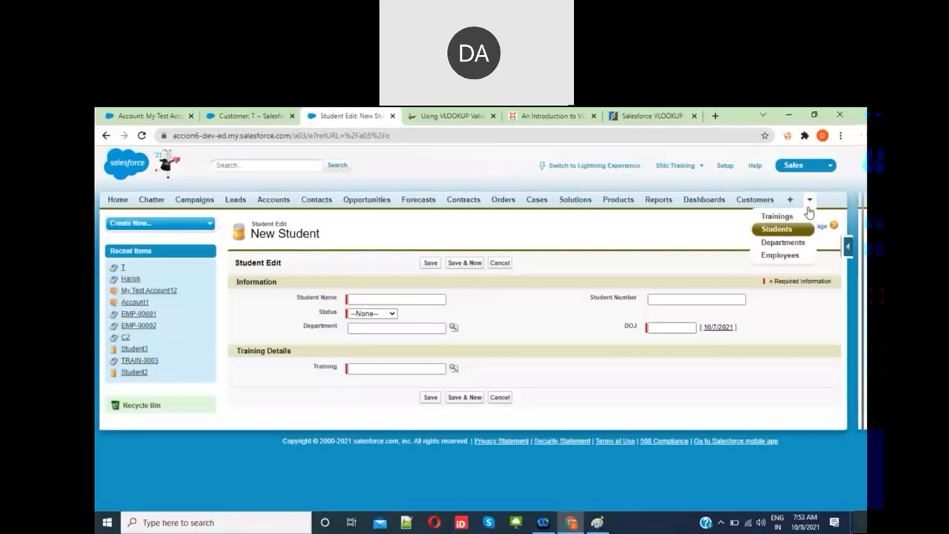
pyautogui.click(787, 256)
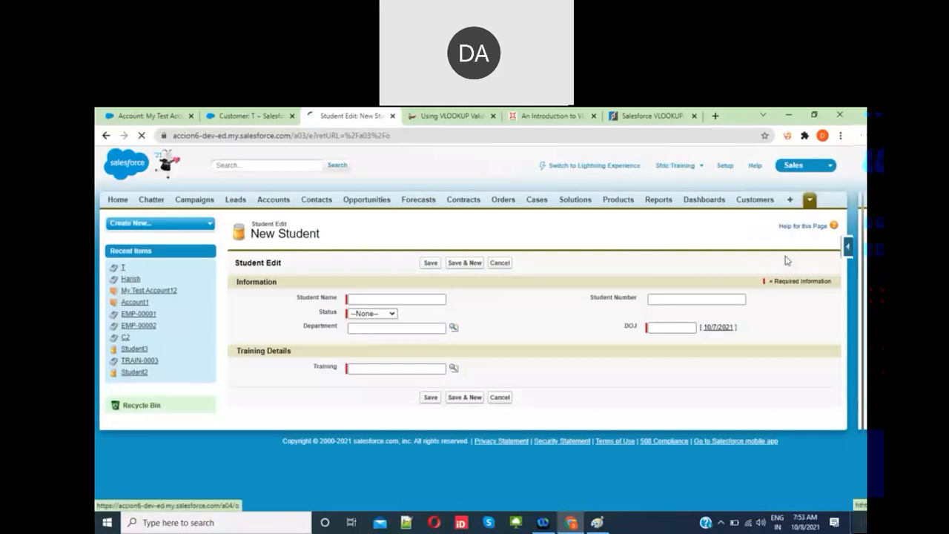
pyautogui.click(425, 285)
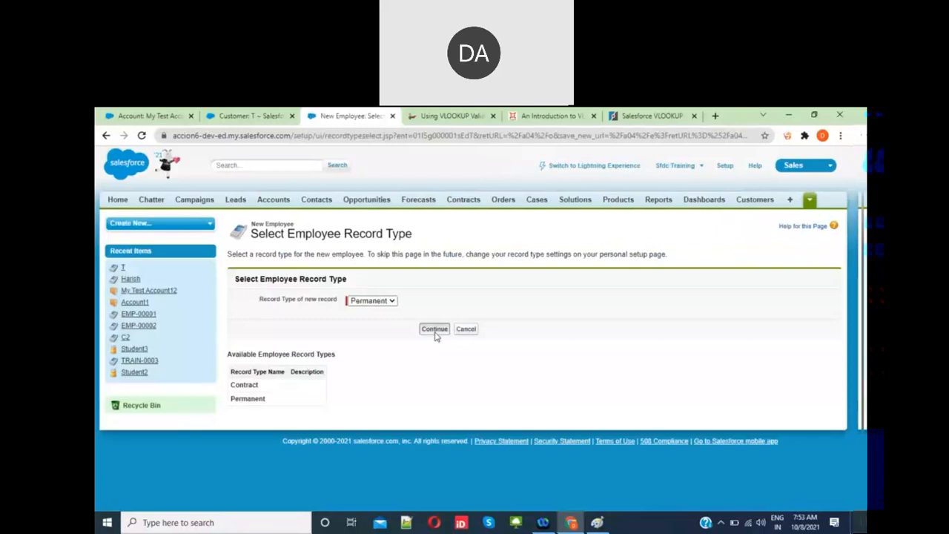
pyautogui.click(435, 330)
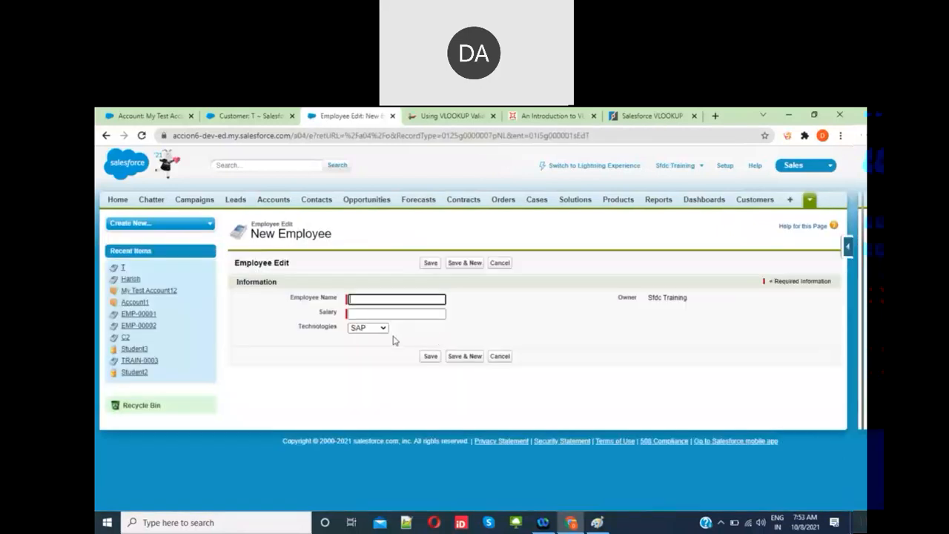
pyautogui.click(384, 330)
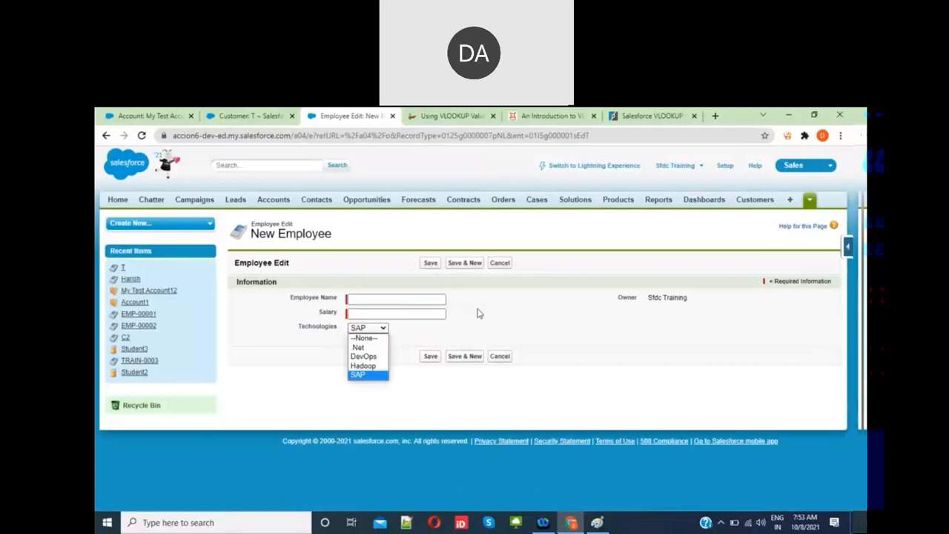
pyautogui.click(499, 264)
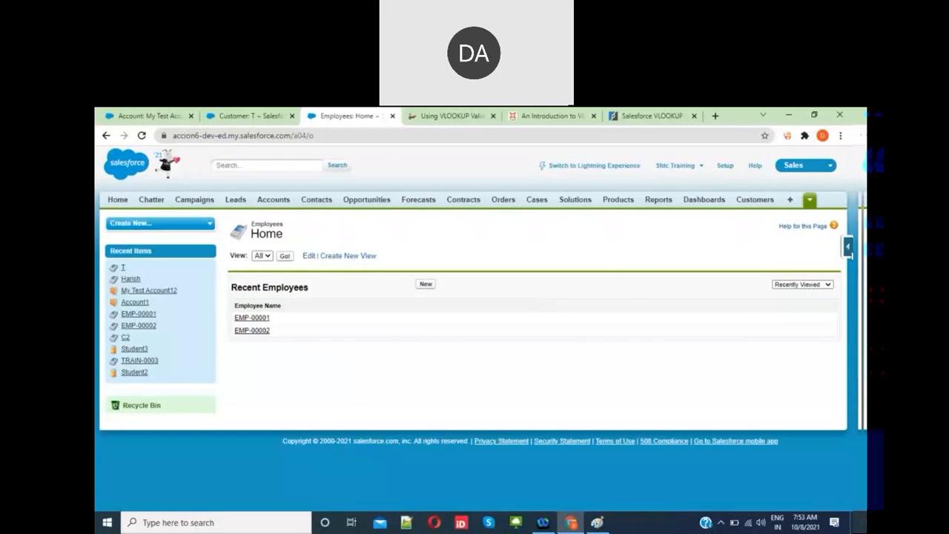
# - Start a new validation rule on the Employee object and name it Salry_Validation
pyautogui.click(848, 251)
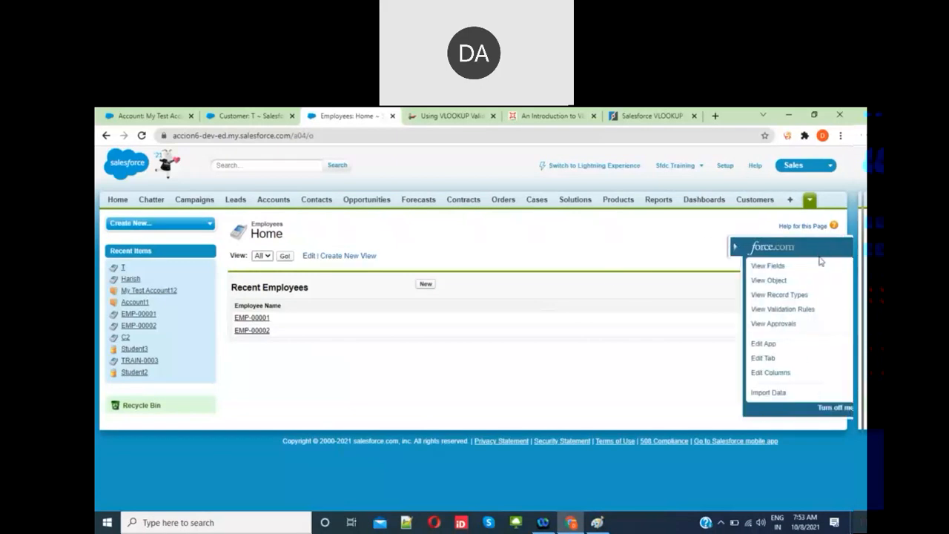
pyautogui.click(762, 267)
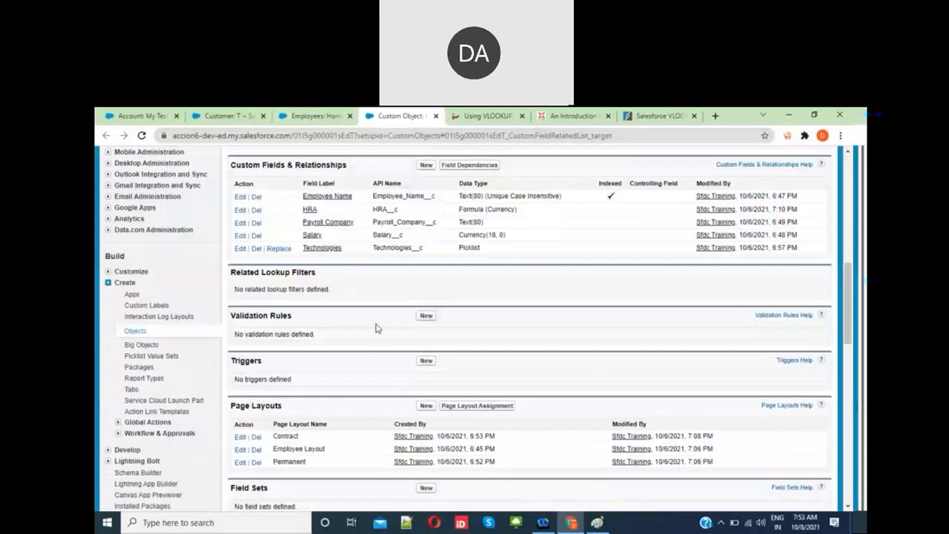
pyautogui.click(426, 317)
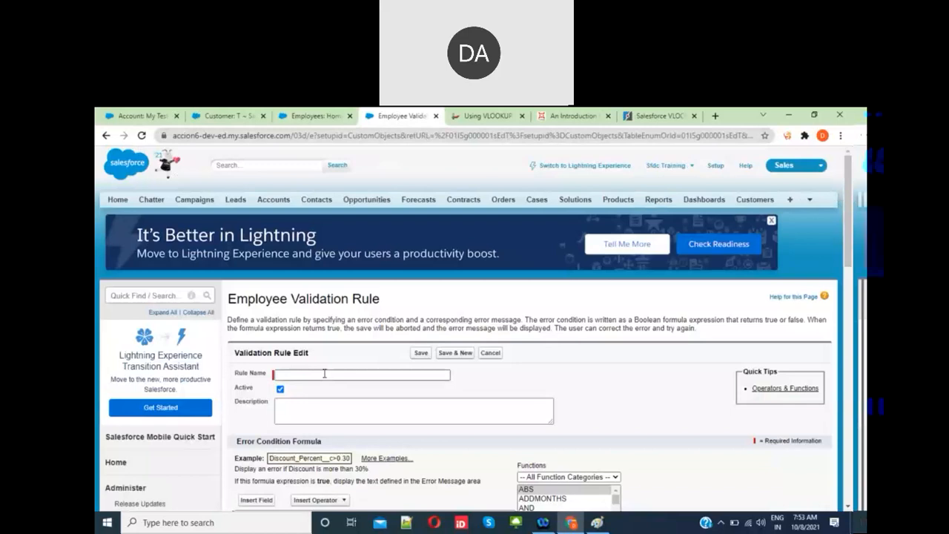
pyautogui.click(324, 373)
pyautogui.write('Sa')
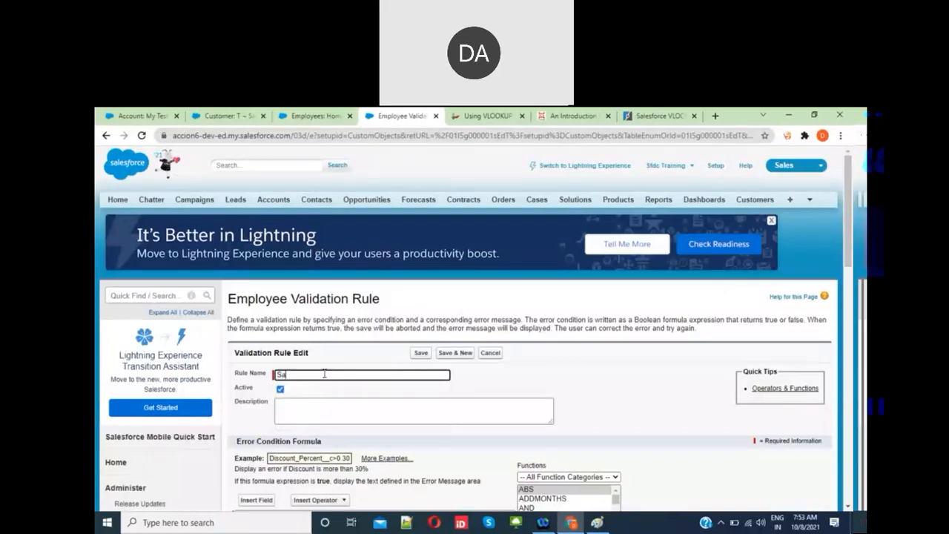
pyautogui.write('lry Validation')
# - Begin the rule's error condition with an AND() function and insert the RecordType.Name field inside it
pyautogui.scroll(-2, 324, 374)
pyautogui.click(261, 348)
pyautogui.write('AND ()')
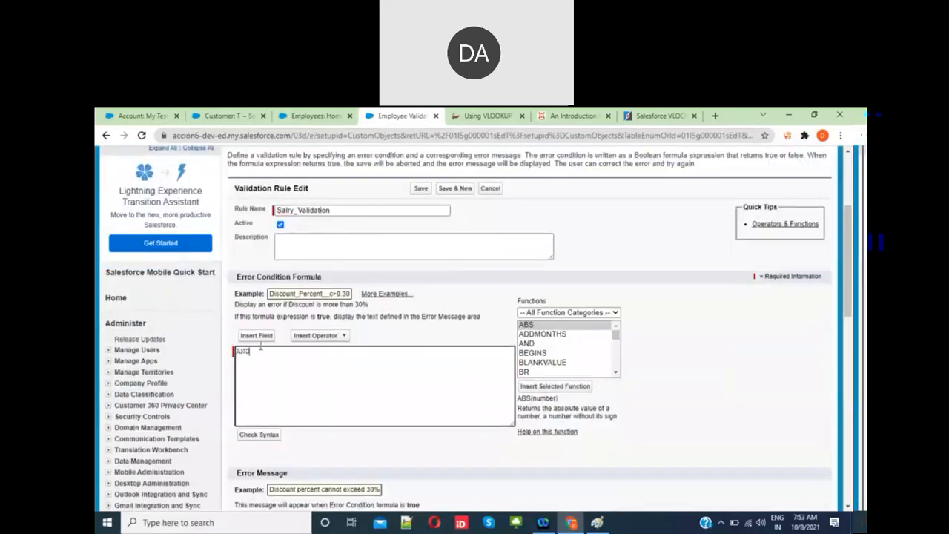
pyautogui.press('Left')
pyautogui.click(256, 336)
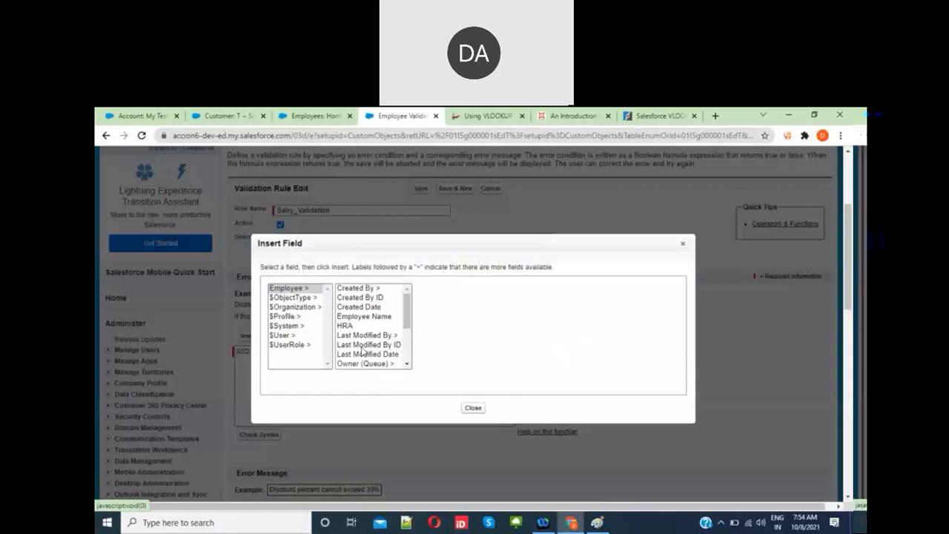
pyautogui.scroll(-3, 363, 351)
pyautogui.click(361, 336)
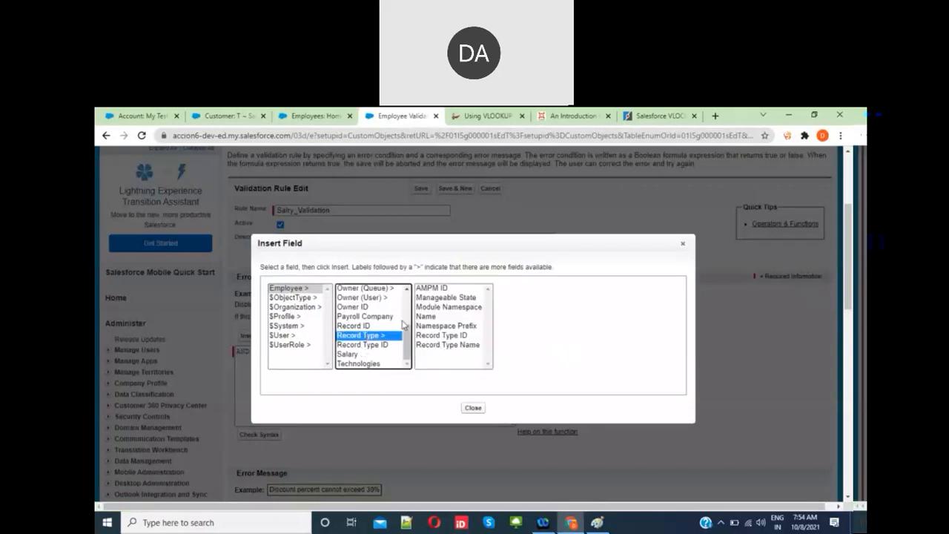
pyautogui.click(442, 317)
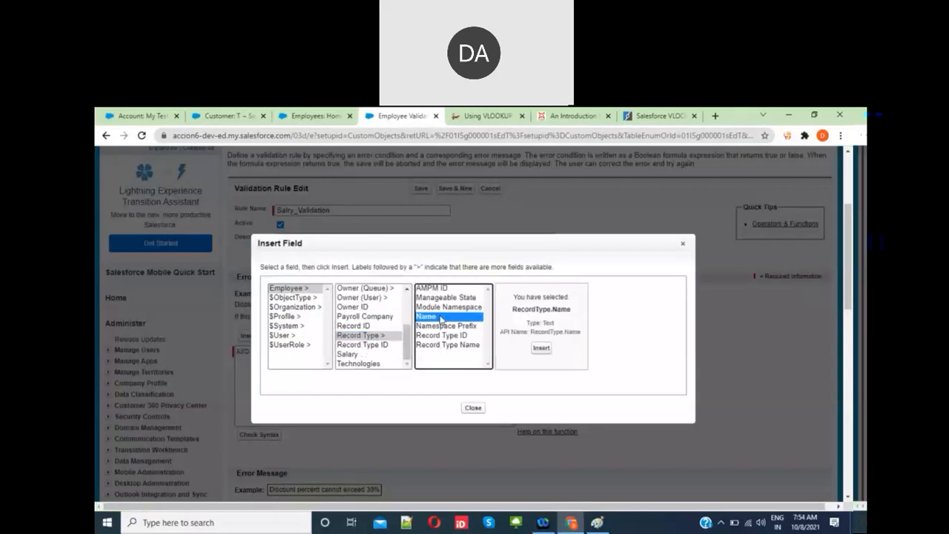
pyautogui.click(542, 348)
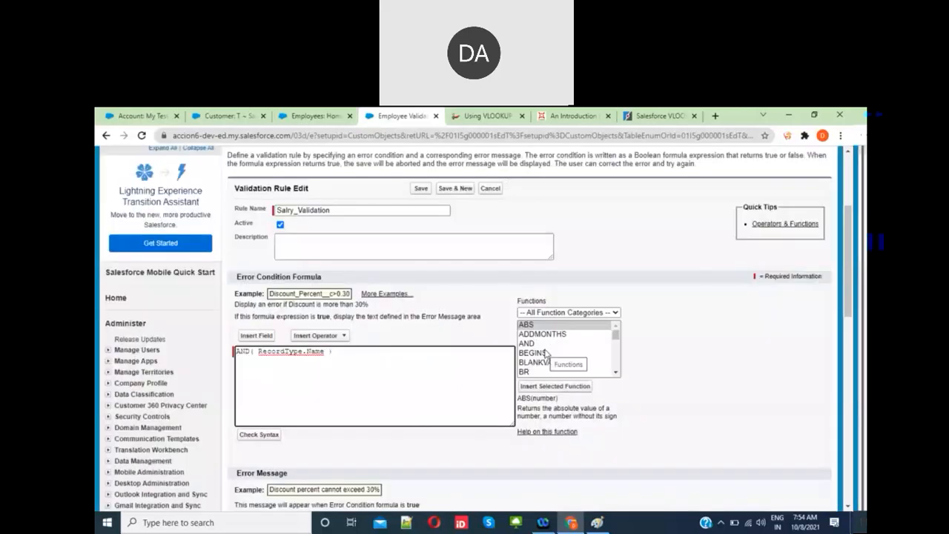
# - Compare RecordType.Name with "Permanent" using == as the first AND condition, ending it with a comma
pyautogui.write("== ''")
pyautogui.write('""')
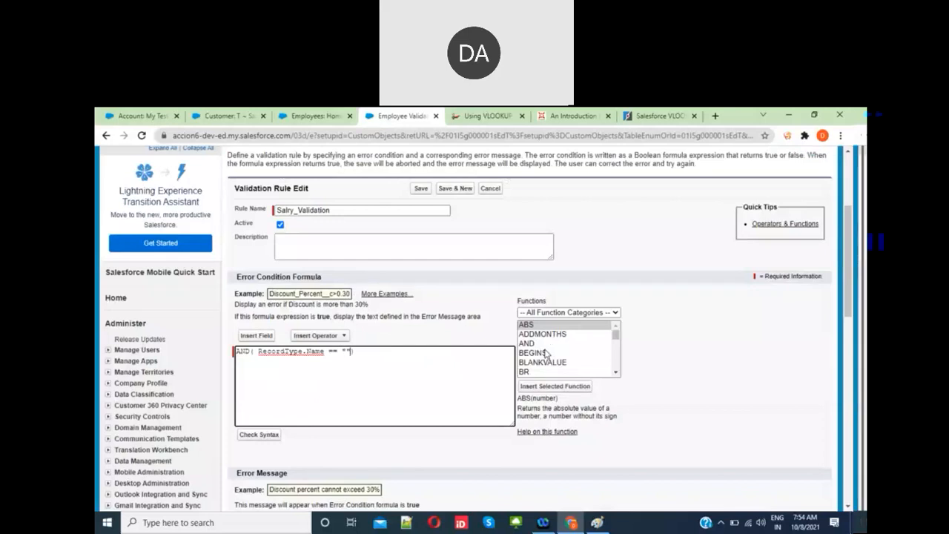
pyautogui.write('Permanent')
pyautogui.write(',')
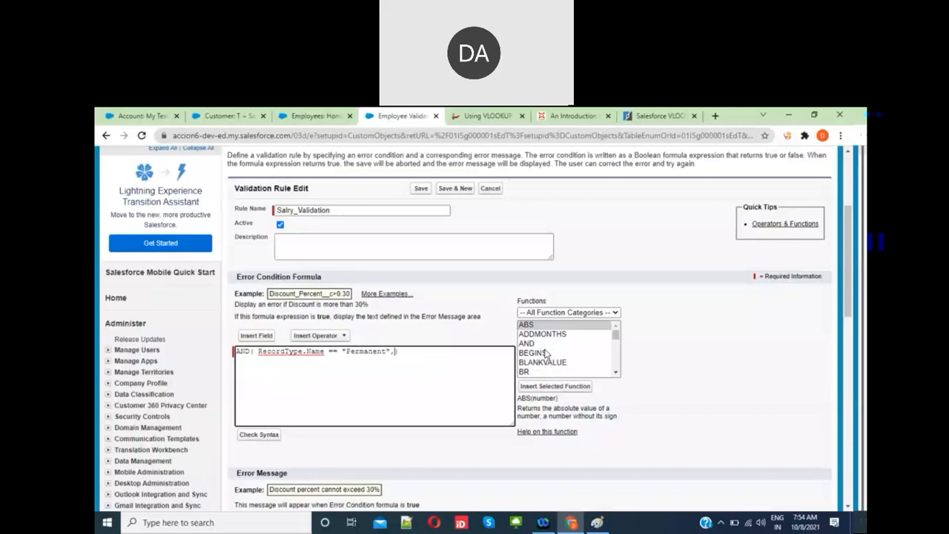
# - Insert the Salary field as the second AND condition and complete it as Salary__c <10000
pyautogui.click(258, 337)
pyautogui.scroll(-3, 374, 332)
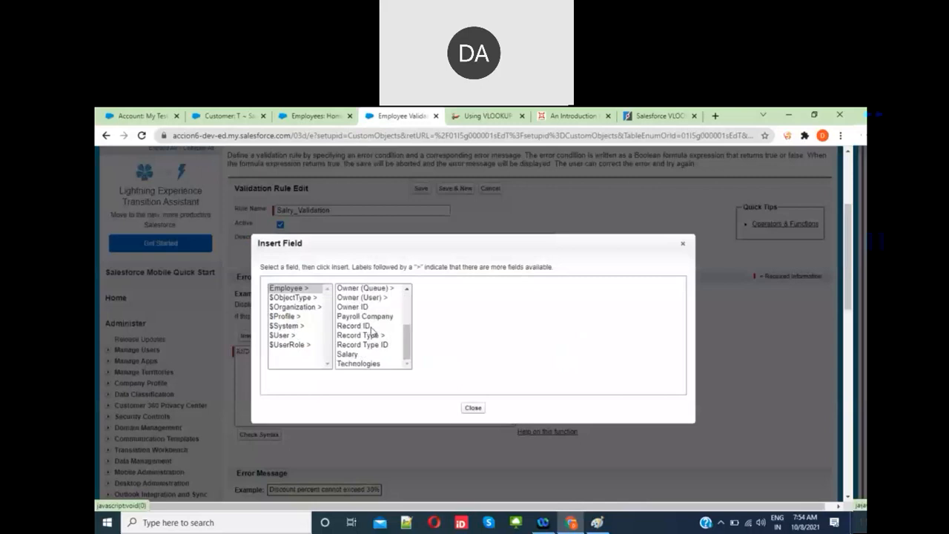
pyautogui.click(357, 359)
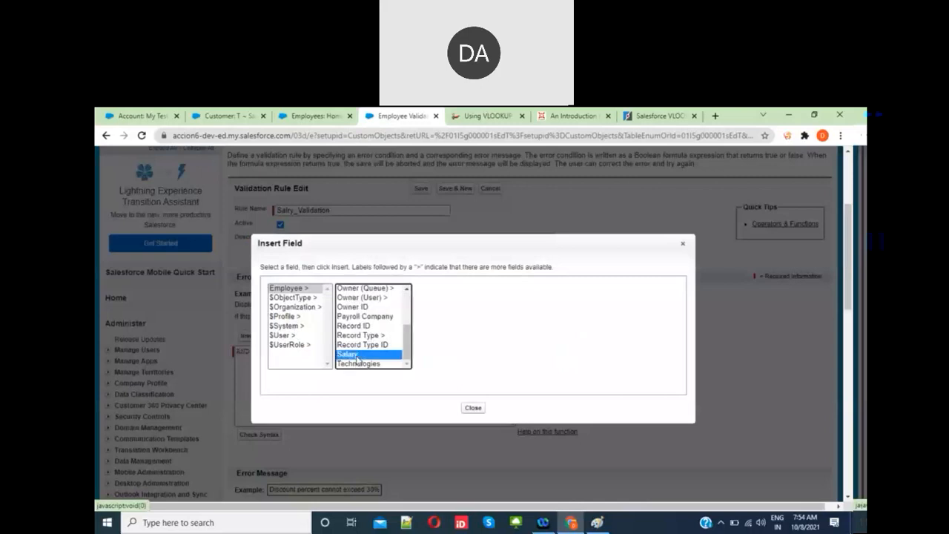
pyautogui.click(451, 352)
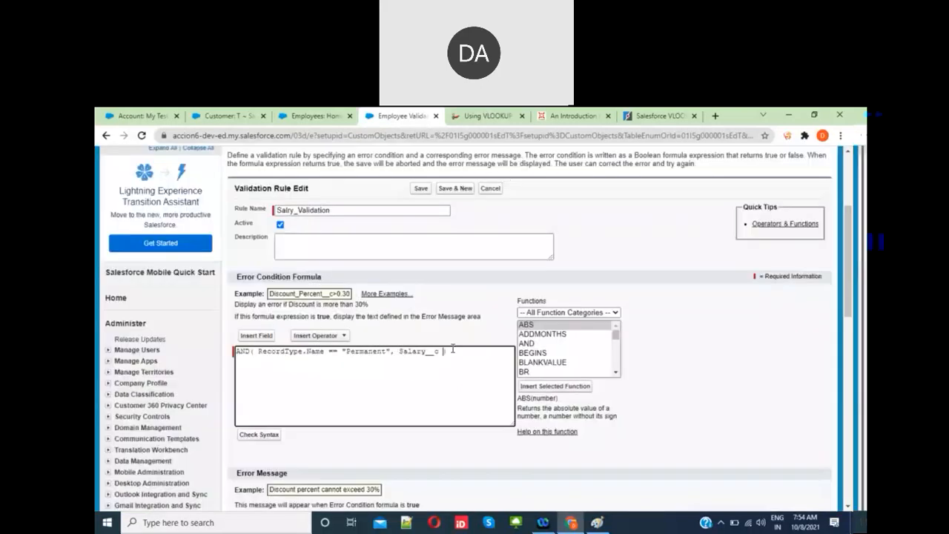
pyautogui.write('<10000')
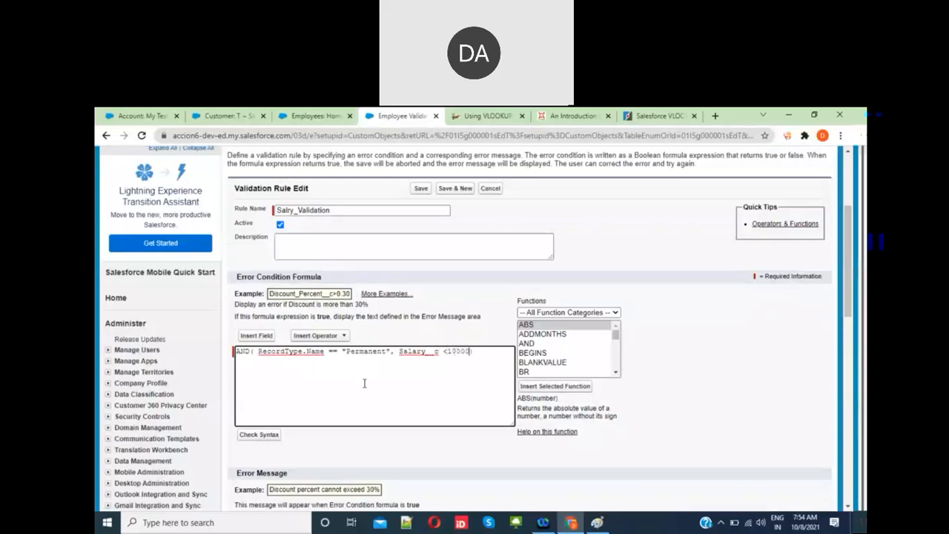
# - Set the rule's error message to "Permanent employees should have the salary >10000" and save the rule
pyautogui.scroll(-2, 362, 383)
pyautogui.click(339, 387)
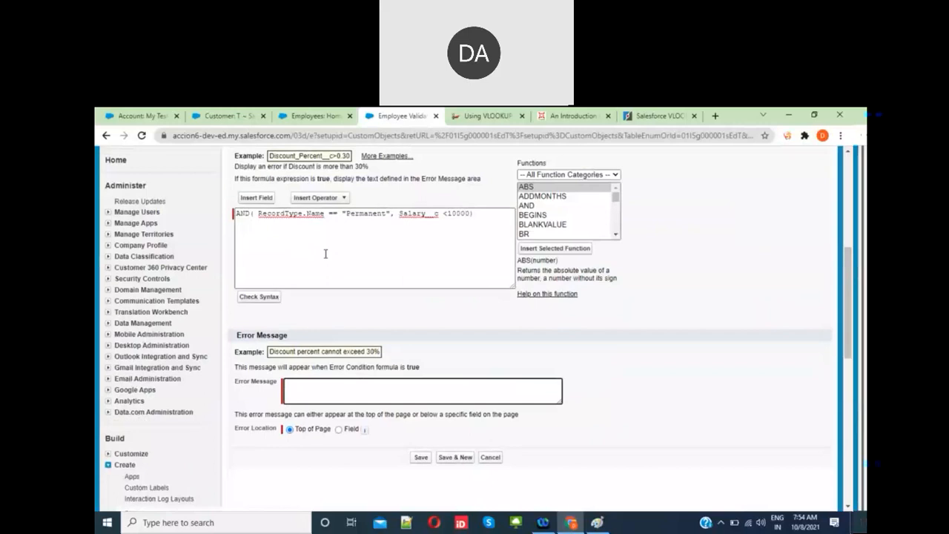
pyautogui.click(295, 214)
pyautogui.doubleClick(295, 215)
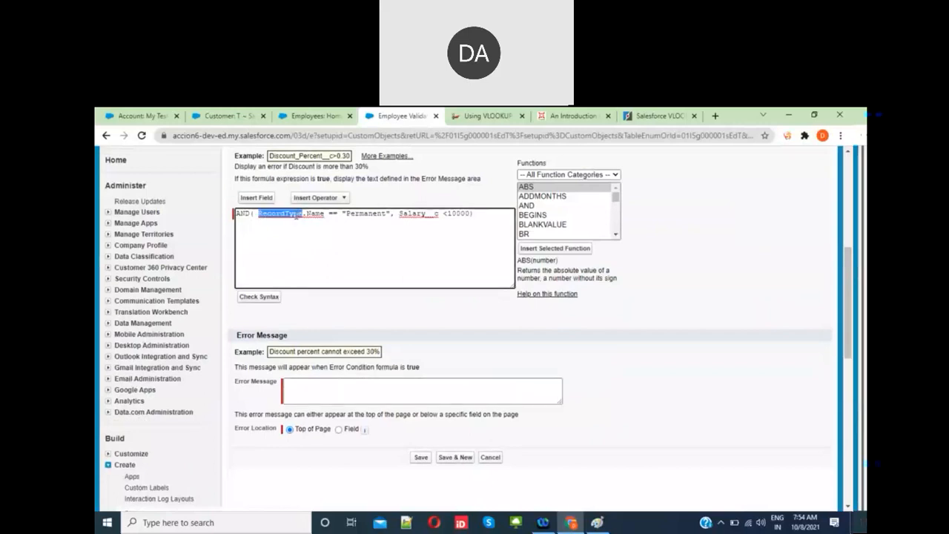
pyautogui.click(325, 249)
pyautogui.click(302, 383)
pyautogui.write('Permanent employees should have the salary >10000')
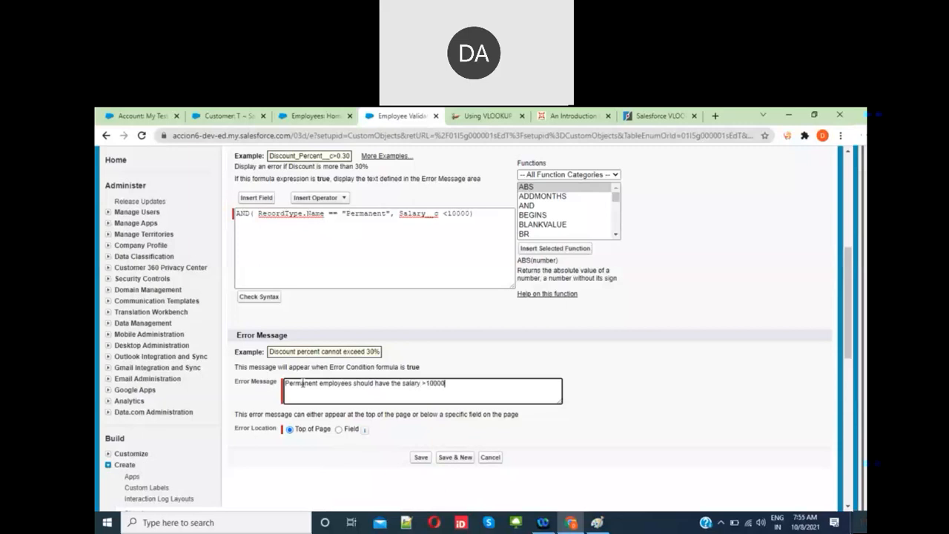
pyautogui.click(420, 458)
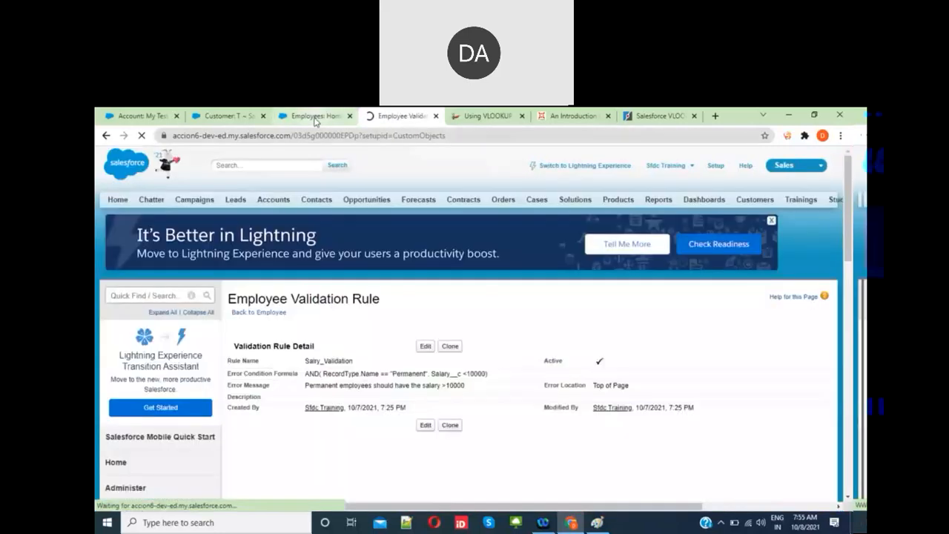
# - Test the salary rule by trying to save a new Permanent employee named Test with a salary of 7
pyautogui.click(316, 119)
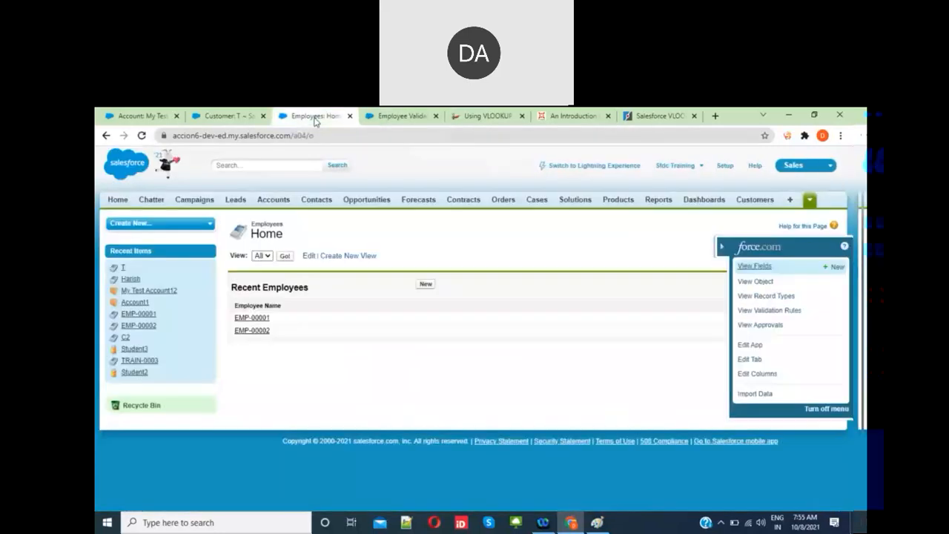
pyautogui.click(422, 286)
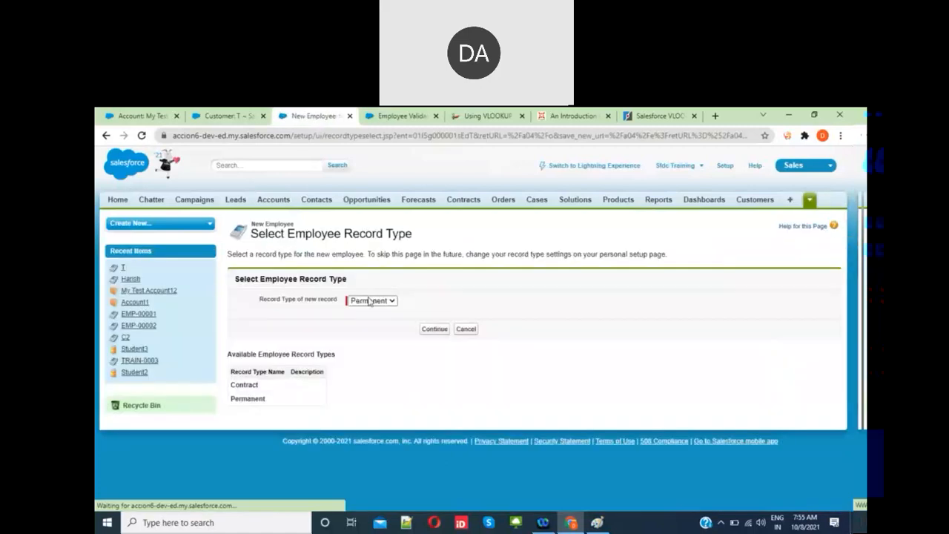
pyautogui.click(433, 331)
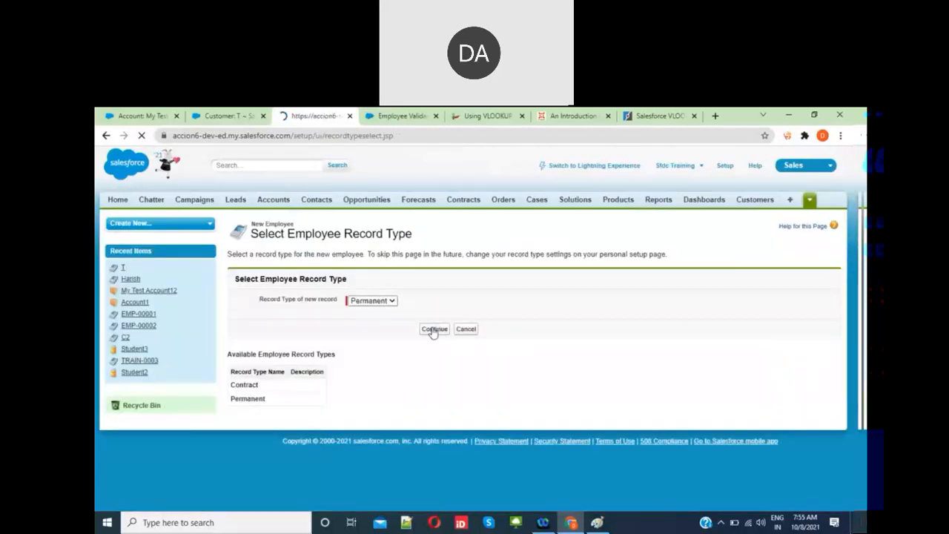
pyautogui.write('Test')
pyautogui.click(401, 313)
pyautogui.write('7')
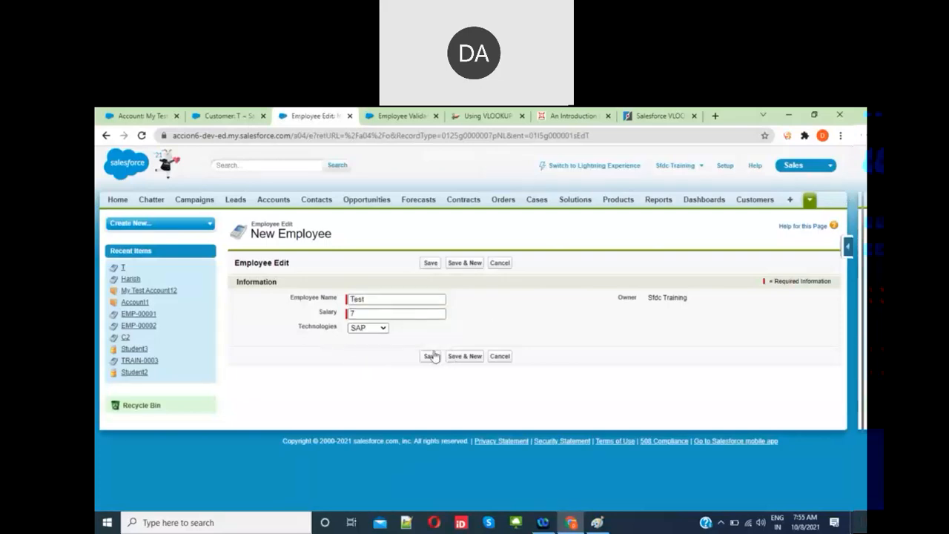
pyautogui.click(432, 356)
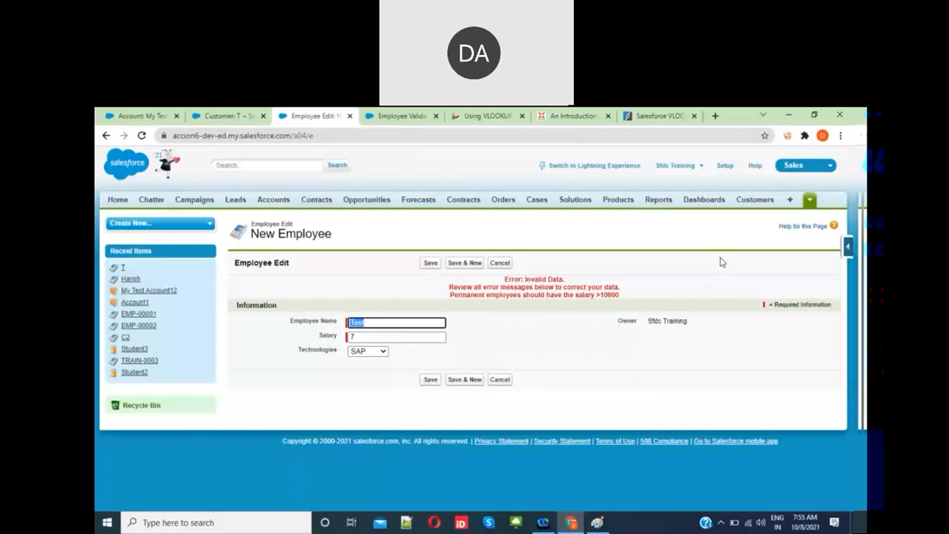
# - Start a new student record and examine the statuses of all trainings in the Training lookup, including those hidden by the filter criteria
pyautogui.click(810, 199)
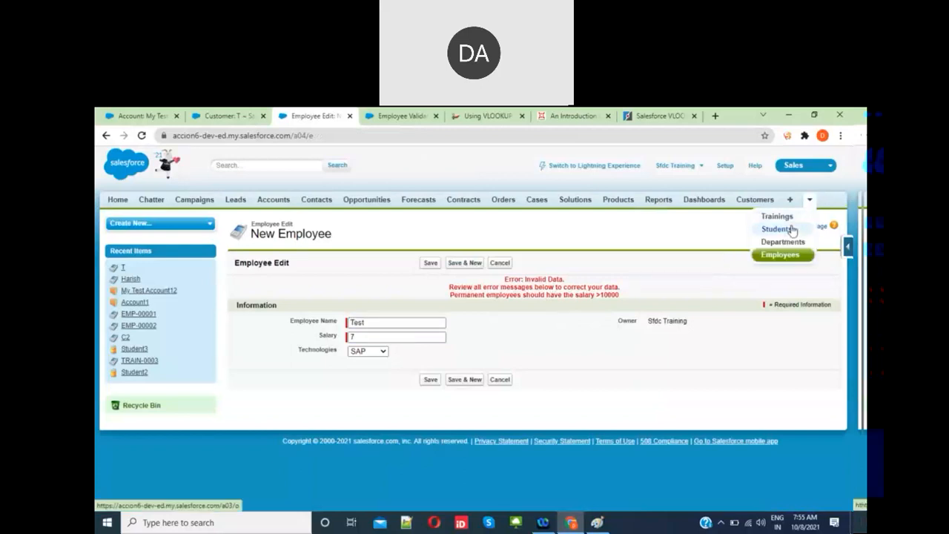
pyautogui.click(777, 229)
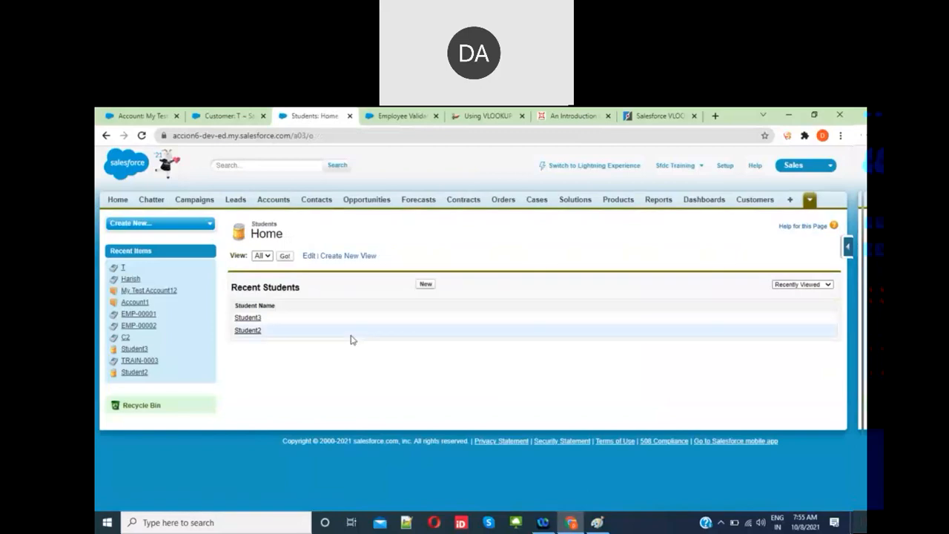
pyautogui.click(426, 285)
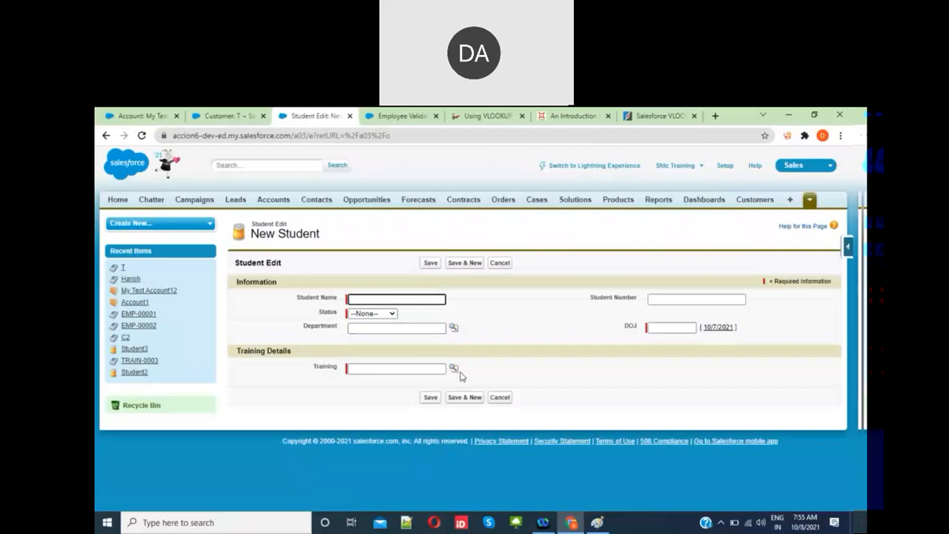
pyautogui.click(454, 369)
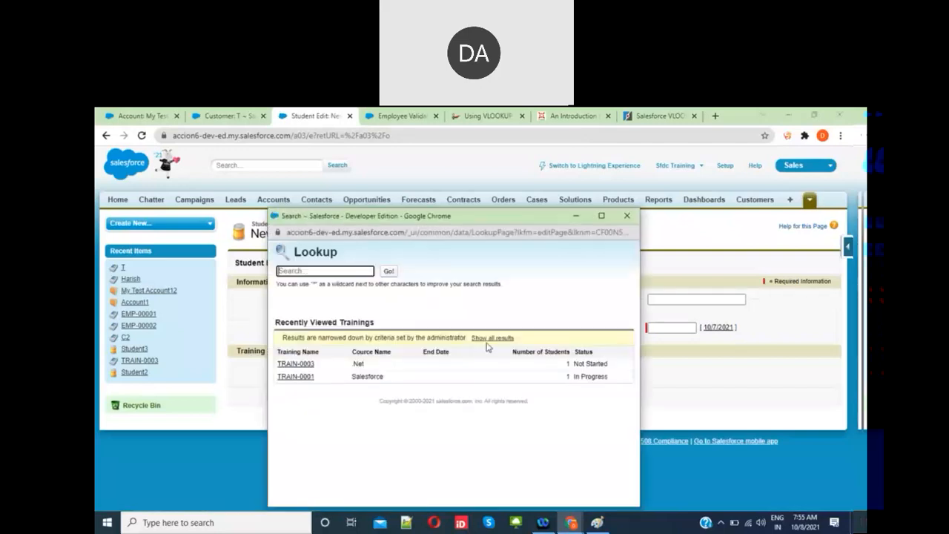
pyautogui.click(487, 340)
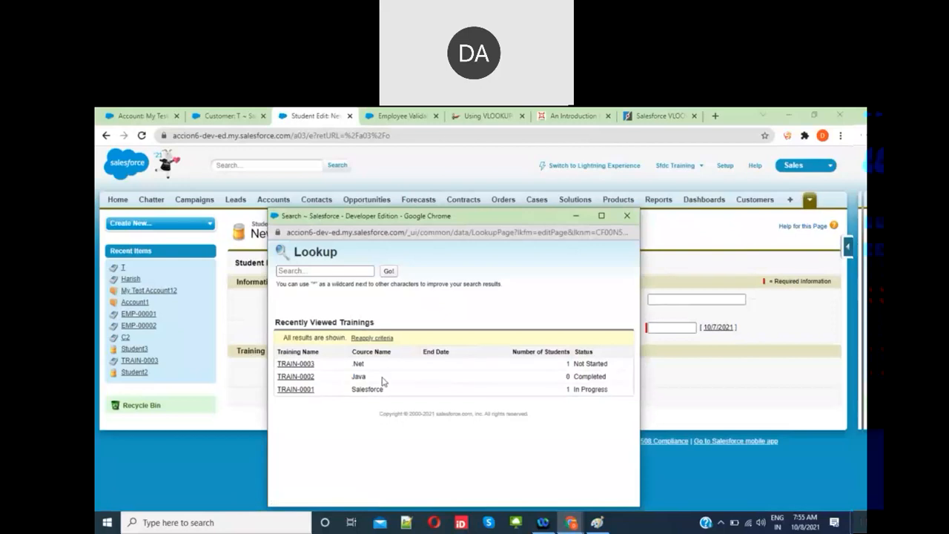
pyautogui.doubleClick(585, 375)
pyautogui.click(626, 217)
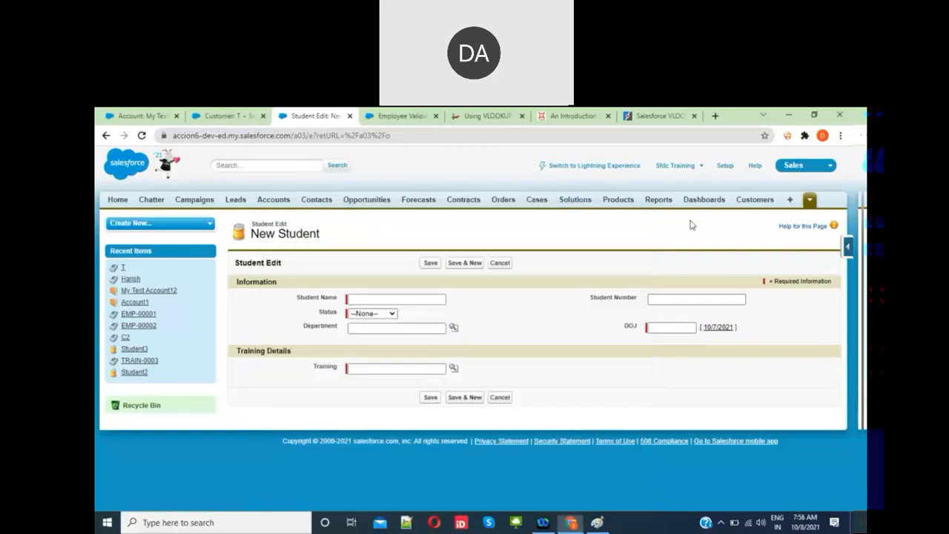
# - Start a new validation rule on the Student object and name it Validate Training
pyautogui.click(848, 248)
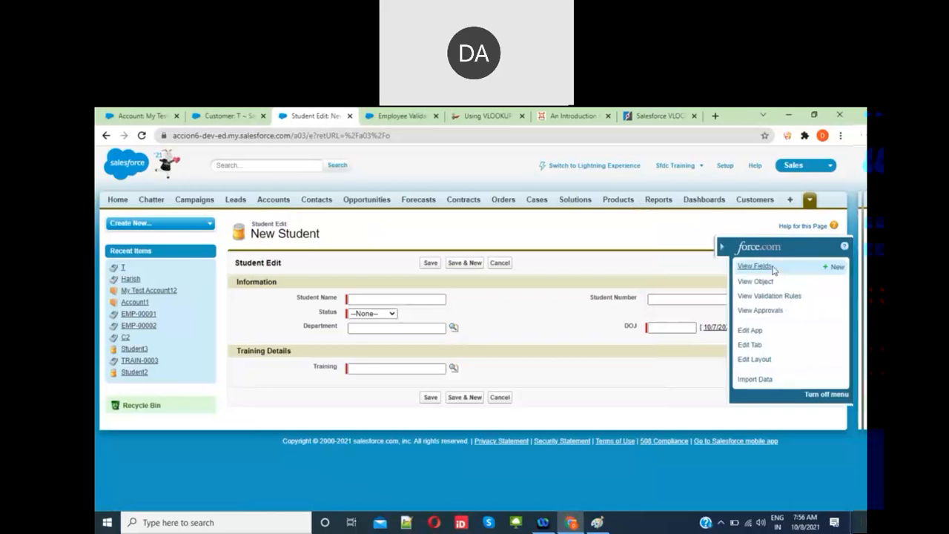
pyautogui.click(759, 268)
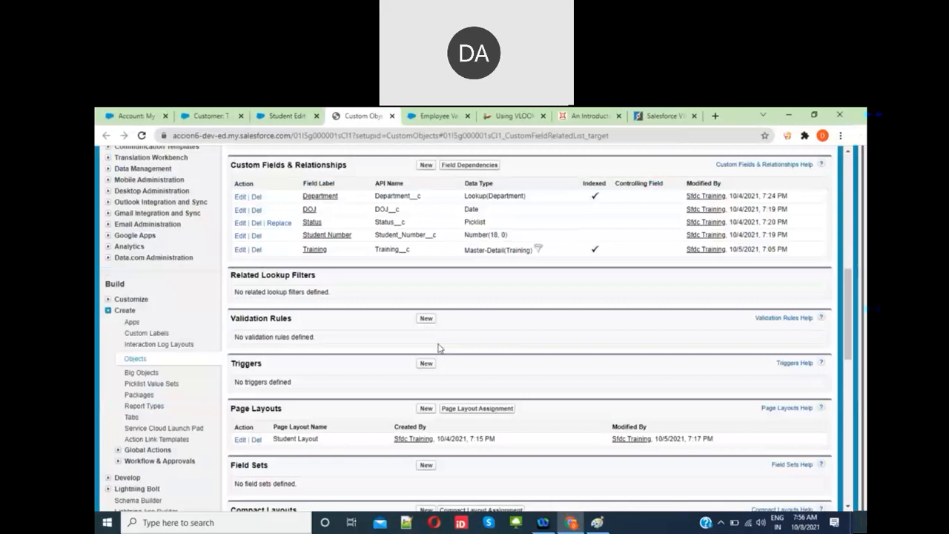
pyautogui.scroll(1, 438, 348)
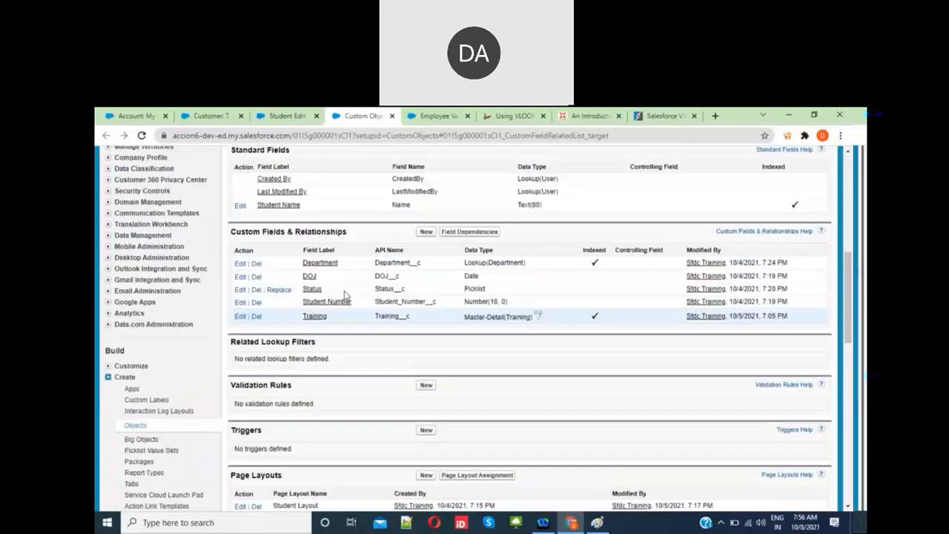
pyautogui.click(427, 385)
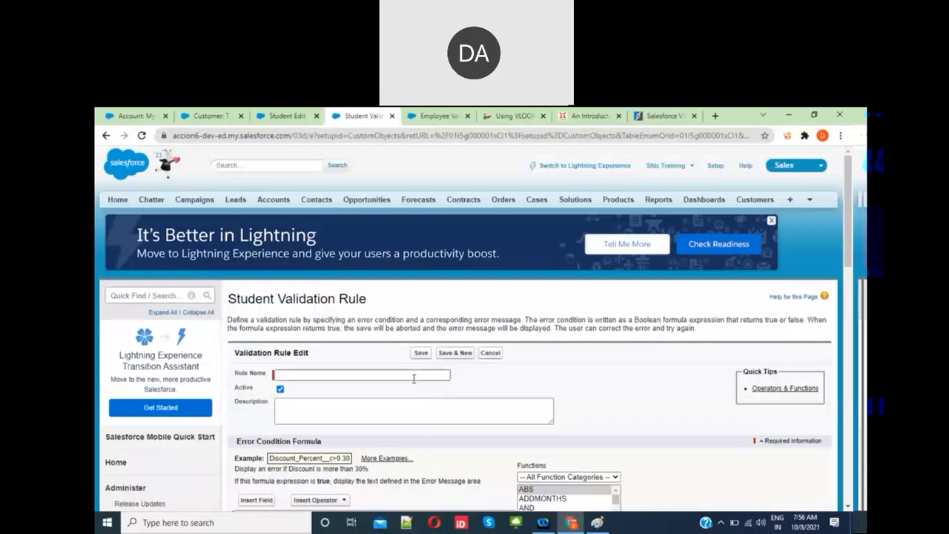
pyautogui.scroll(-4, 413, 379)
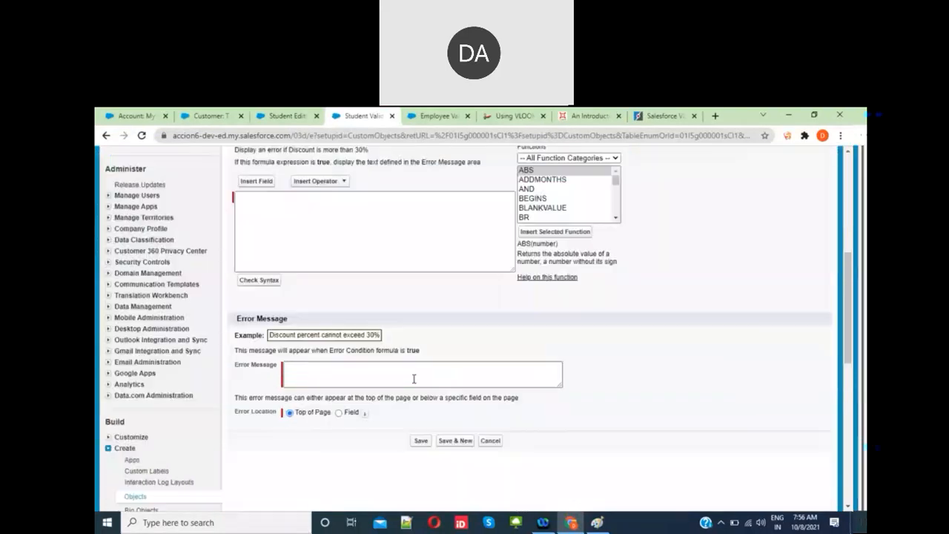
pyautogui.scroll(3, 414, 379)
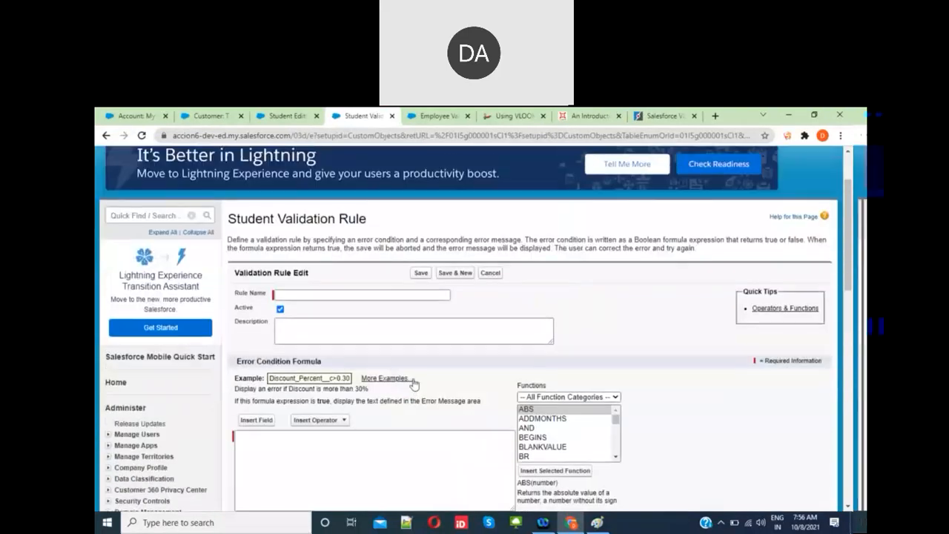
pyautogui.click(350, 295)
pyautogui.write('Validate T')
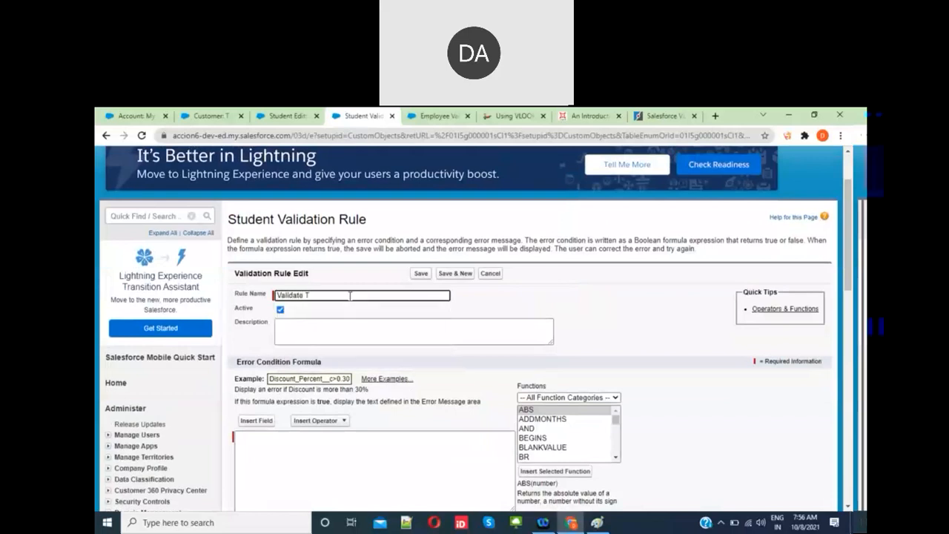
pyautogui.write('raining')
pyautogui.scroll(-1, 345, 387)
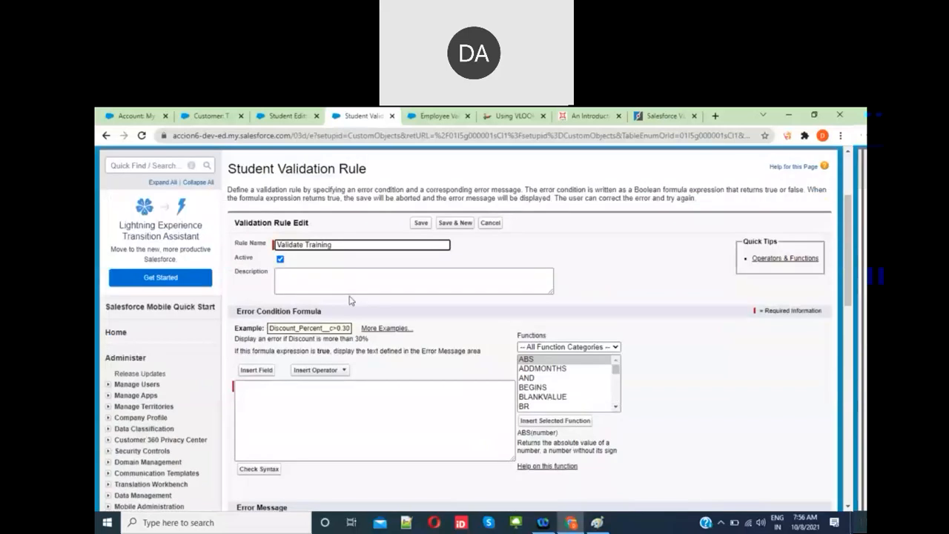
# - Insert the related training's Status field into the error condition formula, copy the reference and clear the formula
pyautogui.click(313, 406)
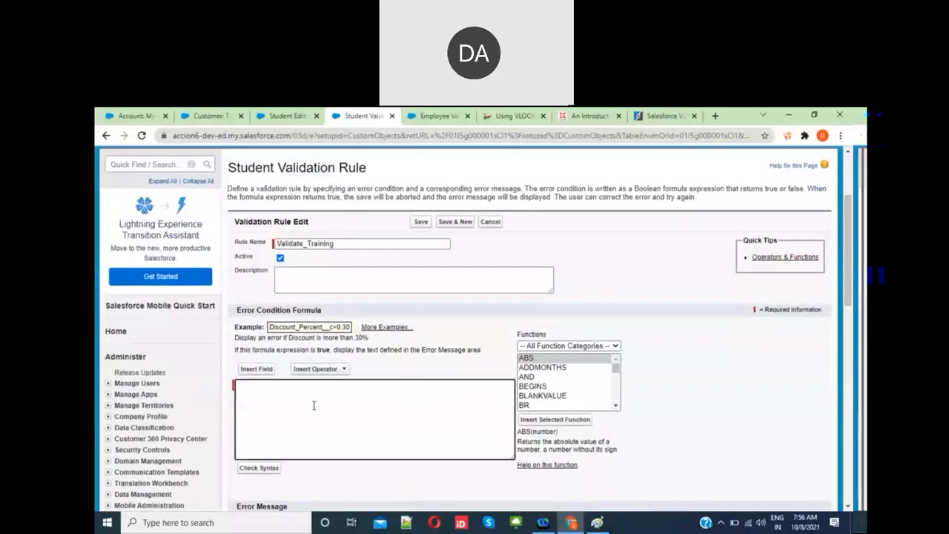
pyautogui.click(265, 370)
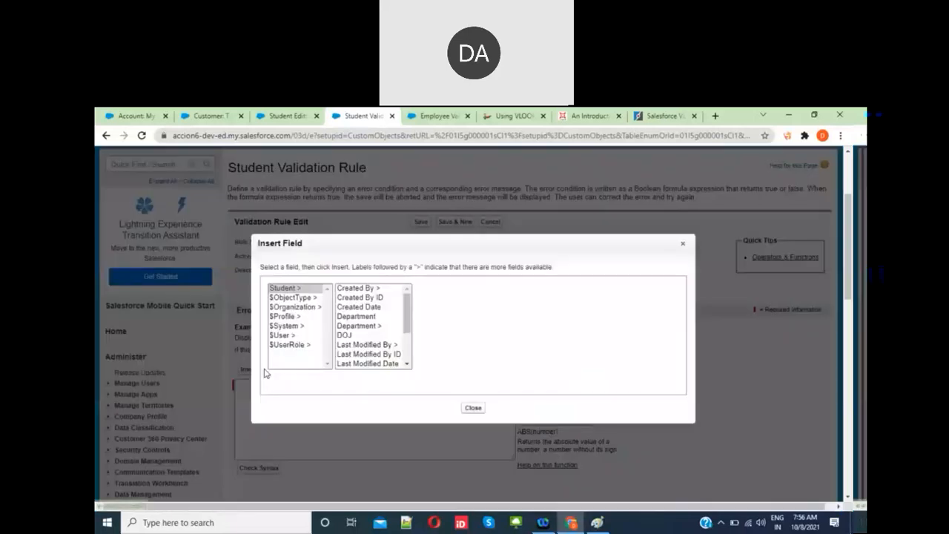
pyautogui.scroll(-2, 373, 338)
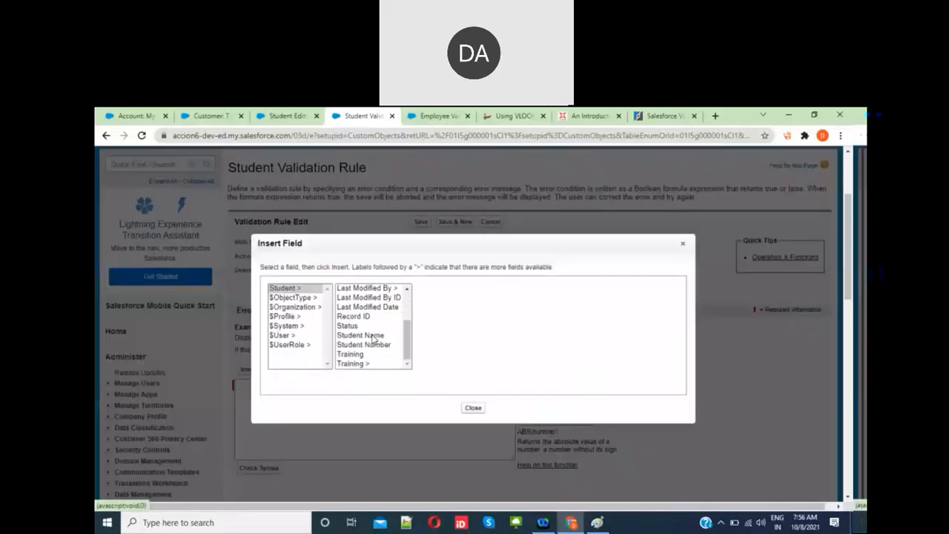
pyautogui.scroll(-1, 373, 338)
pyautogui.click(363, 363)
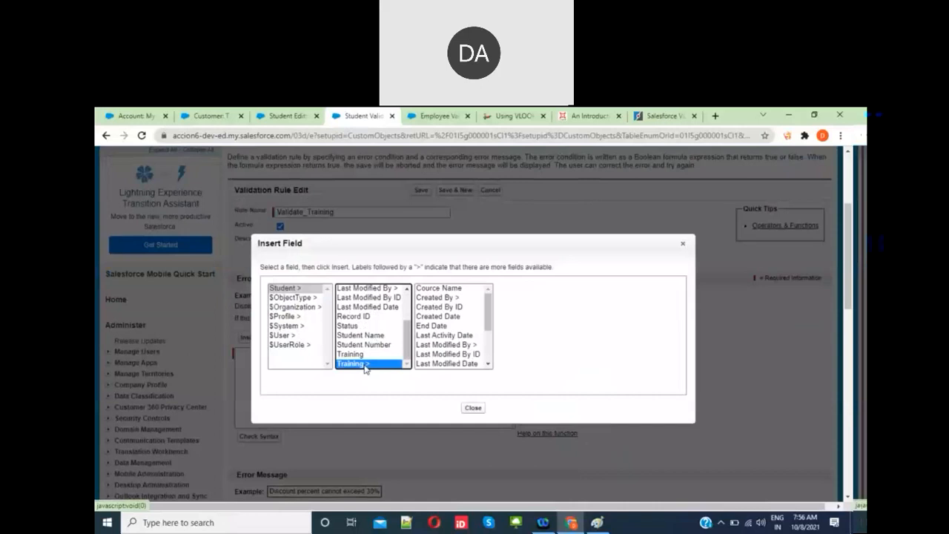
pyautogui.scroll(-4, 467, 324)
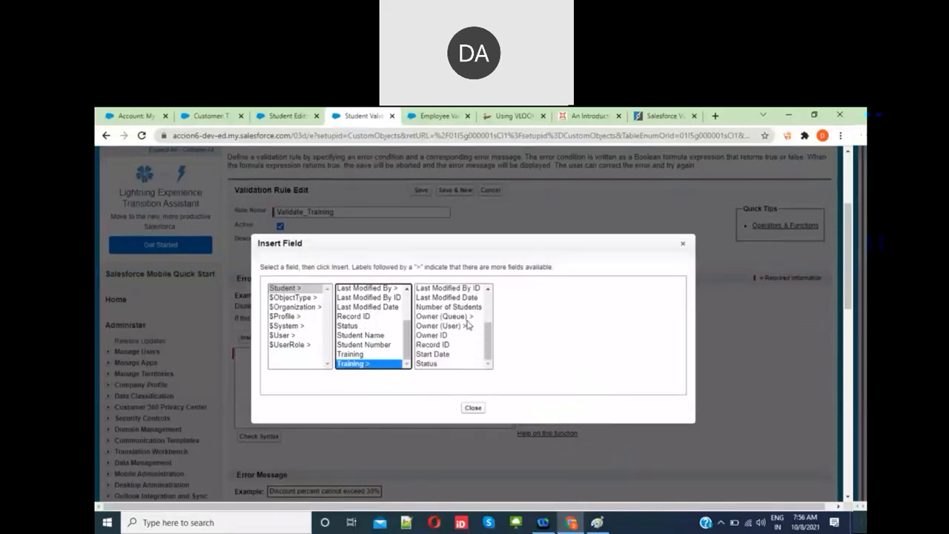
pyautogui.click(427, 363)
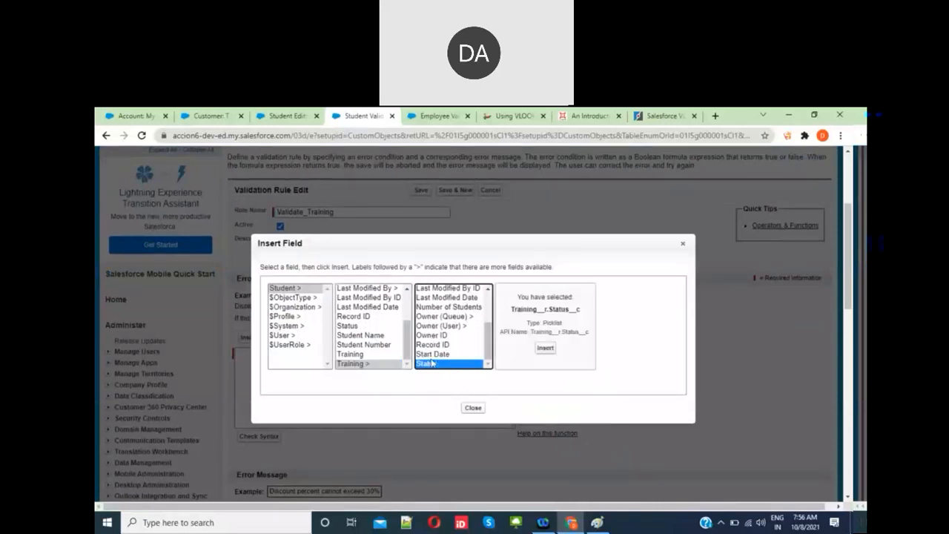
pyautogui.click(542, 349)
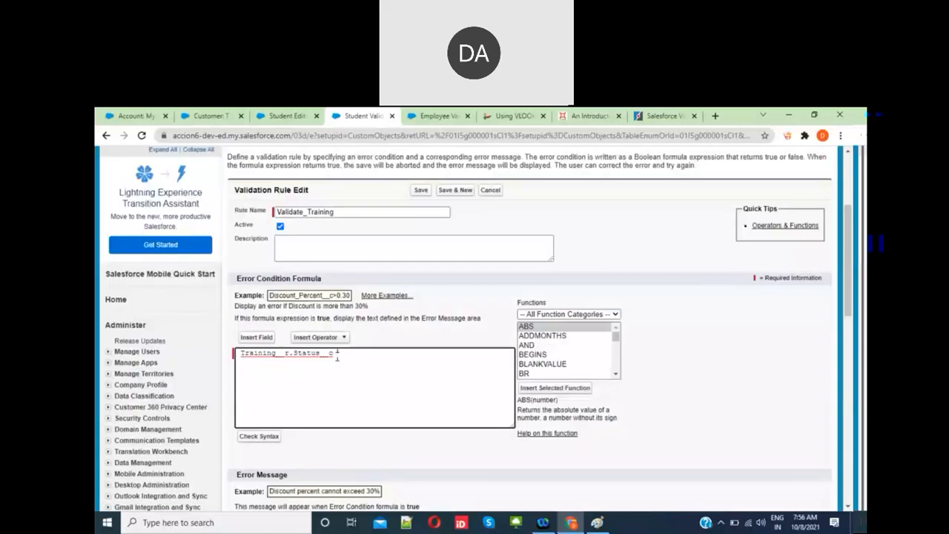
pyautogui.moveTo(338, 354); pyautogui.dragTo(239, 357)
pyautogui.hotkey('ctrl', 'c')
pyautogui.press('BackSpace')
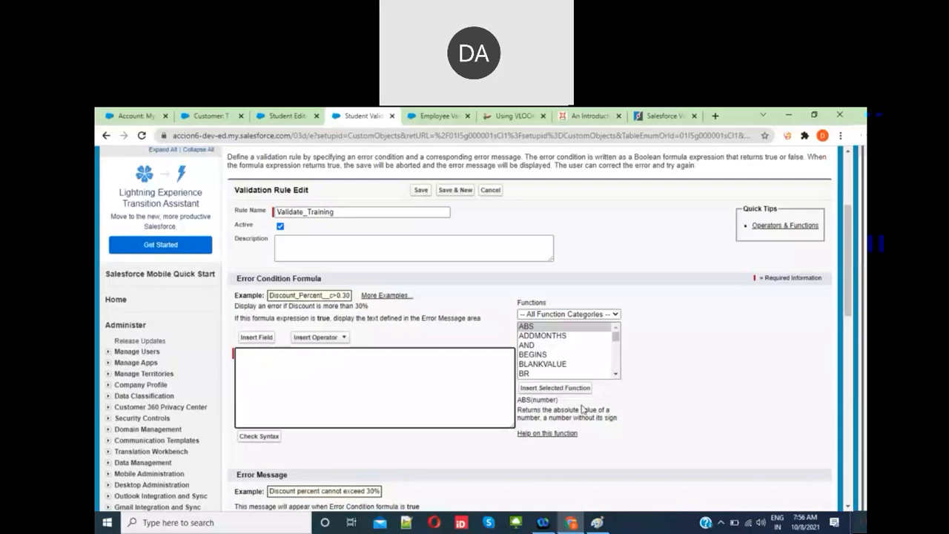
# - Insert the ISPICKVAL function into the formula with Training__r.Status__c as the picklist field and "Completed" as the text literal
pyautogui.click(552, 364)
pyautogui.scroll(-9, 553, 364)
pyautogui.click(553, 364)
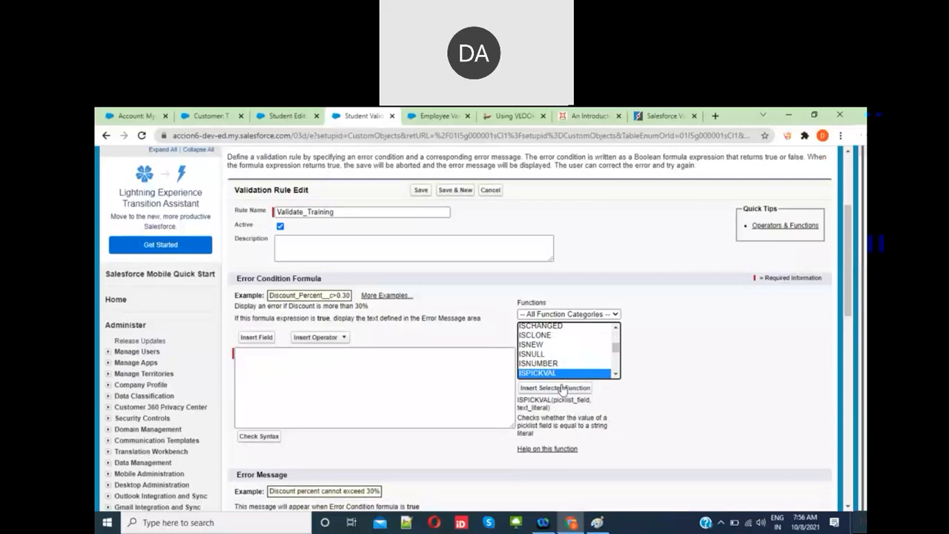
pyautogui.click(556, 388)
pyautogui.doubleClick(347, 354)
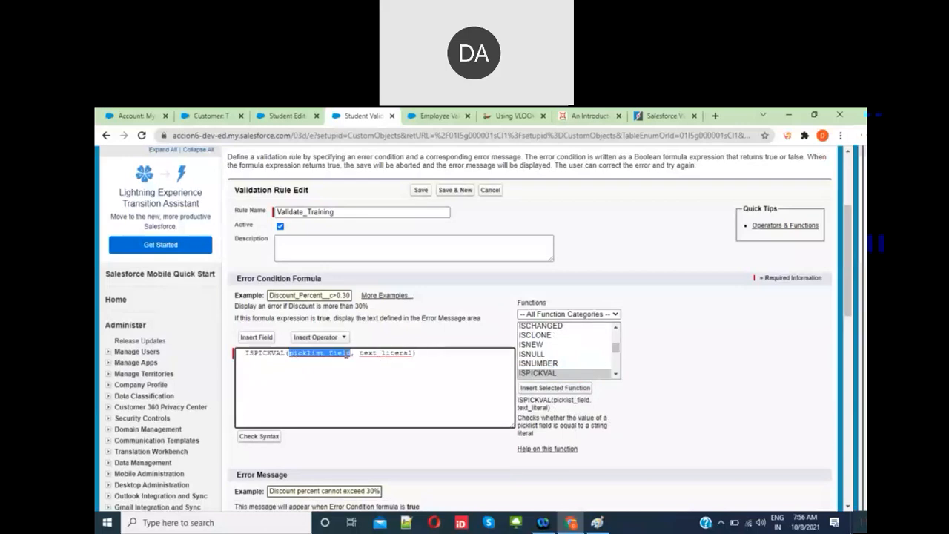
pyautogui.hotkey('ctrl', 'v')
pyautogui.doubleClick(420, 353)
pyautogui.press('BackSpace')
pyautogui.write('""')
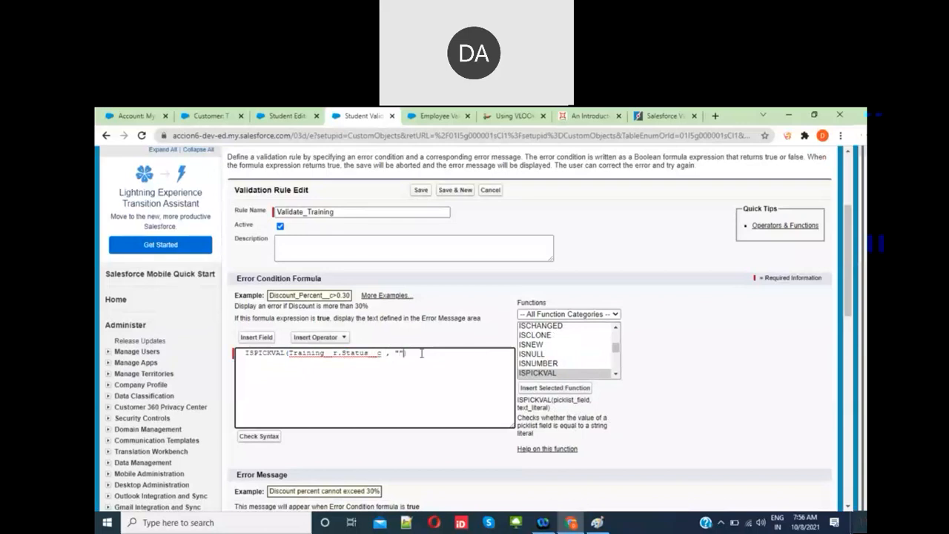
pyautogui.write('Completed')
# - Examine the Training__r.Status__c reference in the formula and browse the insertable fields of Student's Training relationship and the global variables from $ObjectType to $UserRole
pyautogui.scroll(-1, 417, 357)
pyautogui.click(323, 447)
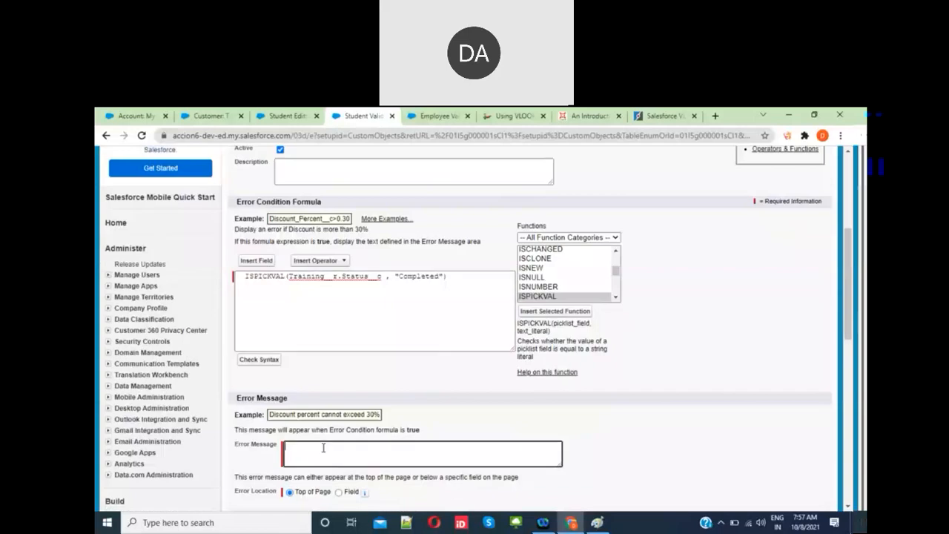
pyautogui.doubleClick(319, 277)
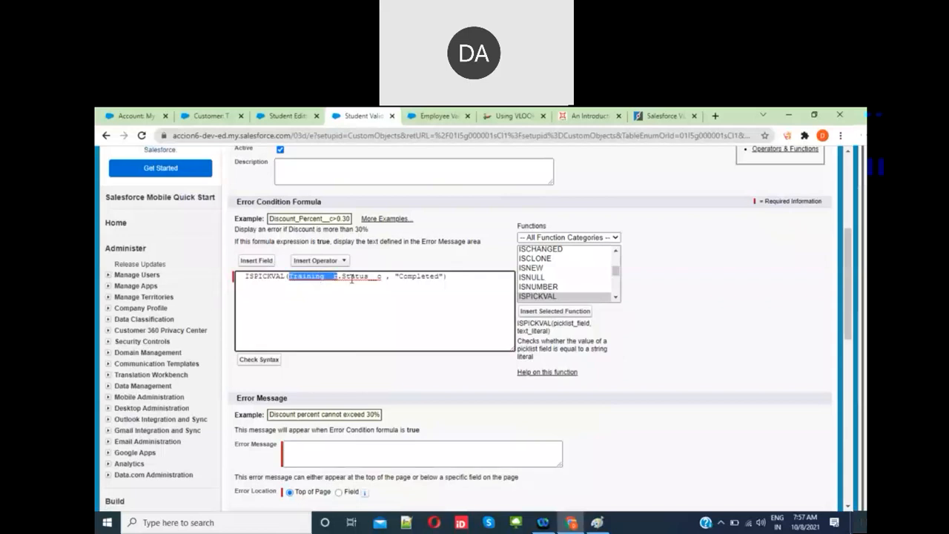
pyautogui.click(342, 277)
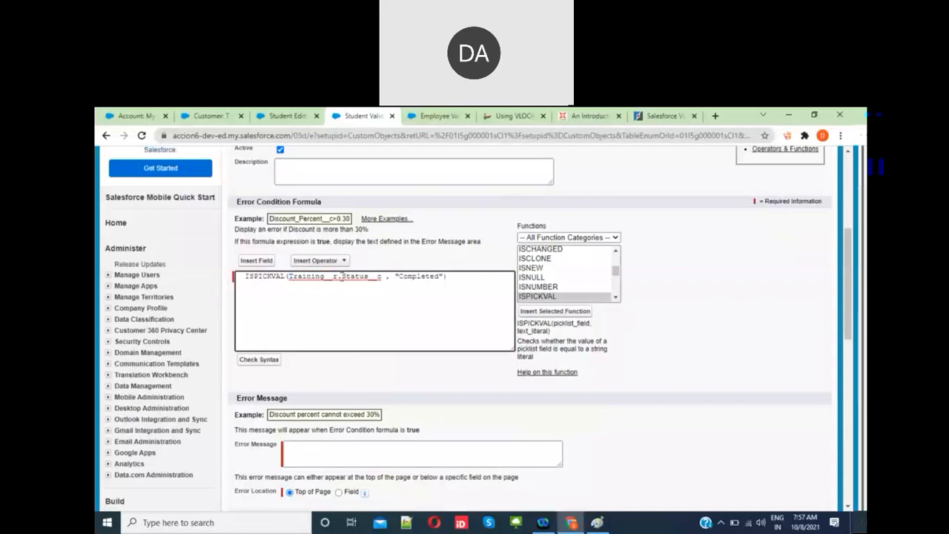
pyautogui.doubleClick(356, 277)
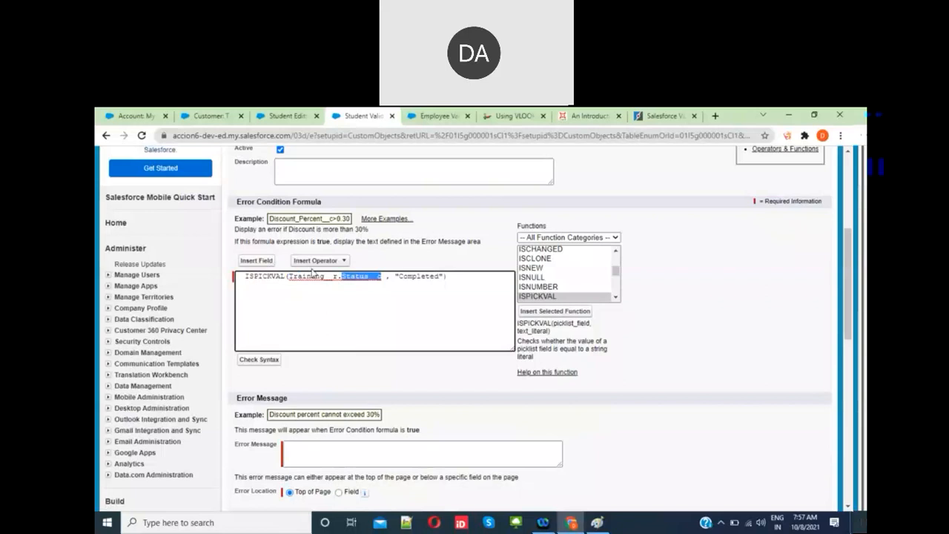
pyautogui.click(256, 261)
pyautogui.scroll(-2, 367, 342)
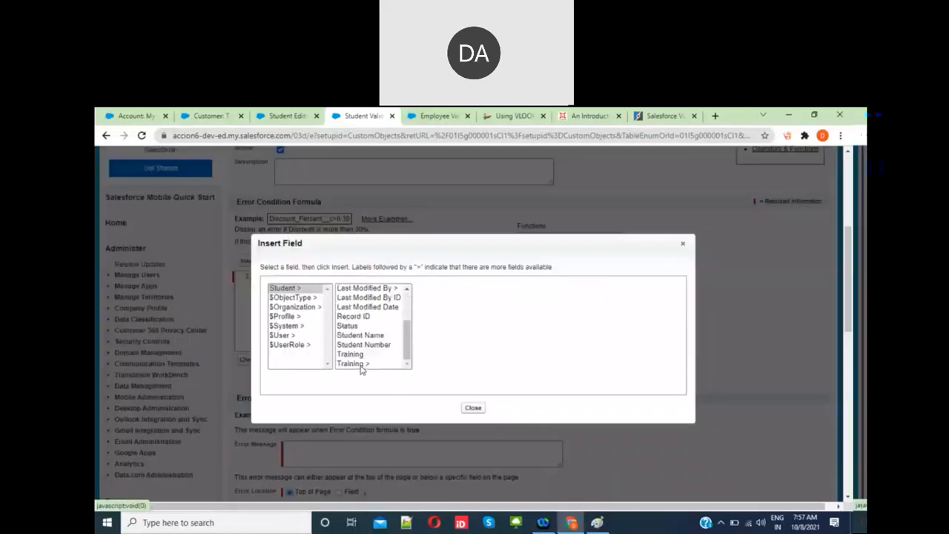
pyautogui.click(360, 363)
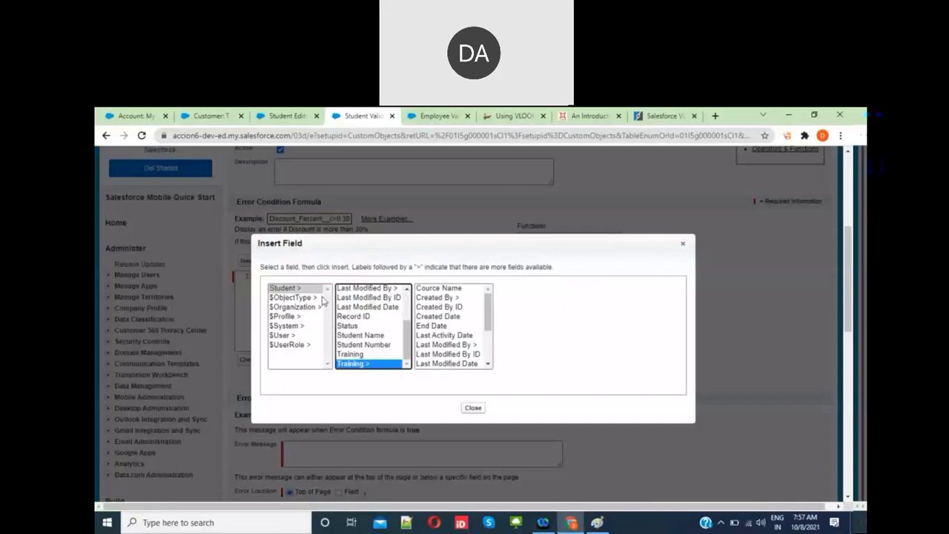
pyautogui.click(308, 298)
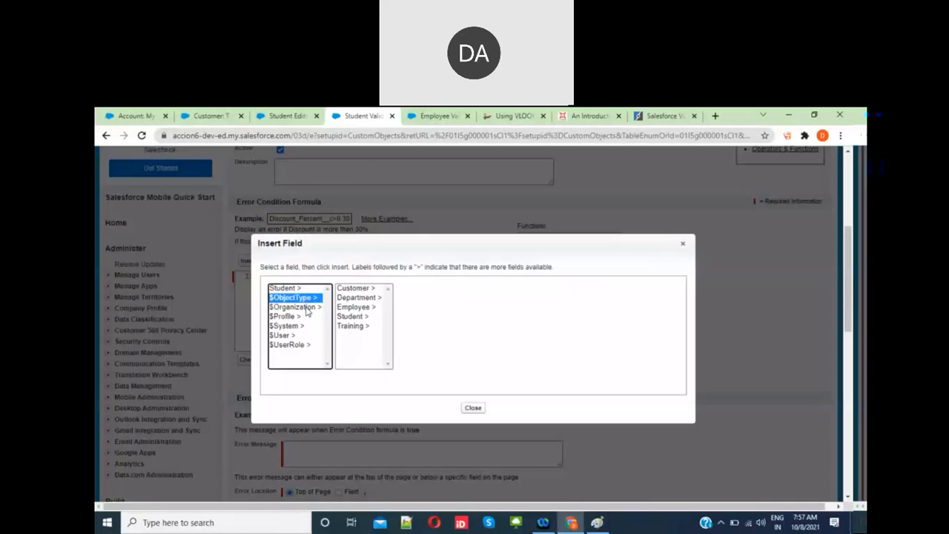
pyautogui.click(308, 307)
pyautogui.click(297, 317)
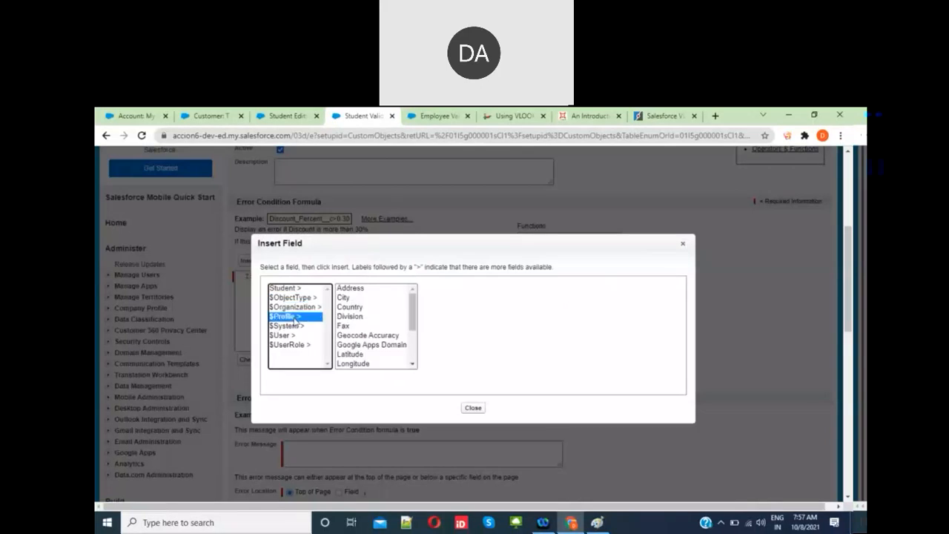
pyautogui.click(296, 326)
pyautogui.click(297, 336)
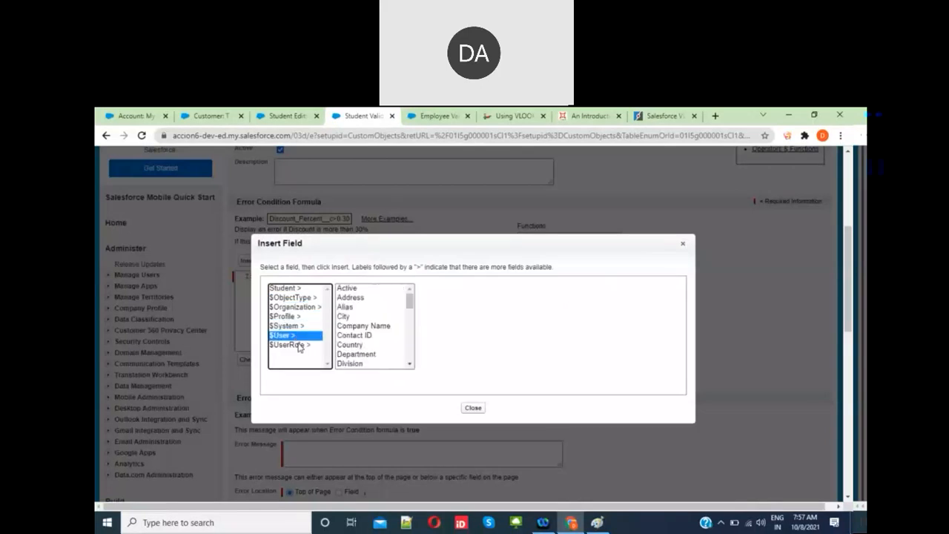
pyautogui.click(300, 346)
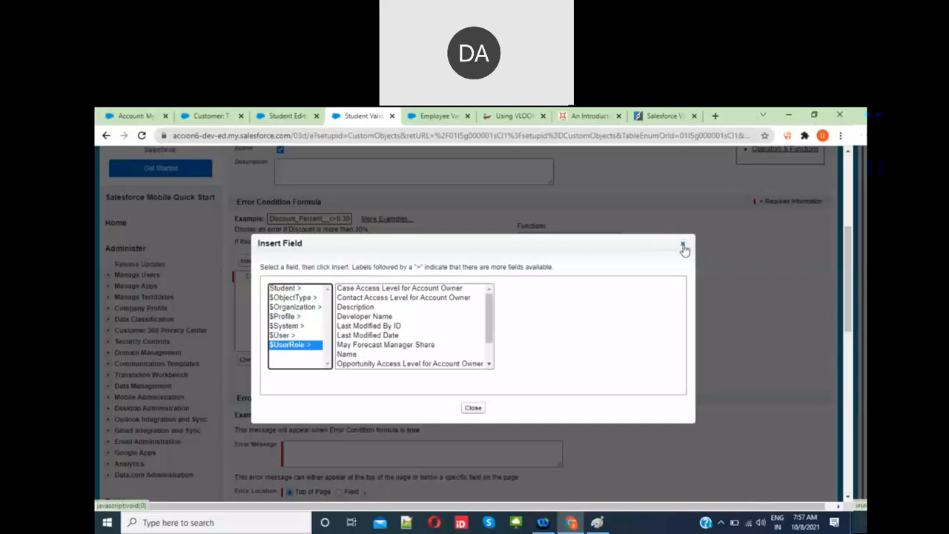
# - Set the rule's error message to "Completed Training cannot be a parent" and save the validation rule
pyautogui.click(683, 245)
pyautogui.click(366, 300)
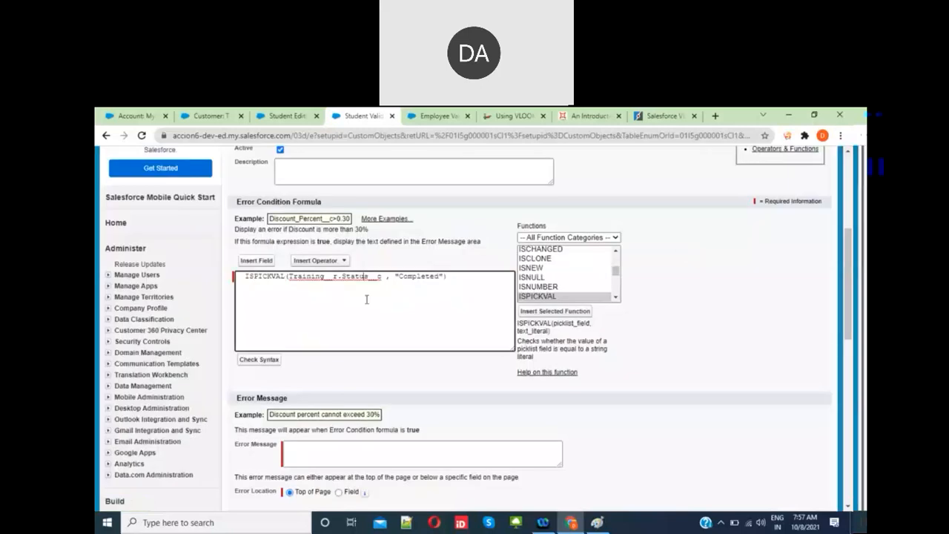
pyautogui.scroll(-1, 366, 299)
pyautogui.click(327, 426)
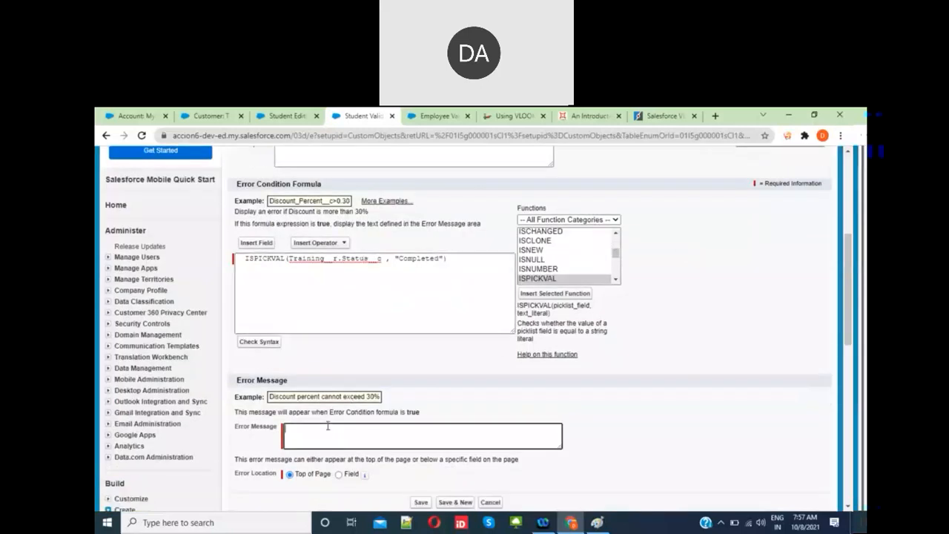
pyautogui.write('Completed Training cannot be a parent')
pyautogui.click(421, 502)
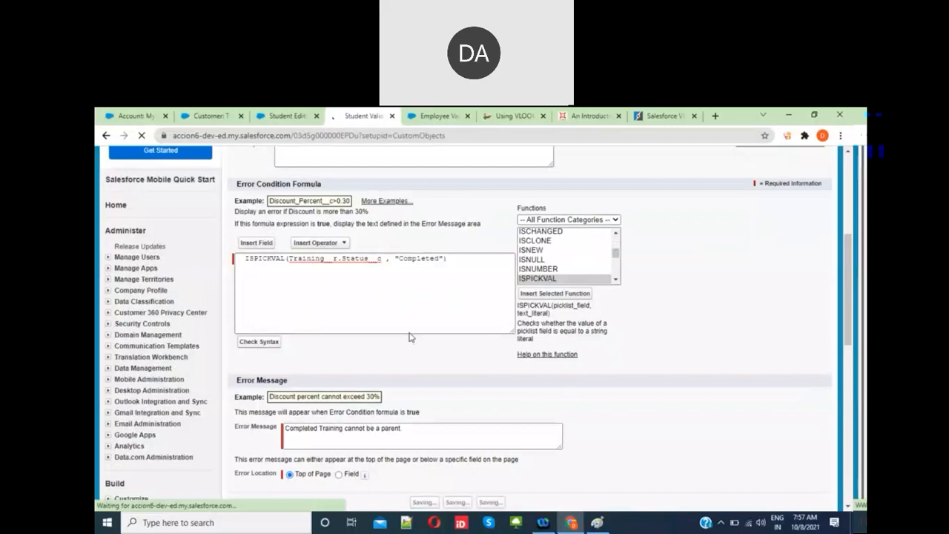
# - Choose TRAIN-0002 as the new Student record's Training from the lookup's unfiltered results
pyautogui.hotkey('ctrl', 'shift', 'Tab')
pyautogui.click(452, 368)
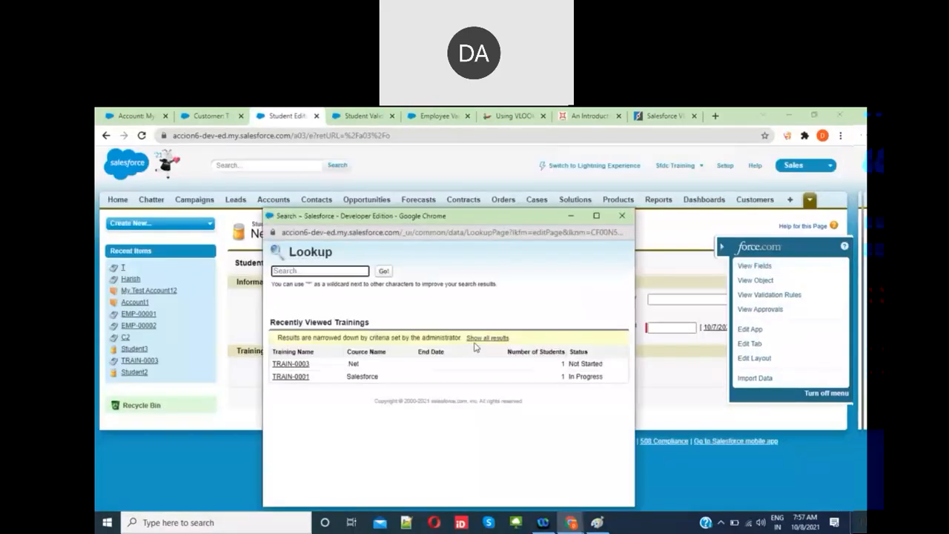
pyautogui.click(481, 339)
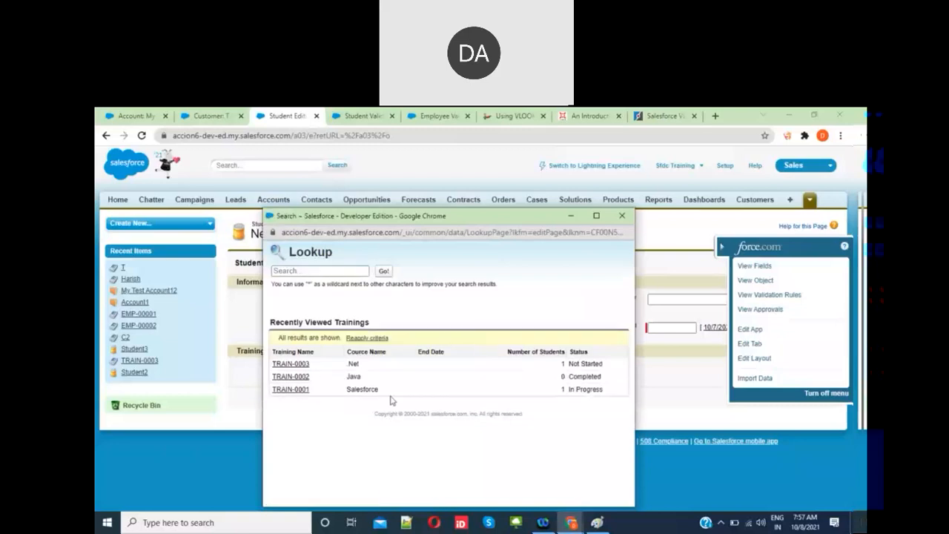
pyautogui.click(291, 377)
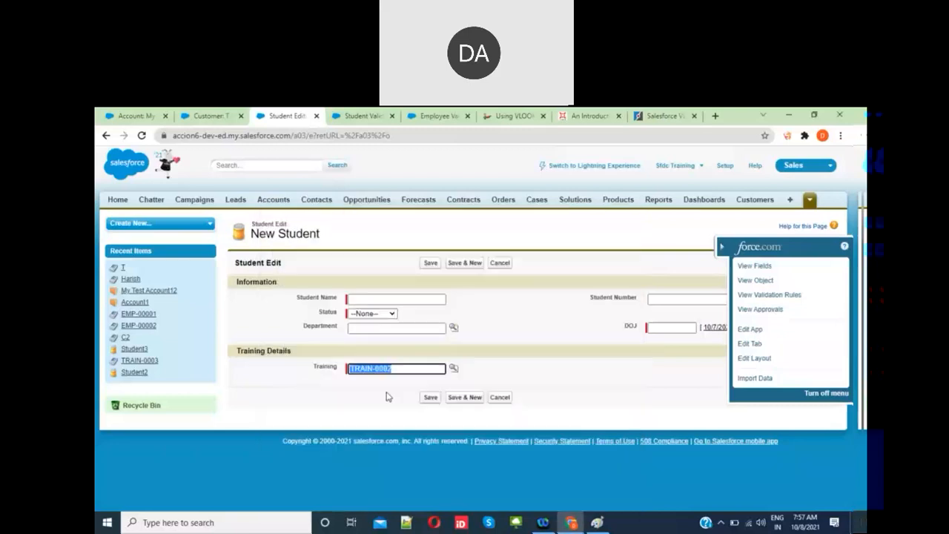
# - Name the student S2, set Status to Active and DOJ to 10/11/2021, and try to save the record to test the rule
pyautogui.click(397, 300)
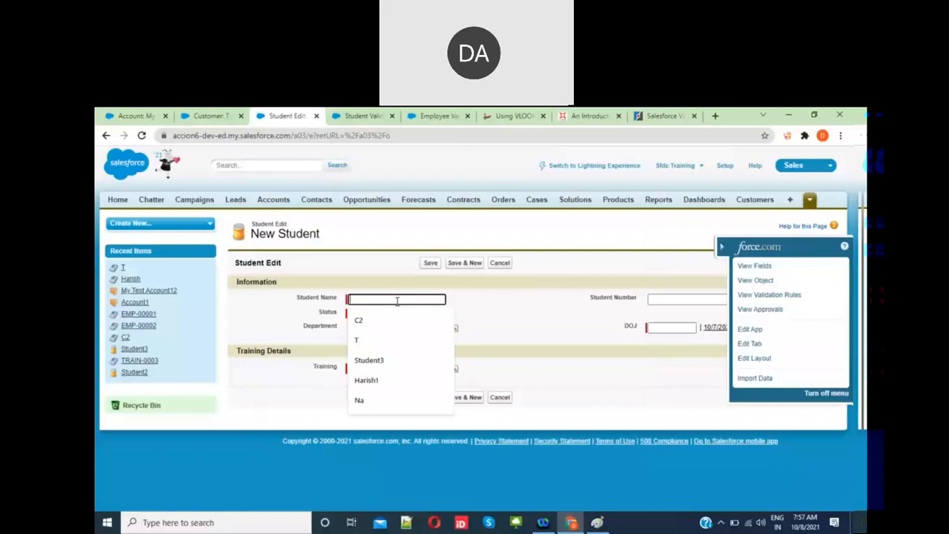
pyautogui.write('S2')
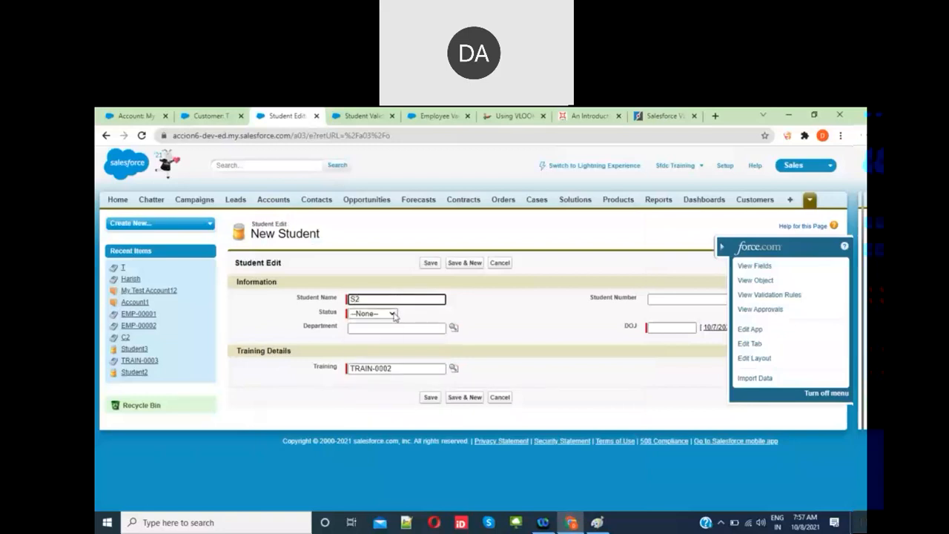
pyautogui.click(391, 313)
pyautogui.click(385, 334)
pyautogui.click(671, 327)
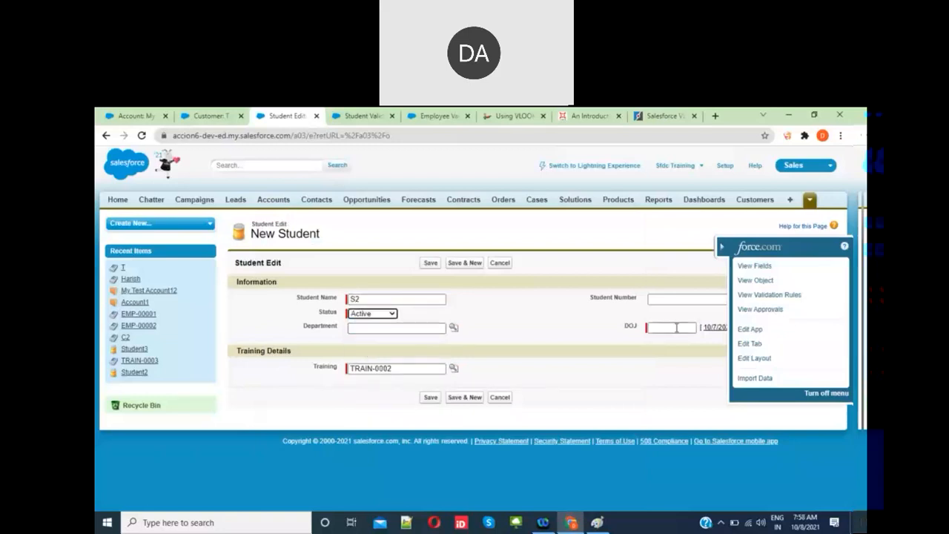
pyautogui.click(676, 384)
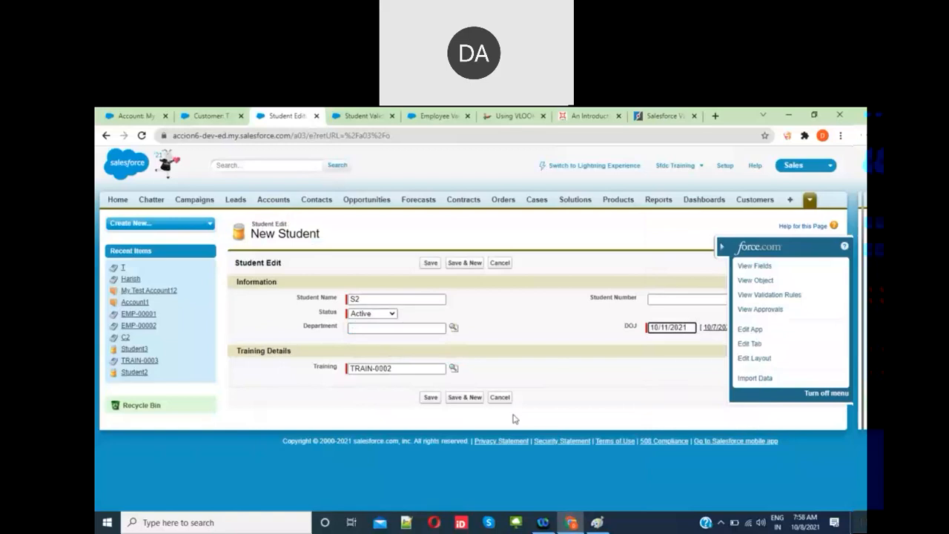
pyautogui.click(430, 398)
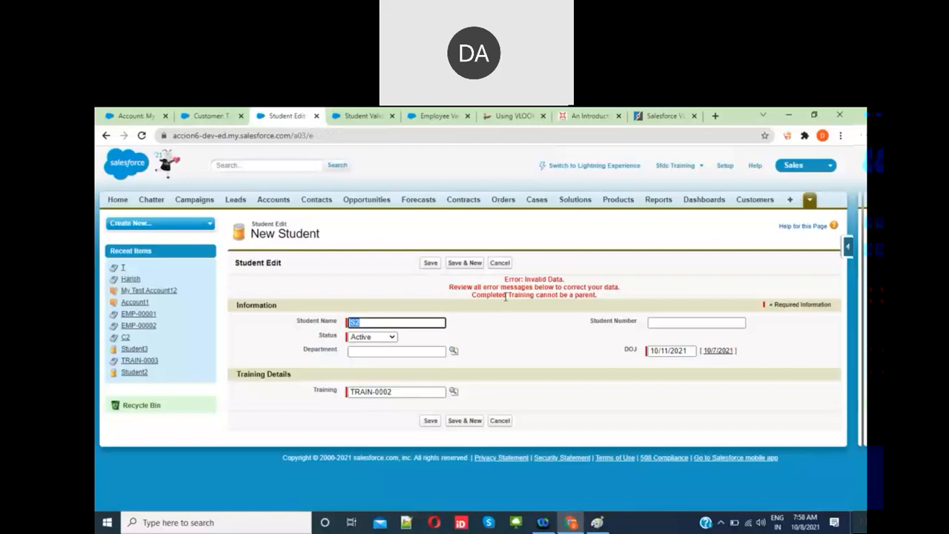
pyautogui.click(591, 296)
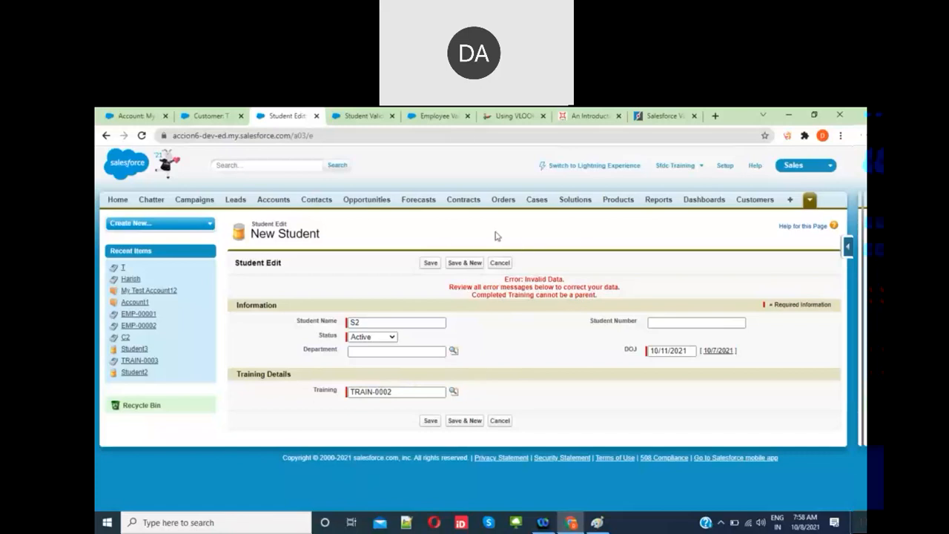
# - Review the saved Validate_Training rule's details, then cancel the new Student record
pyautogui.click(366, 117)
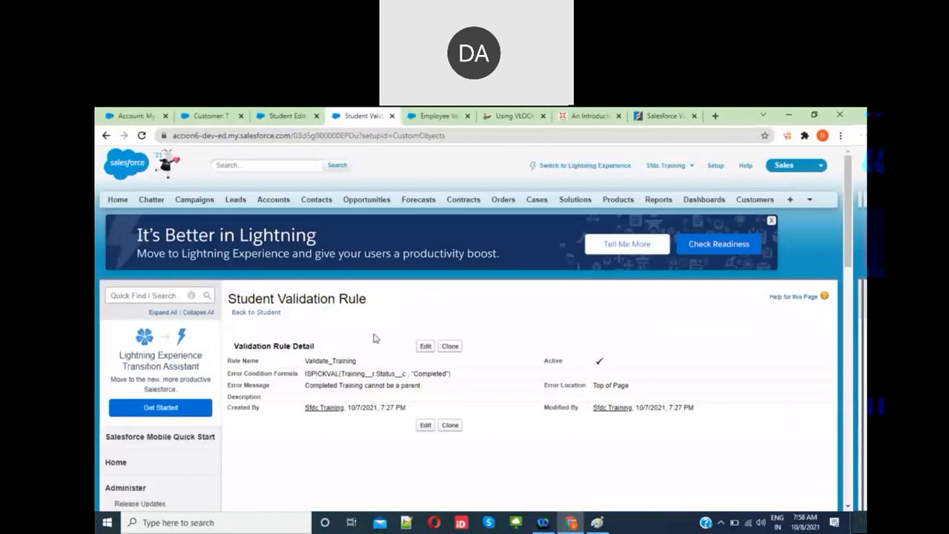
pyautogui.scroll(-3, 374, 338)
pyautogui.scroll(3, 377, 385)
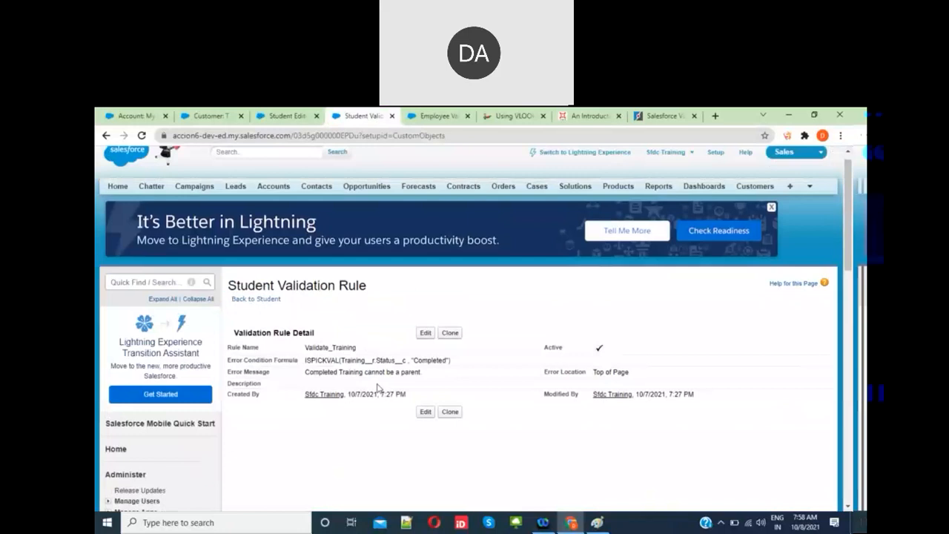
pyautogui.scroll(1, 378, 387)
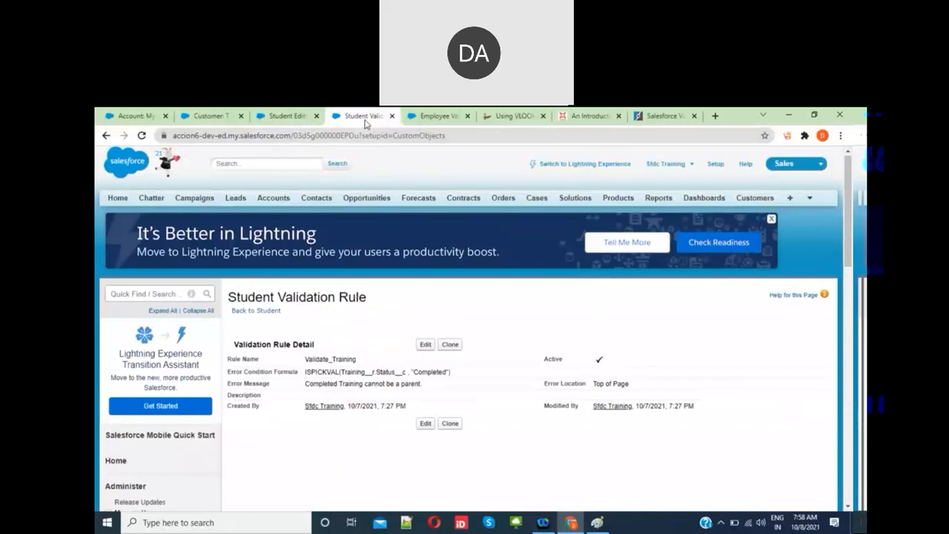
pyautogui.click(289, 124)
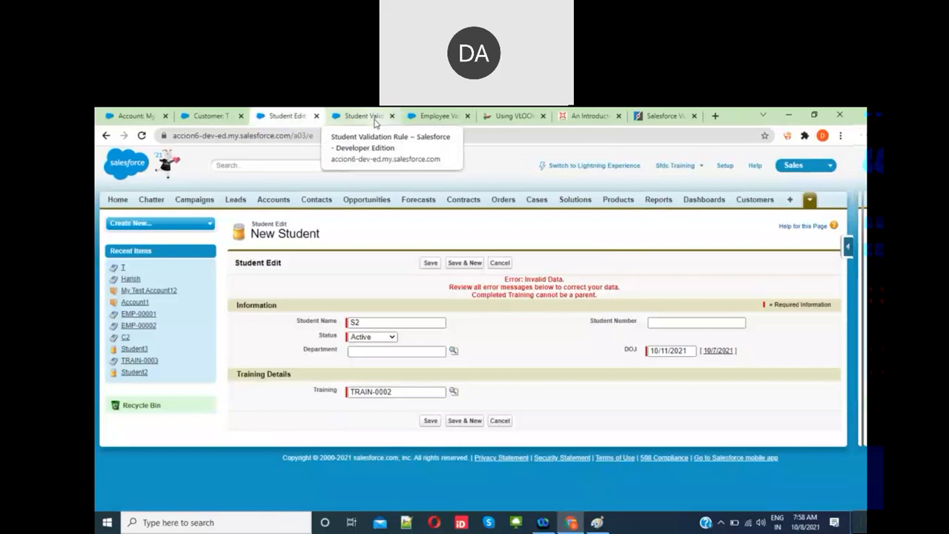
pyautogui.click(502, 263)
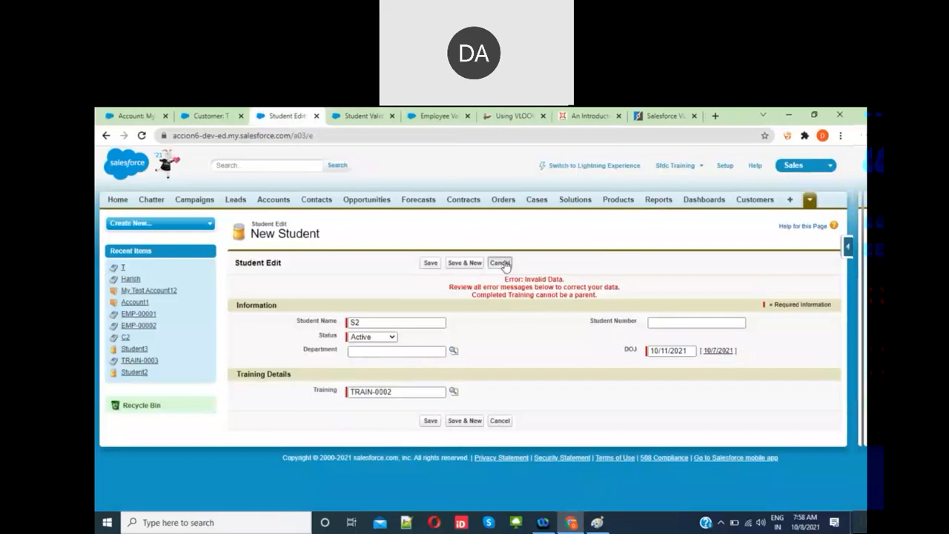